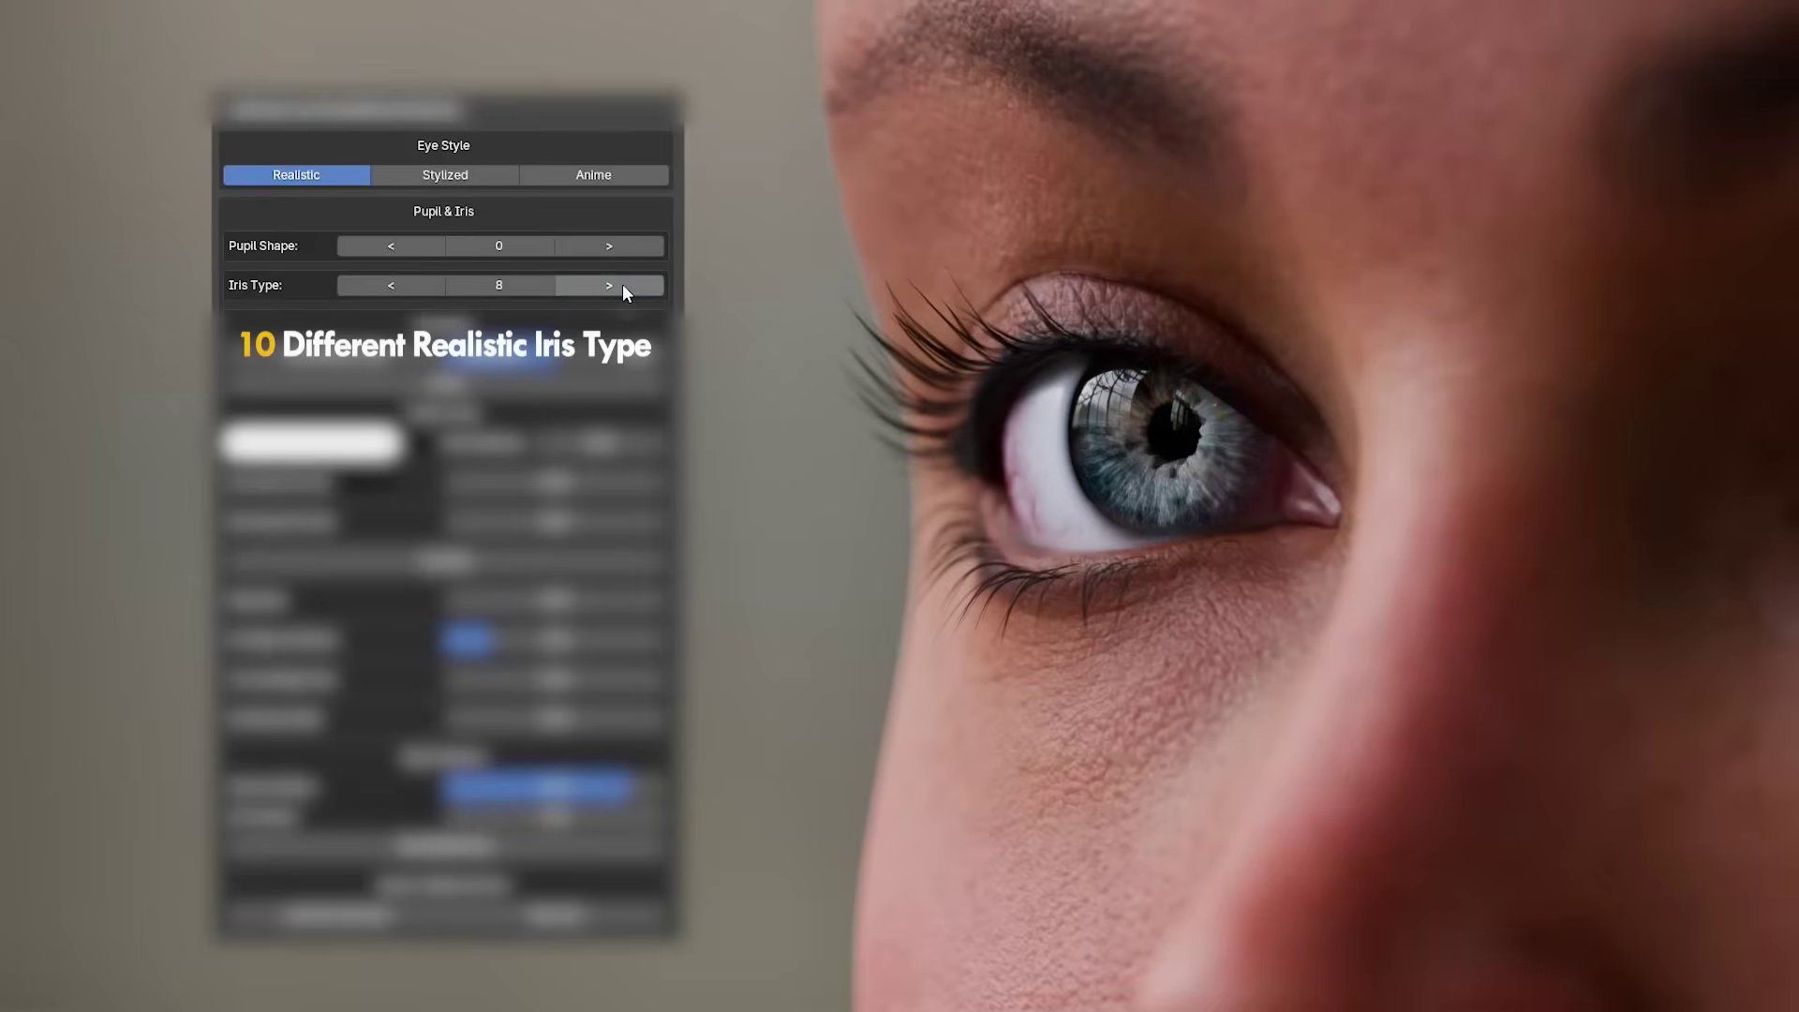
Switch the eye to the Stylized iris, resample the stock's lower edge loop, and refine the monkey's wood texture.
click(622, 284)
click(487, 175)
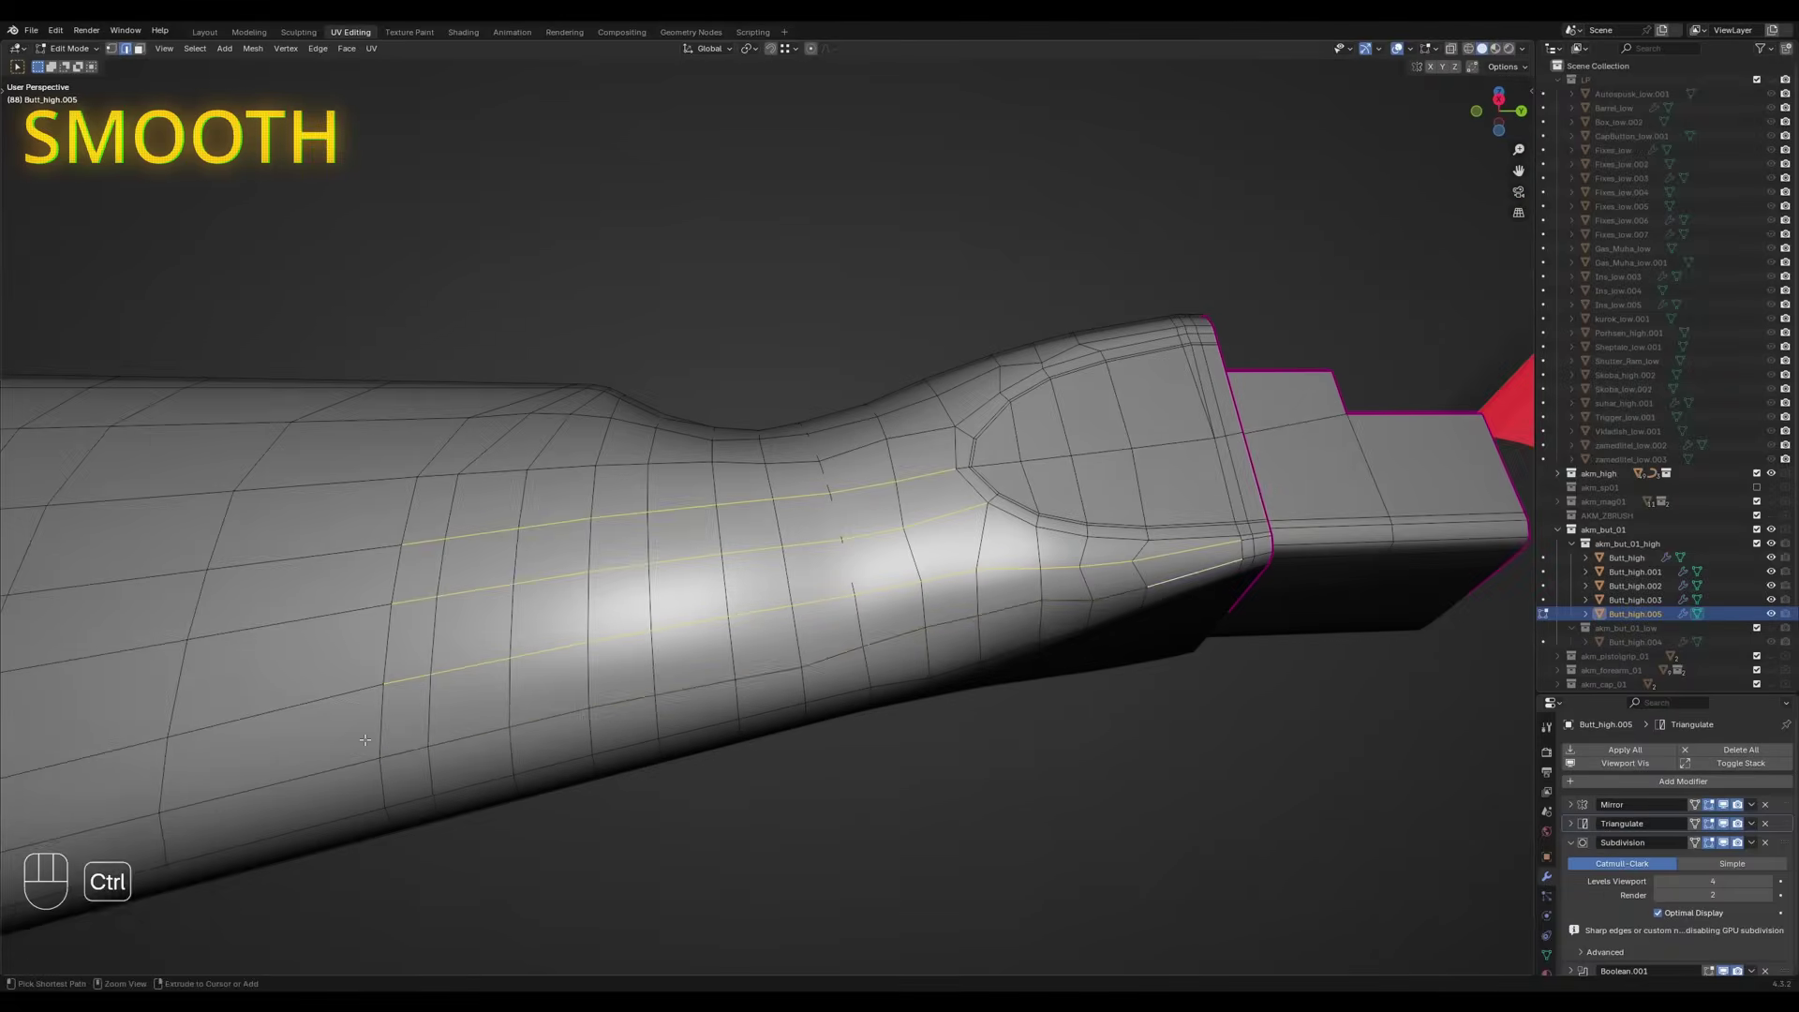
ctrl+click(399, 747)
middle_drag(399, 747, 1431, 541)
key(shift+ctrl+r)
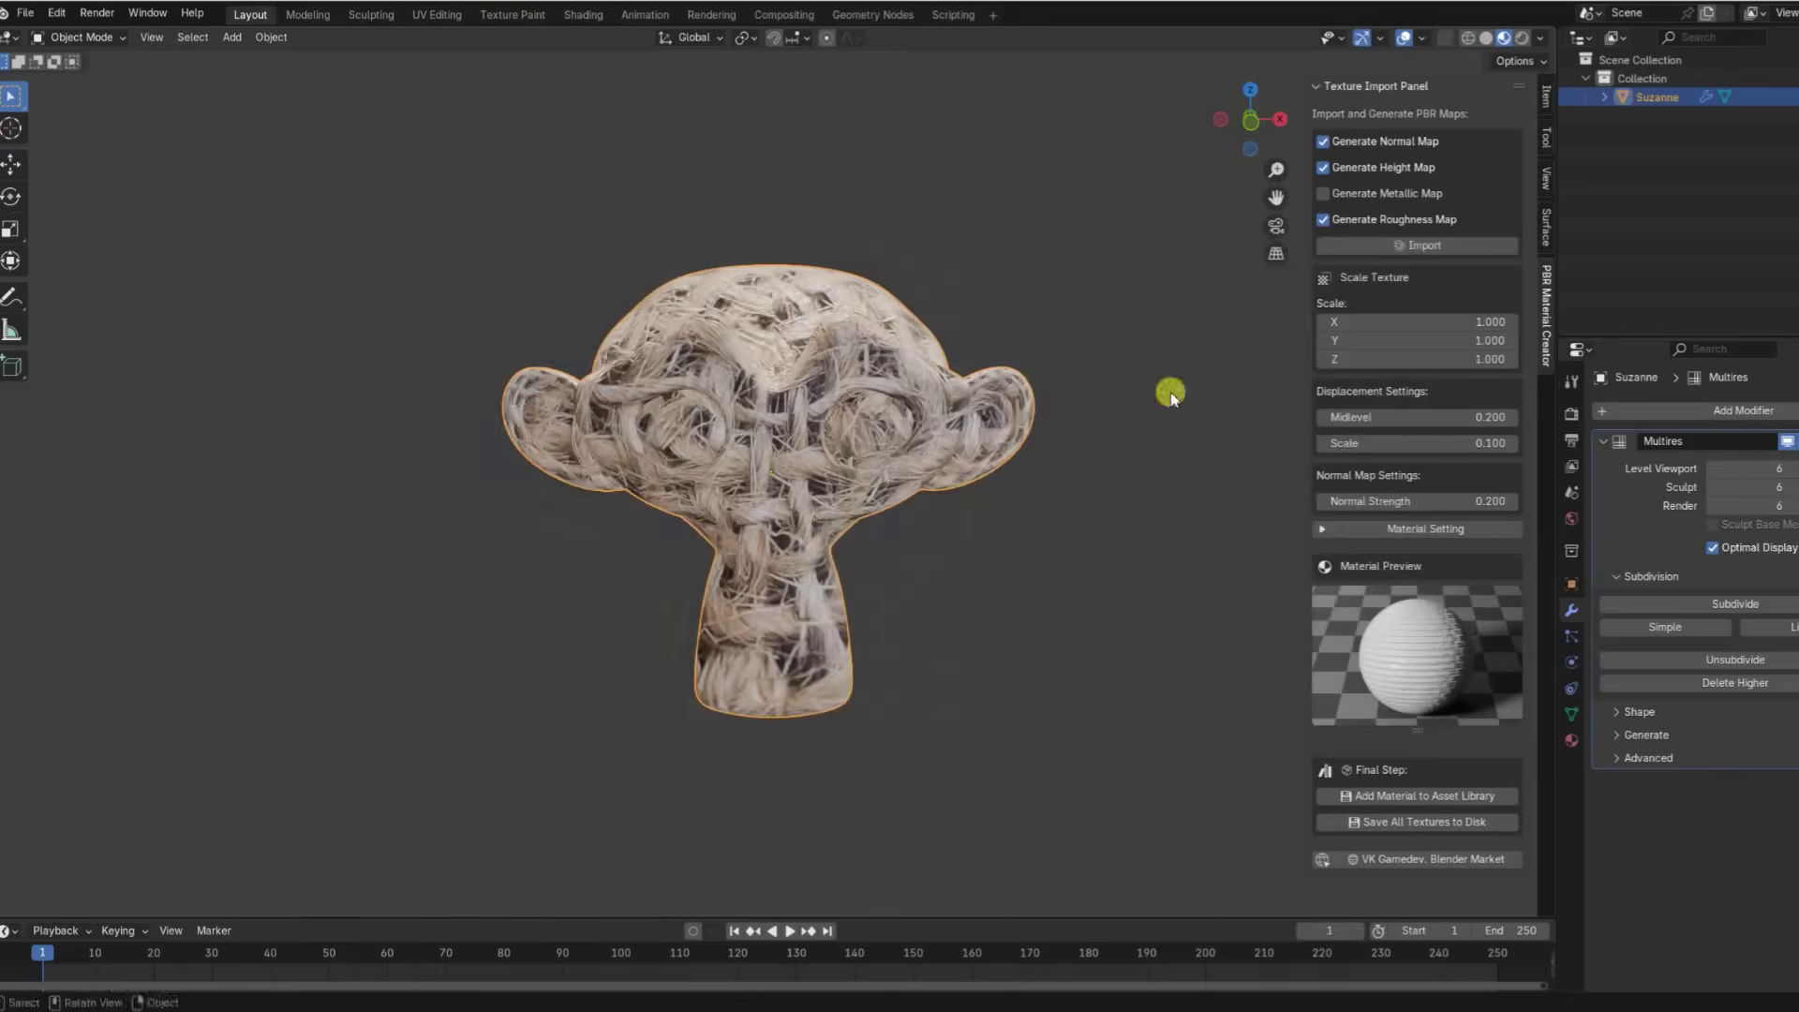
drag(1417, 329, 1462, 329)
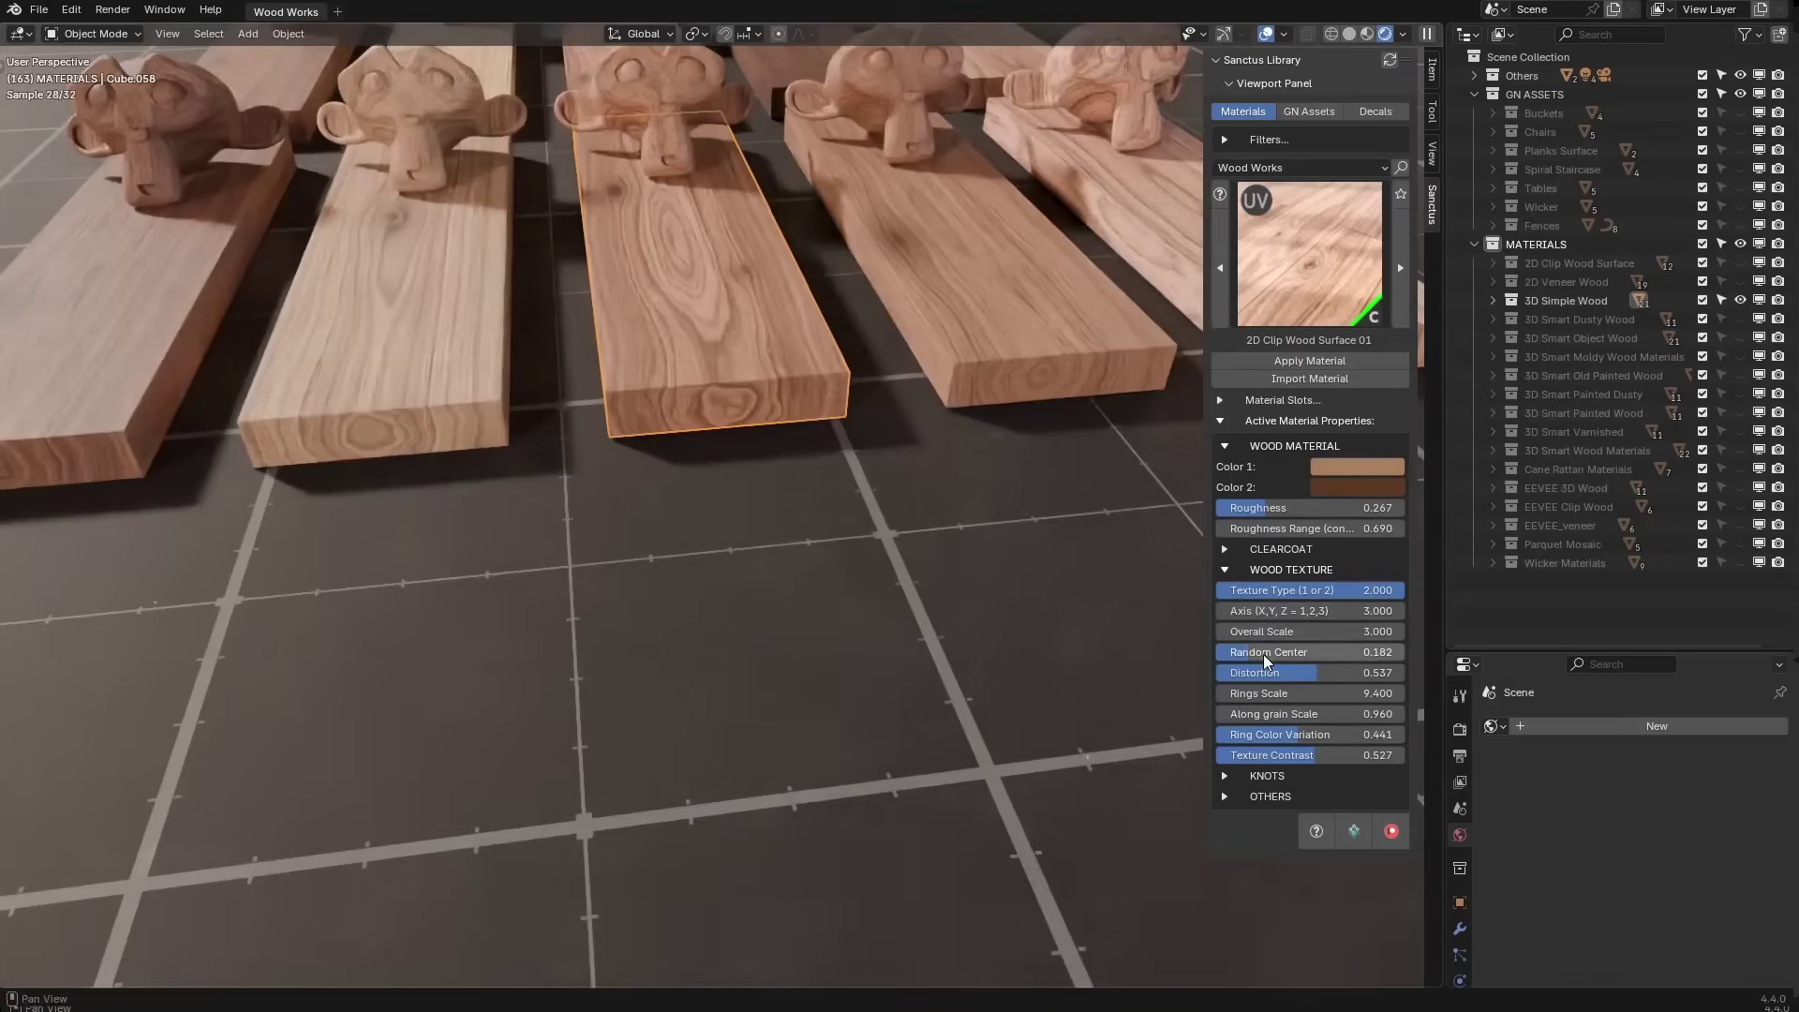
drag(1265, 661, 1383, 656)
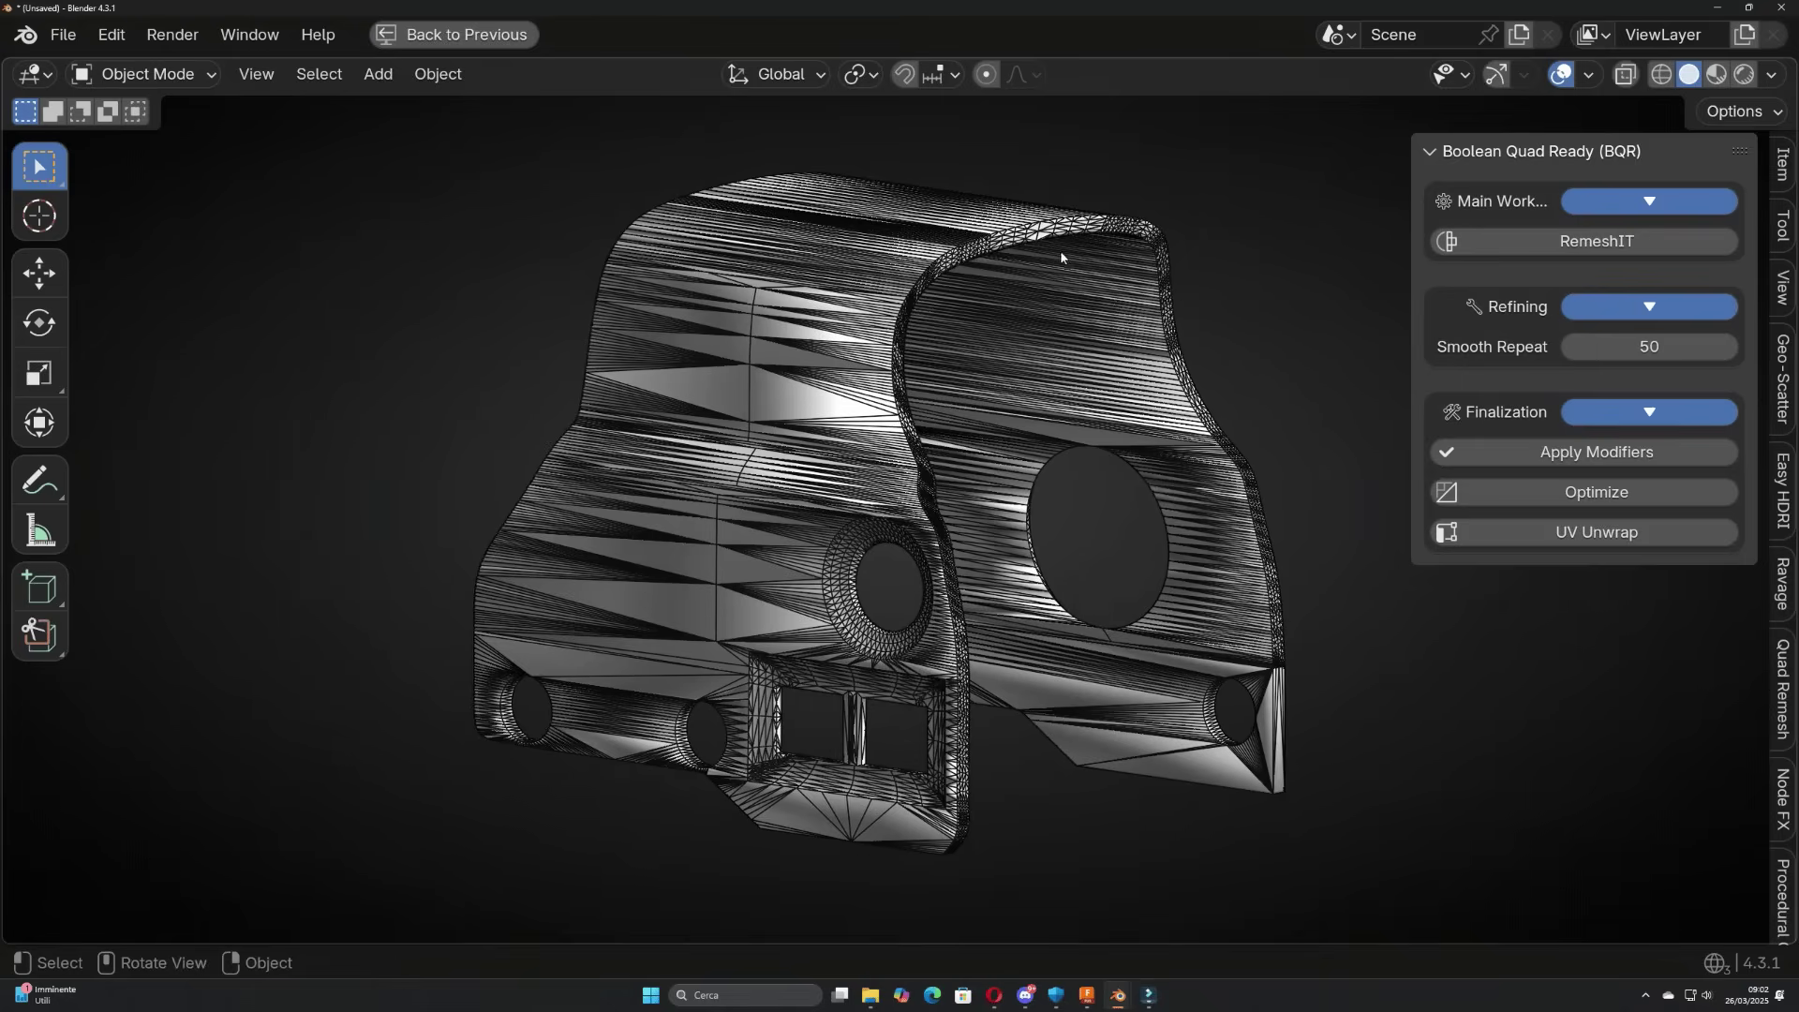
Remesh the boolean-cut mesh and its bottom part into quads with RemeshIT, adjusting the smoothing.
click(1060, 251)
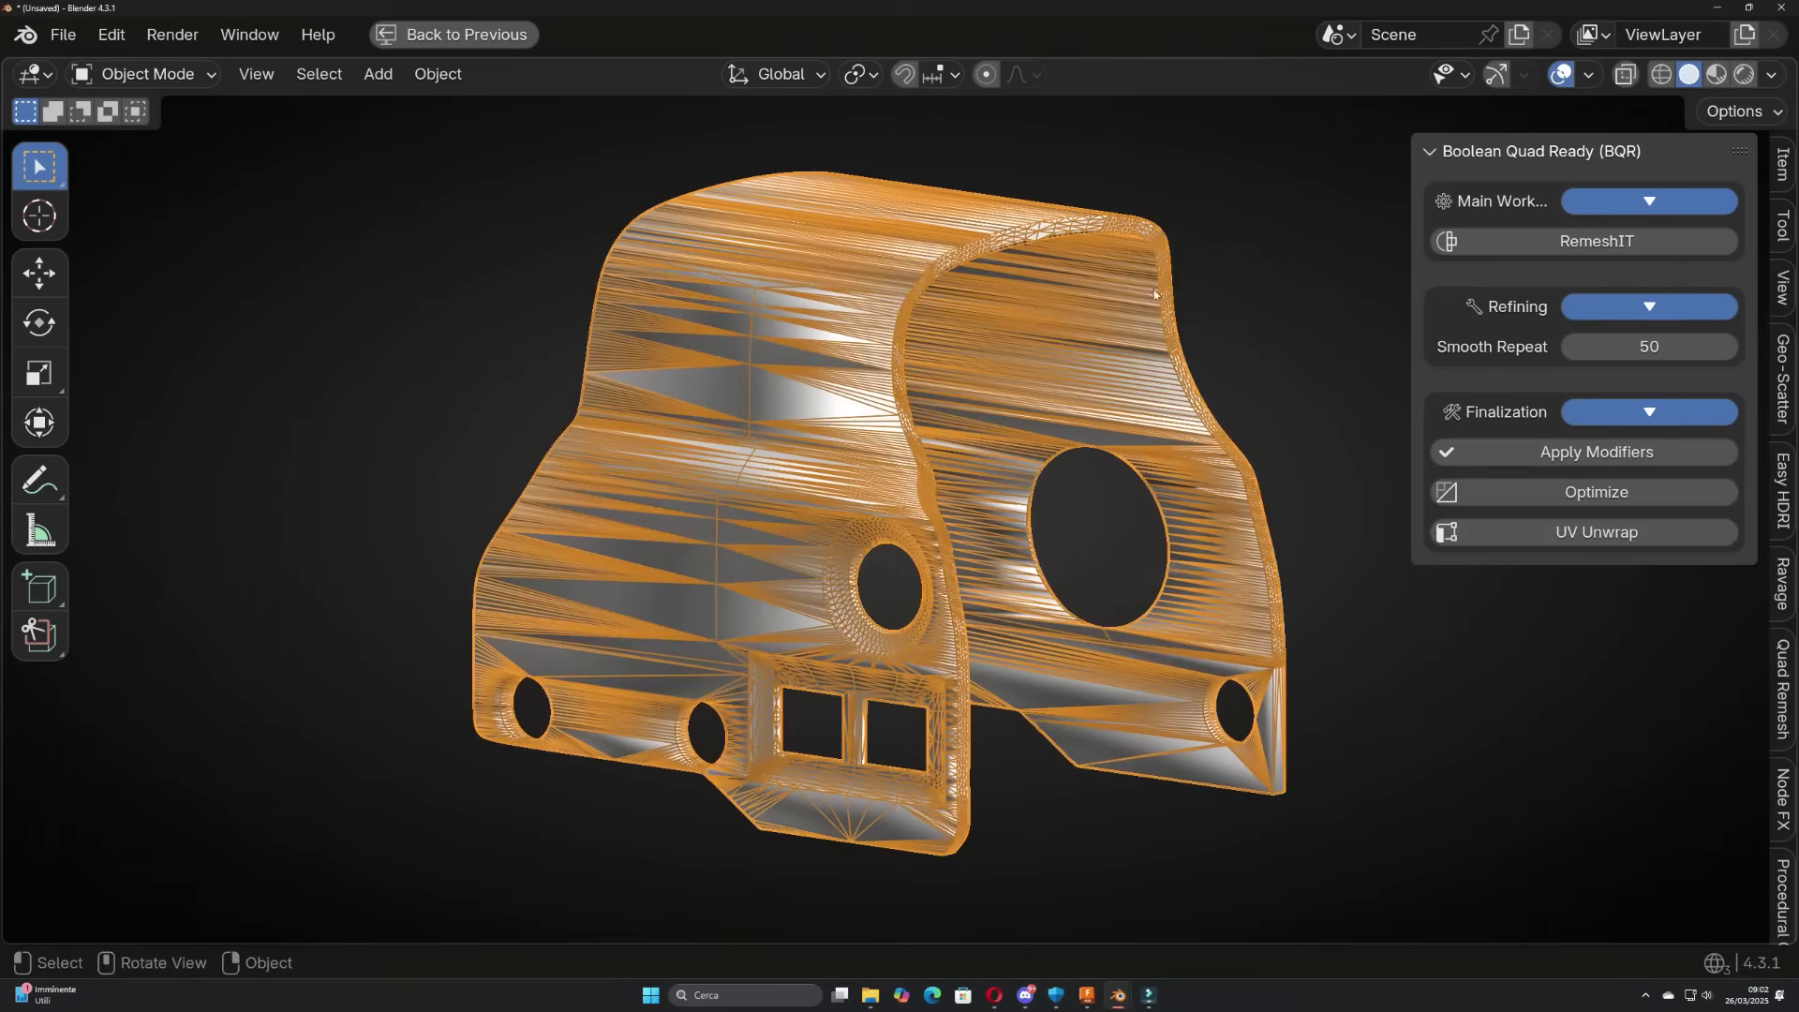
click(1528, 252)
middle_drag(1095, 418, 843, 401)
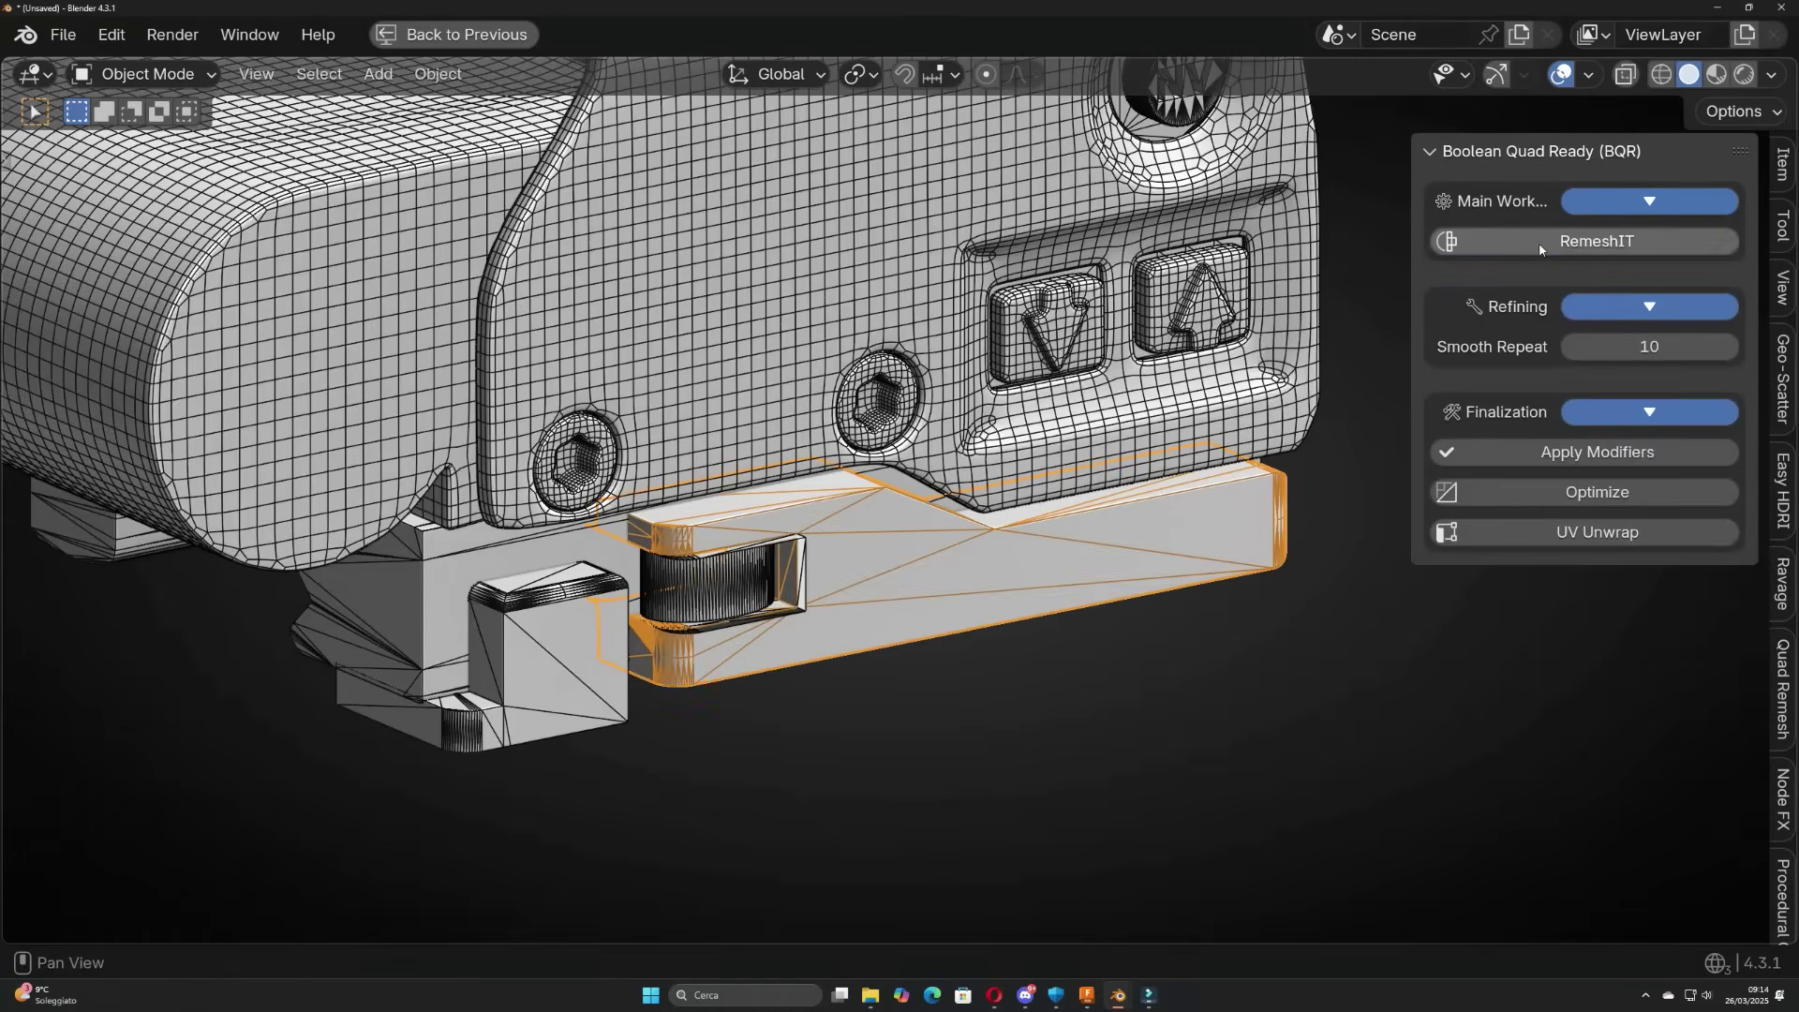
click(1540, 248)
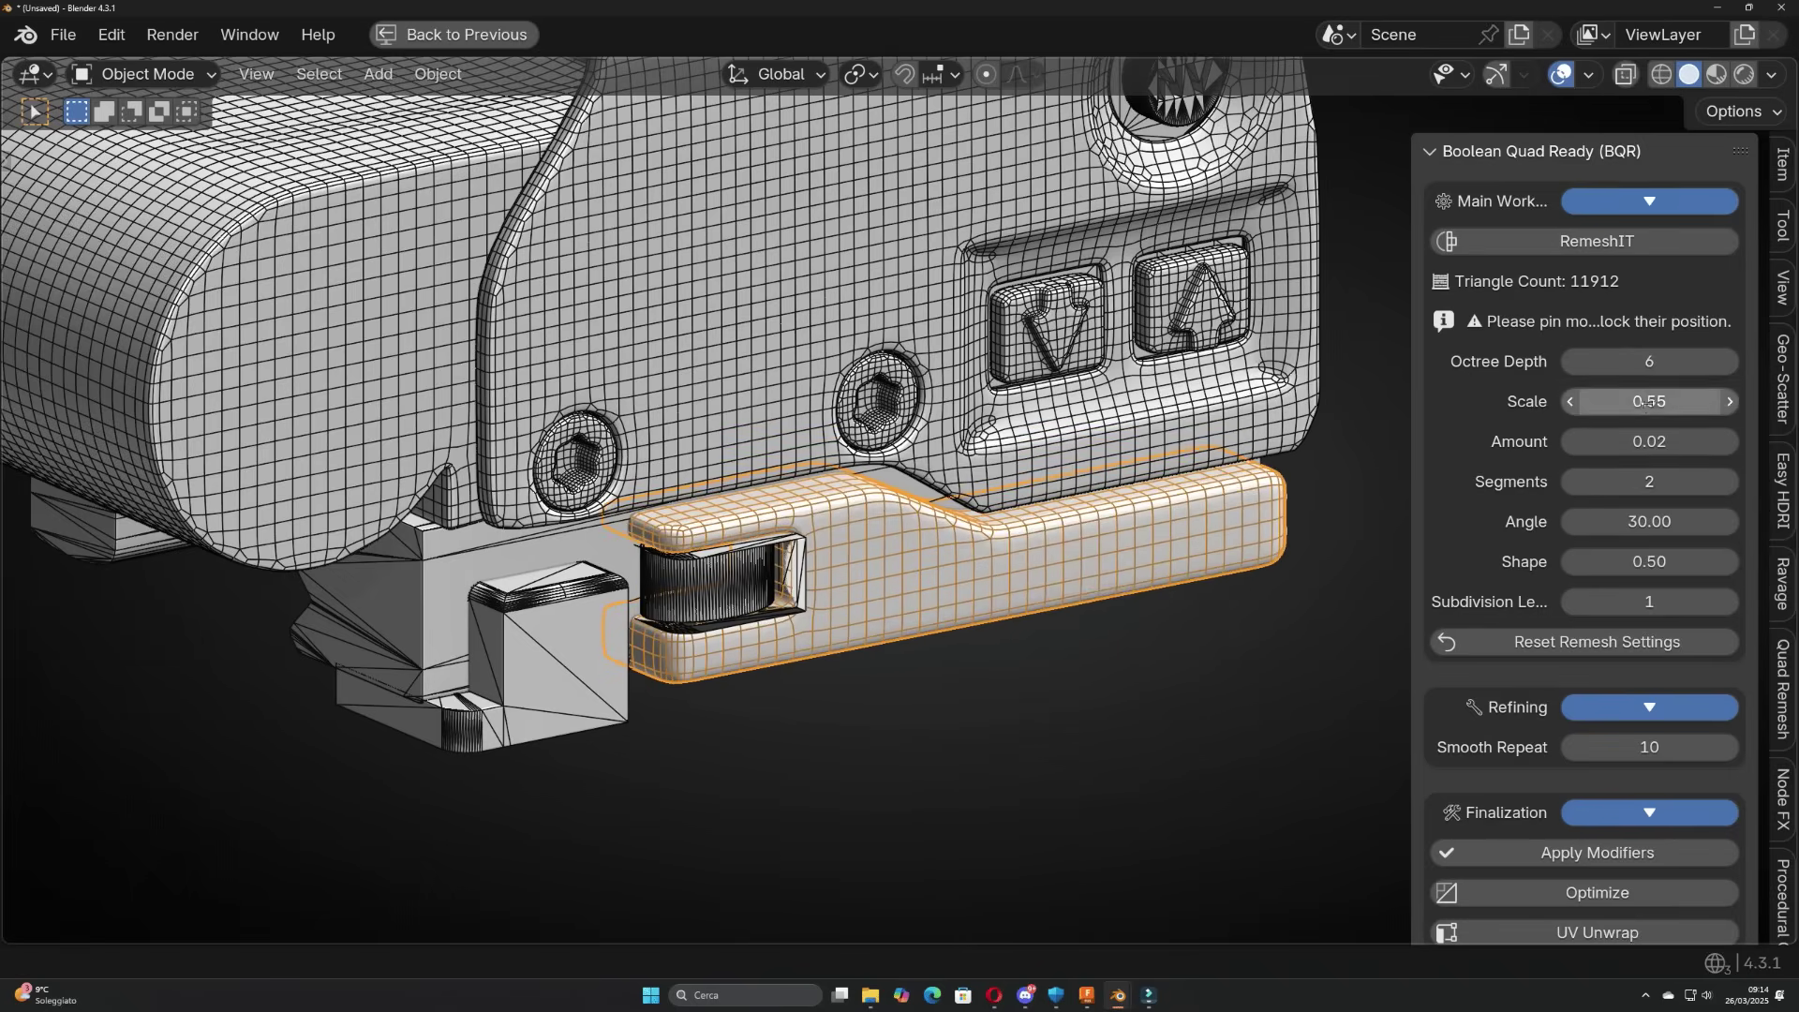
scroll(1650, 740, down, 1)
drag(1649, 725, 1663, 724)
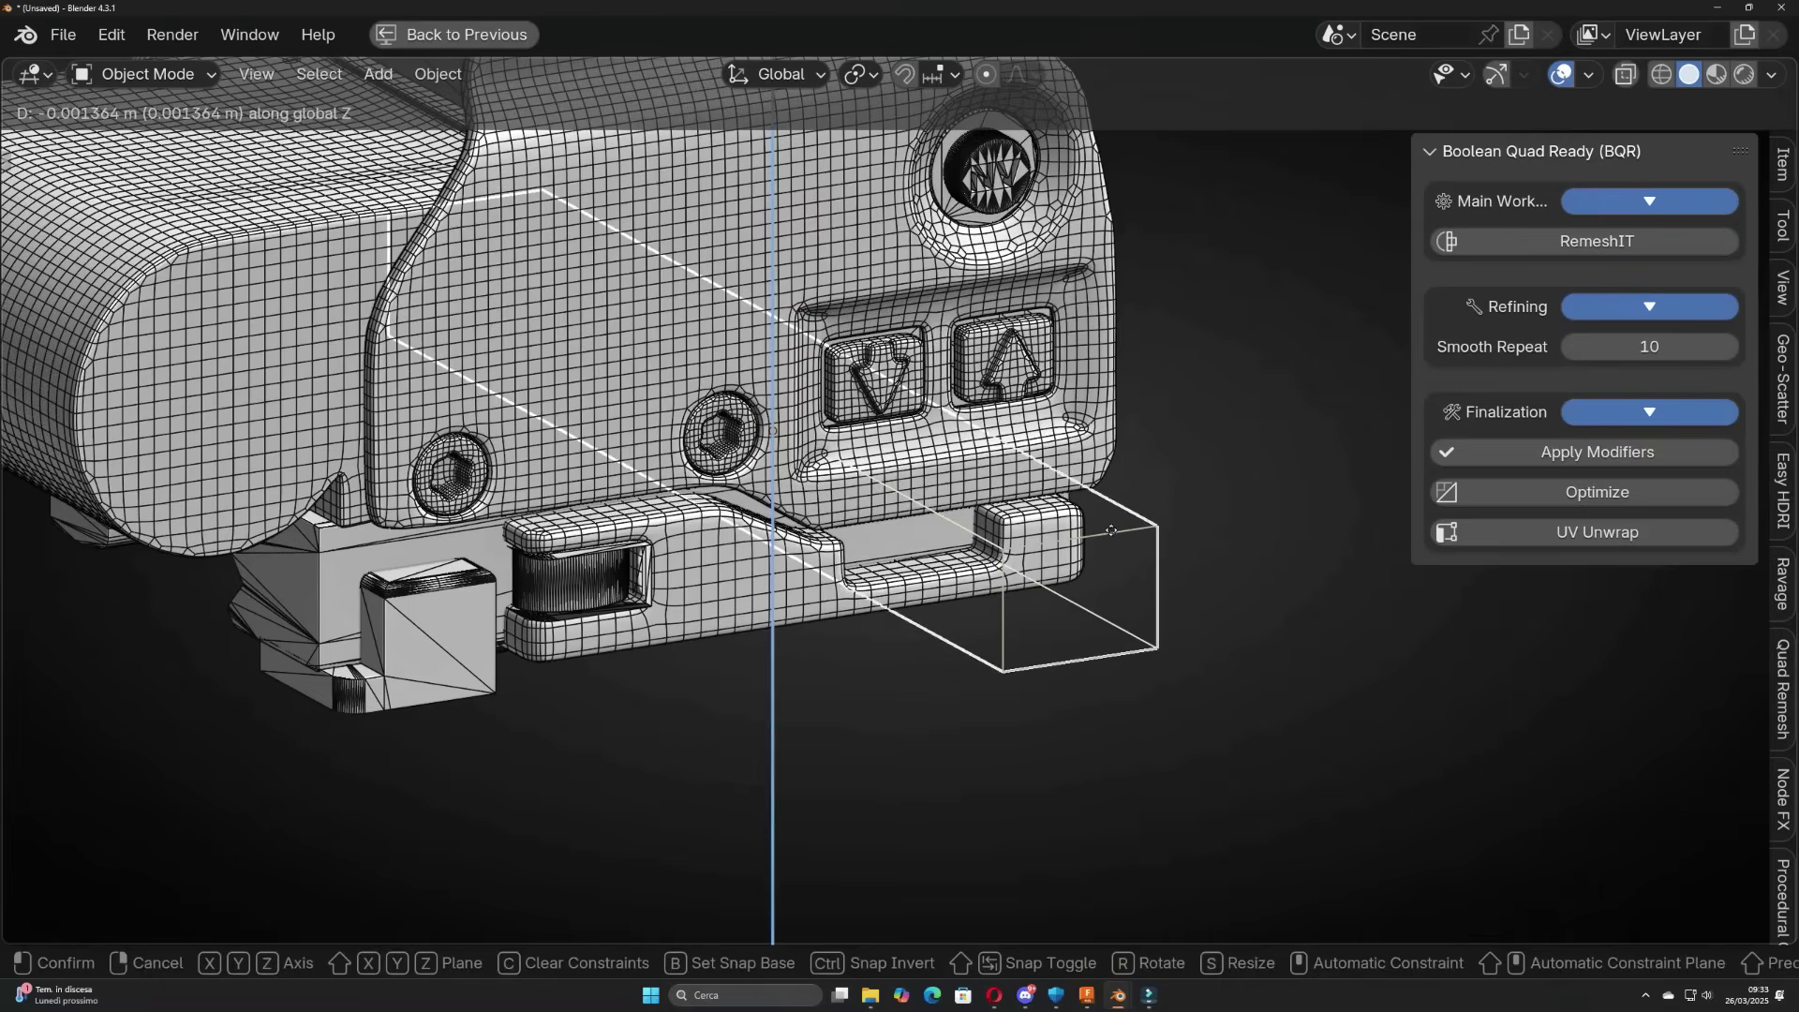
Duplicate the box cutter in Edit Mode and reposition the copies along Z.
click(1111, 531)
key(Tab)
key(shift+d)
click(895, 579)
key(g)
click(891, 582)
key(g)
key(z)
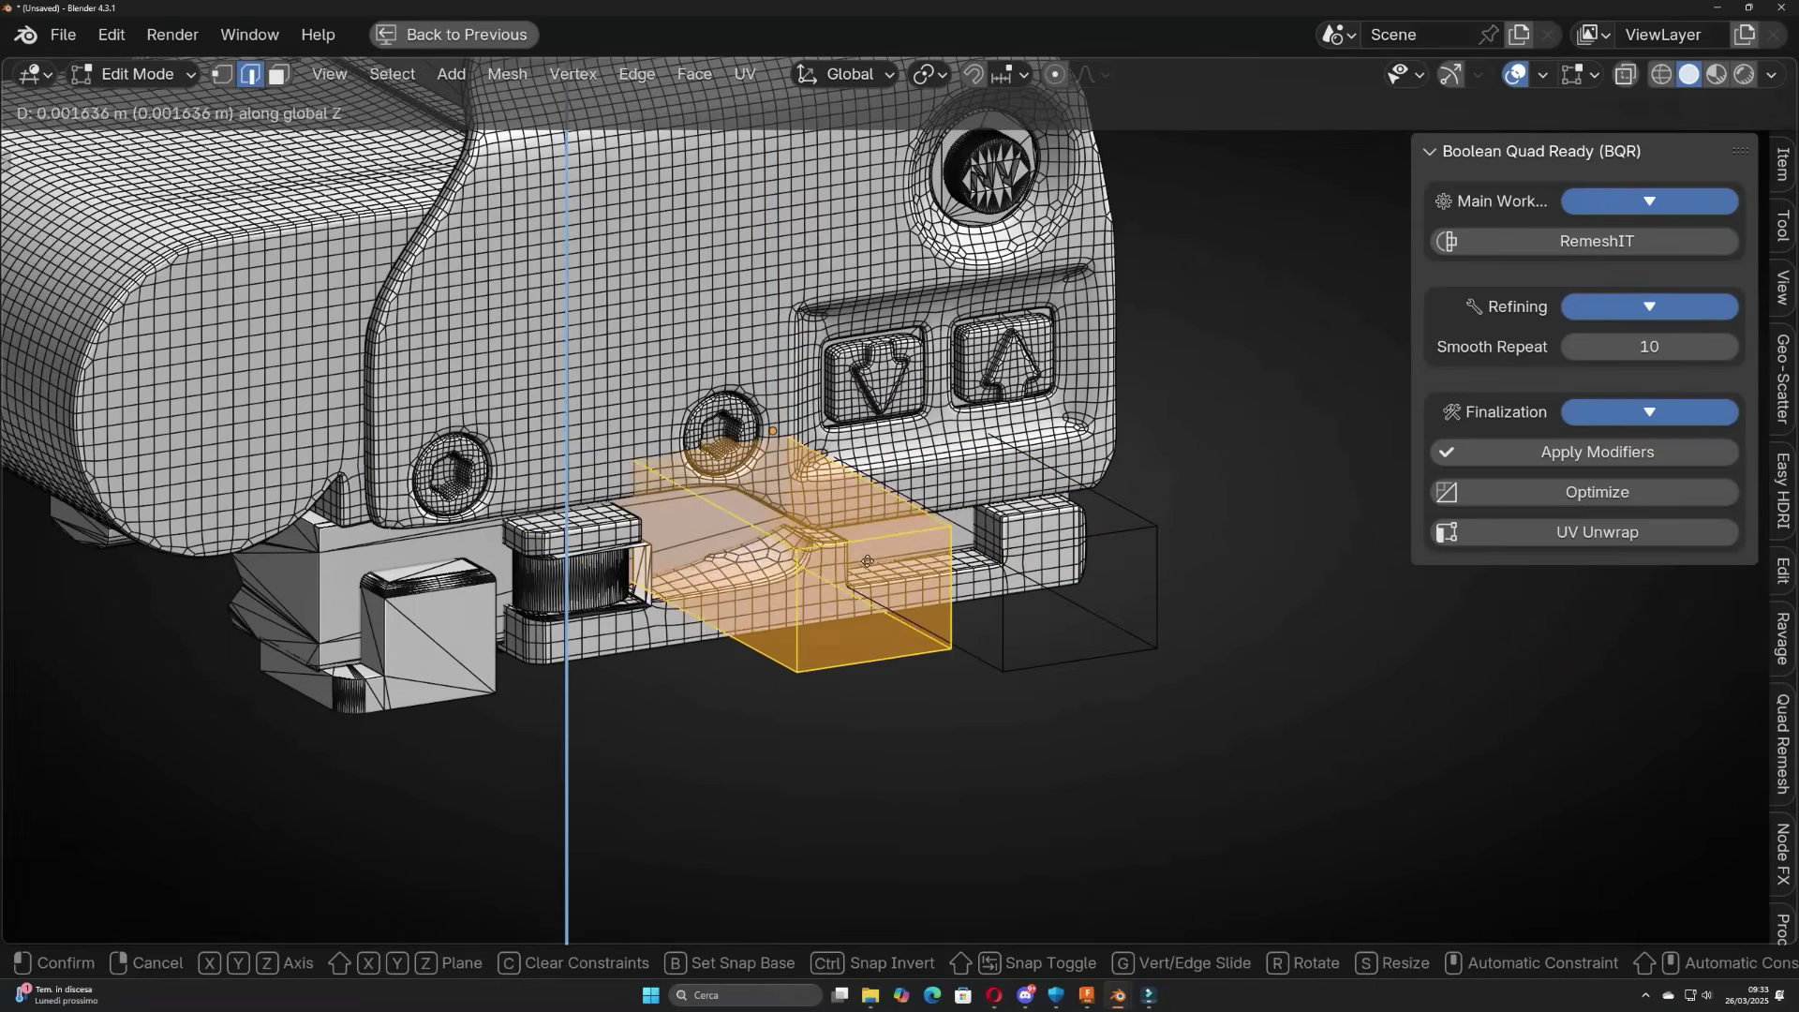
click(923, 616)
key(g)
key(Escape)
key(Tab)
Move the cutter against the red block and raise the box cutter along Z.
middle_drag(843, 581, 801, 600)
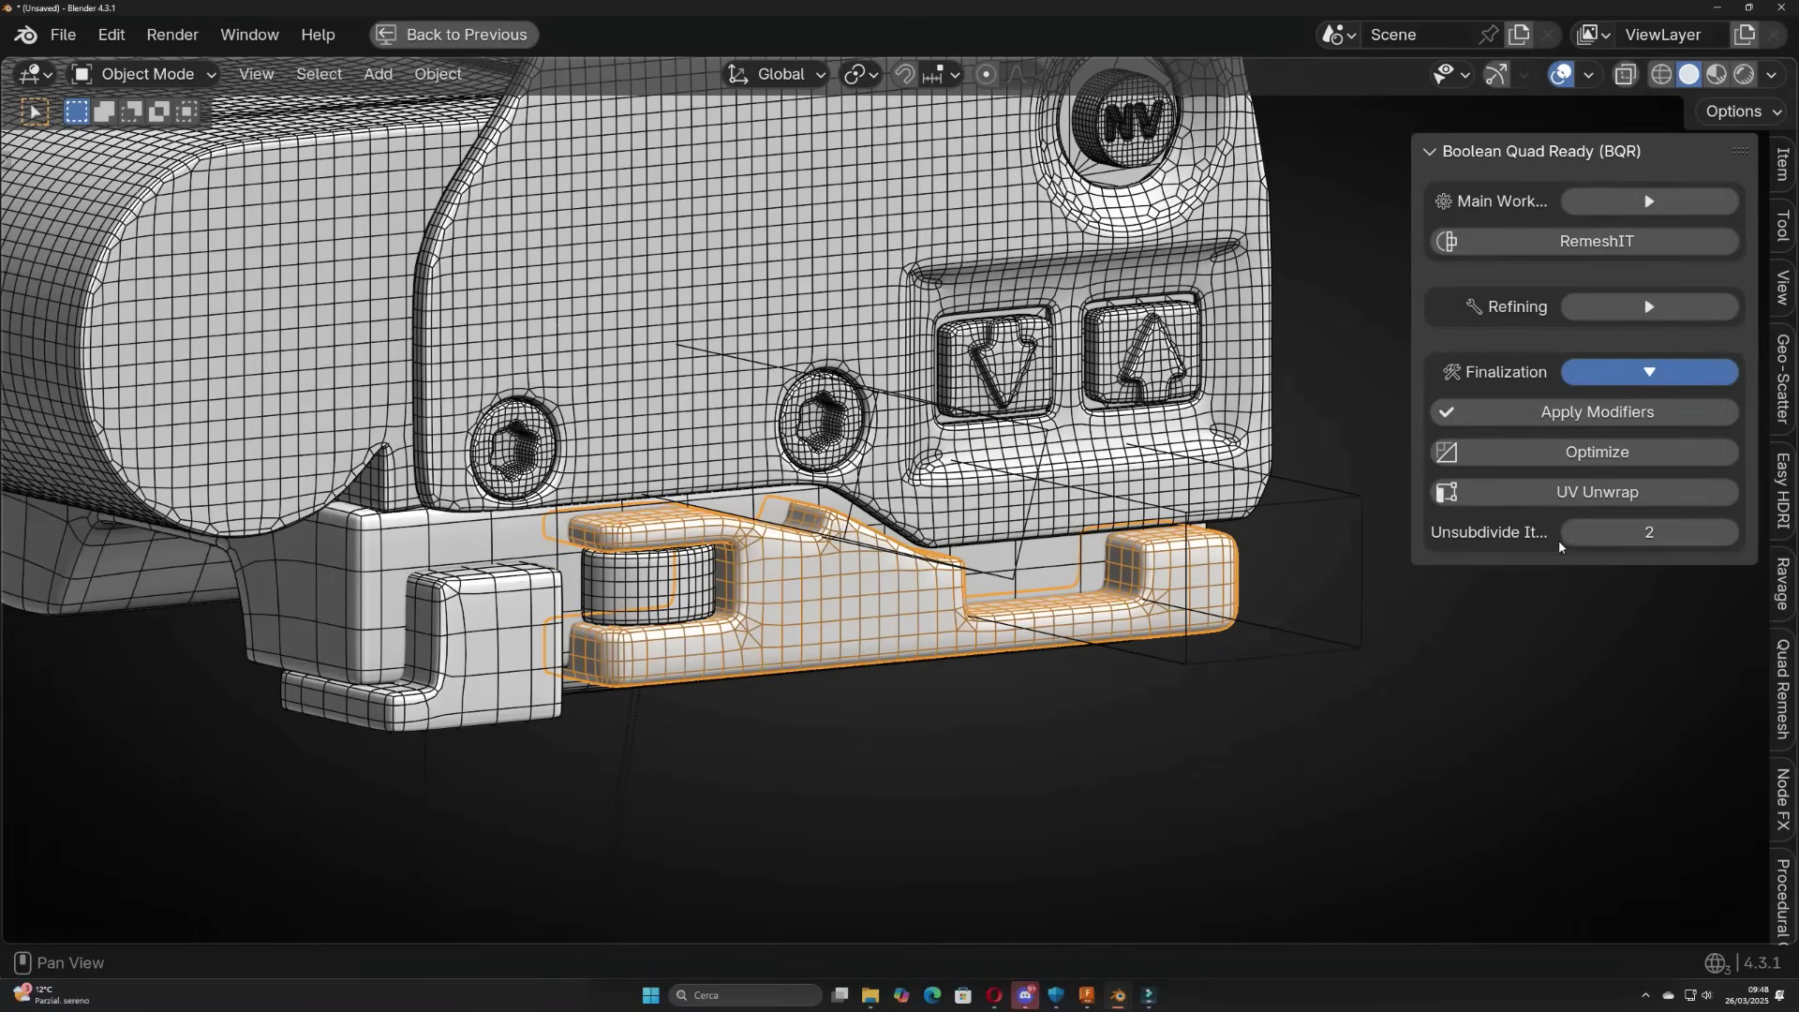
middle_drag(1540, 551, 1481, 576)
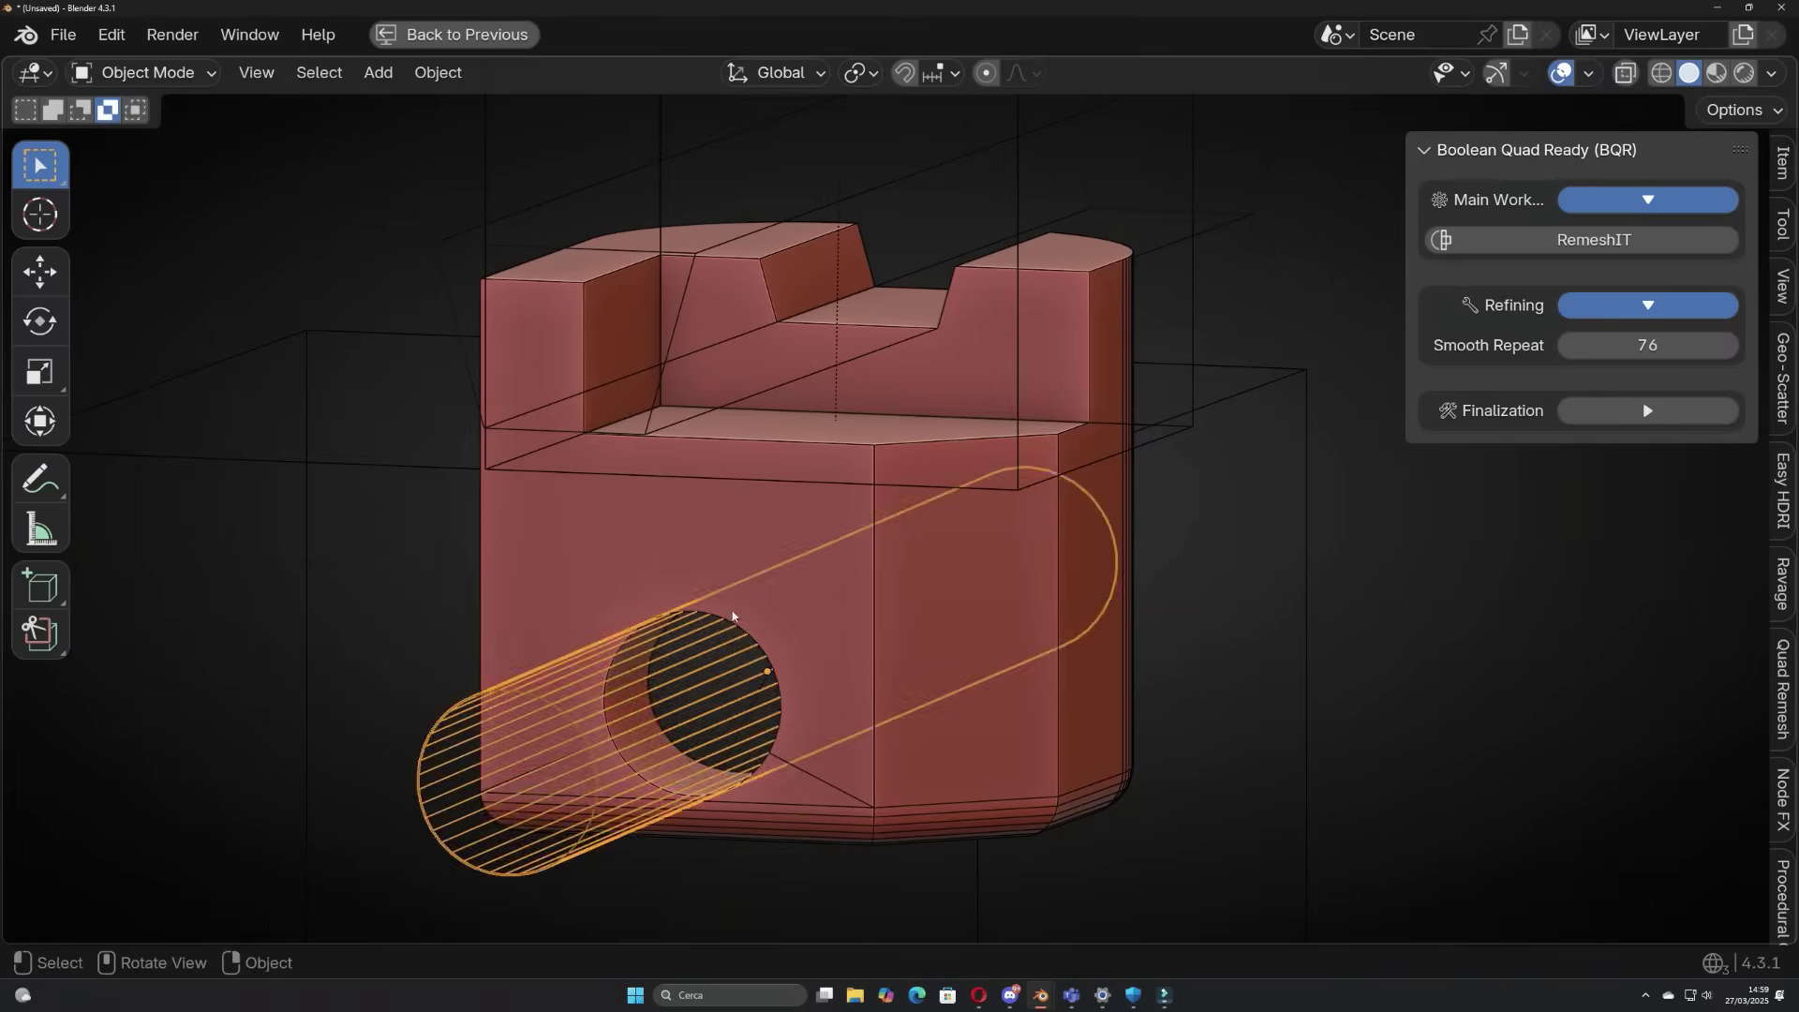
key(g)
middle_drag(799, 550, 1324, 456)
click(1068, 406)
click(1031, 525)
key(g)
key(Escape)
click(1097, 494)
key(g)
key(z)
click(1084, 480)
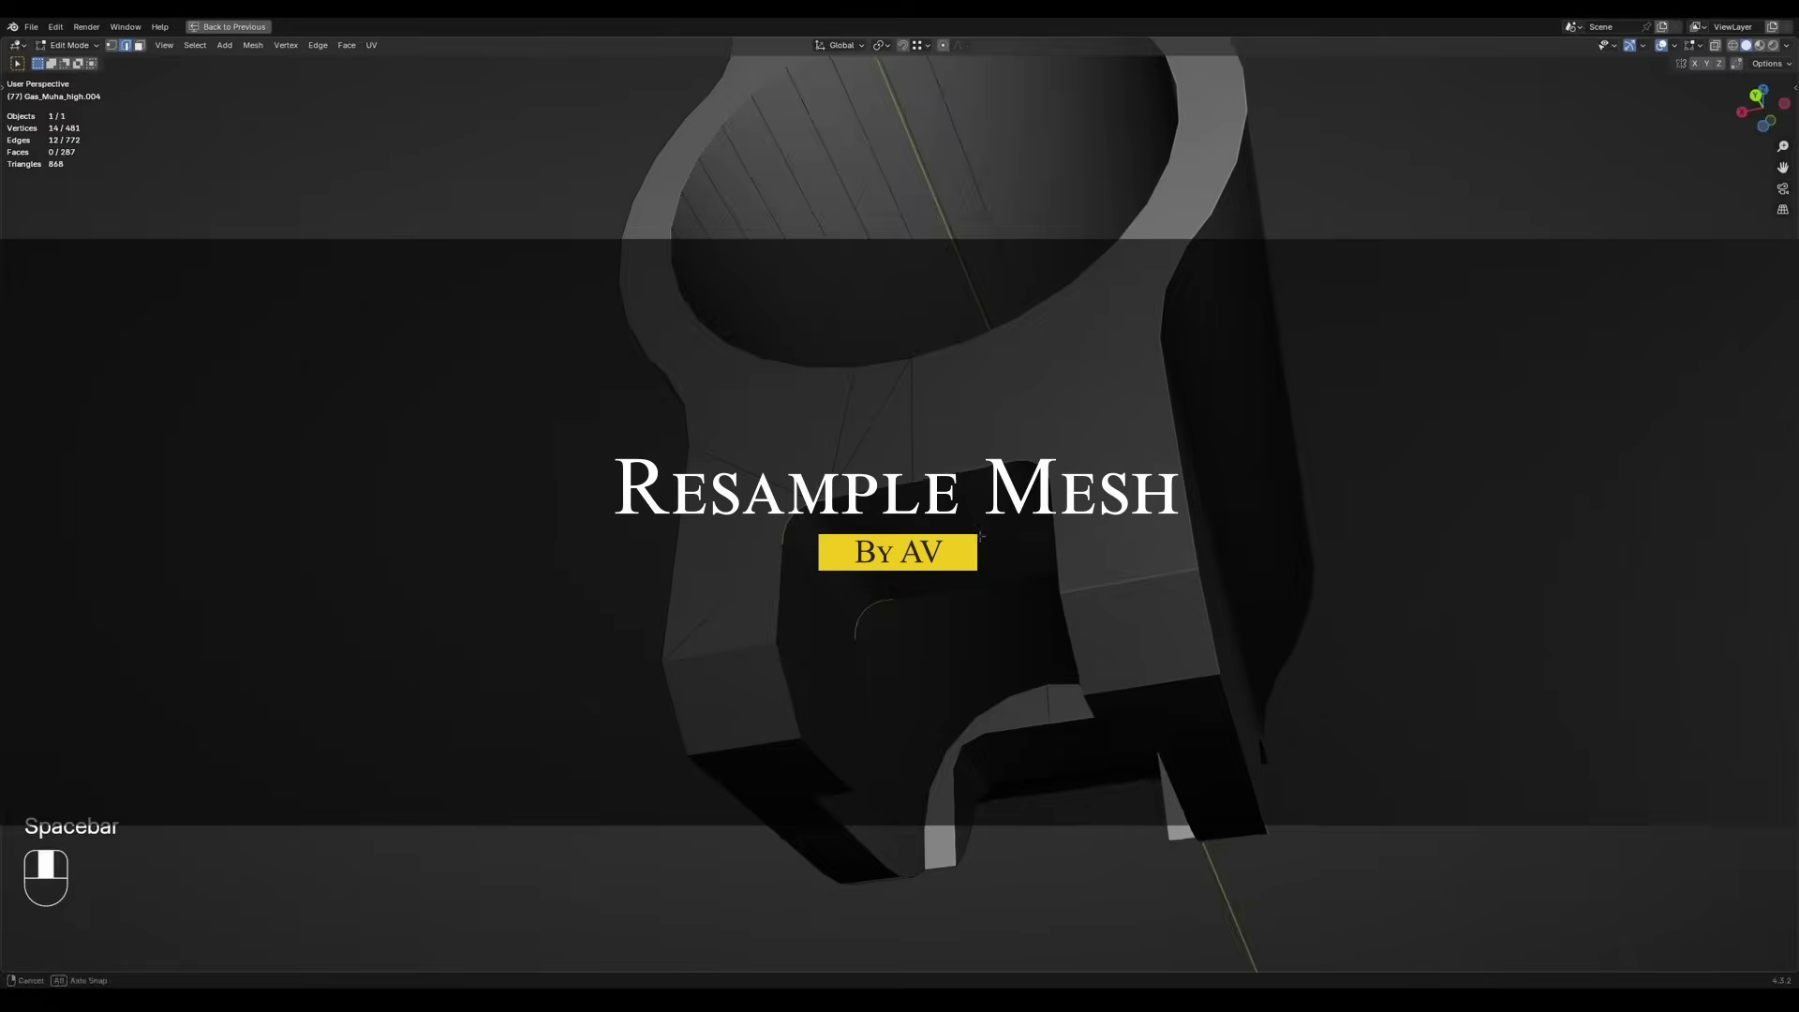
Make the selected edge loop on the wrench head circular and resample it.
scroll(981, 537, up, 3)
key(ctrl+shift+c)
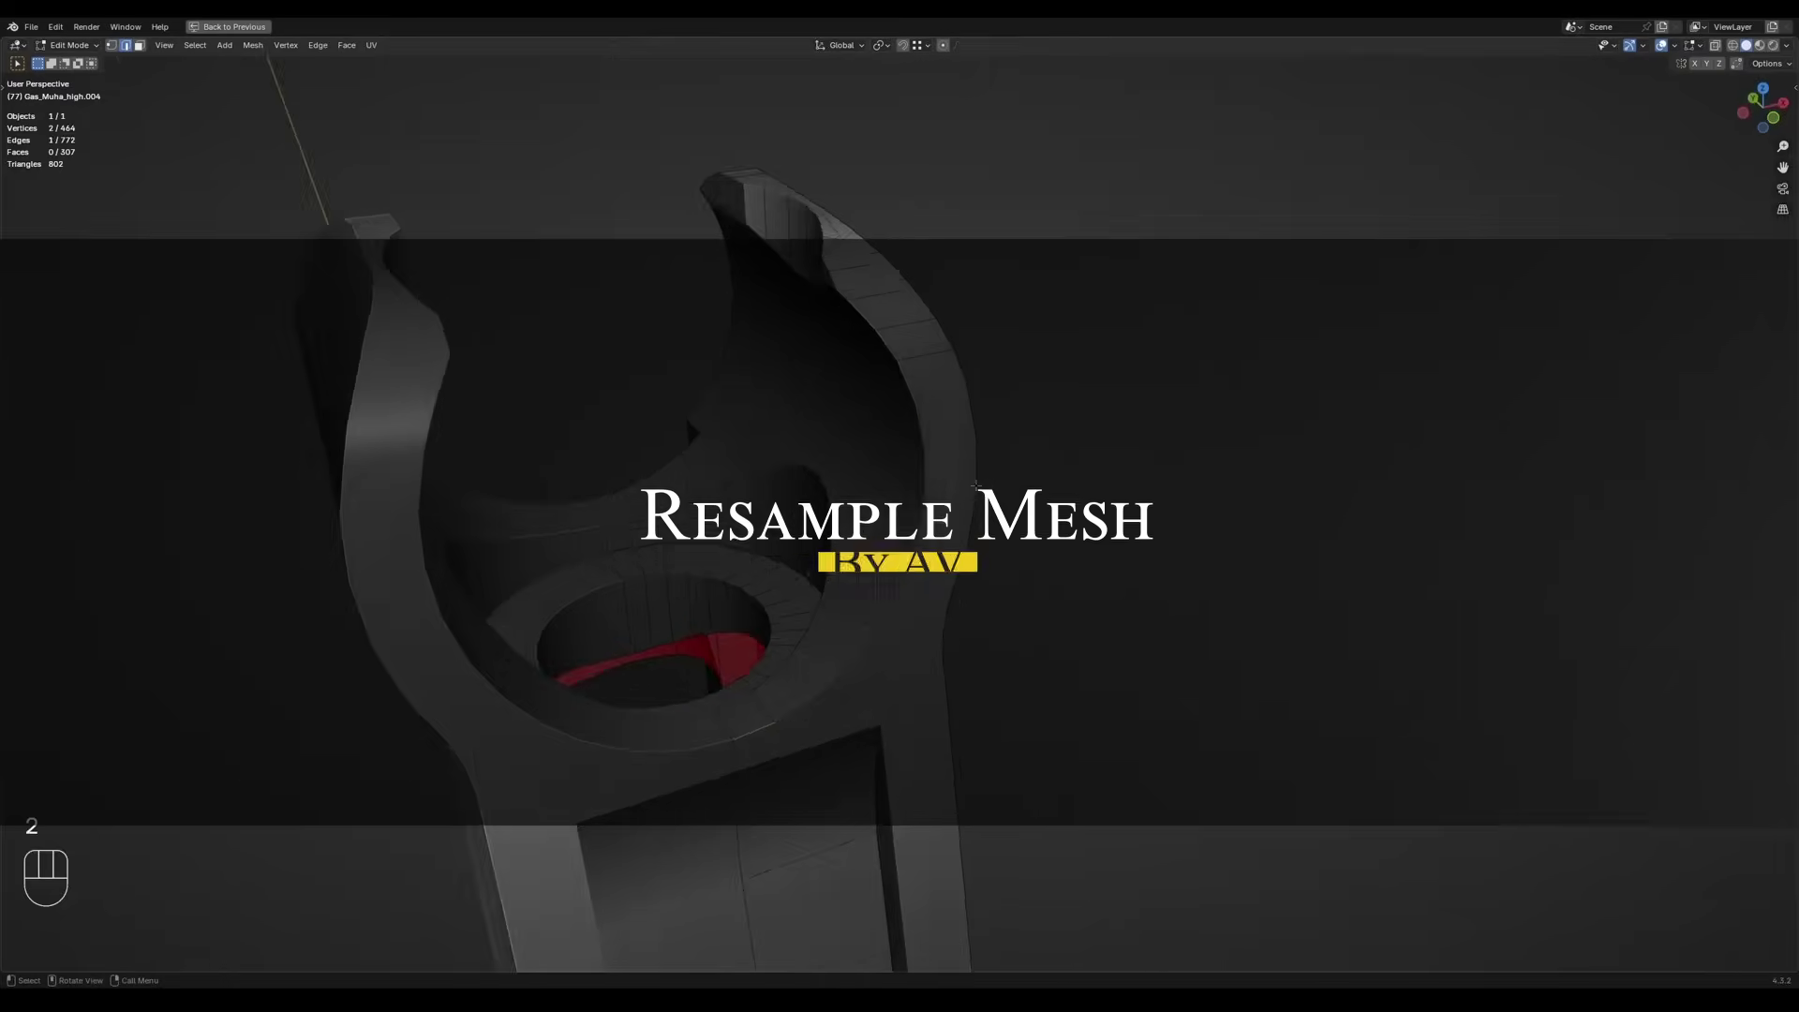
key(ctrl+shift+r)
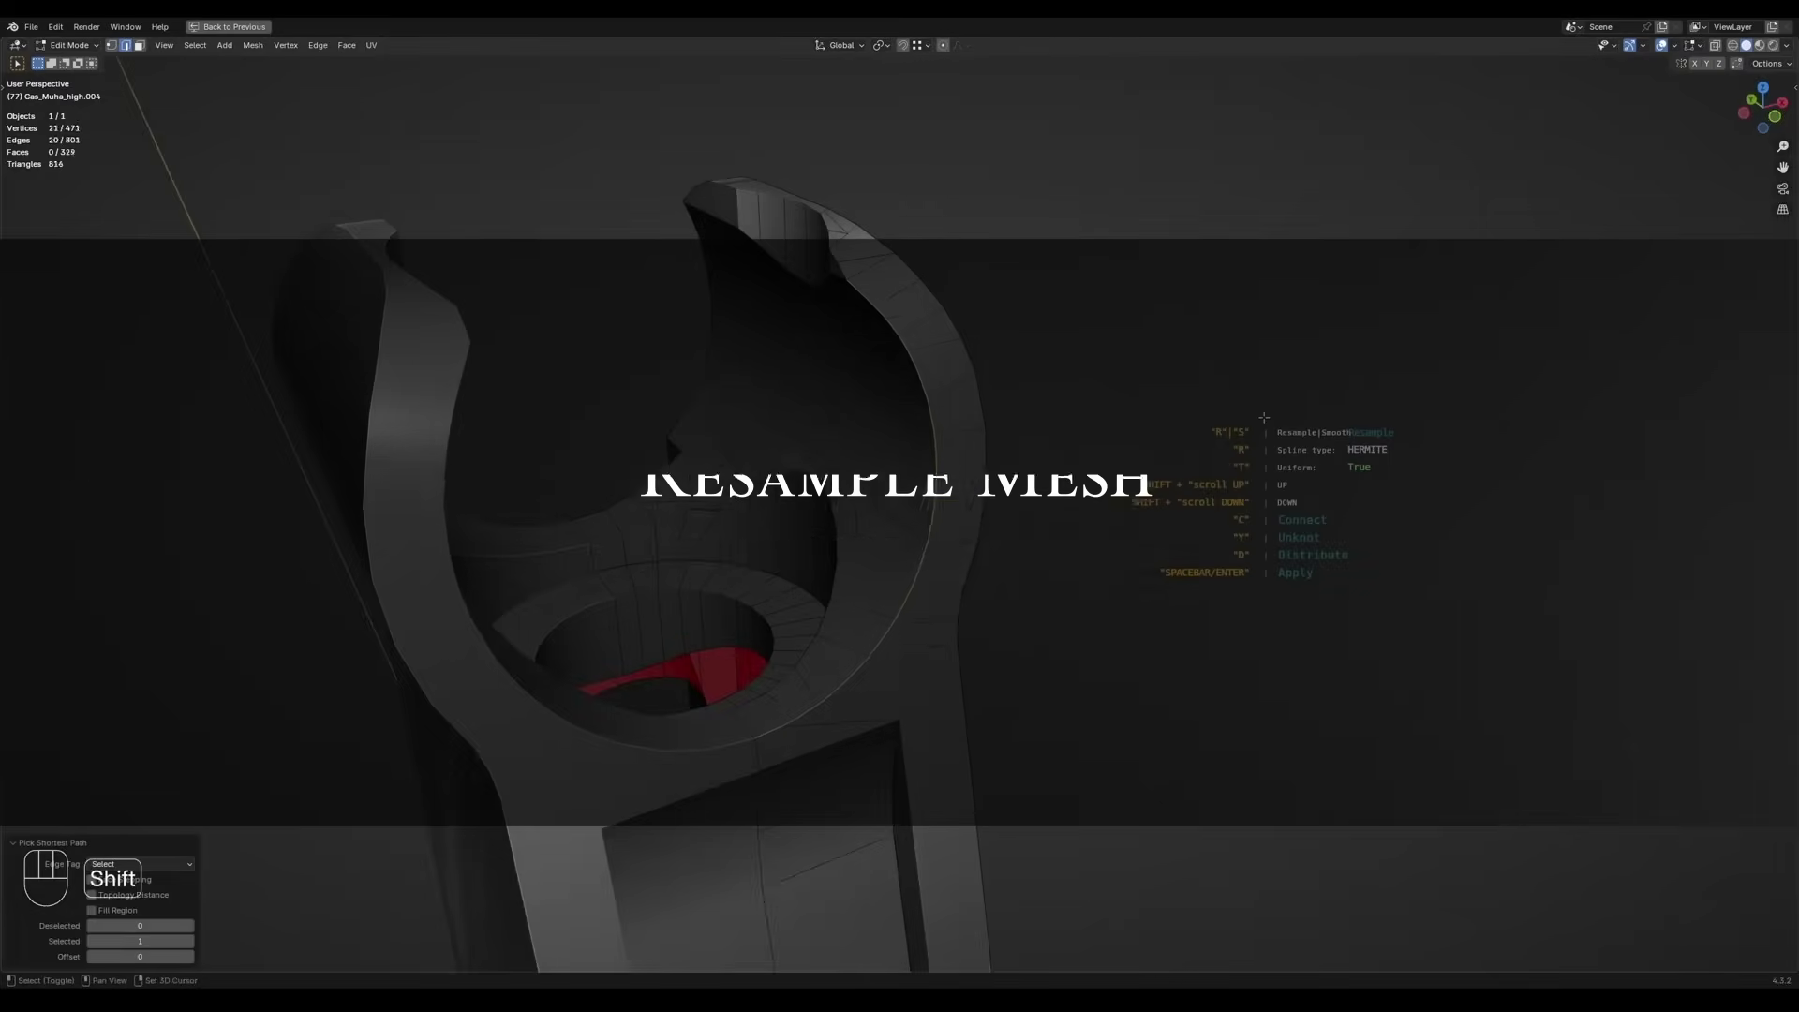
key(space)
middle_drag(1264, 417, 1271, 553)
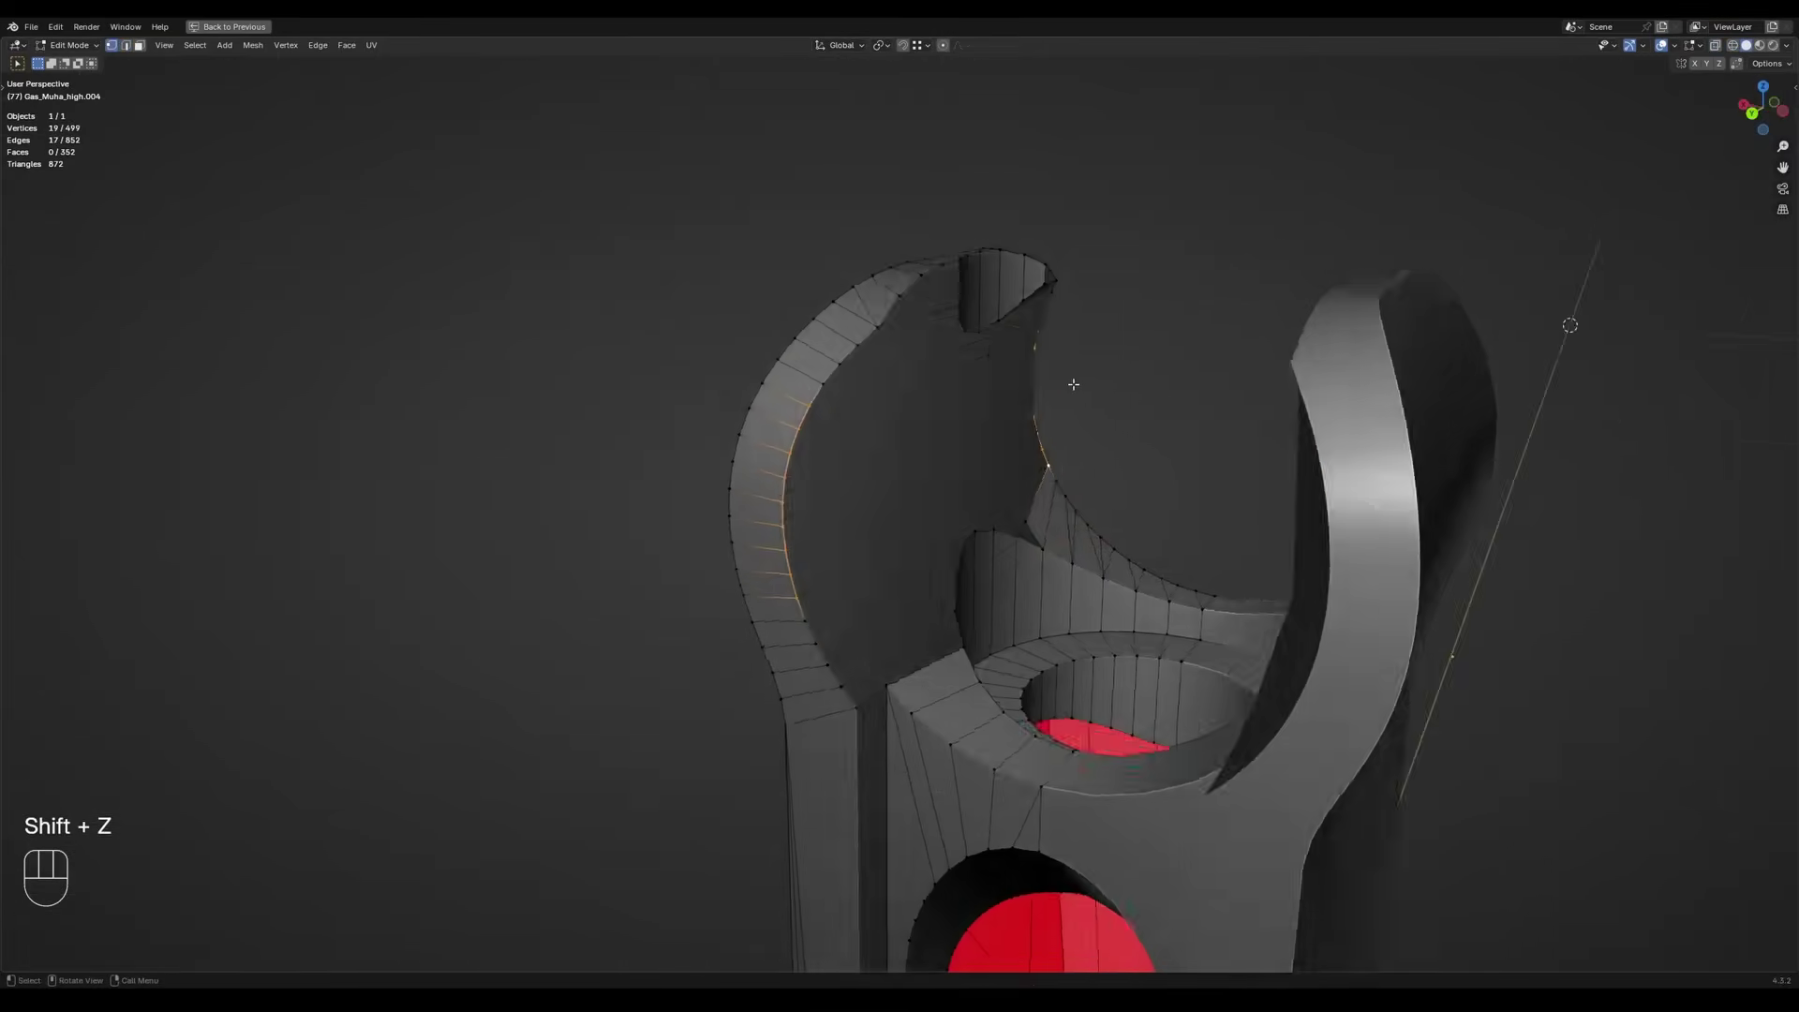
Bridge the selected loops with the resample tool's Connect option, fill the gap and apply.
key(ctrl+shift+r)
key(c)
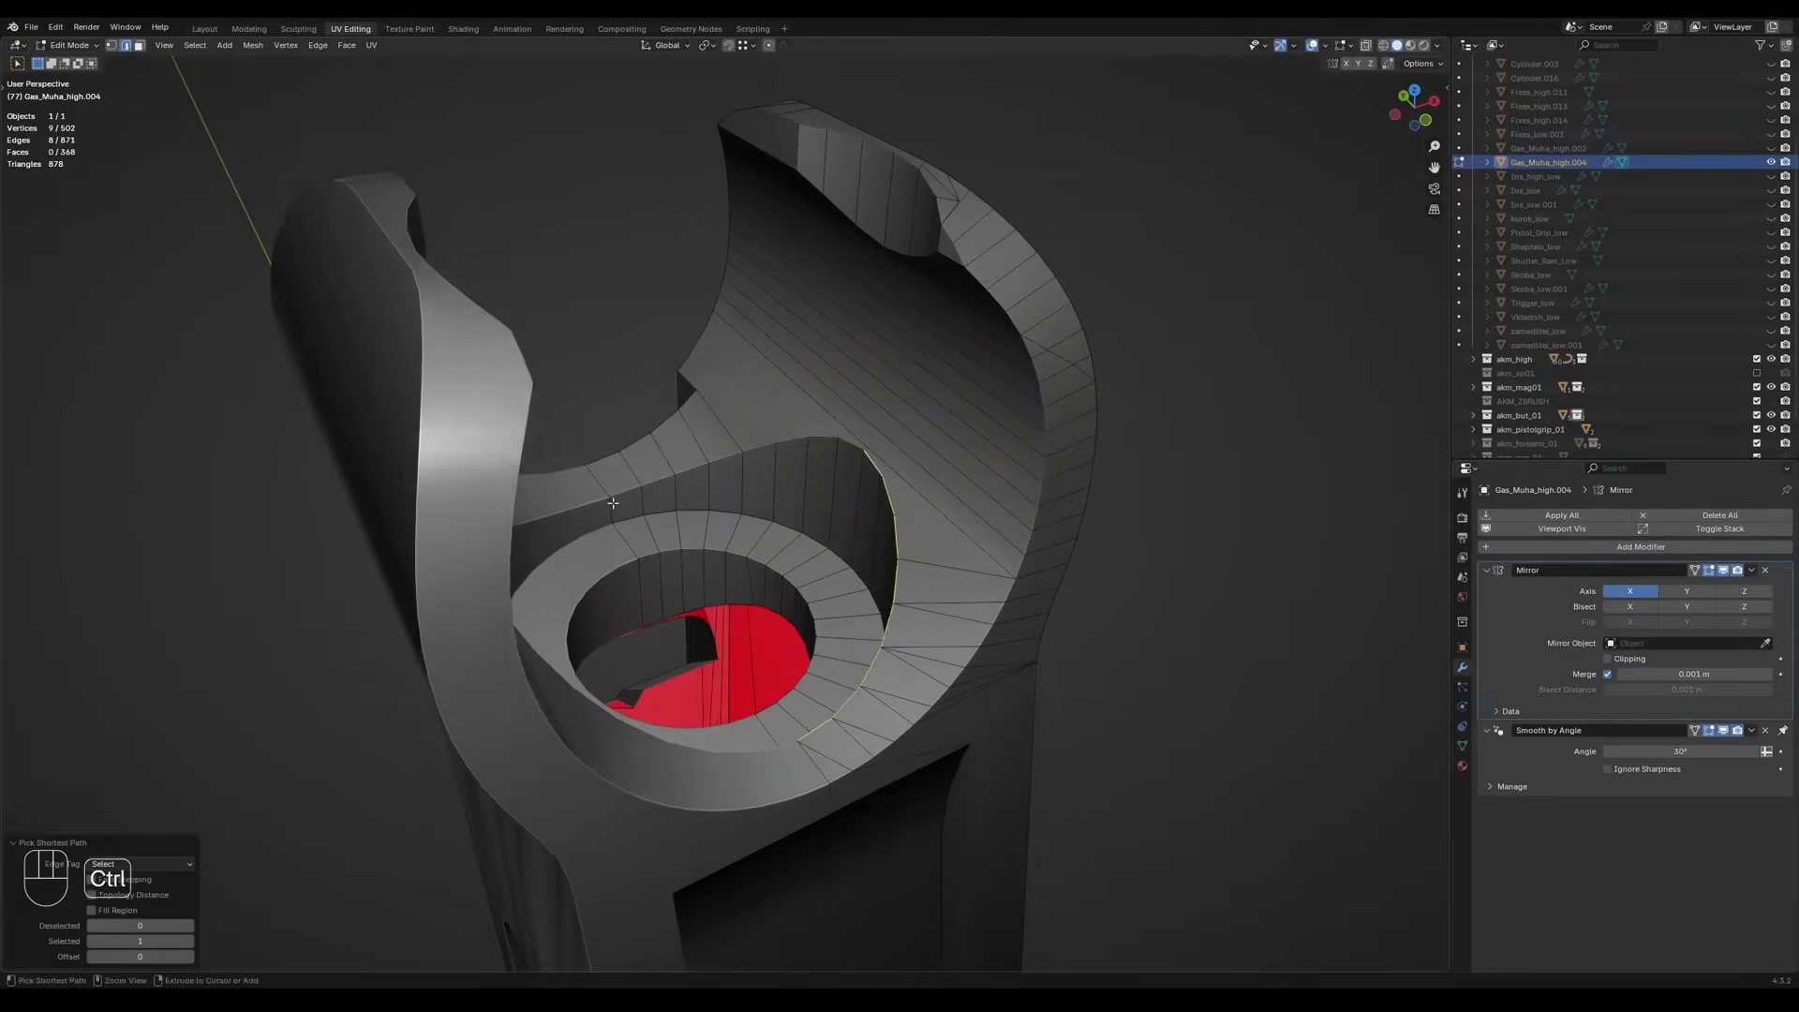
key(ctrl+shift+r)
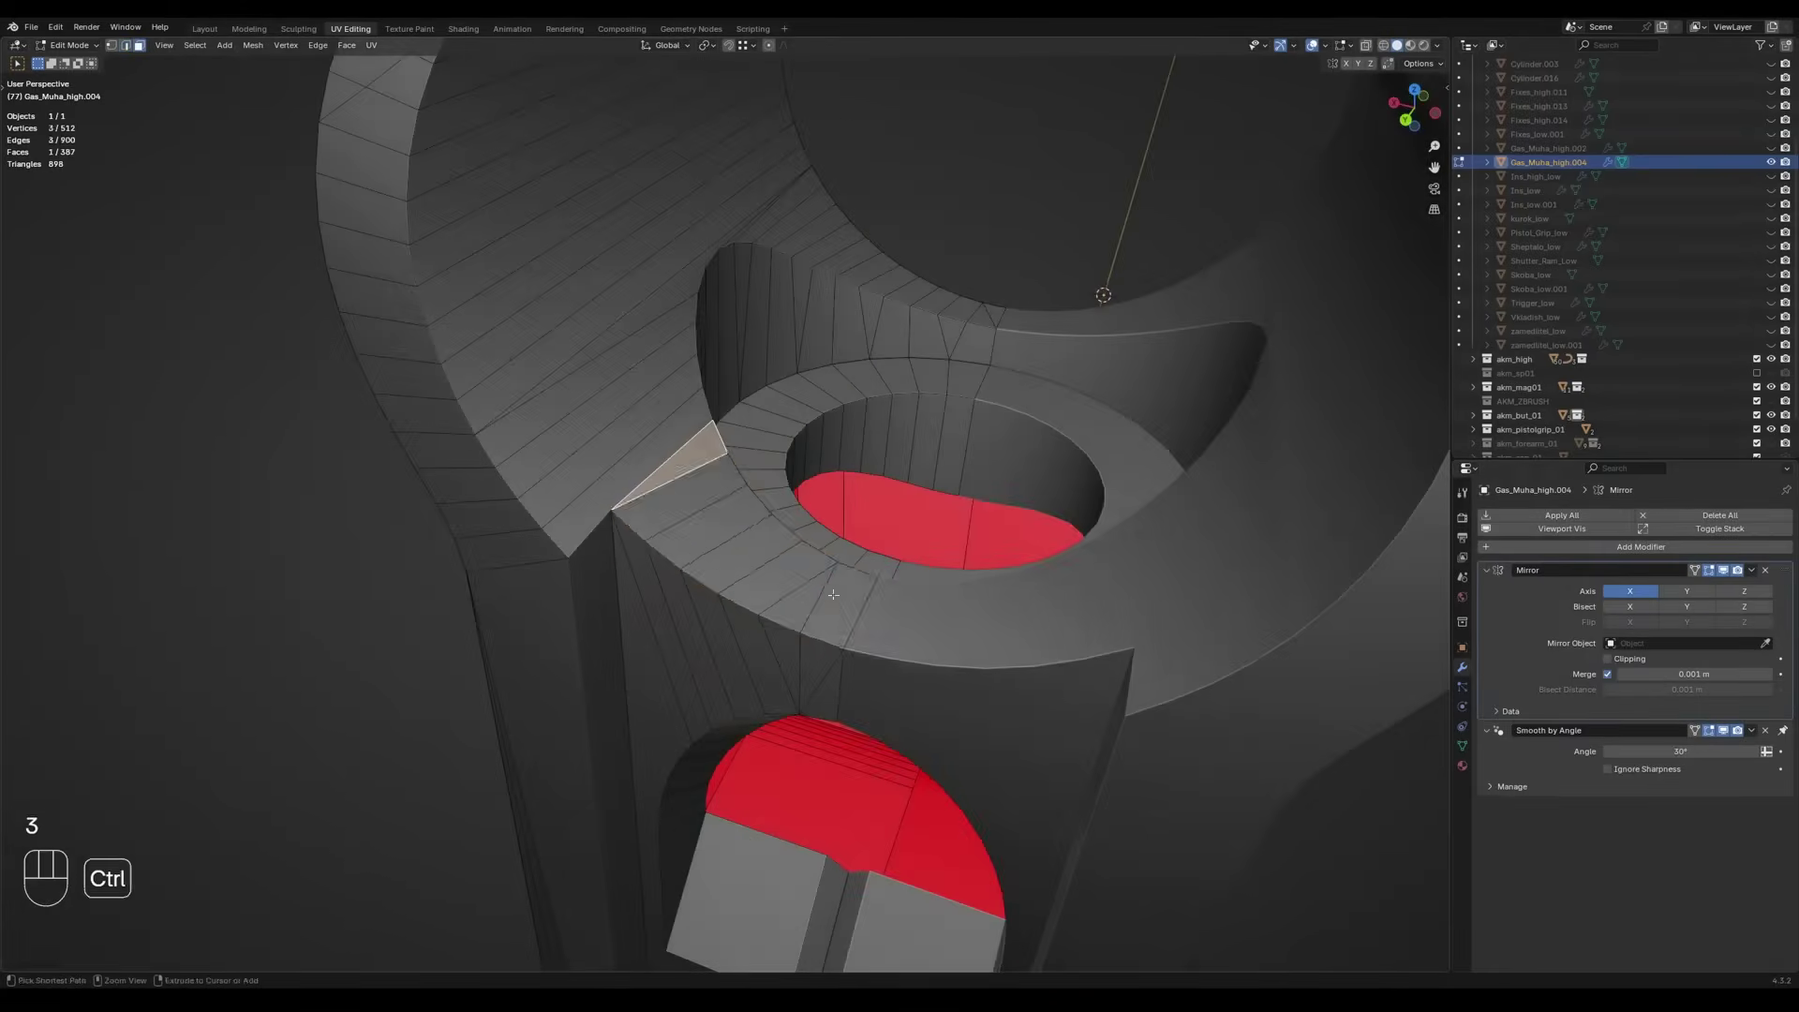
key(f)
key(2)
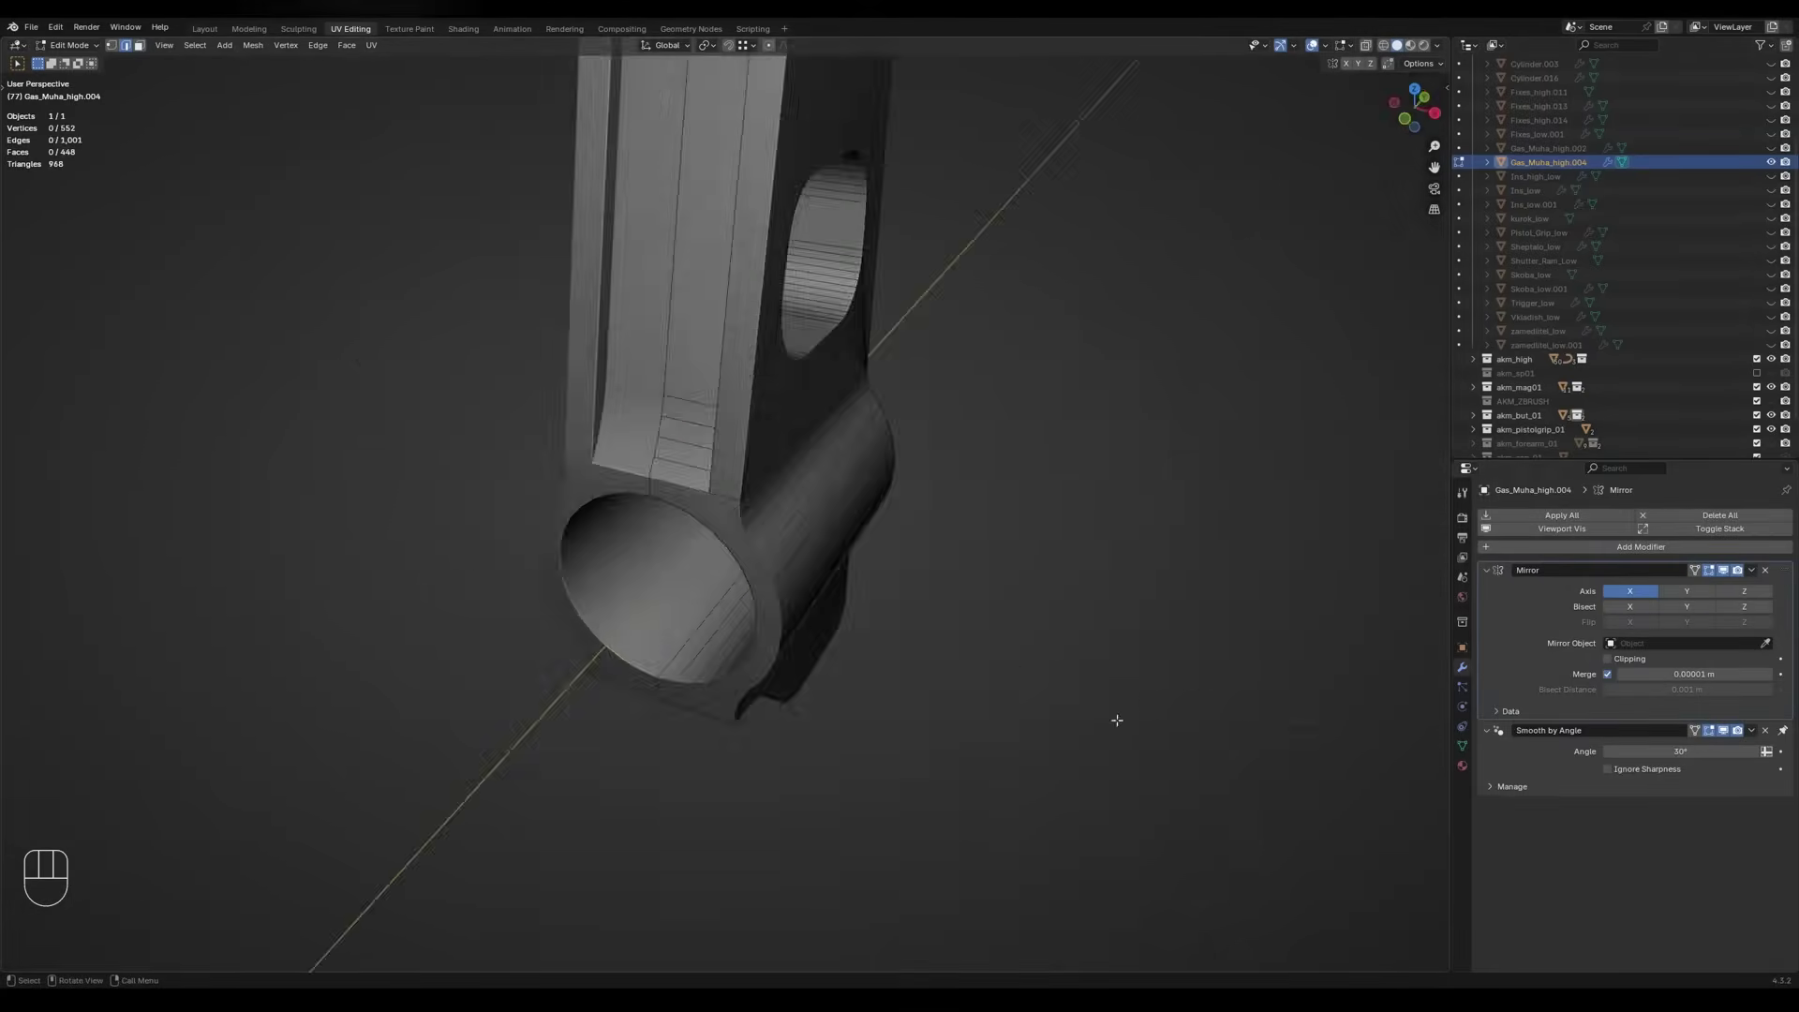
middle_drag(1116, 722, 1156, 615)
key(ctrl+z)
key(space)
Resample another edge around the part's curved opening.
middle_drag(1288, 527, 1161, 597)
key(2)
key(space)
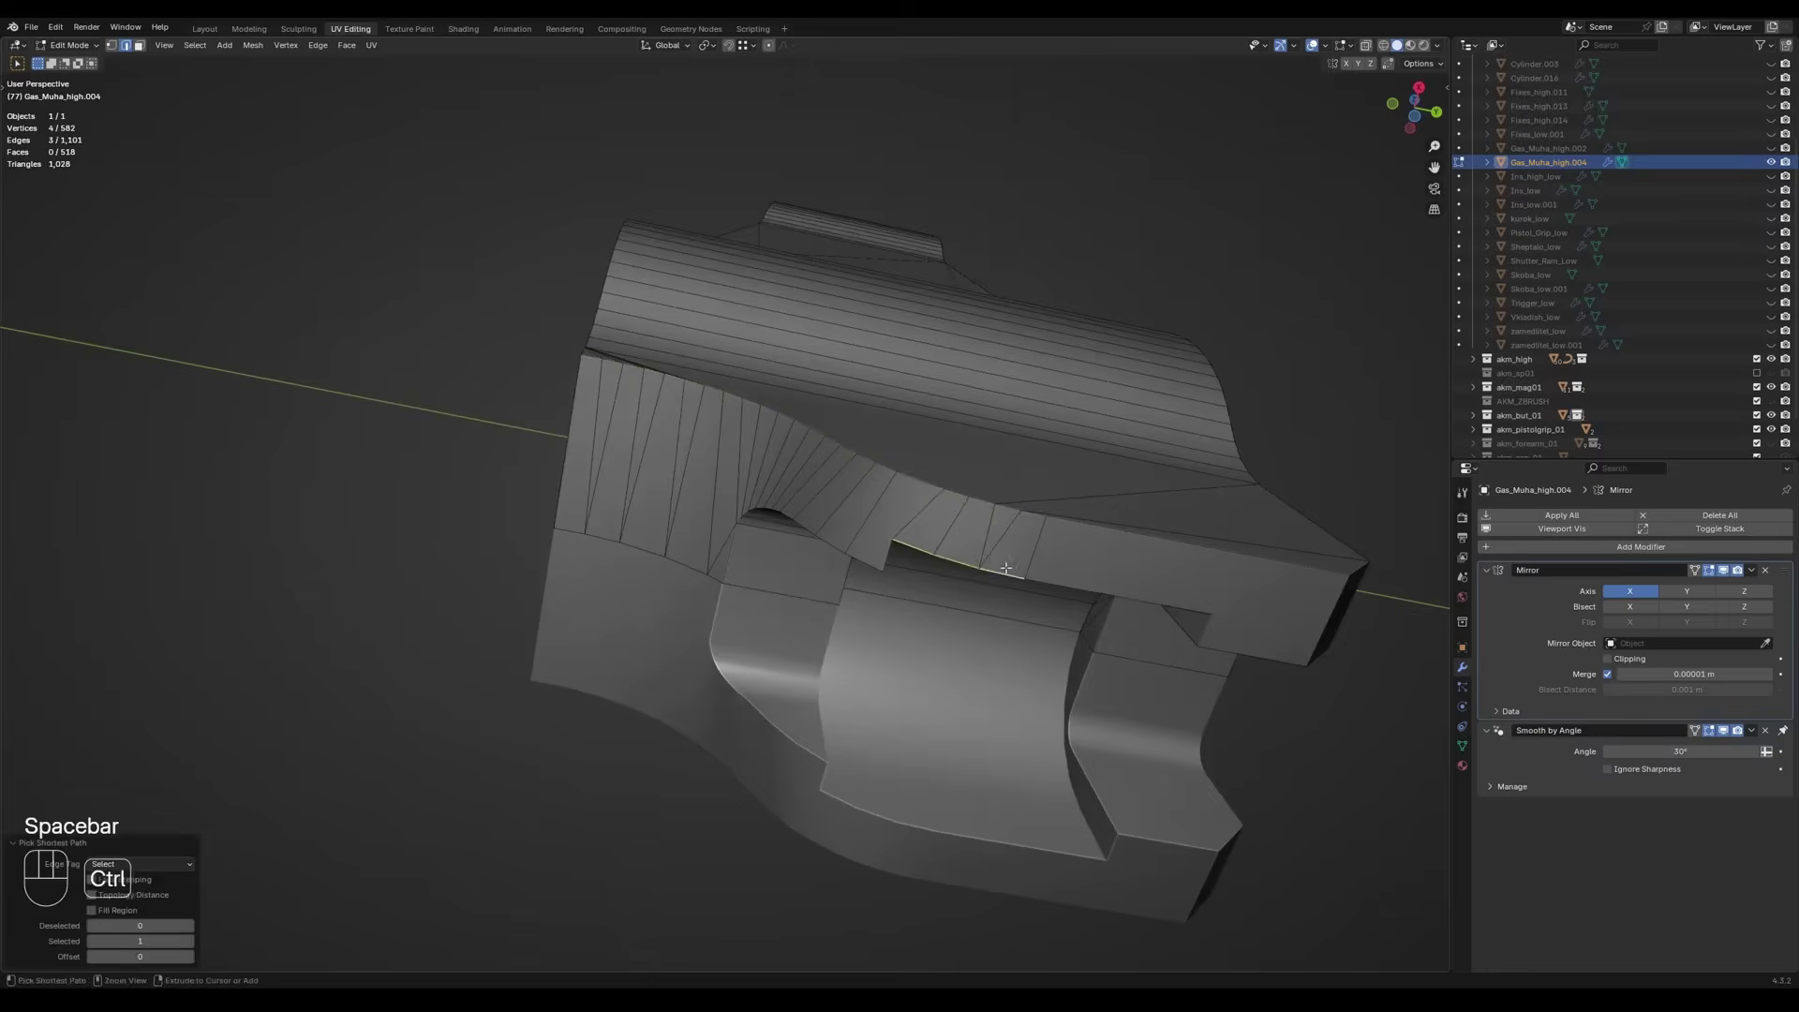
key(ctrl+shift+r)
middle_drag(1238, 519, 1174, 424)
Join the vertices, dissolve unwanted edges, resample the remaining edges and leave Edit Mode.
shift+scroll(1134, 446, down, 5)
key(j)
key(ctrl+x)
key(ctrl+shift+r)
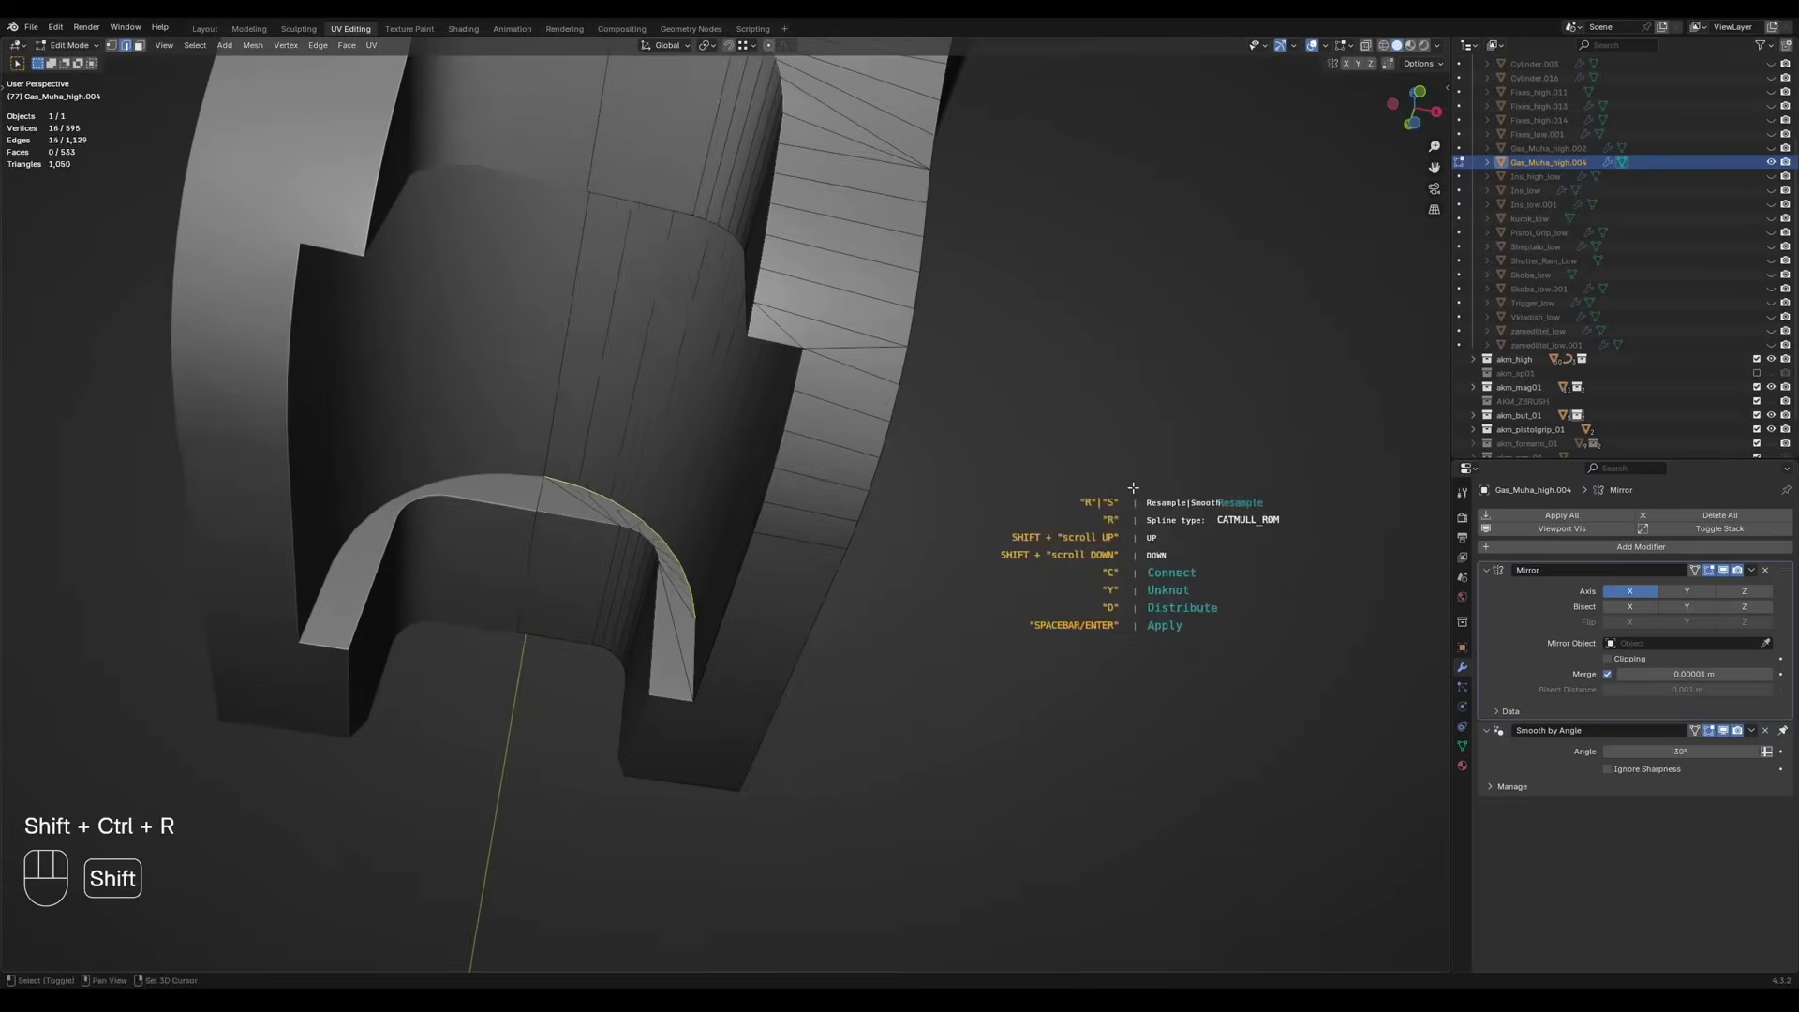
key(space)
key(Tab)
middle_drag(1049, 506, 980, 615)
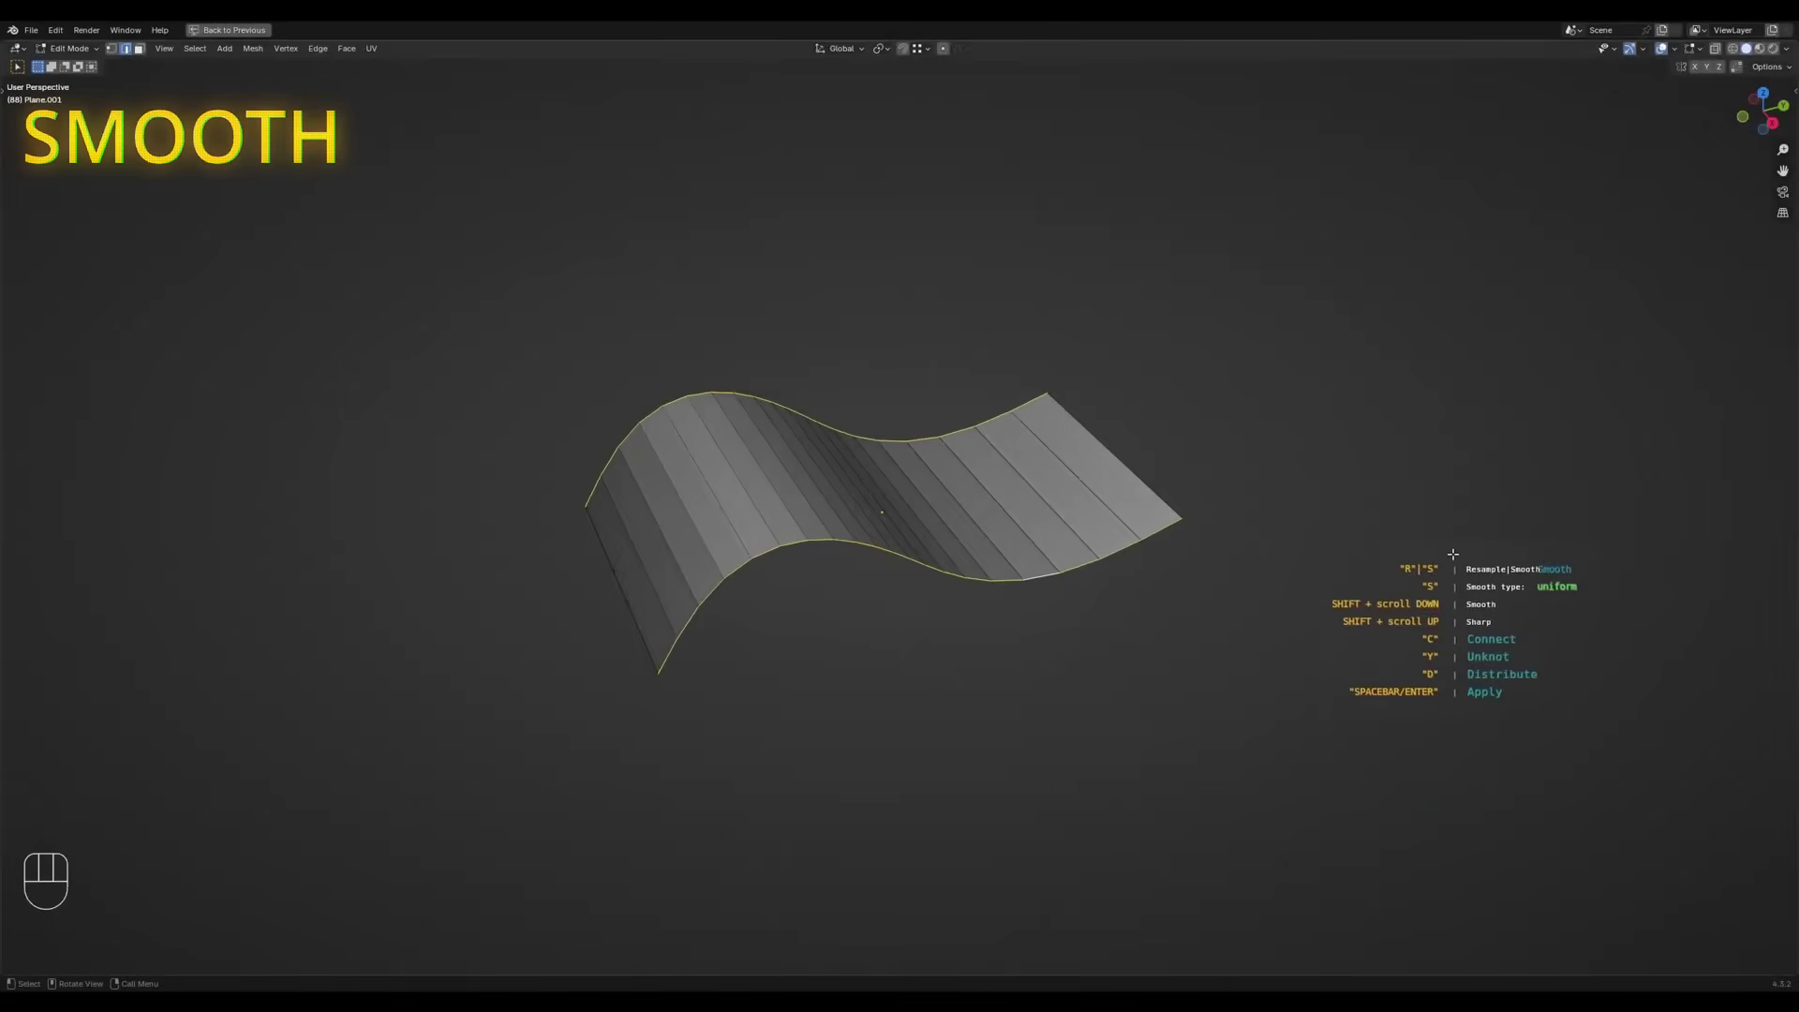
Smooth the plane, then resample and smooth the stock's lower edge loop.
key(space)
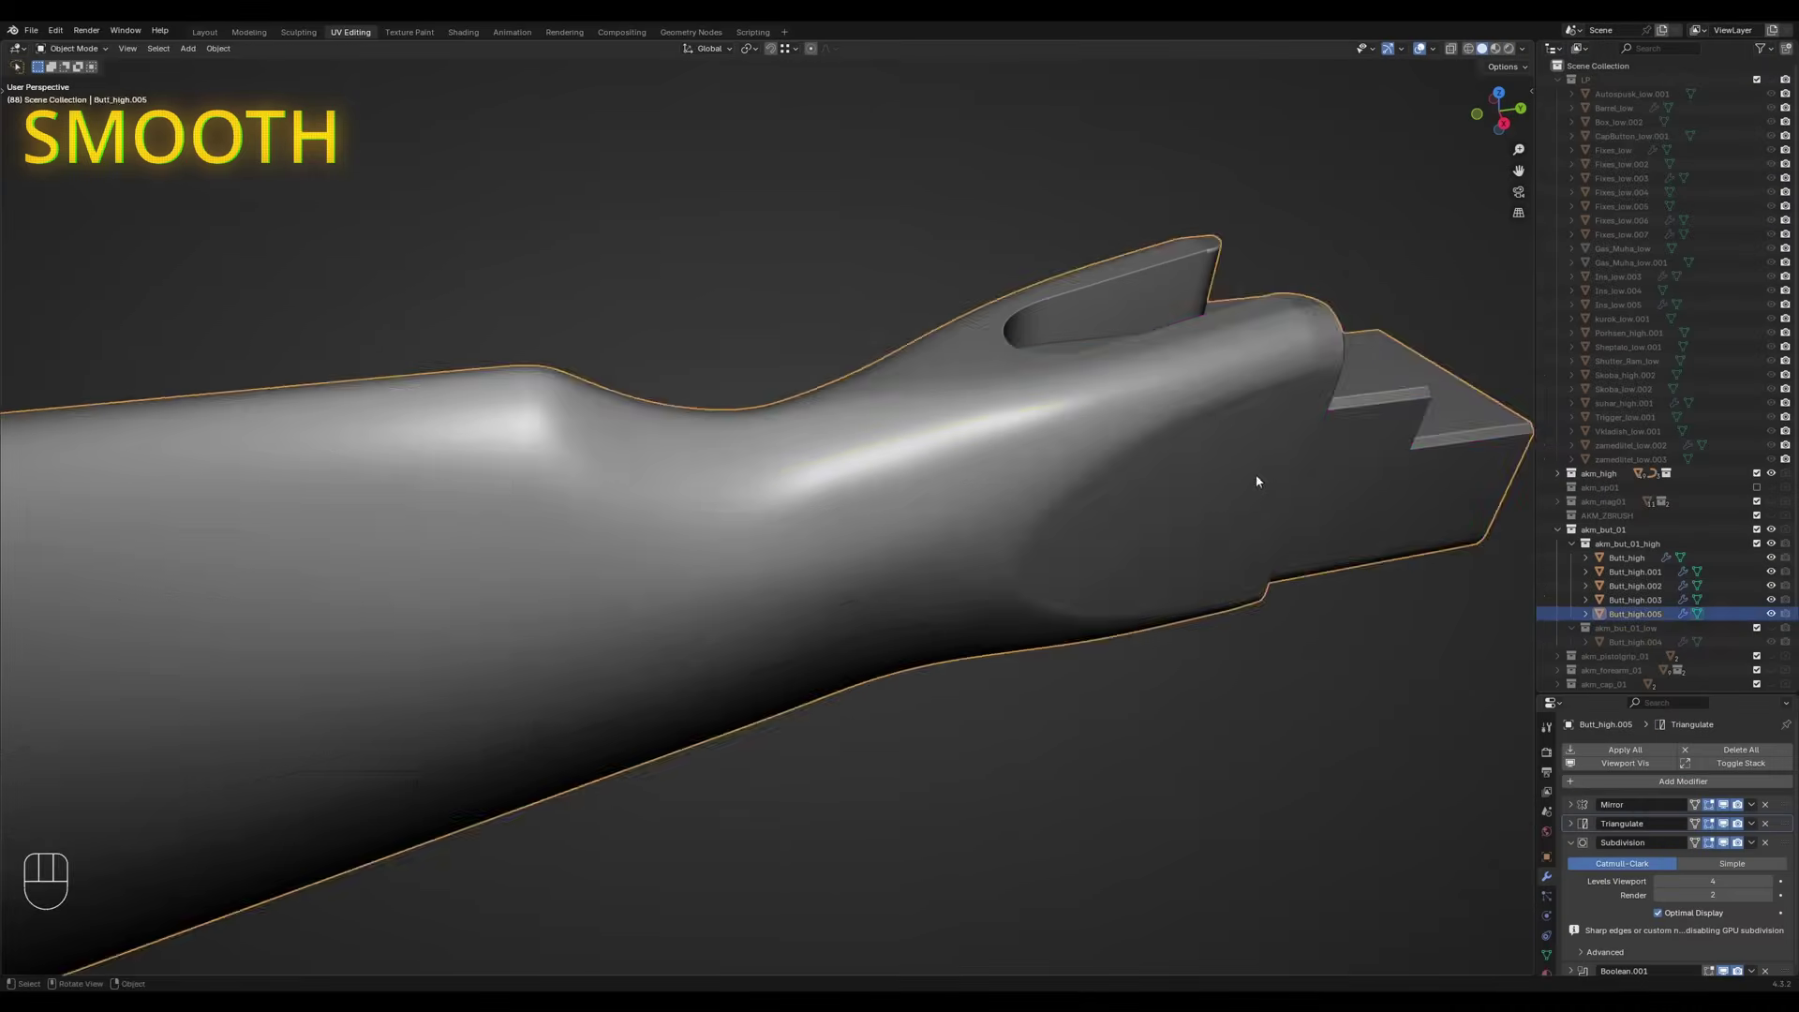
key(Tab)
ctrl+click(427, 635)
key(shift+ctrl+r)
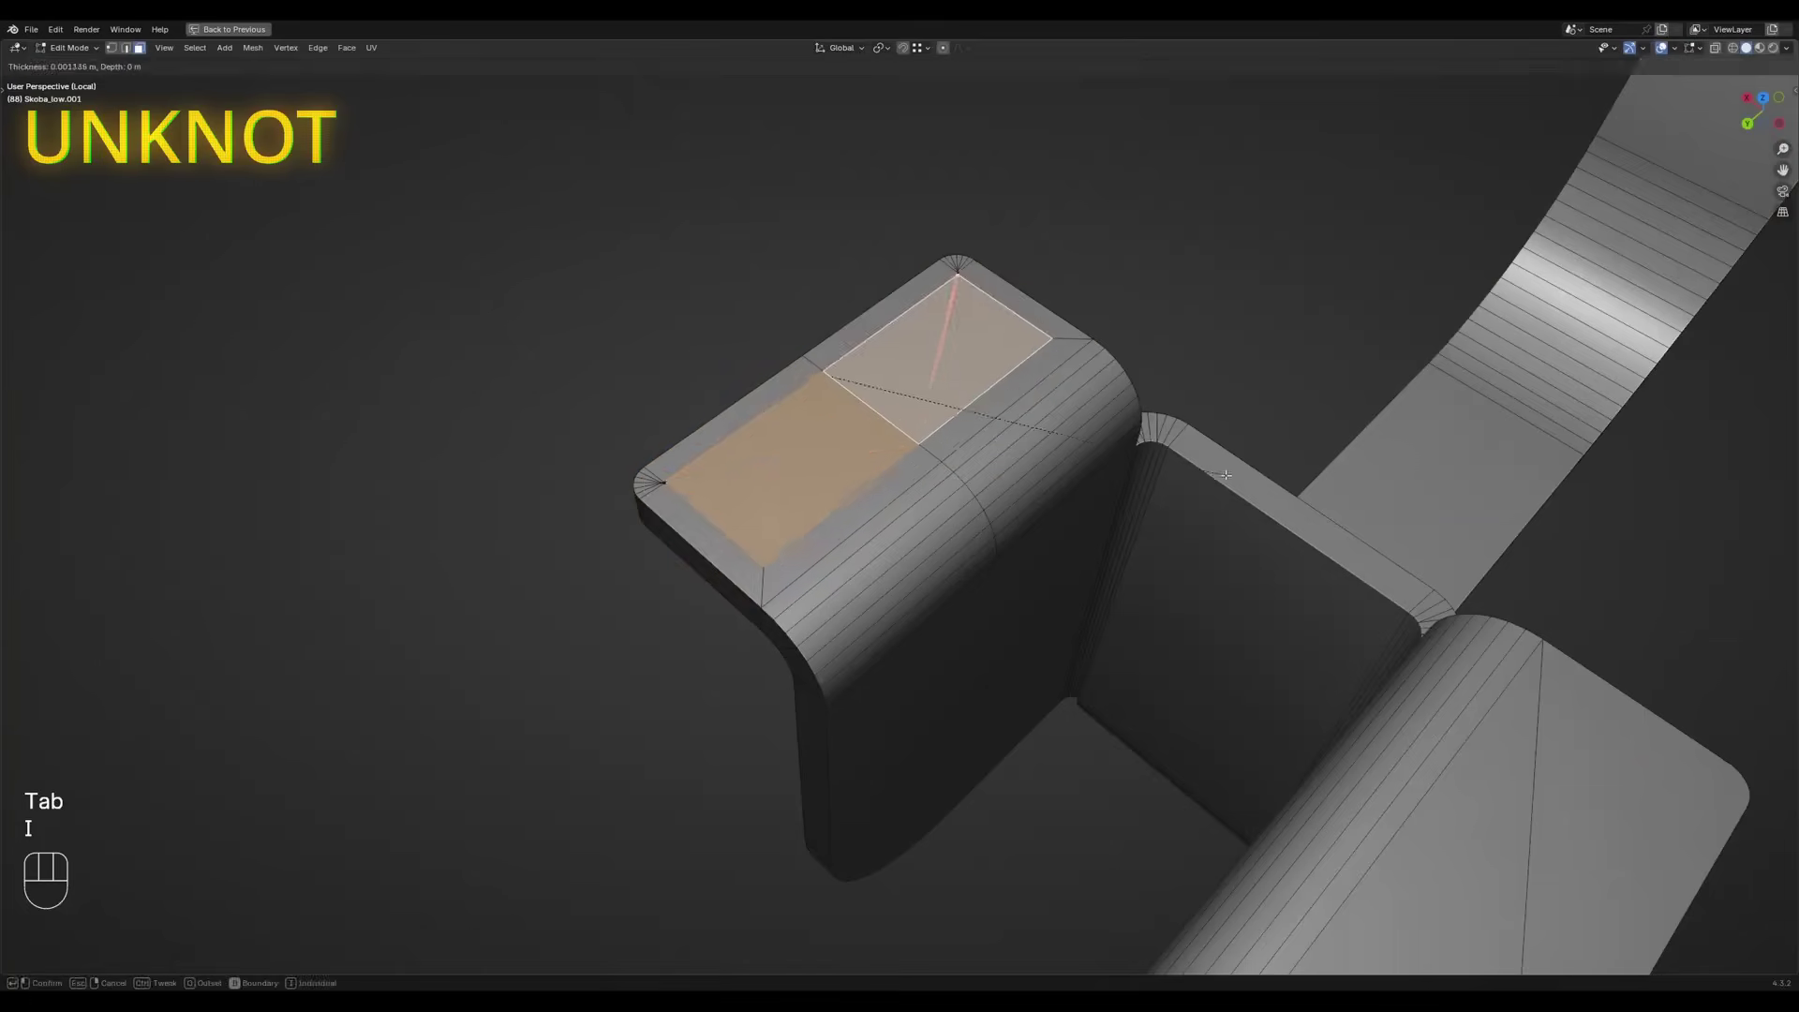
key(2)
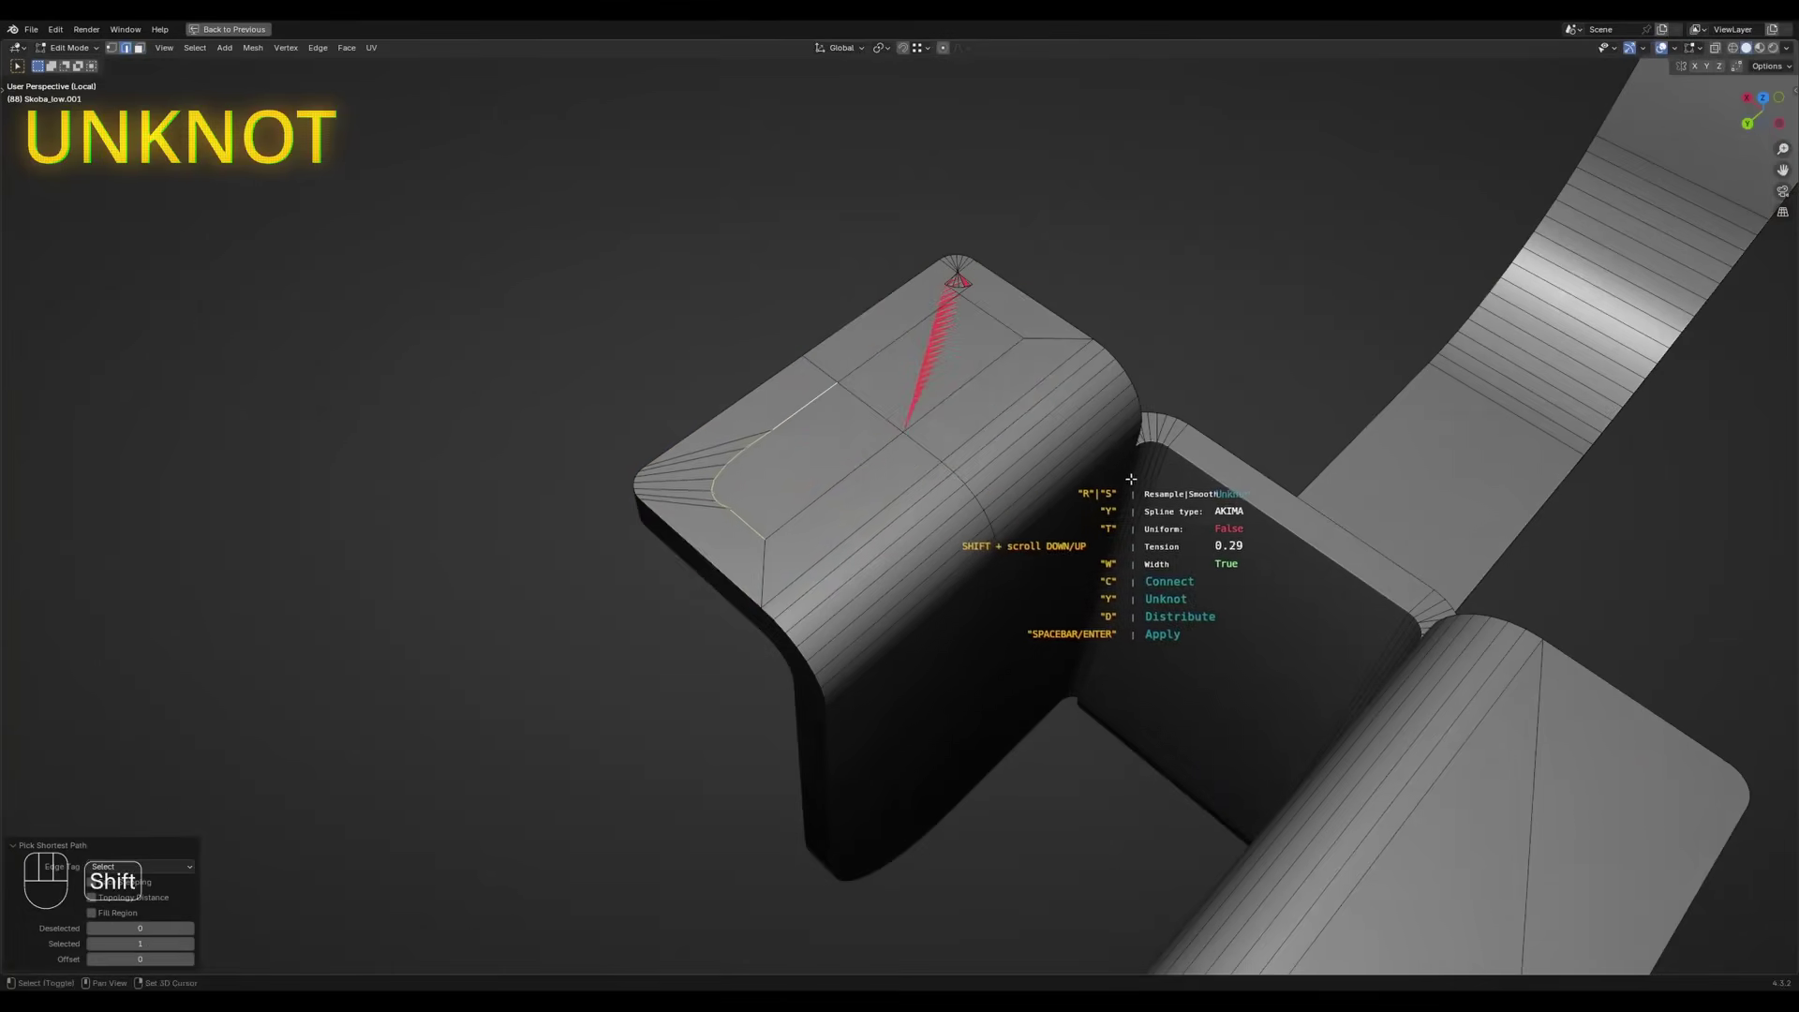
key(space)
key(2)
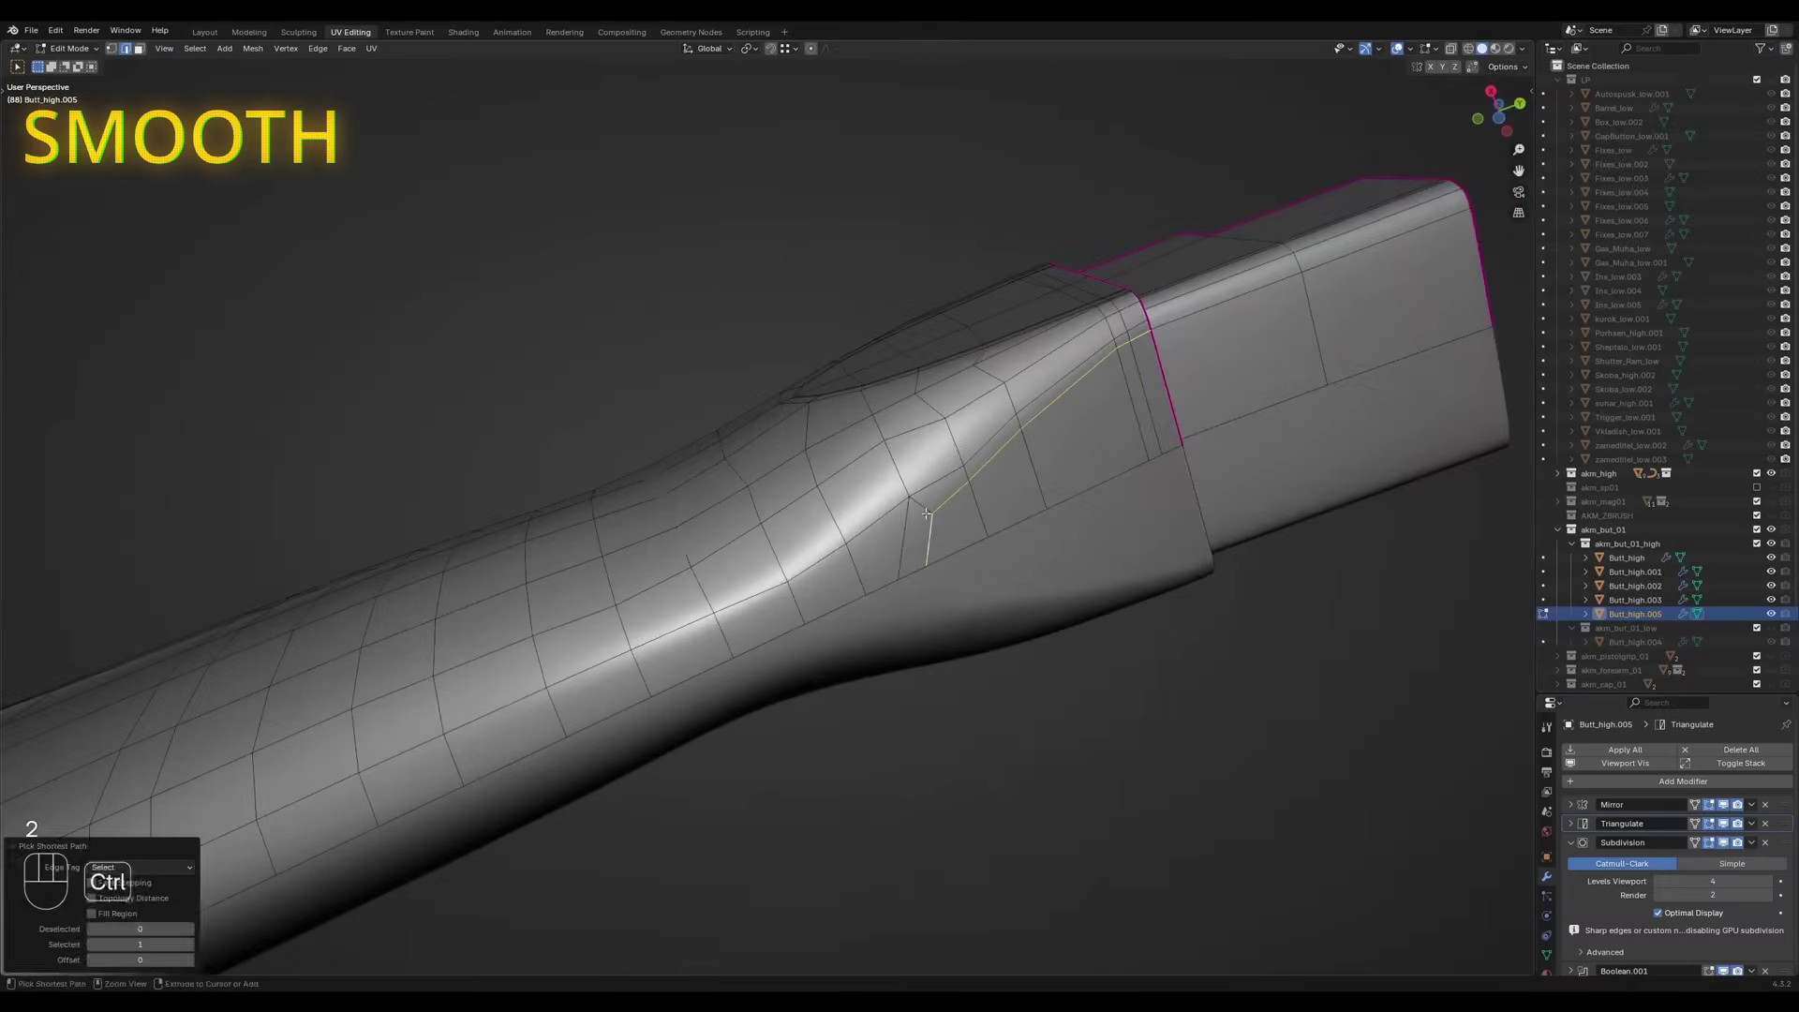
Distribute the wavy plane's edge loops evenly.
key(Tab)
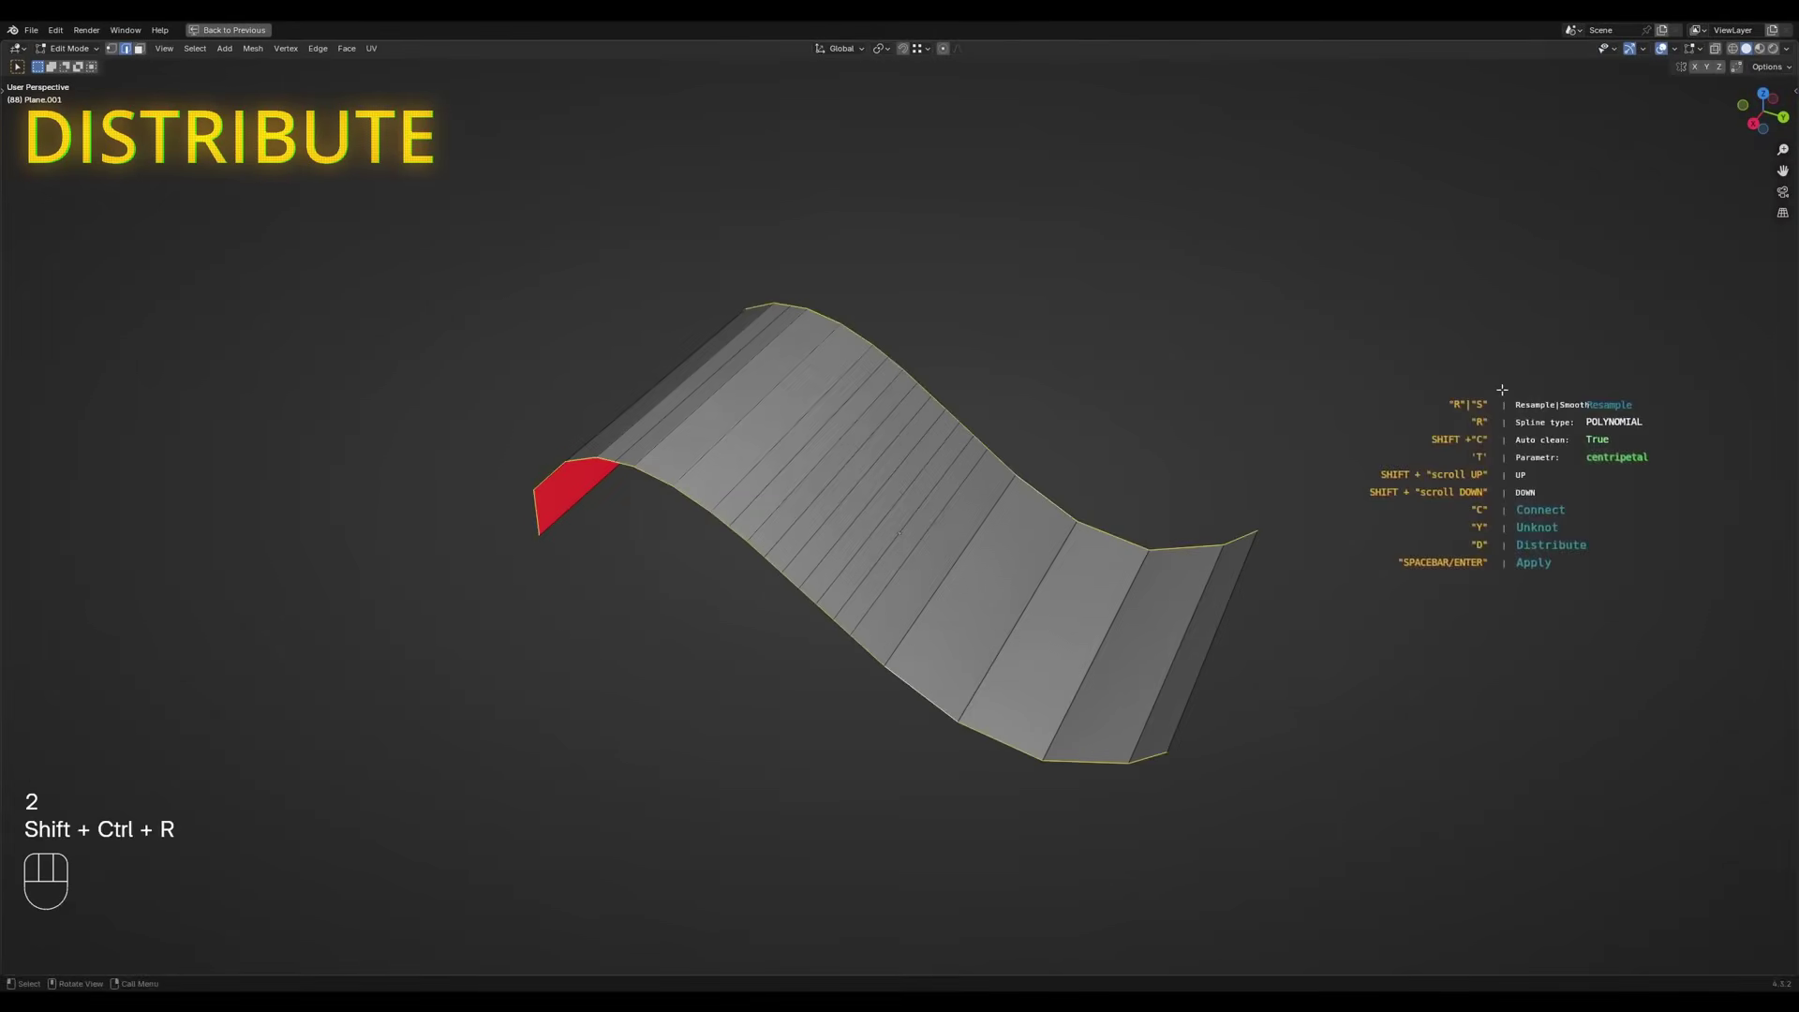
key(d)
key(space)
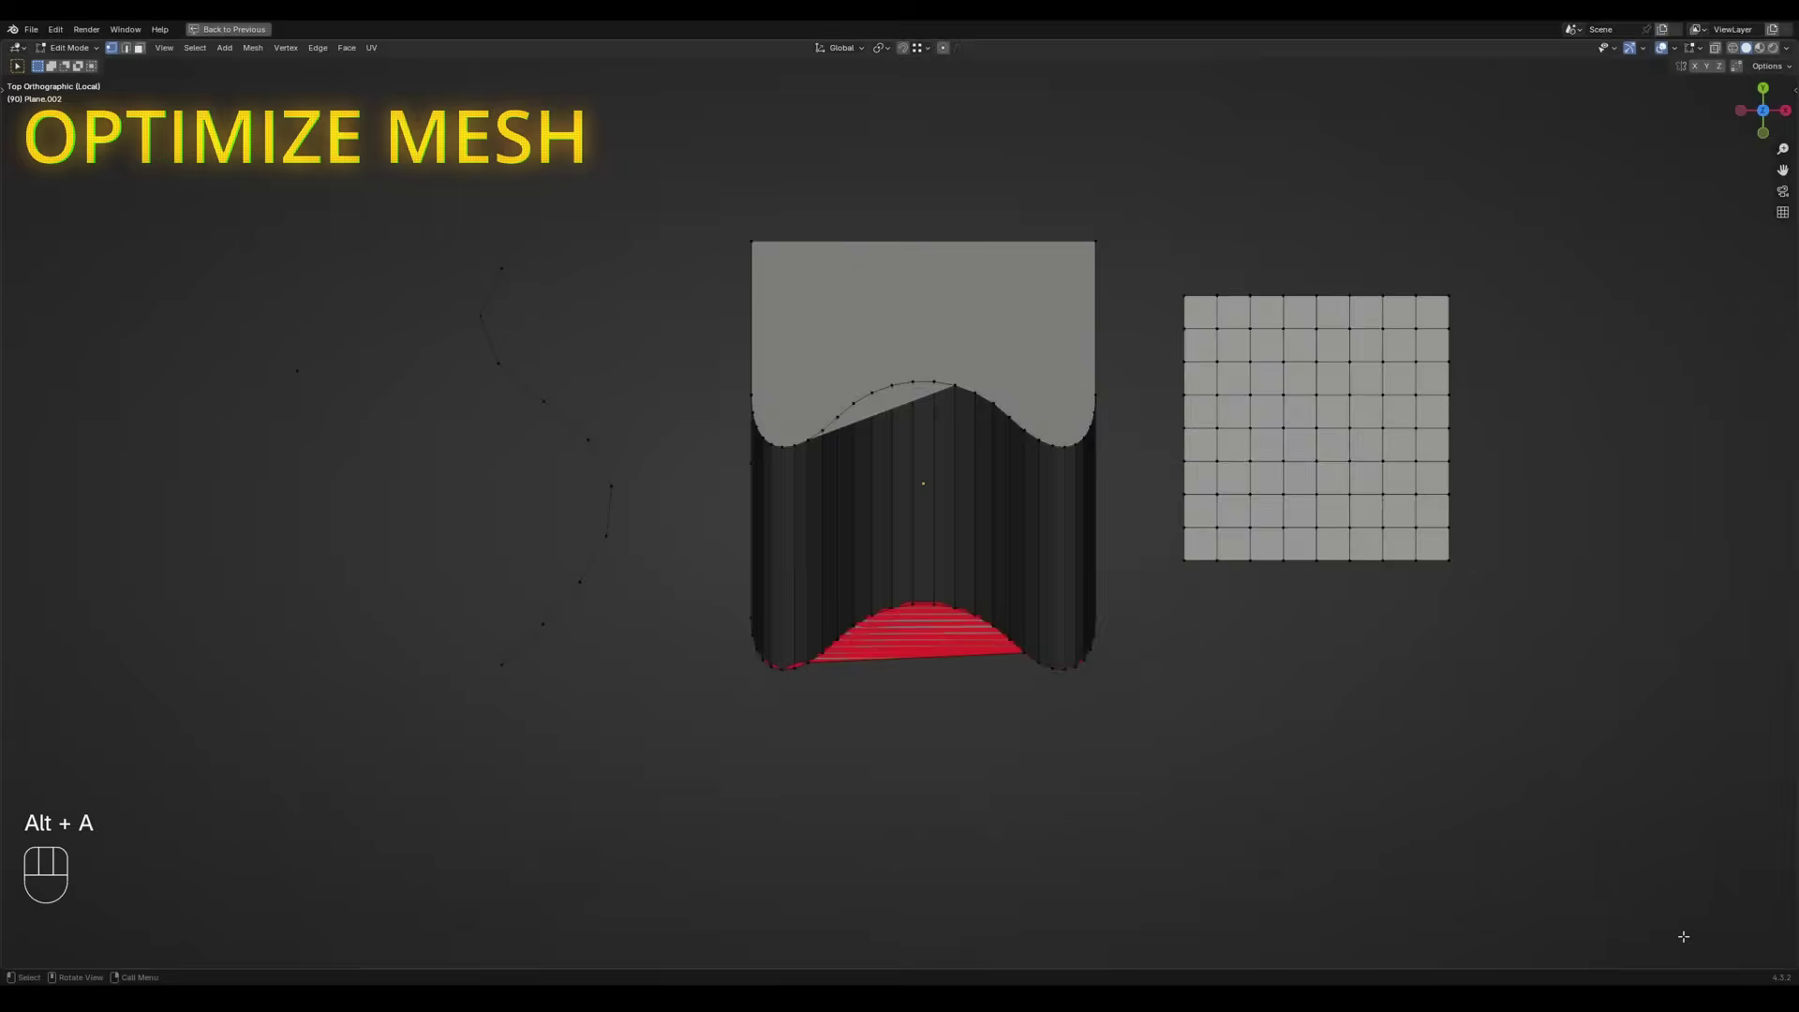
key(a)
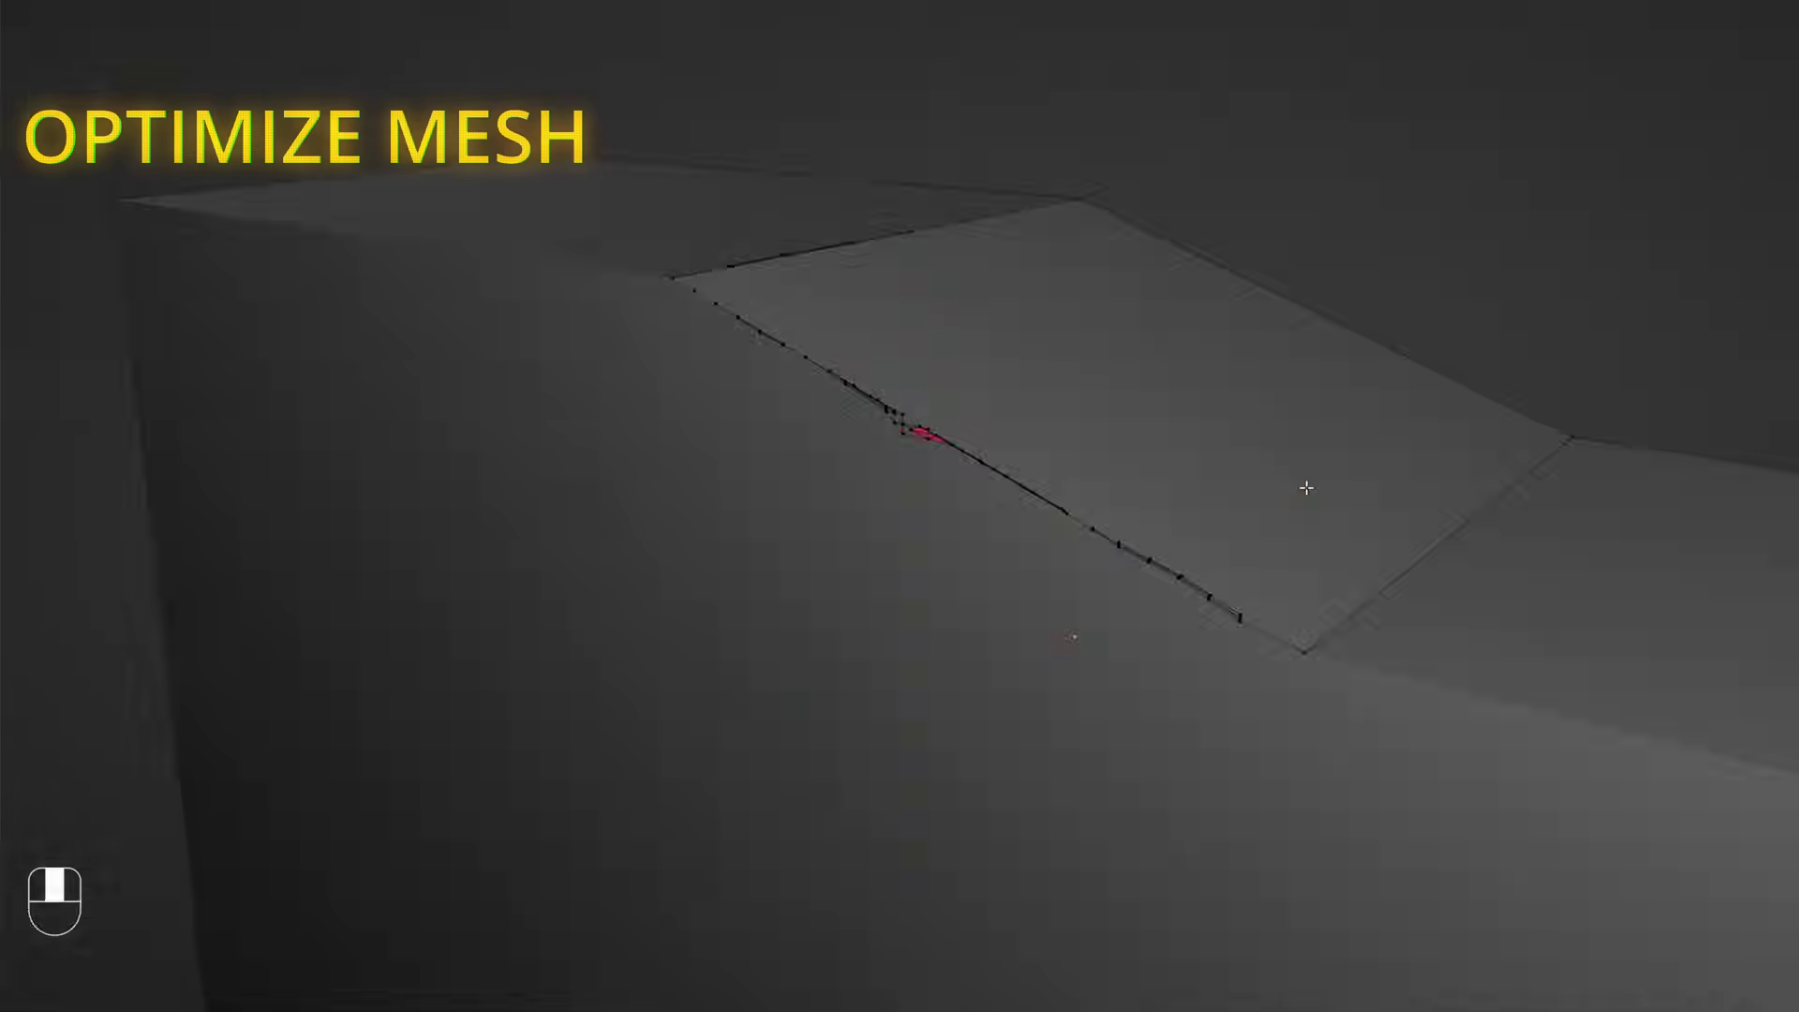
scroll(1613, 518, up, 3)
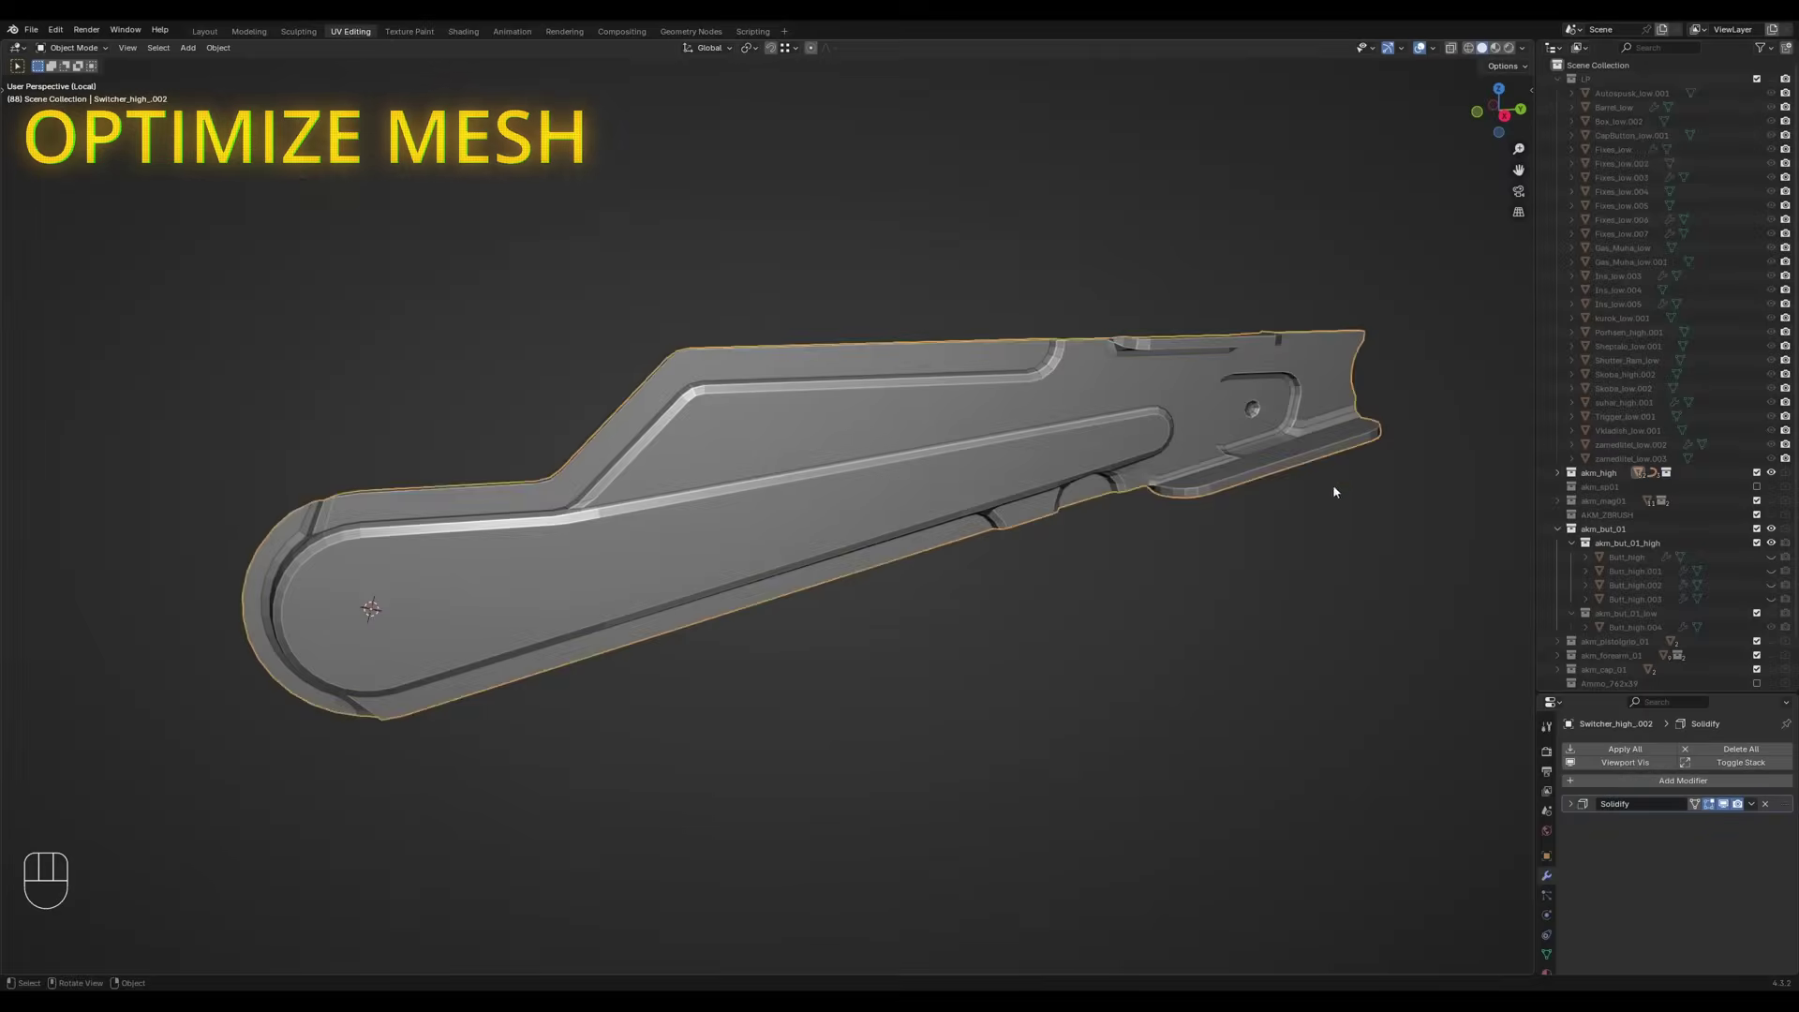
Resample the handguard and box mesh edges and make the selected loops circular.
key(Tab)
key(a)
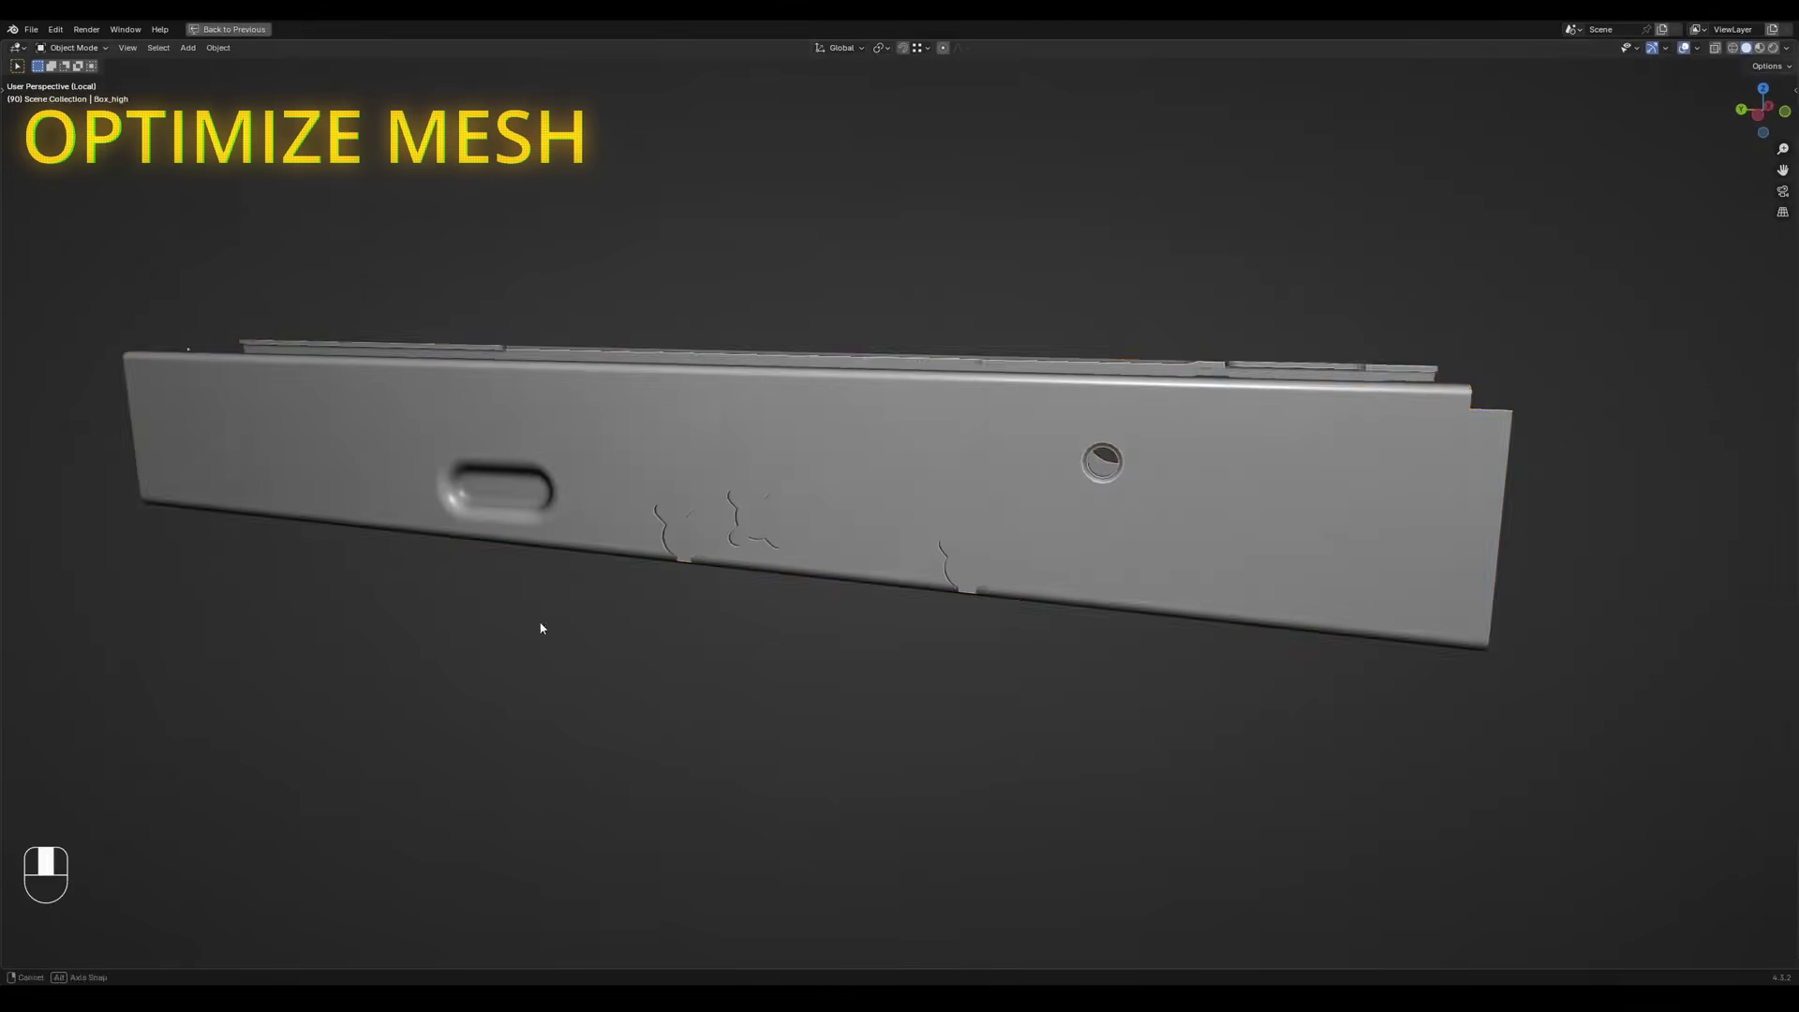
key(Tab)
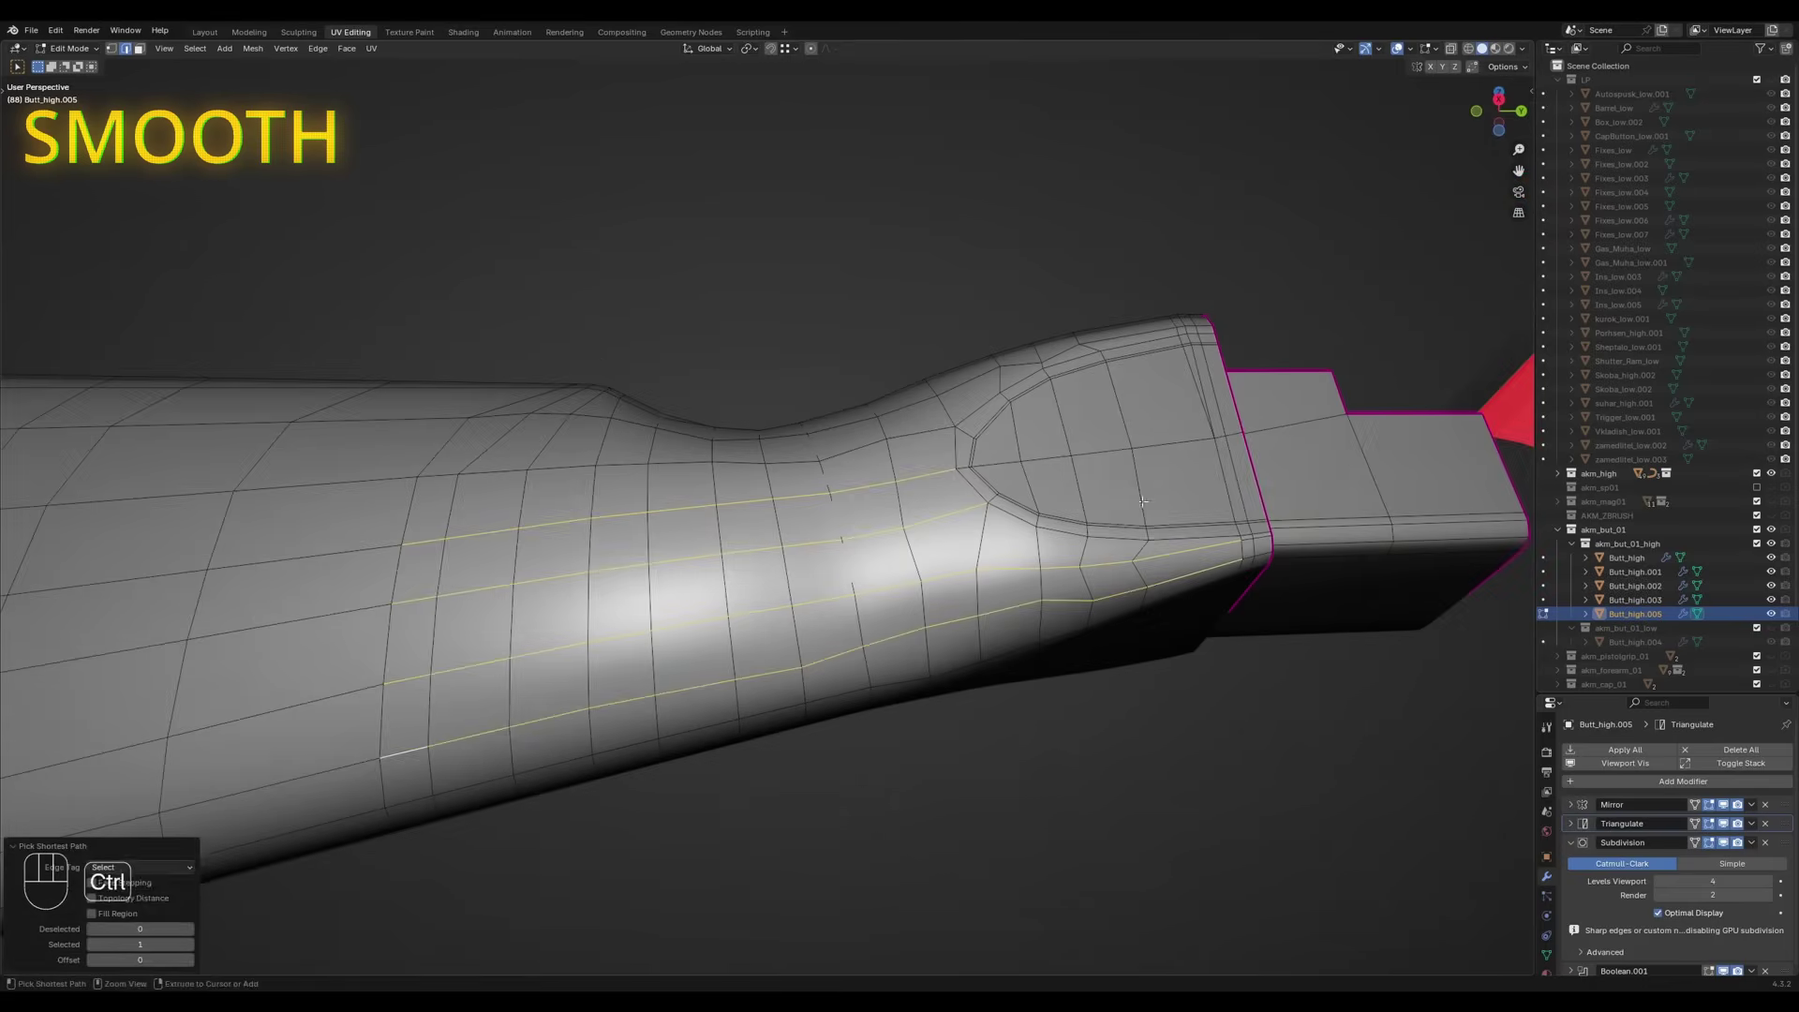
key(shift+ctrl+r)
middle_drag(1142, 501, 1436, 540)
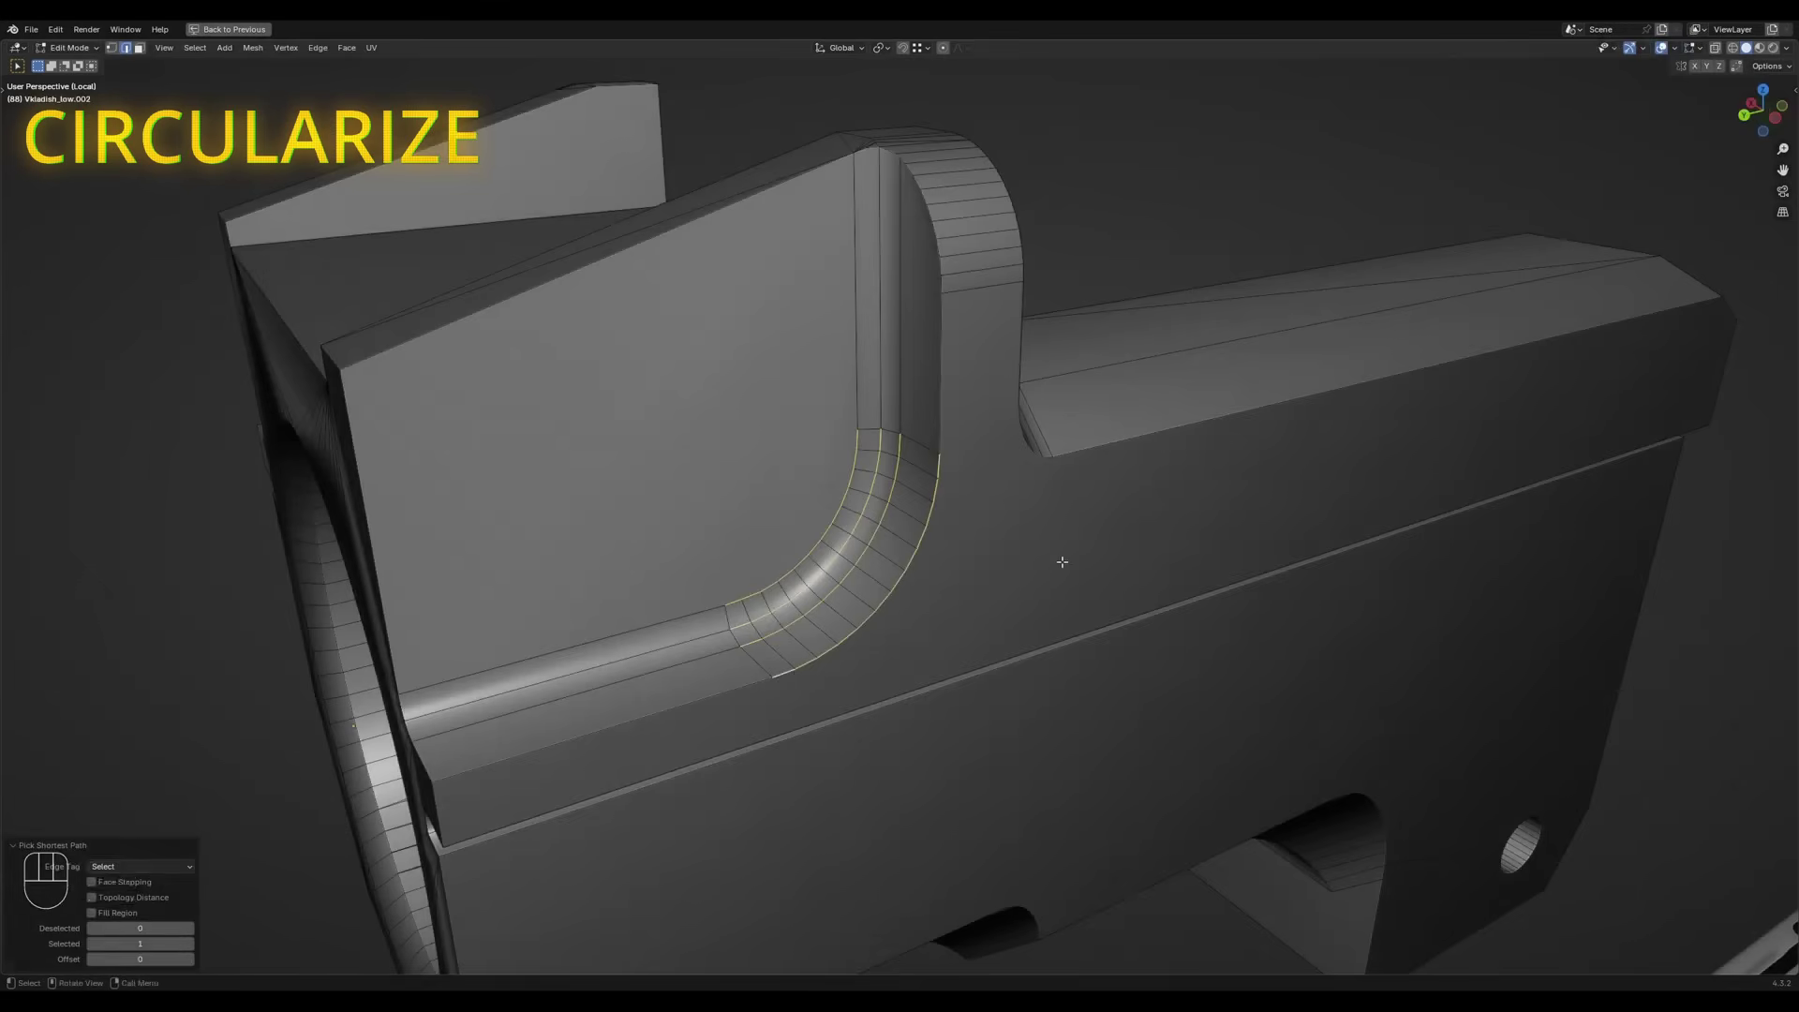
key(shift+ctrl+c)
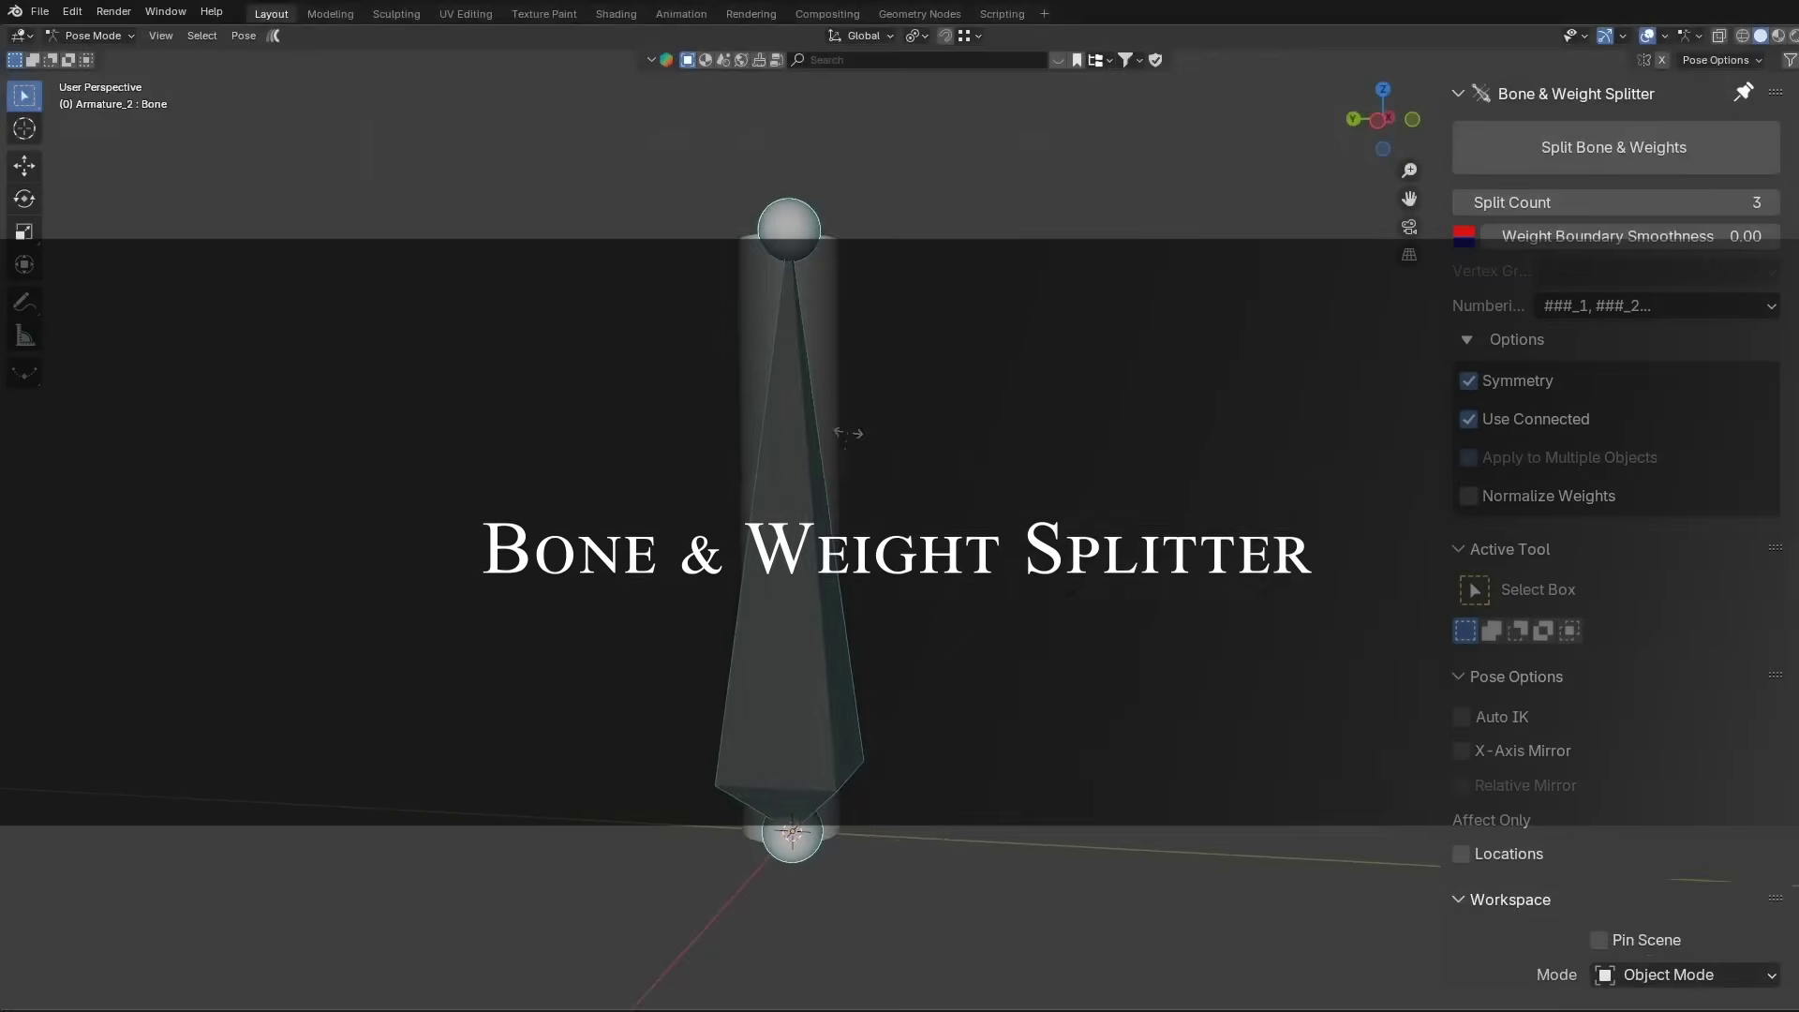
Split the cylinder's bone into a 12-bone chain and bend it by rotating.
key(r)
right_click(631, 605)
click(1617, 202)
text(12)
key(Return)
click(1600, 150)
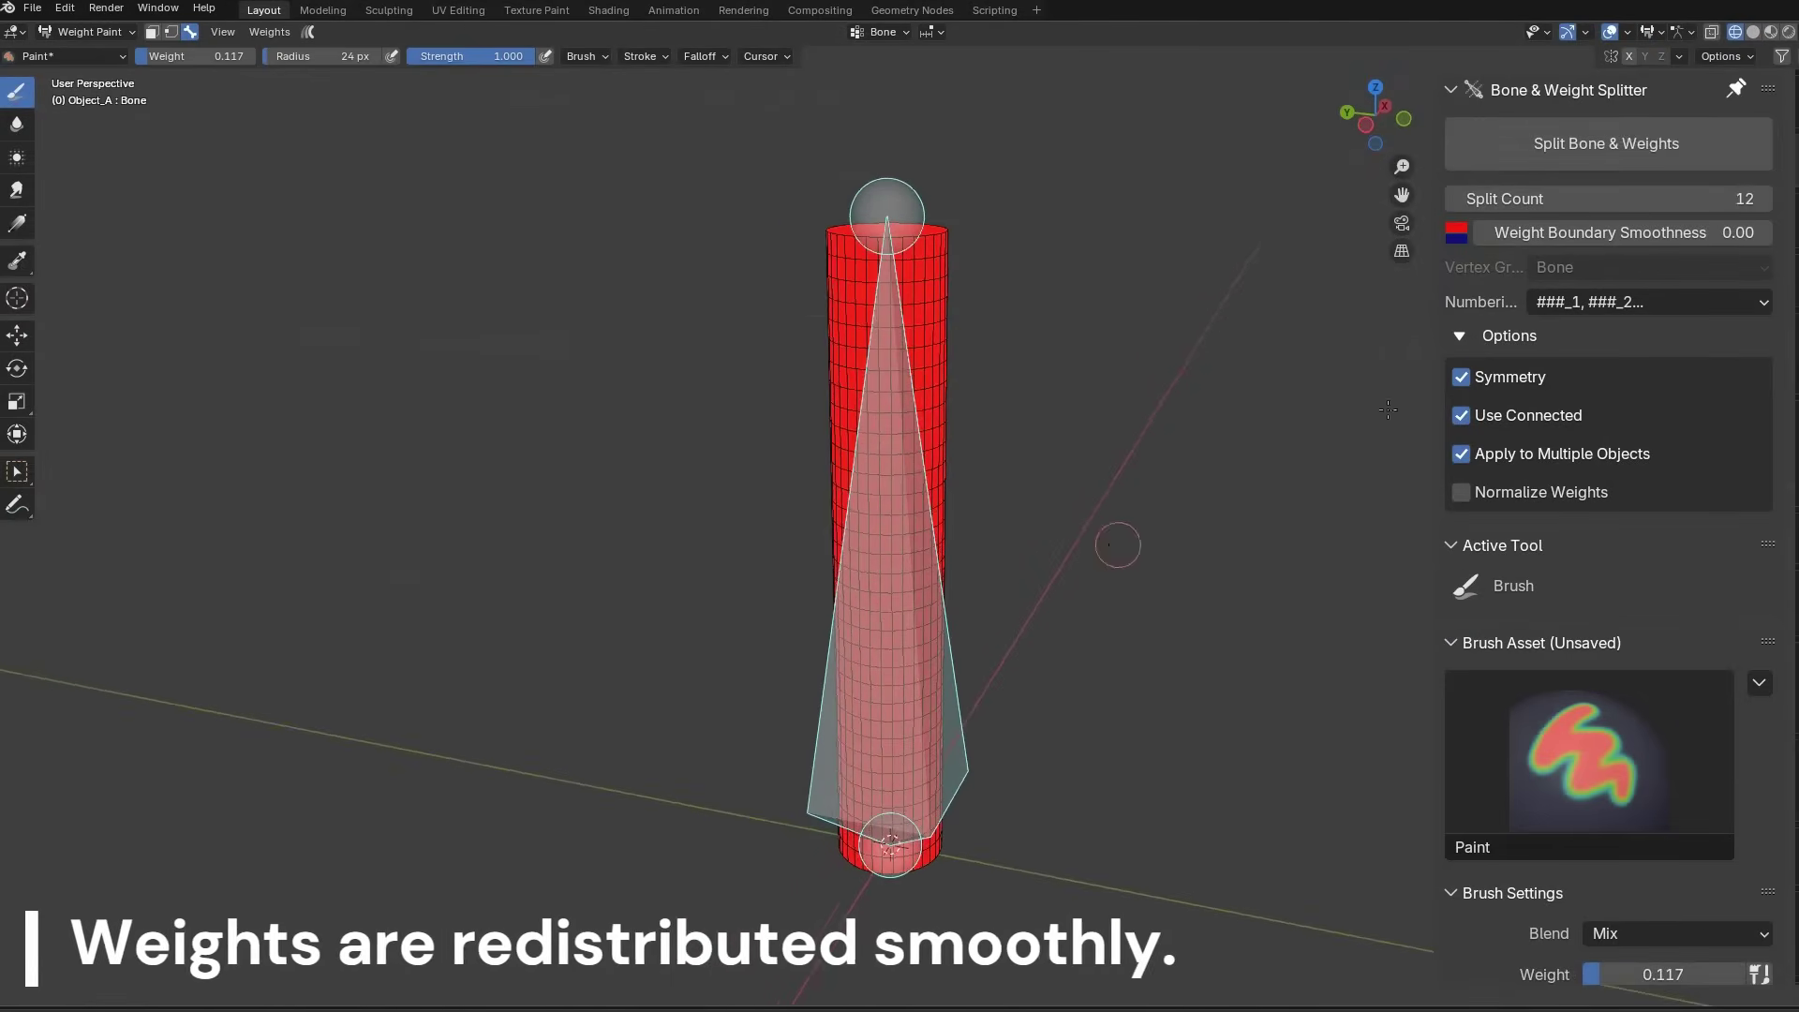
click(1628, 150)
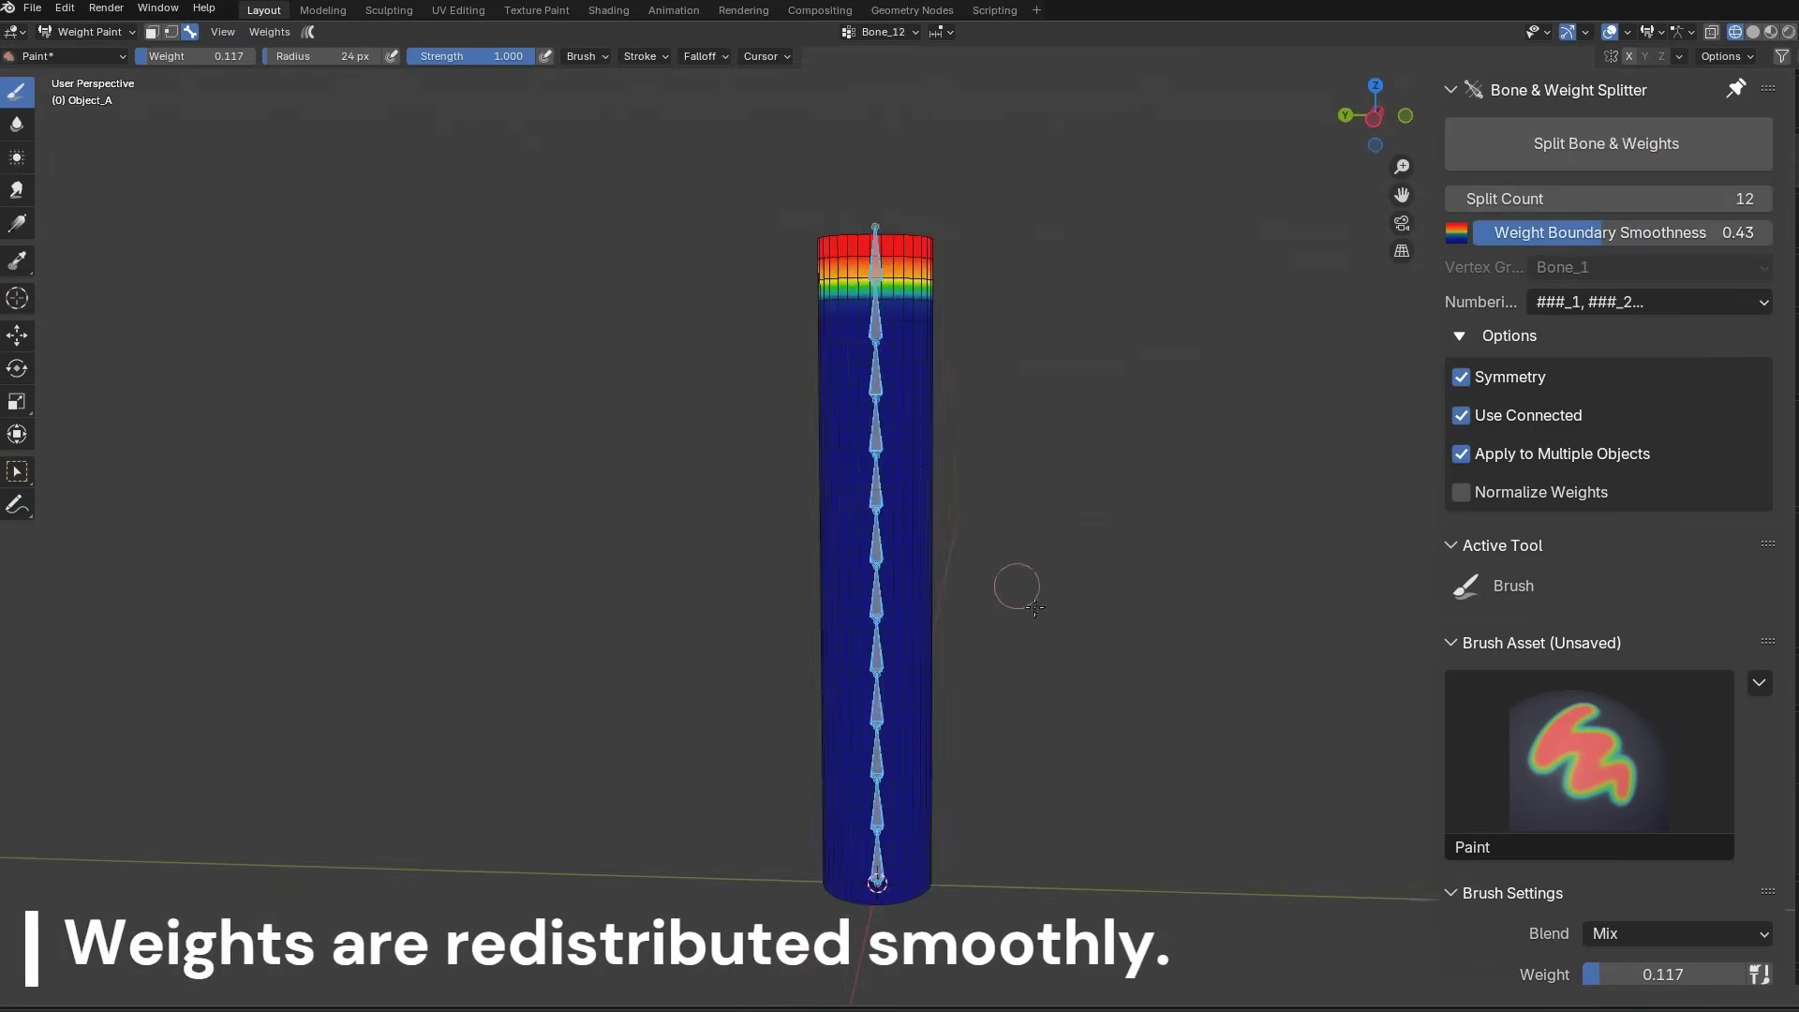
key(r)
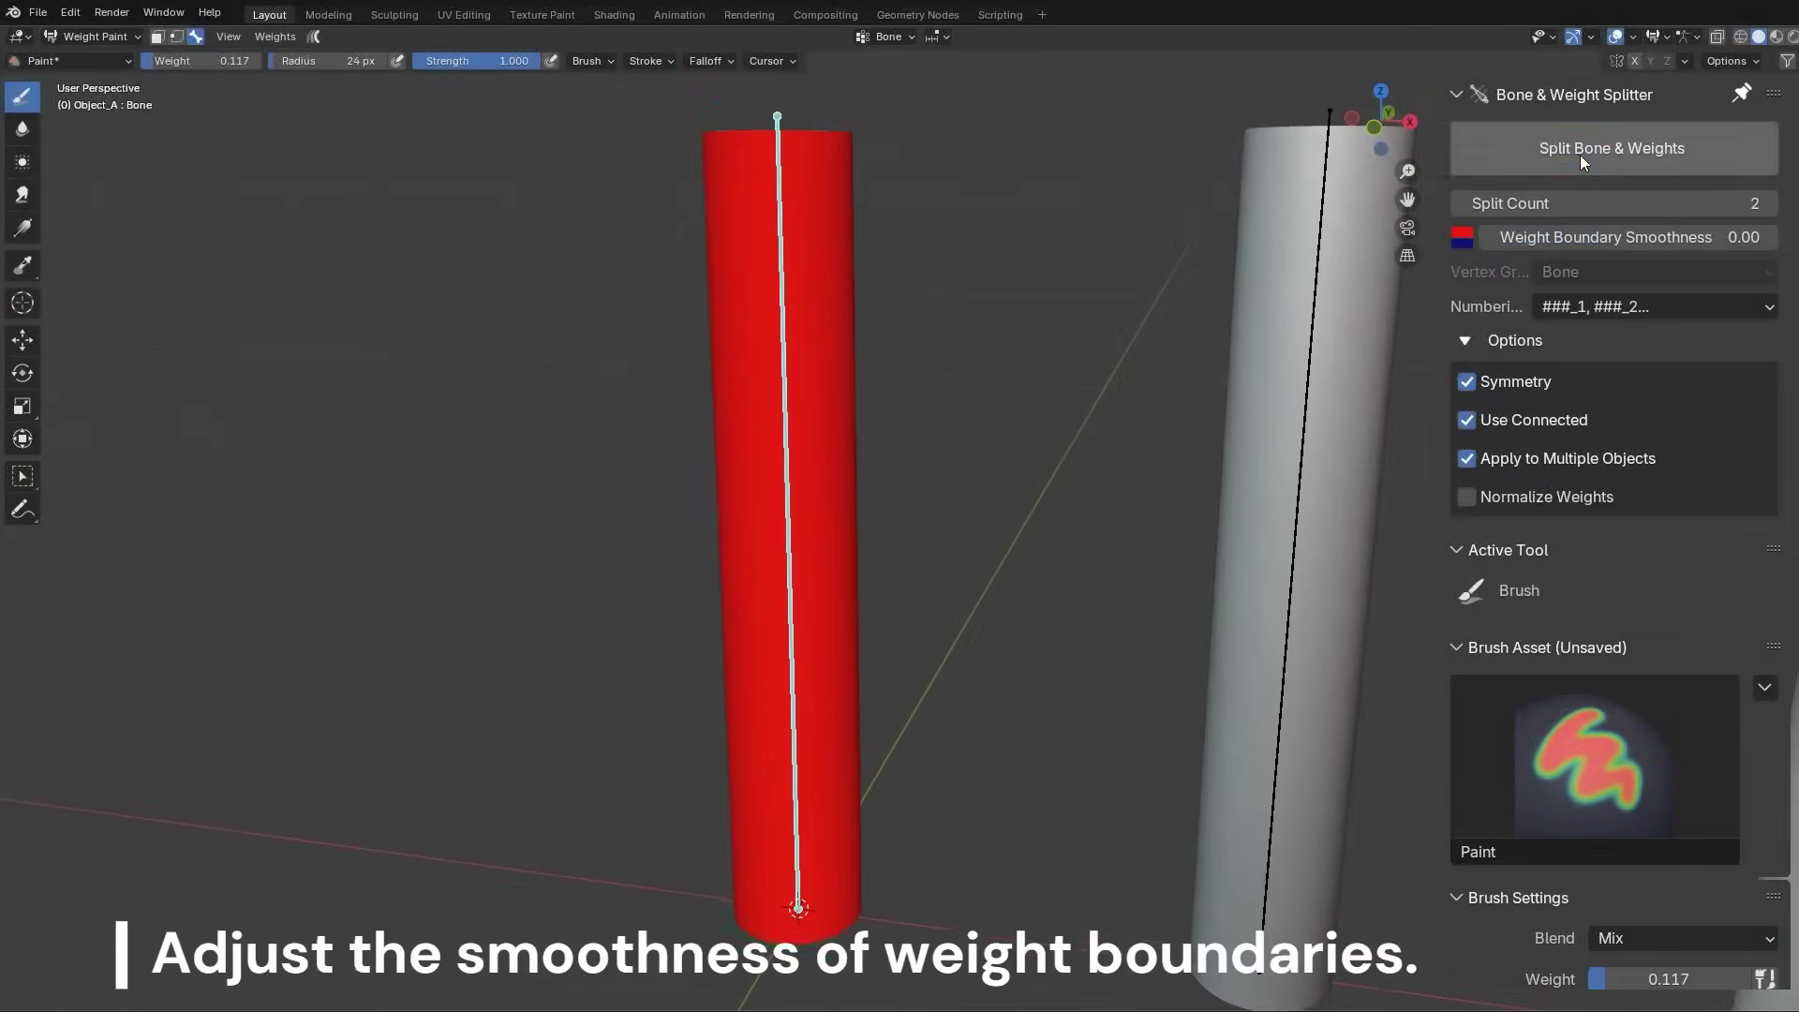
Split a cylinder's bone with hard, then softer weight boundaries, testing each with a rotation.
click(1578, 152)
key(r)
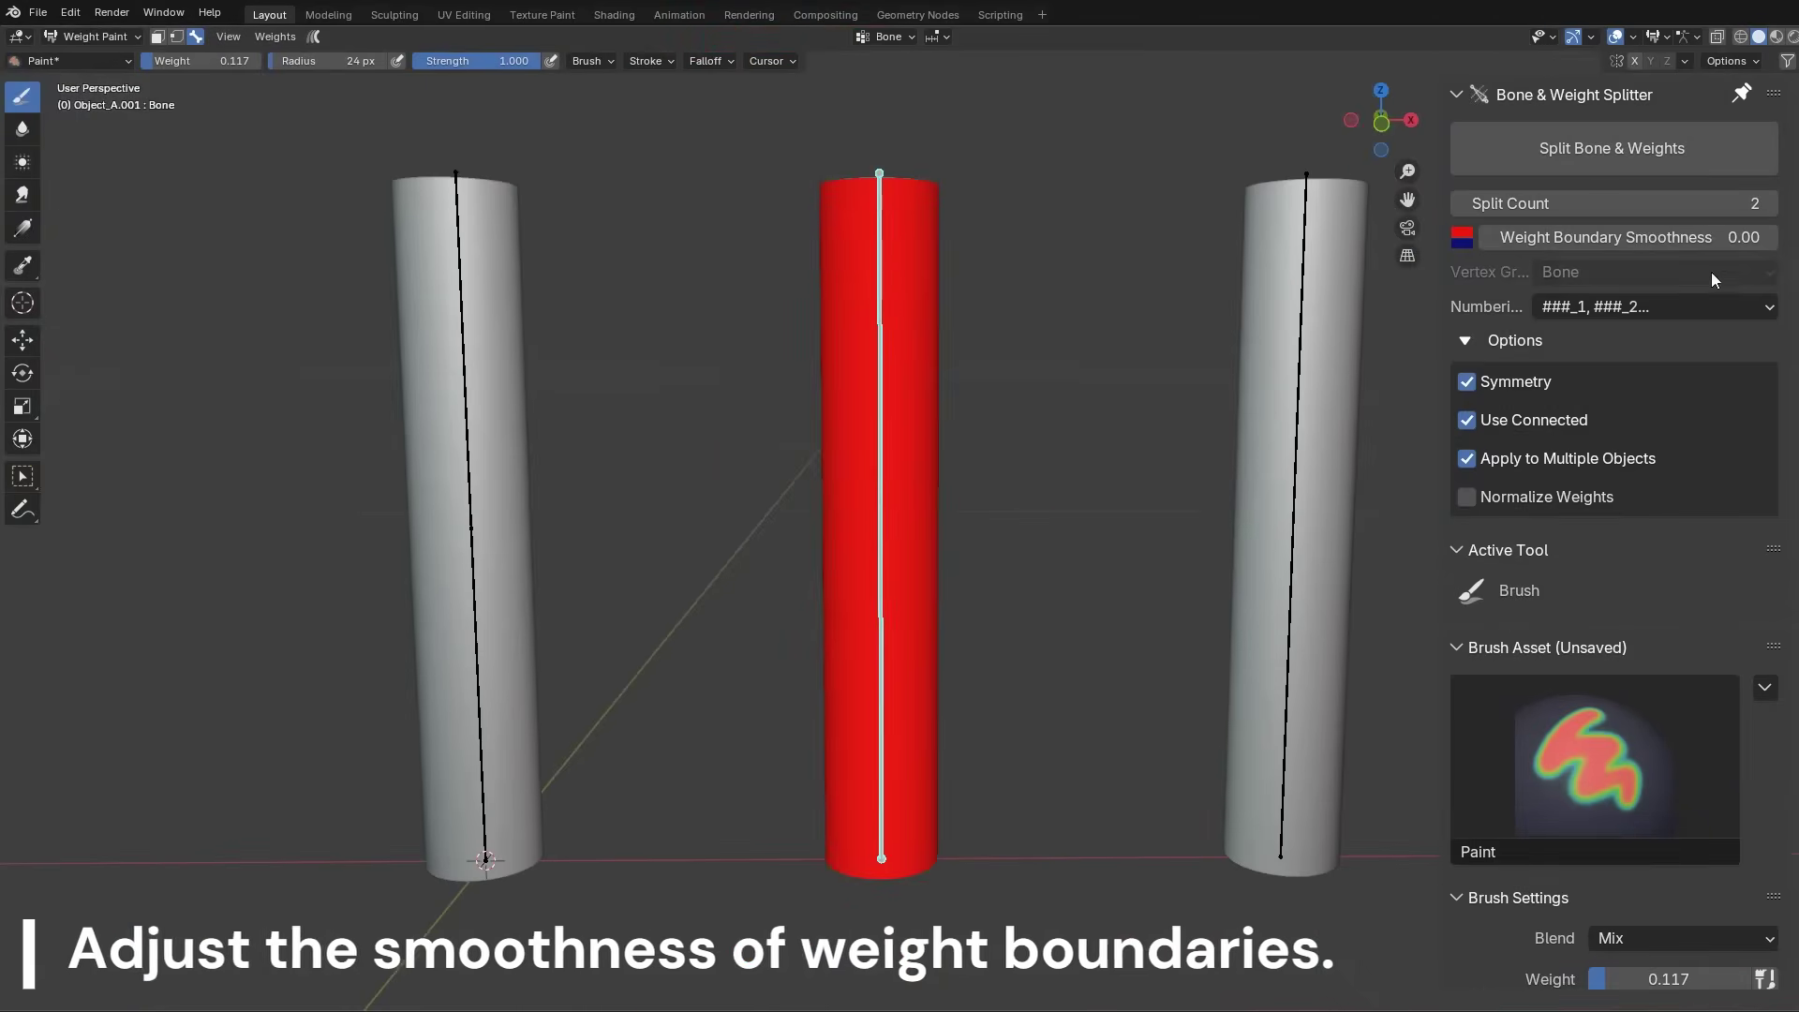
click(1606, 237)
text(0)
click(1611, 150)
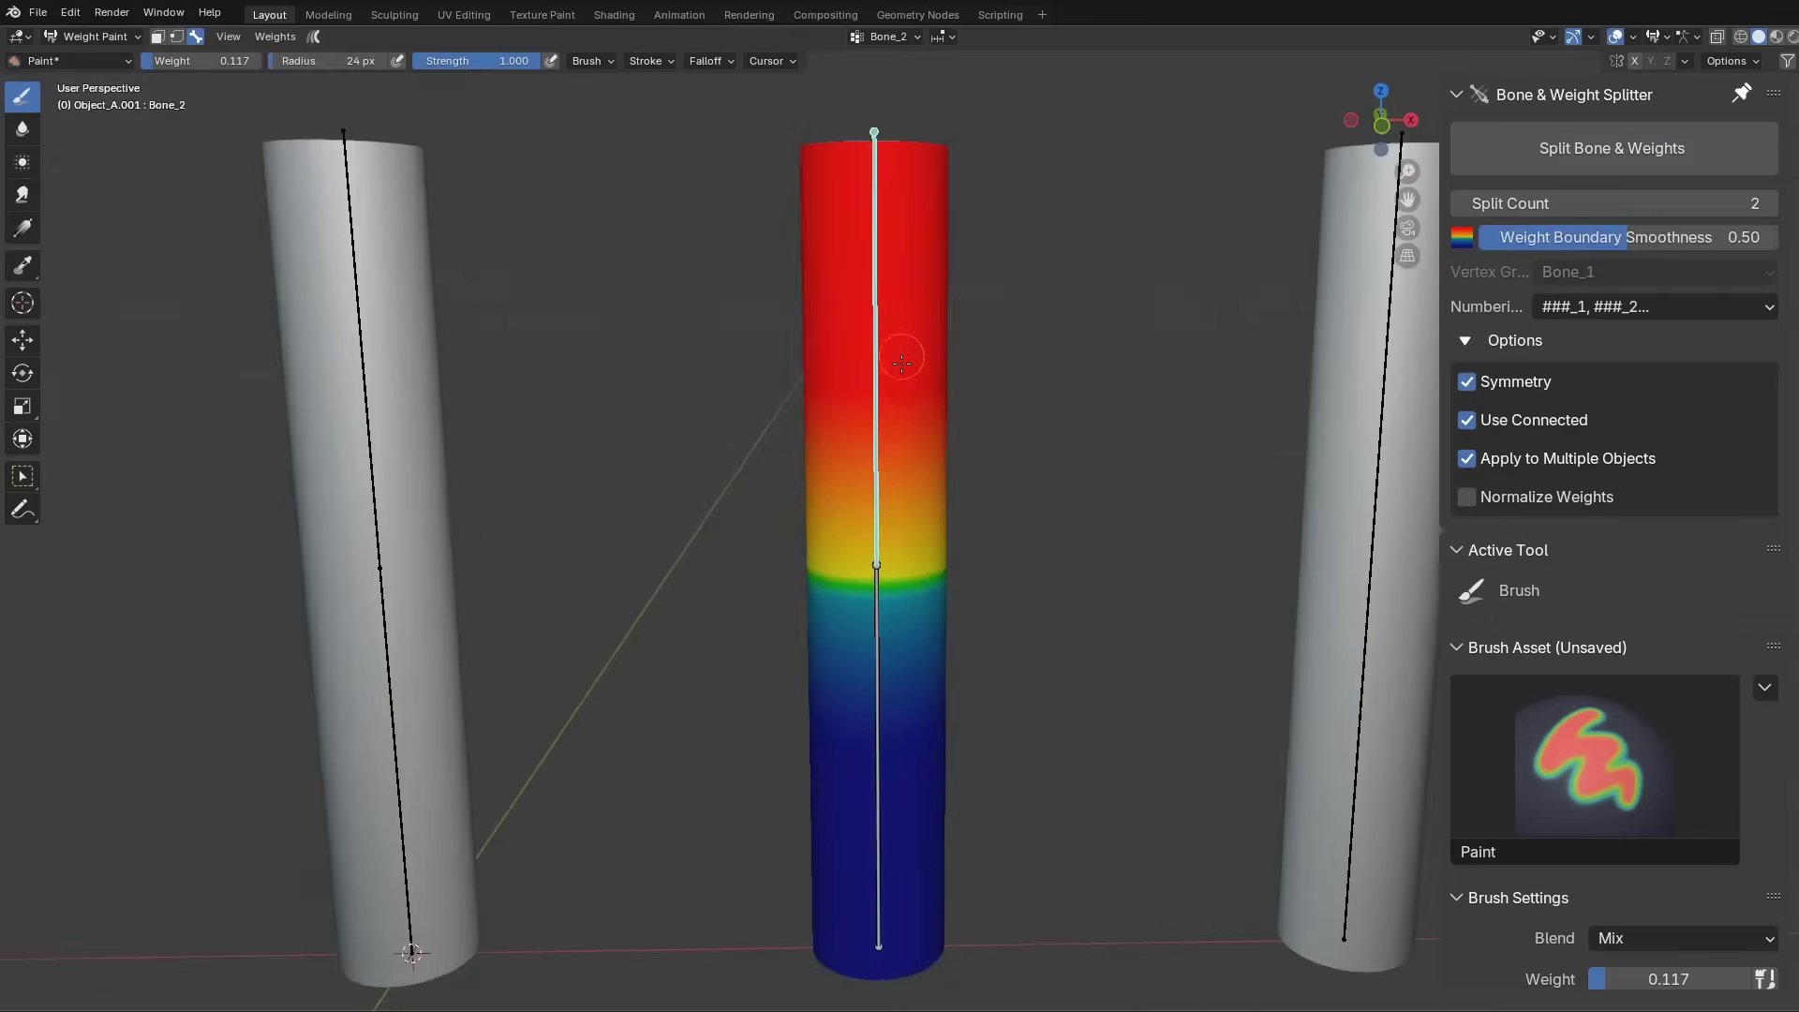
key(r)
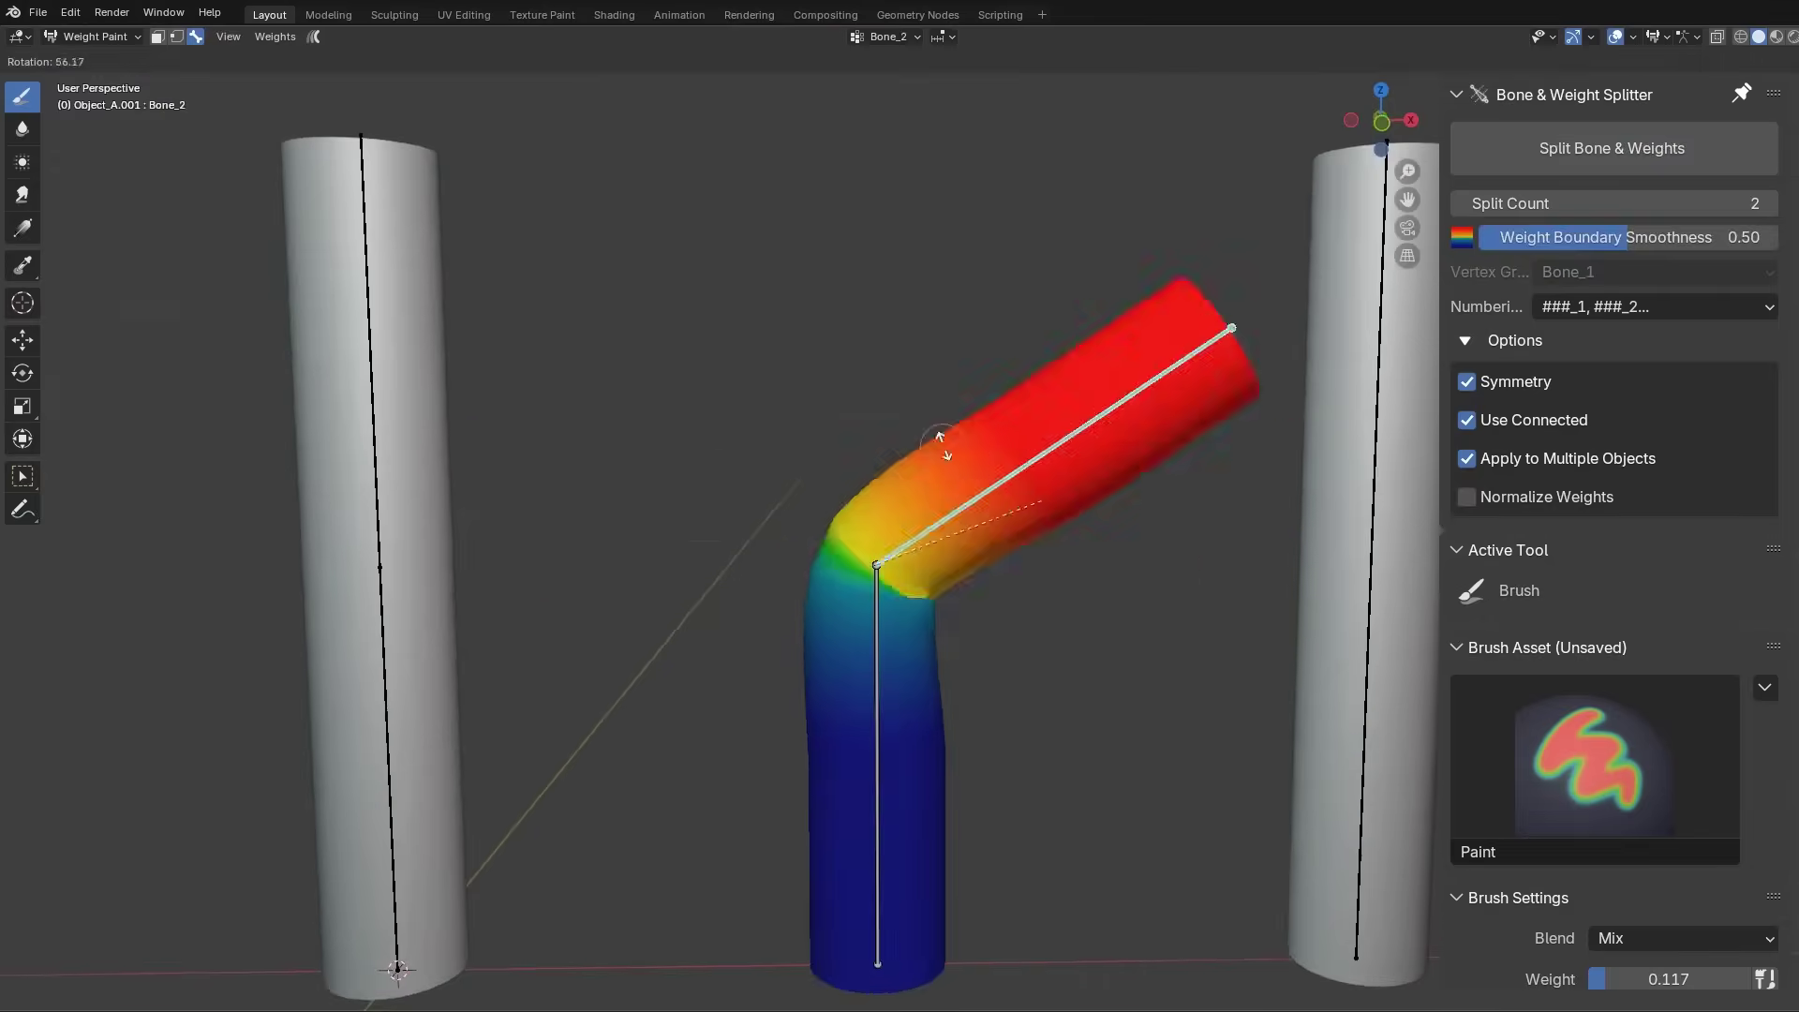
key(Escape)
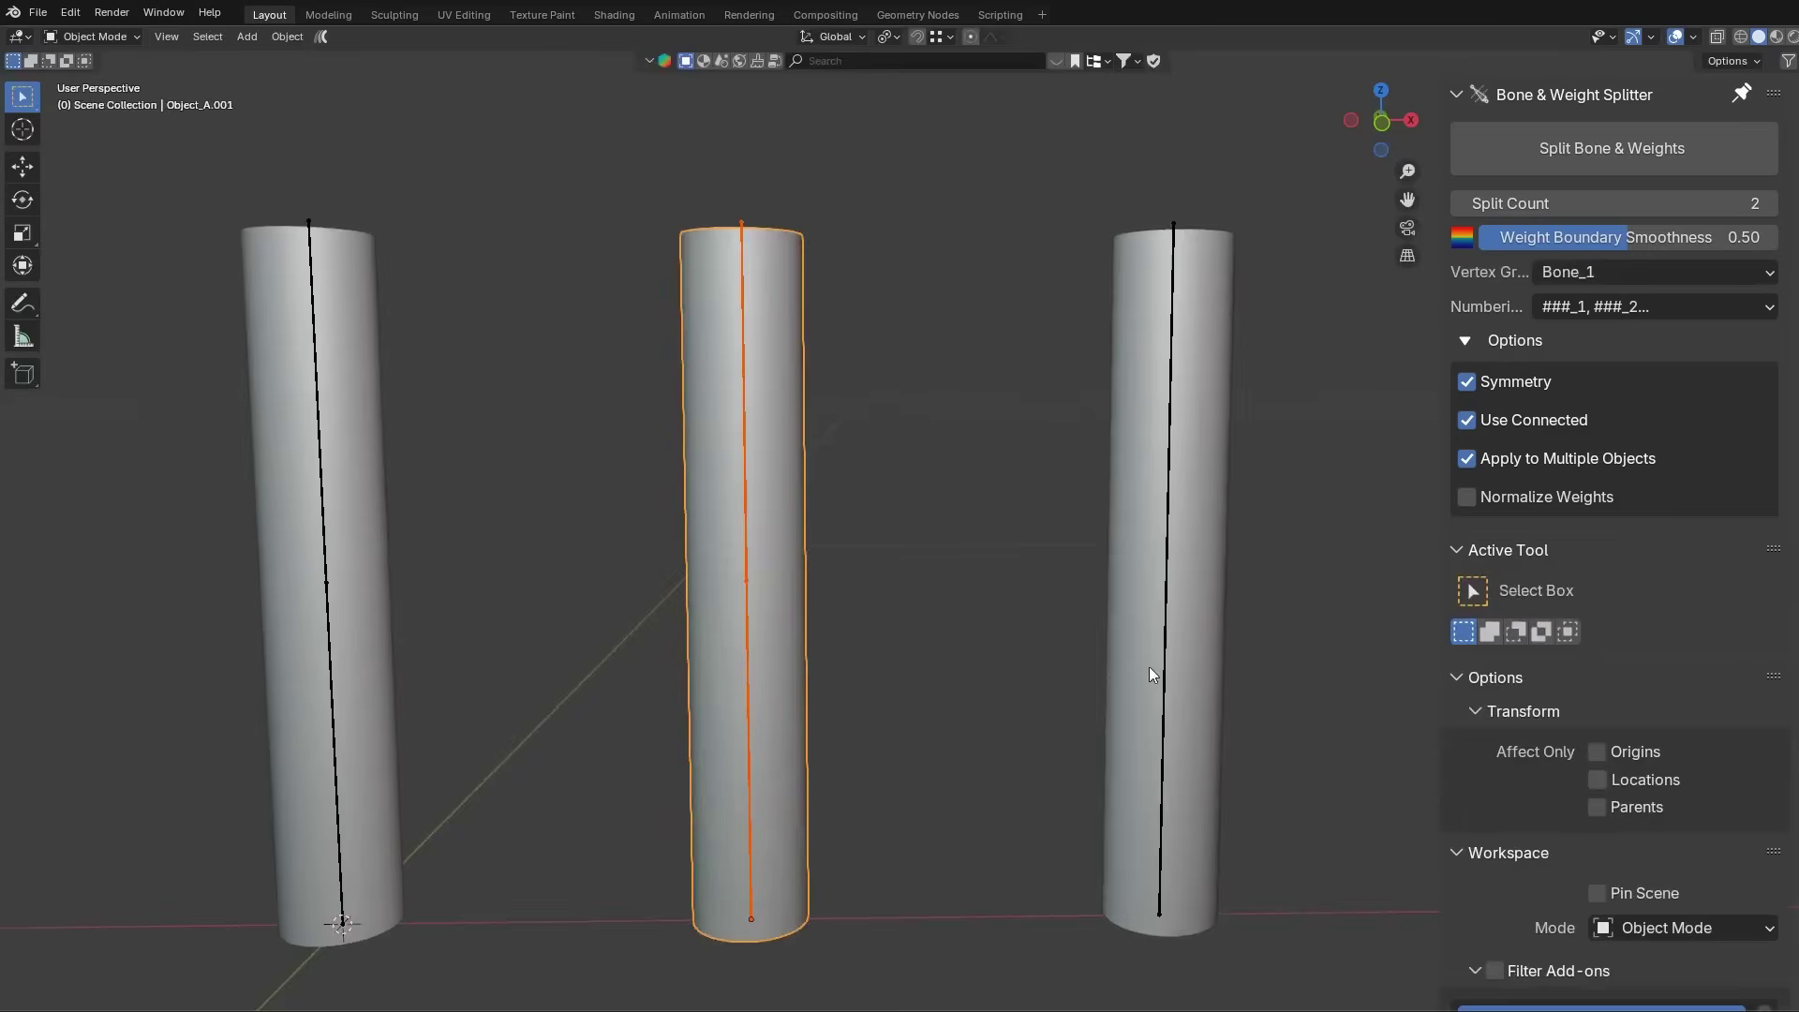
Split the right-hand cylinder's bone with fully smooth weights (1.00) and test the blend.
click(1164, 677)
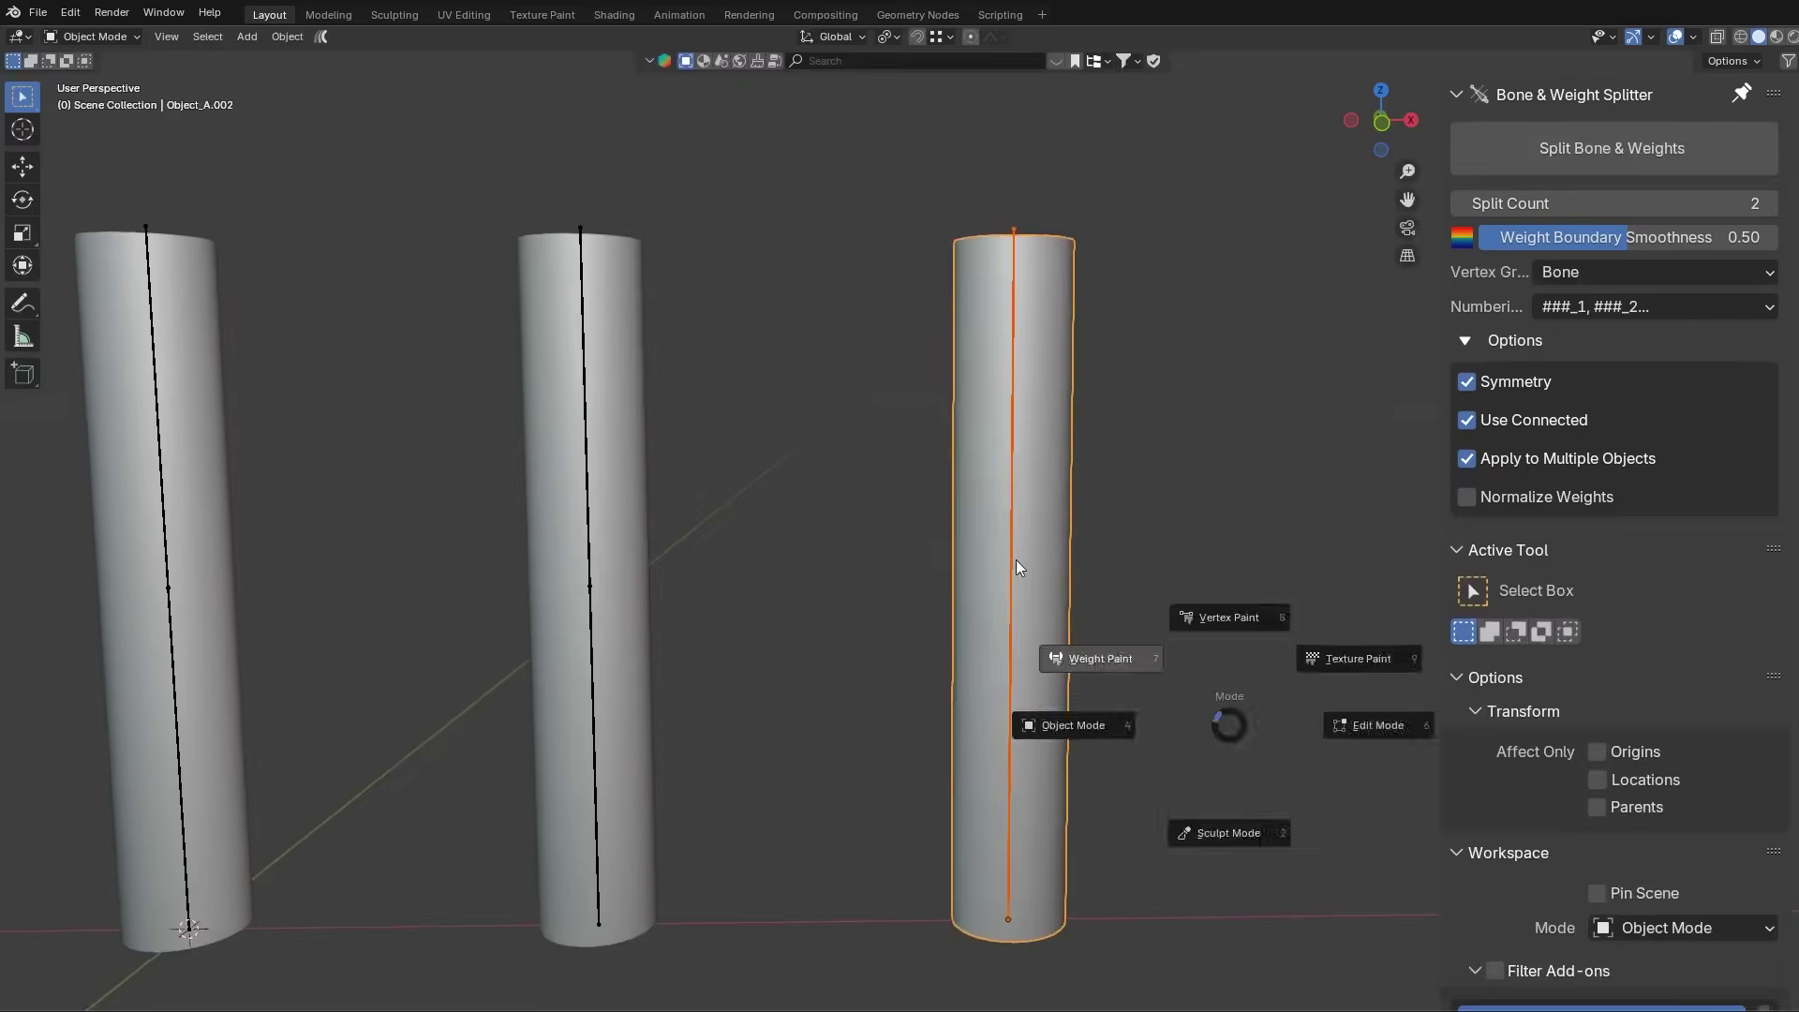
click(1558, 175)
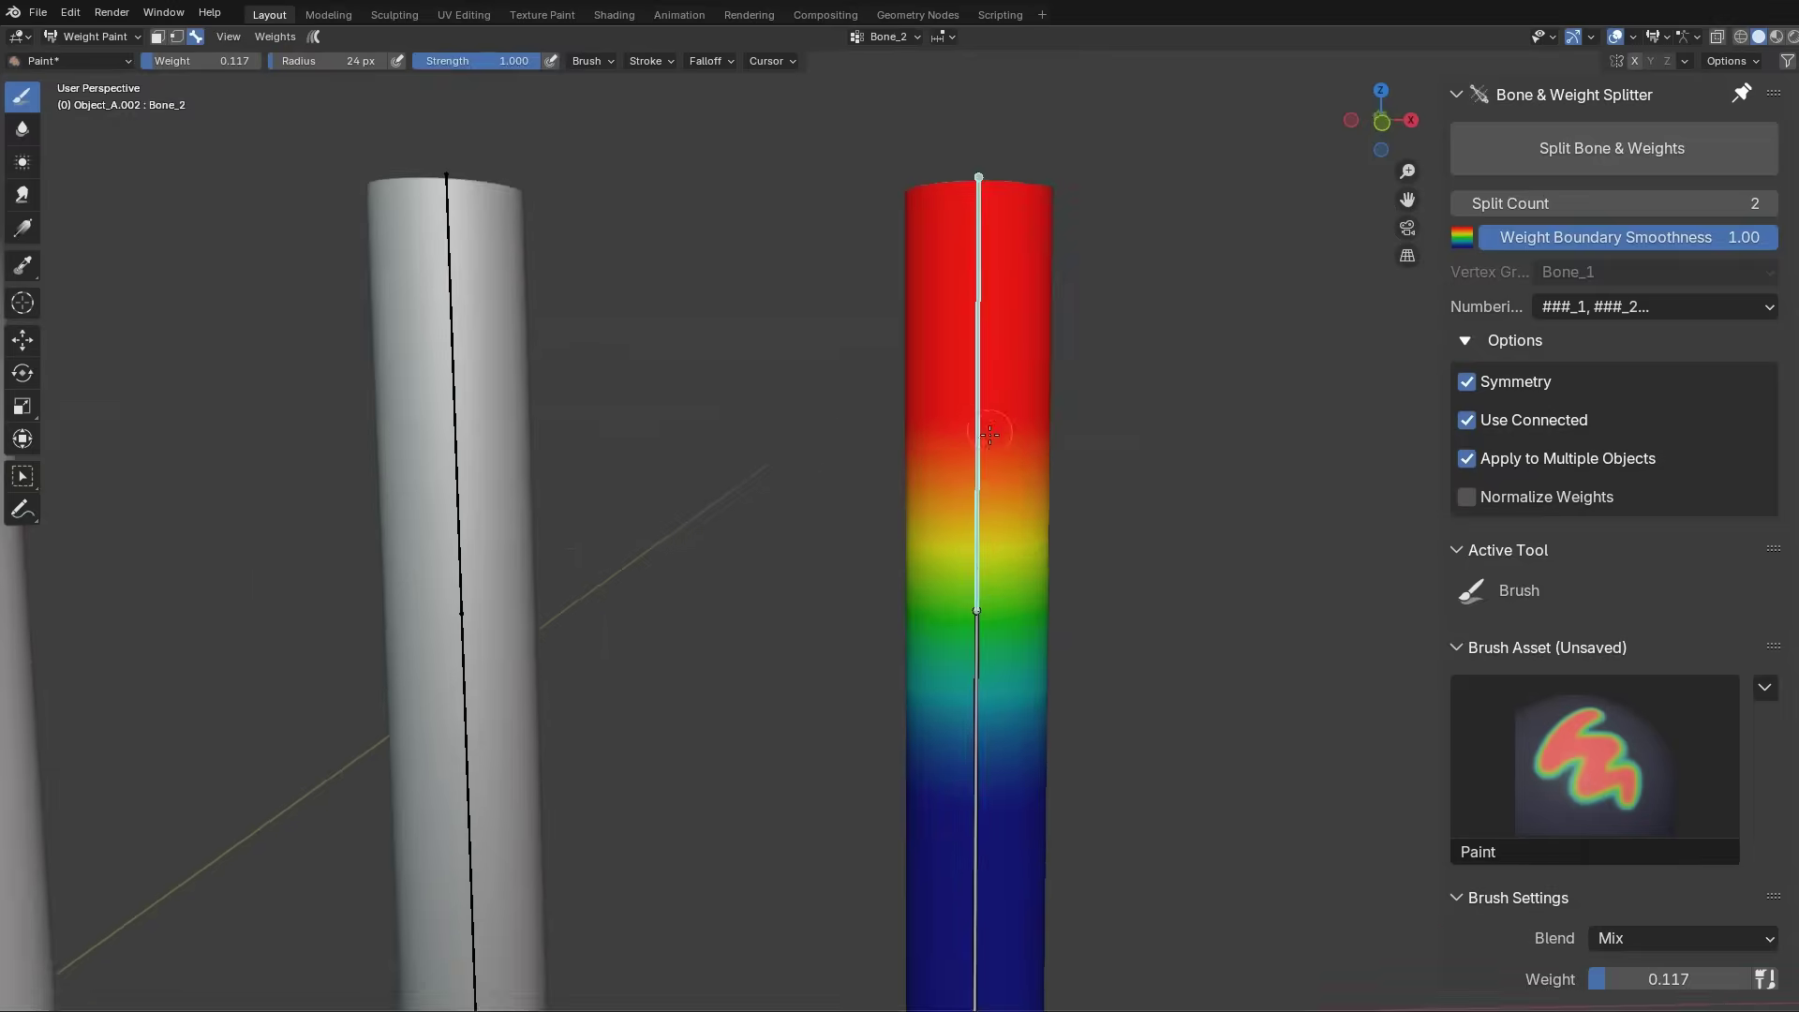
key(r)
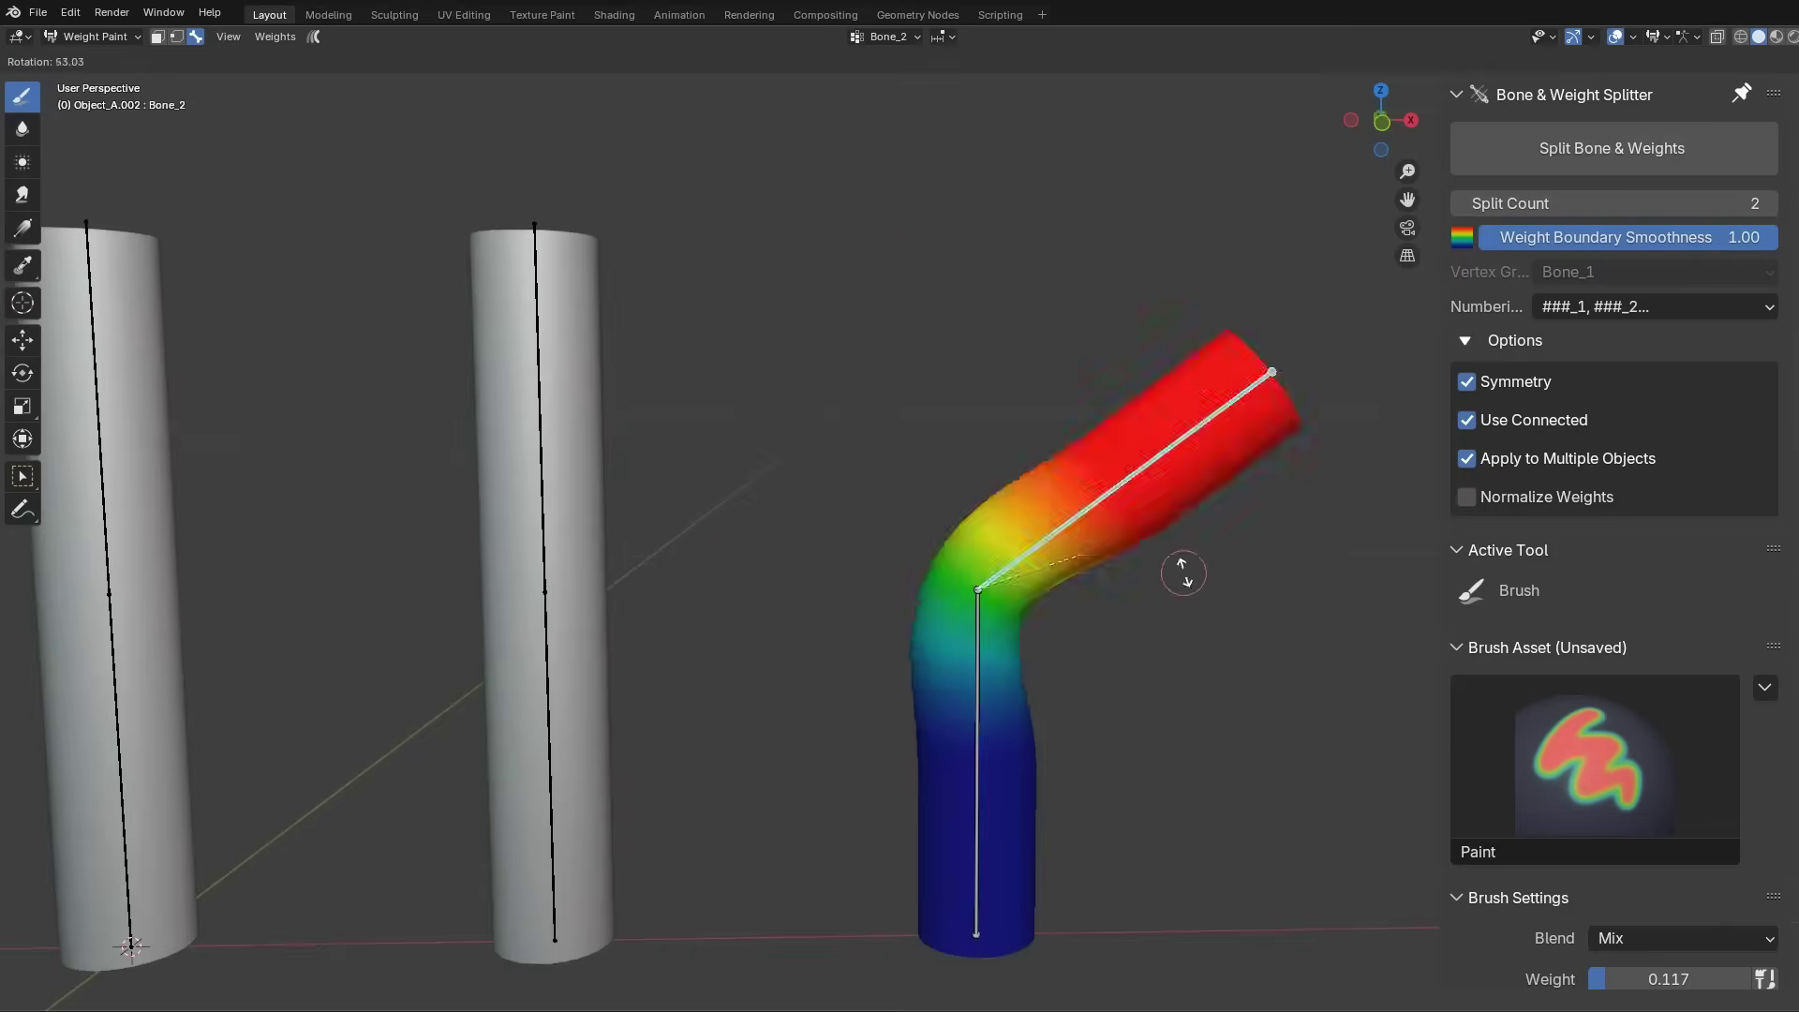
key(Escape)
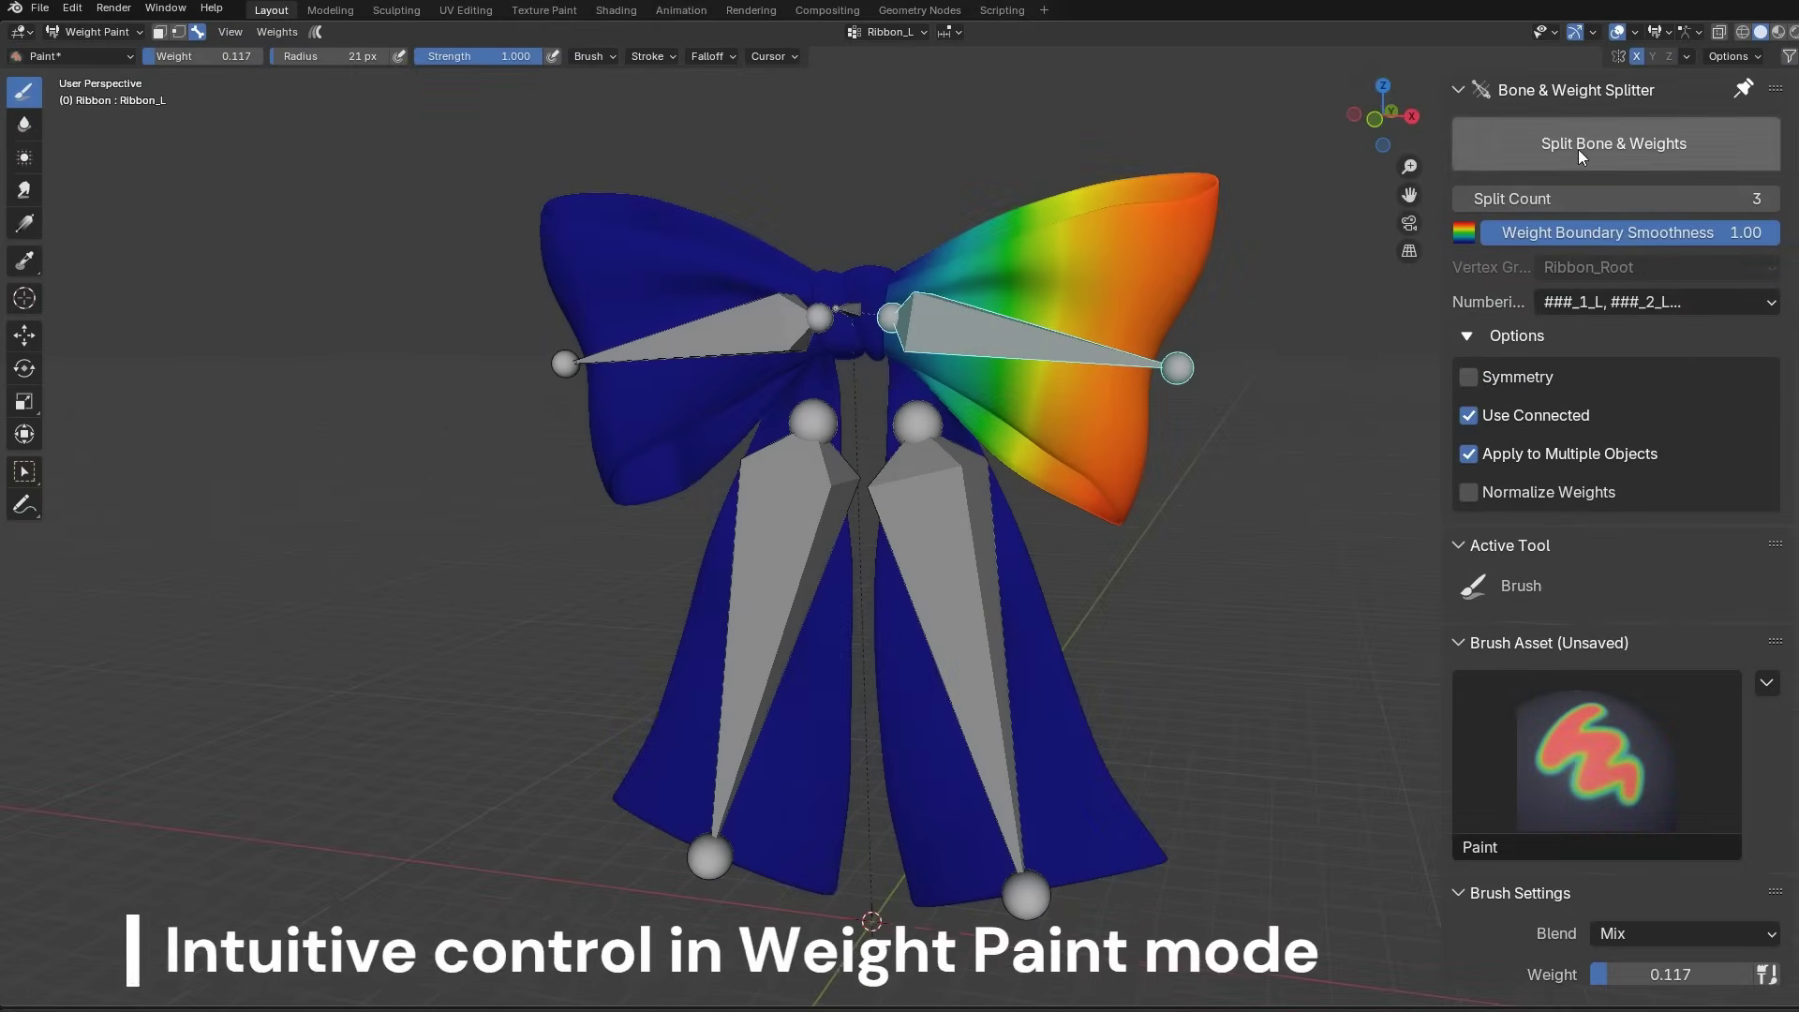
Split the bow's wing bone symmetrically and repaint a weight stroke down the lower tail.
click(1541, 150)
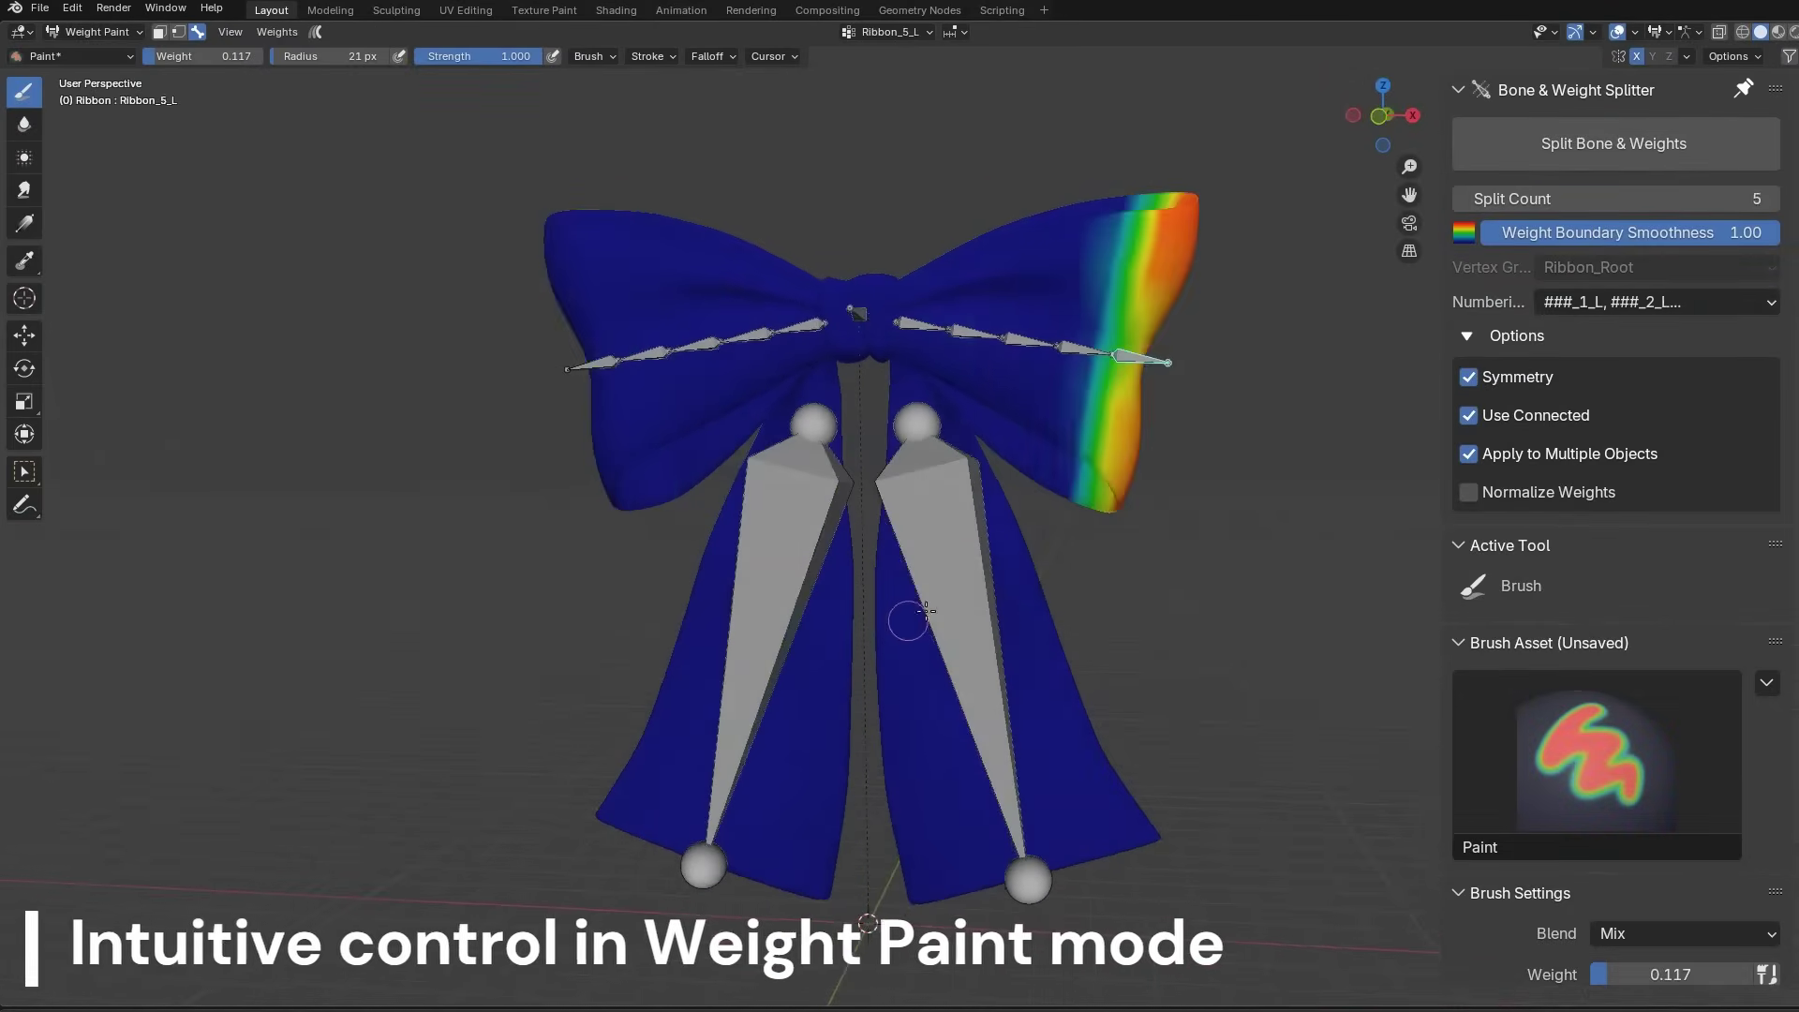
ctrl+click(926, 610)
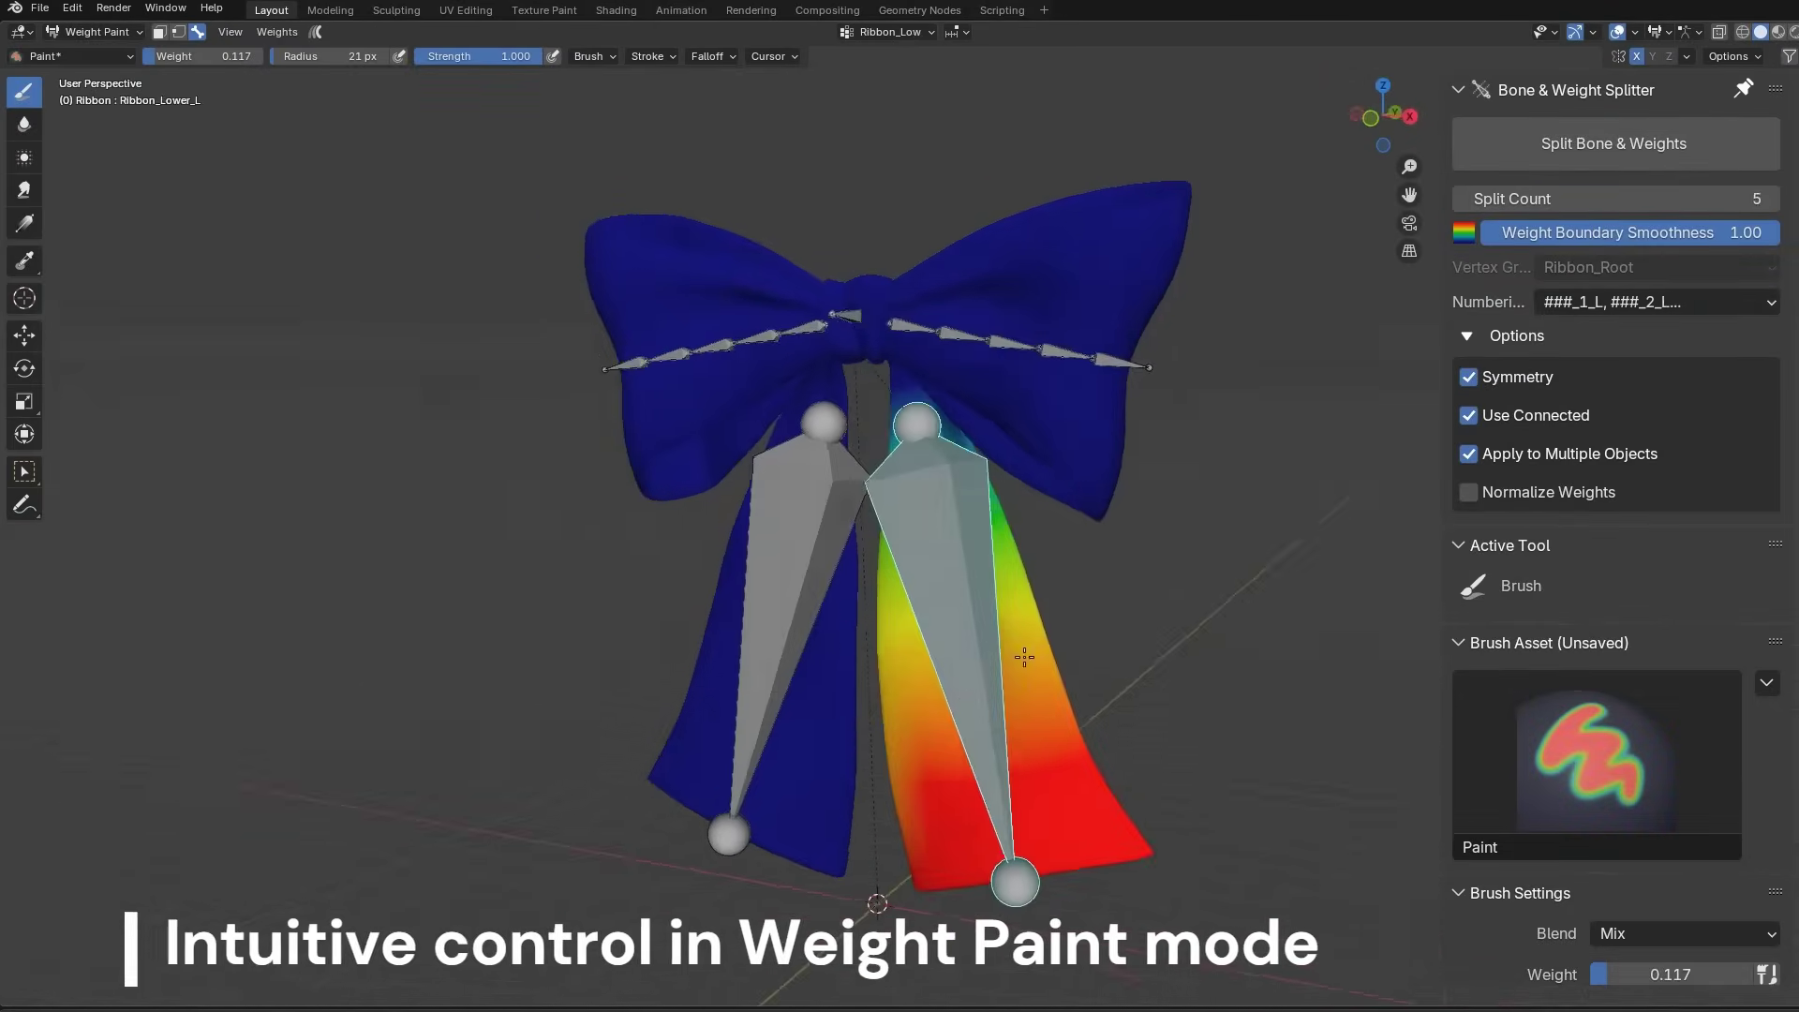
middle_drag(925, 610, 940, 785)
scroll(940, 785, up, 3)
key(ctrl+z)
key(alt+z)
drag(976, 602, 1050, 898)
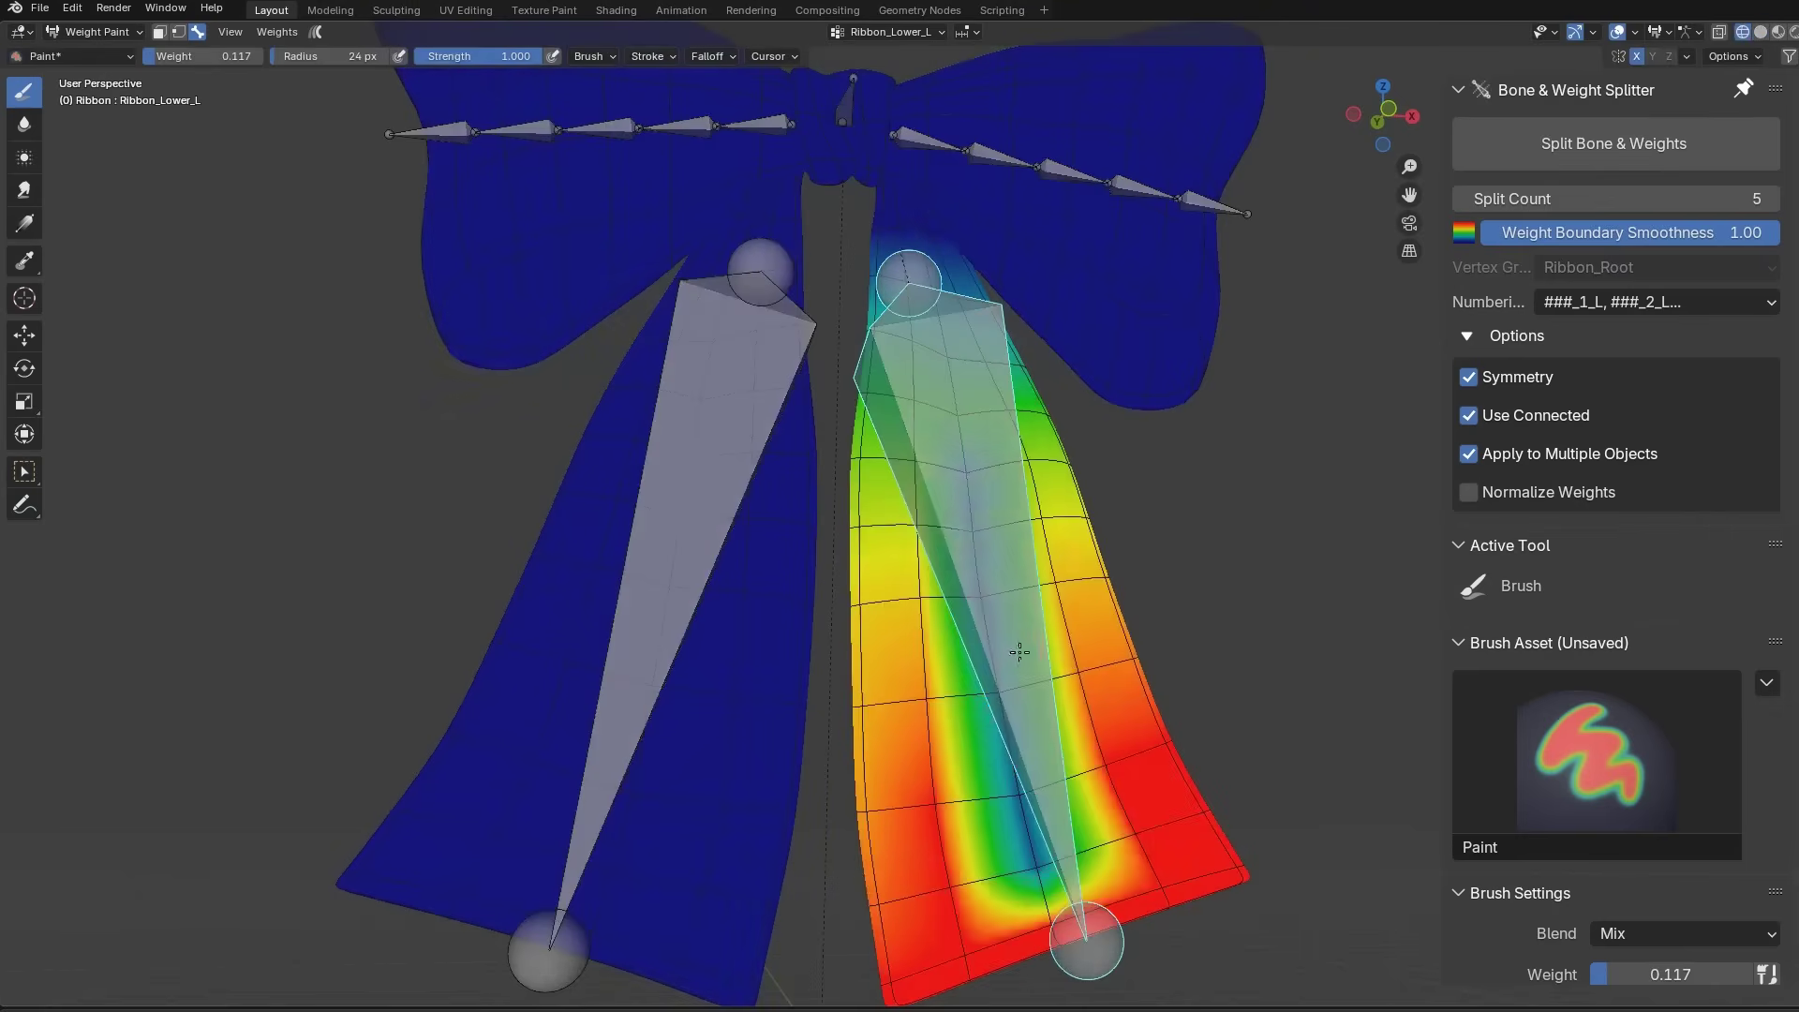
middle_drag(1020, 654, 1028, 732)
scroll(1027, 732, down, 2)
Split the bow's tail bones into five and test them with a rotation.
click(1604, 140)
ctrl+click(1031, 824)
ctrl+click(940, 511)
scroll(811, 464, down, 3)
key(z)
key(r)
key(x)
key(z)
key(z)
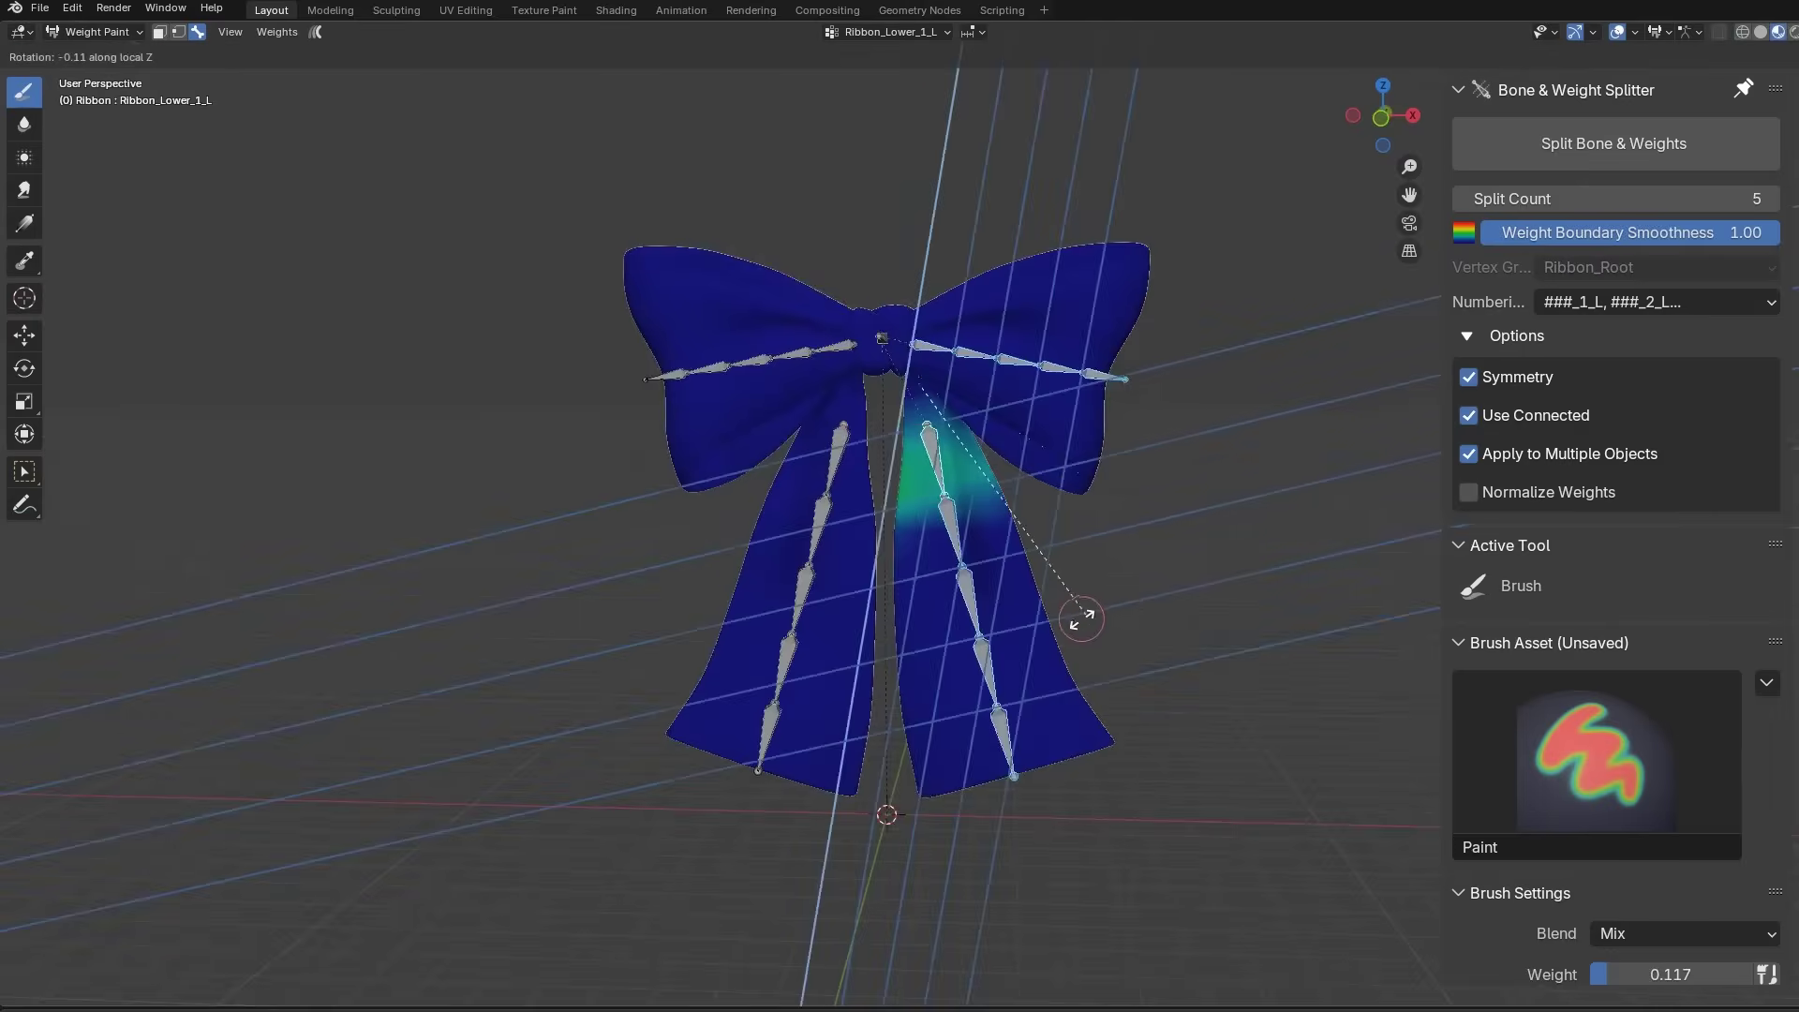
key(Escape)
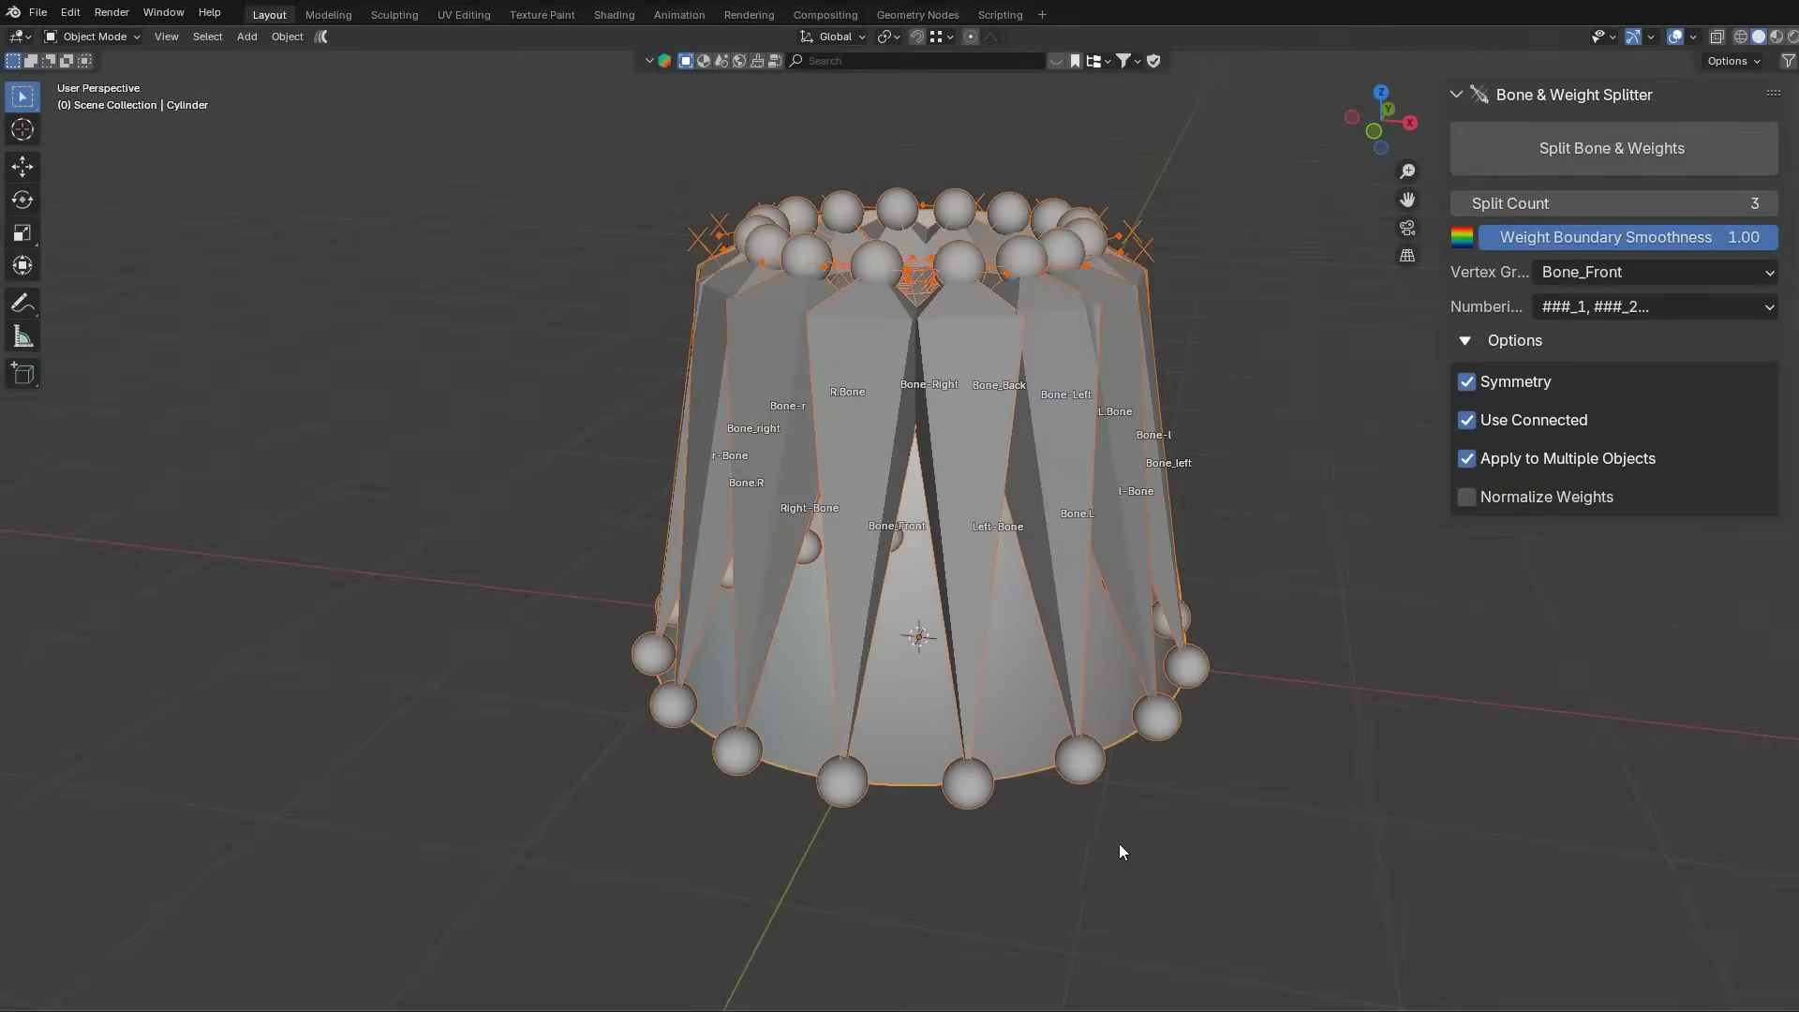
Split the cylinder's Bone_Front into 5 bones using the Left- numbering format.
key(ctrl+Tab)
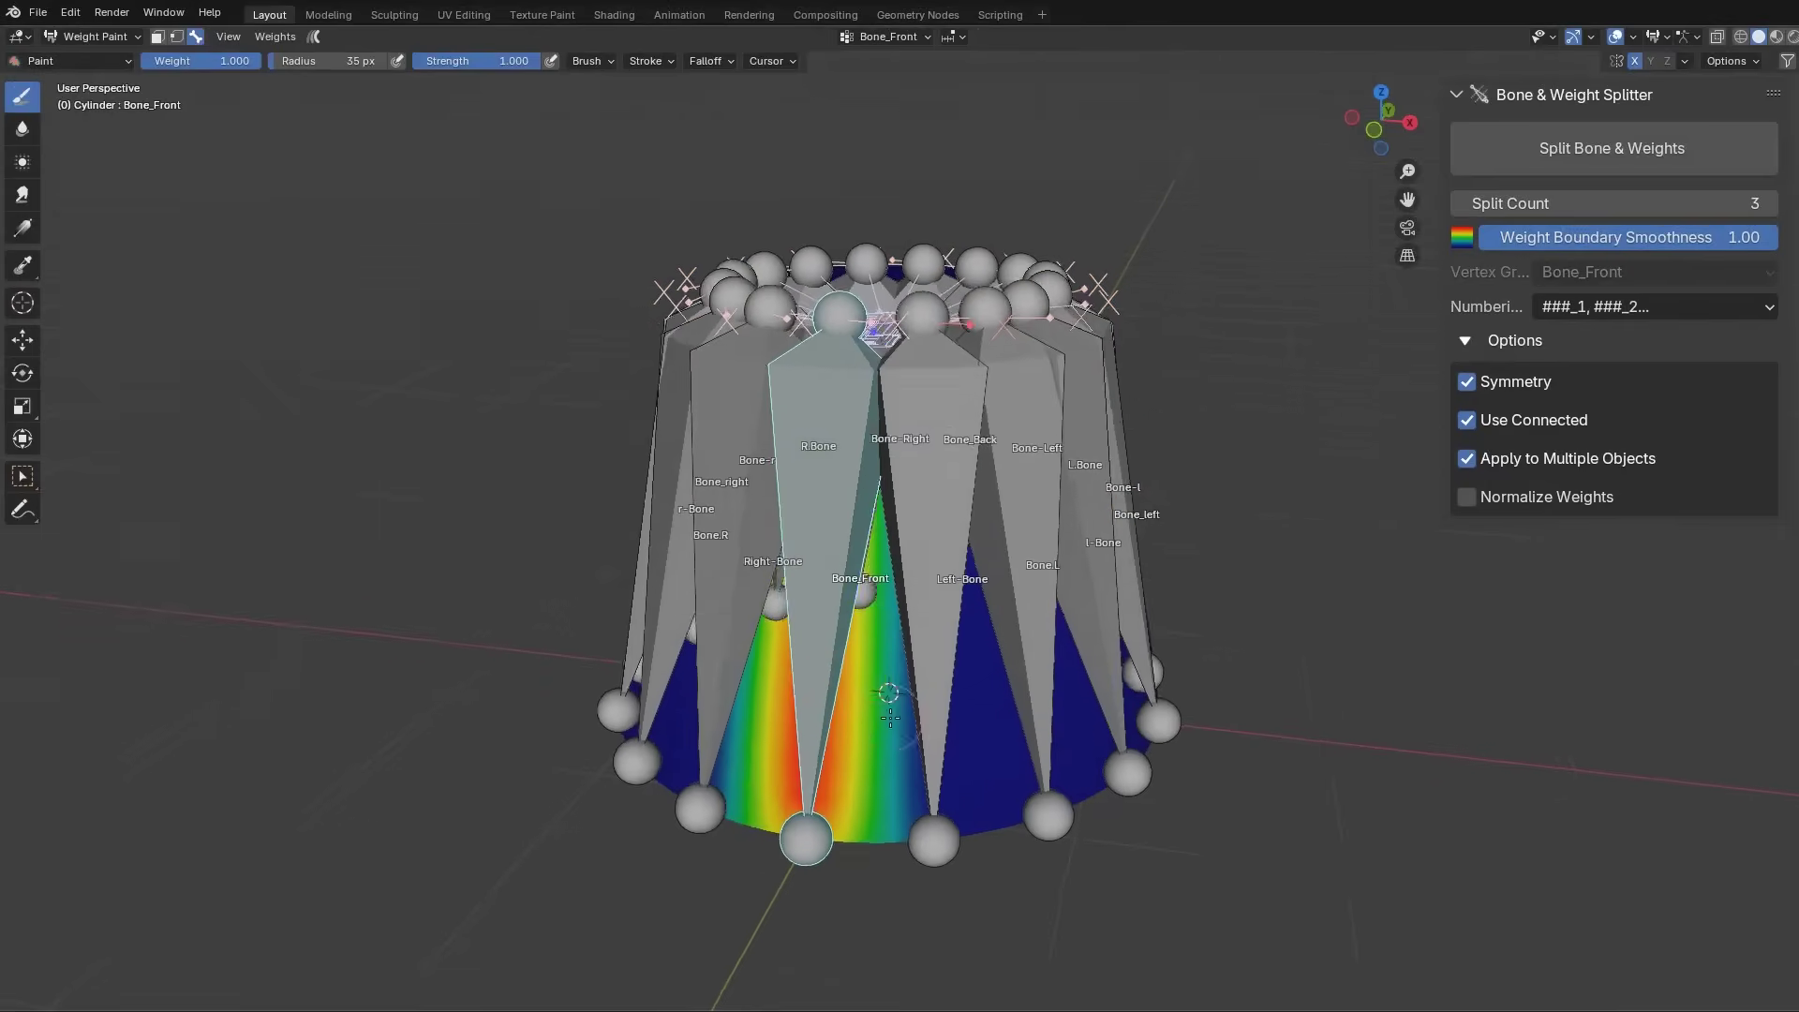
click(1612, 148)
click(303, 925)
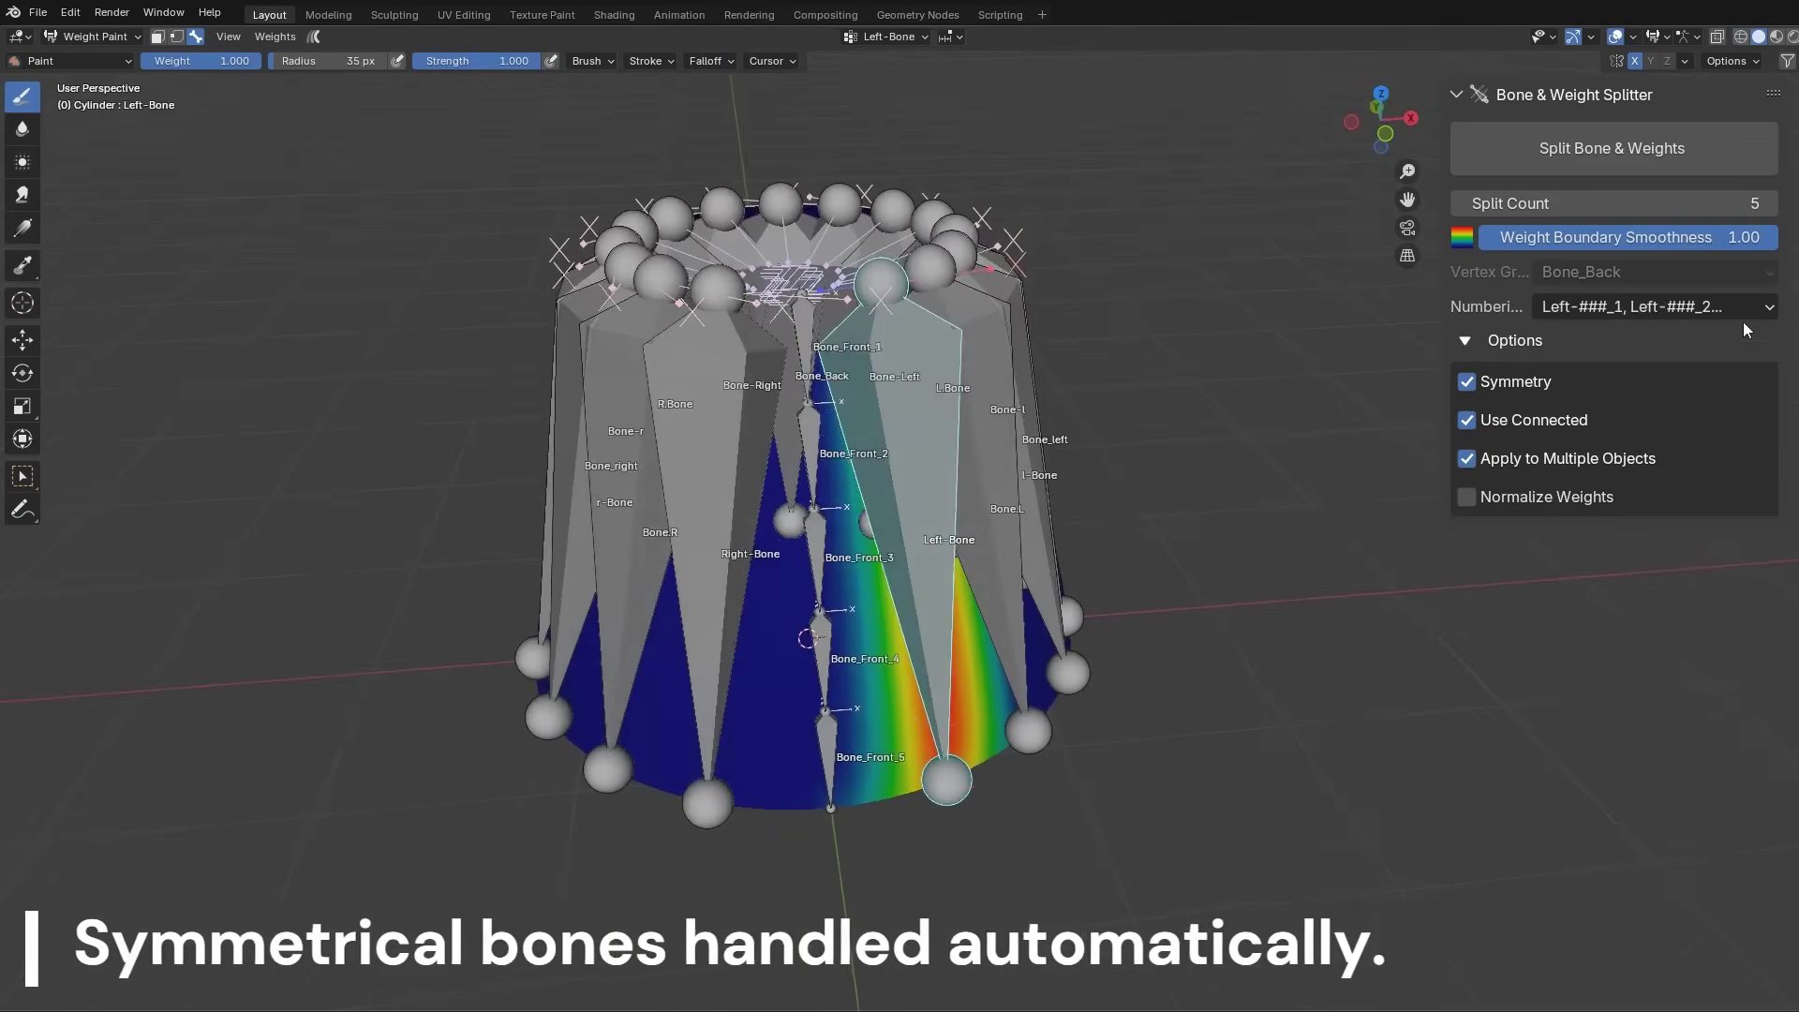
click(1653, 306)
click(1642, 700)
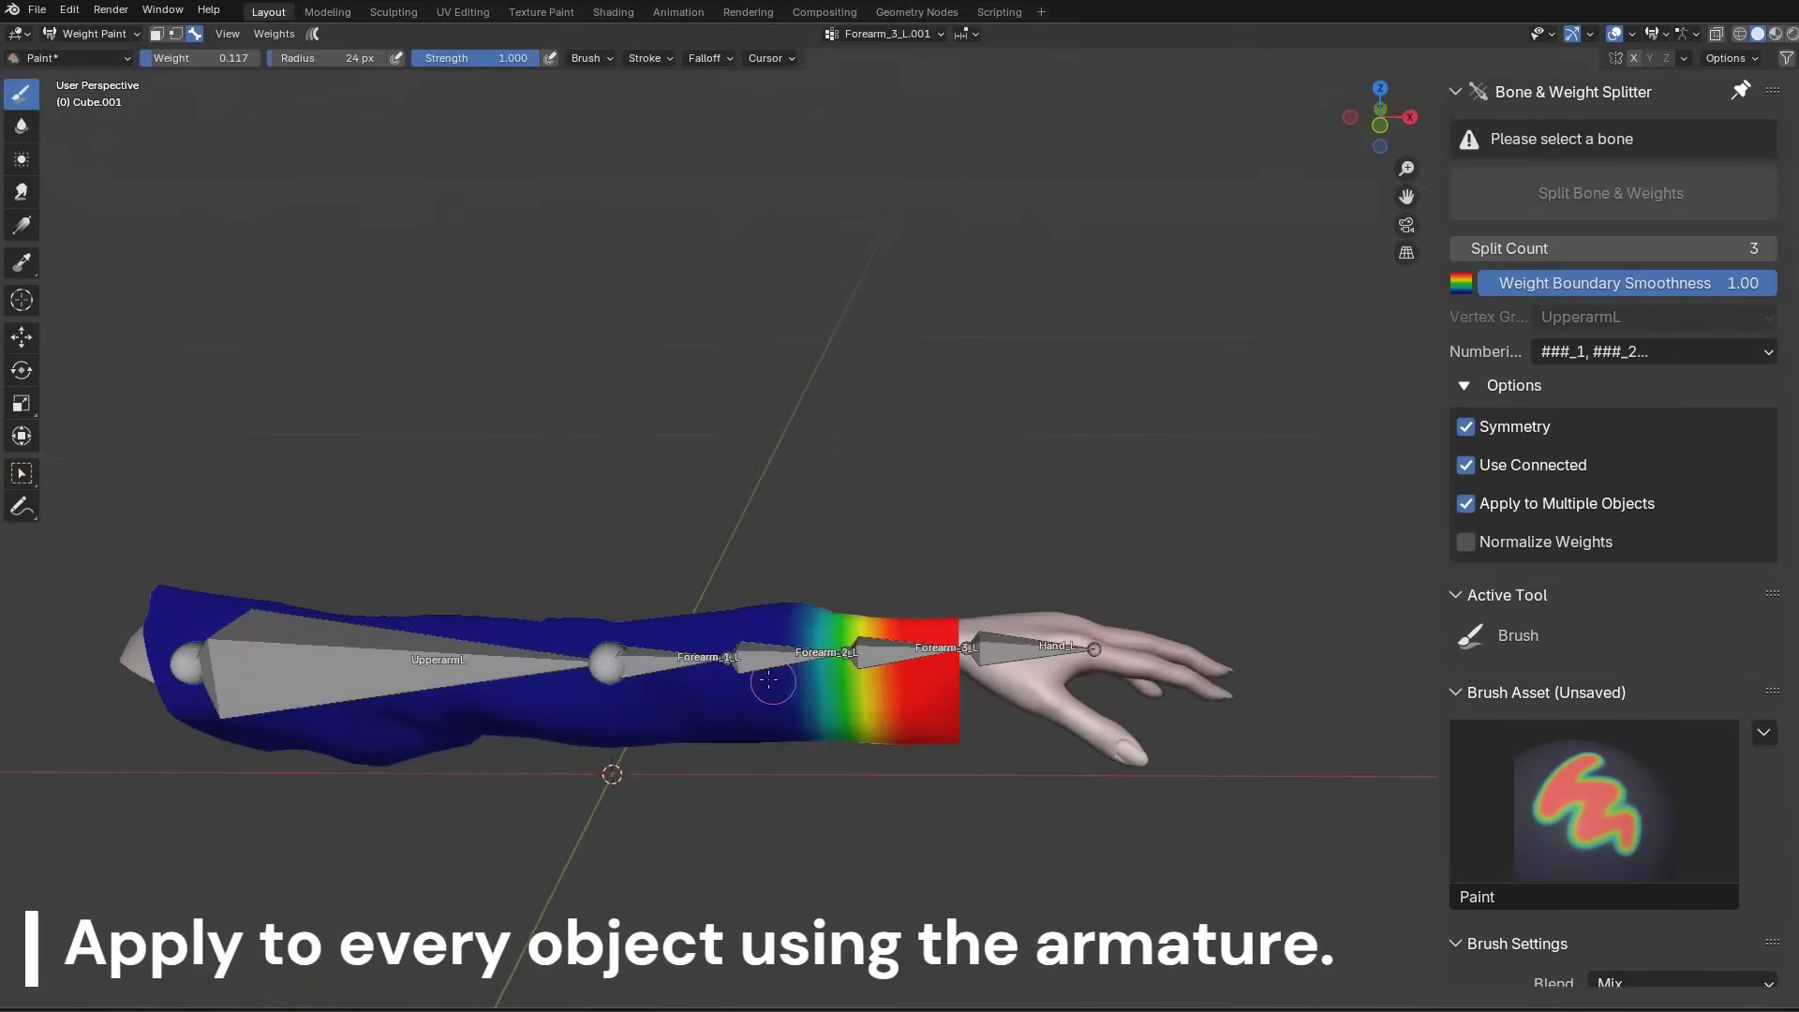
Bend the arm by rotating the split Forearm_1_L and Forearm_2_L bones.
ctrl+click(740, 659)
middle_drag(740, 658, 862, 688)
key(r)
key(z)
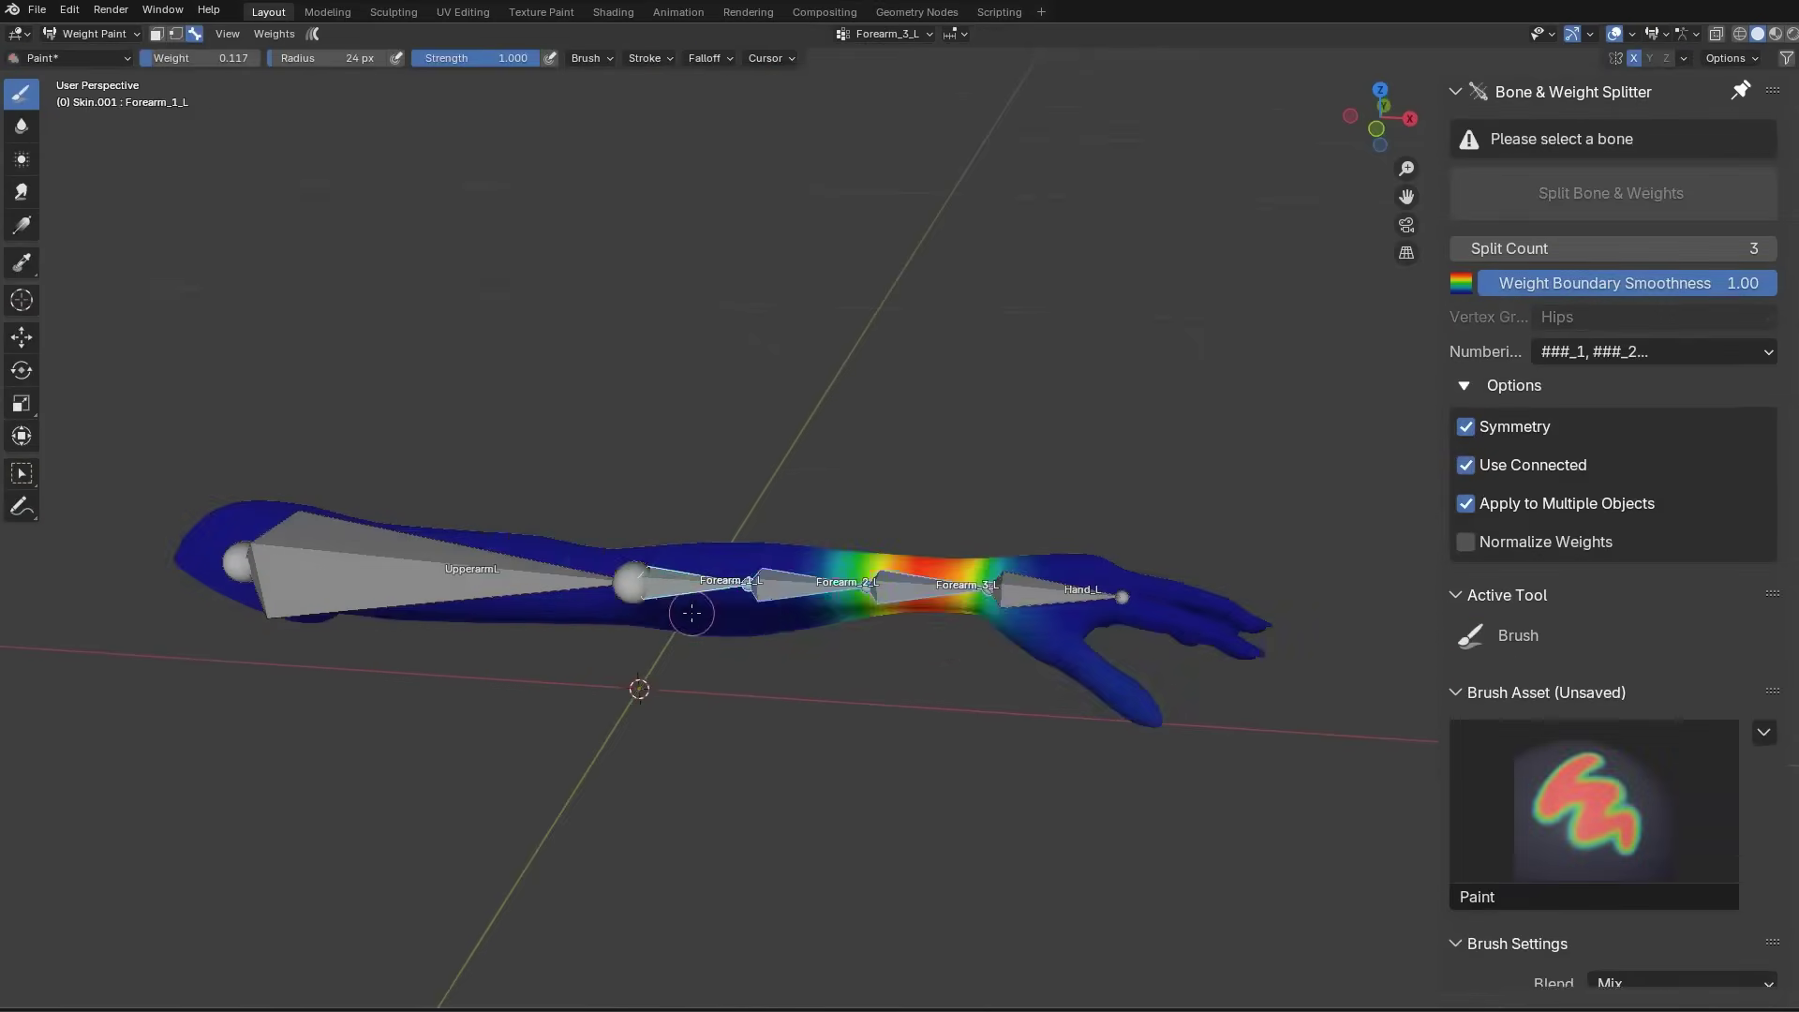
ctrl+click(850, 583)
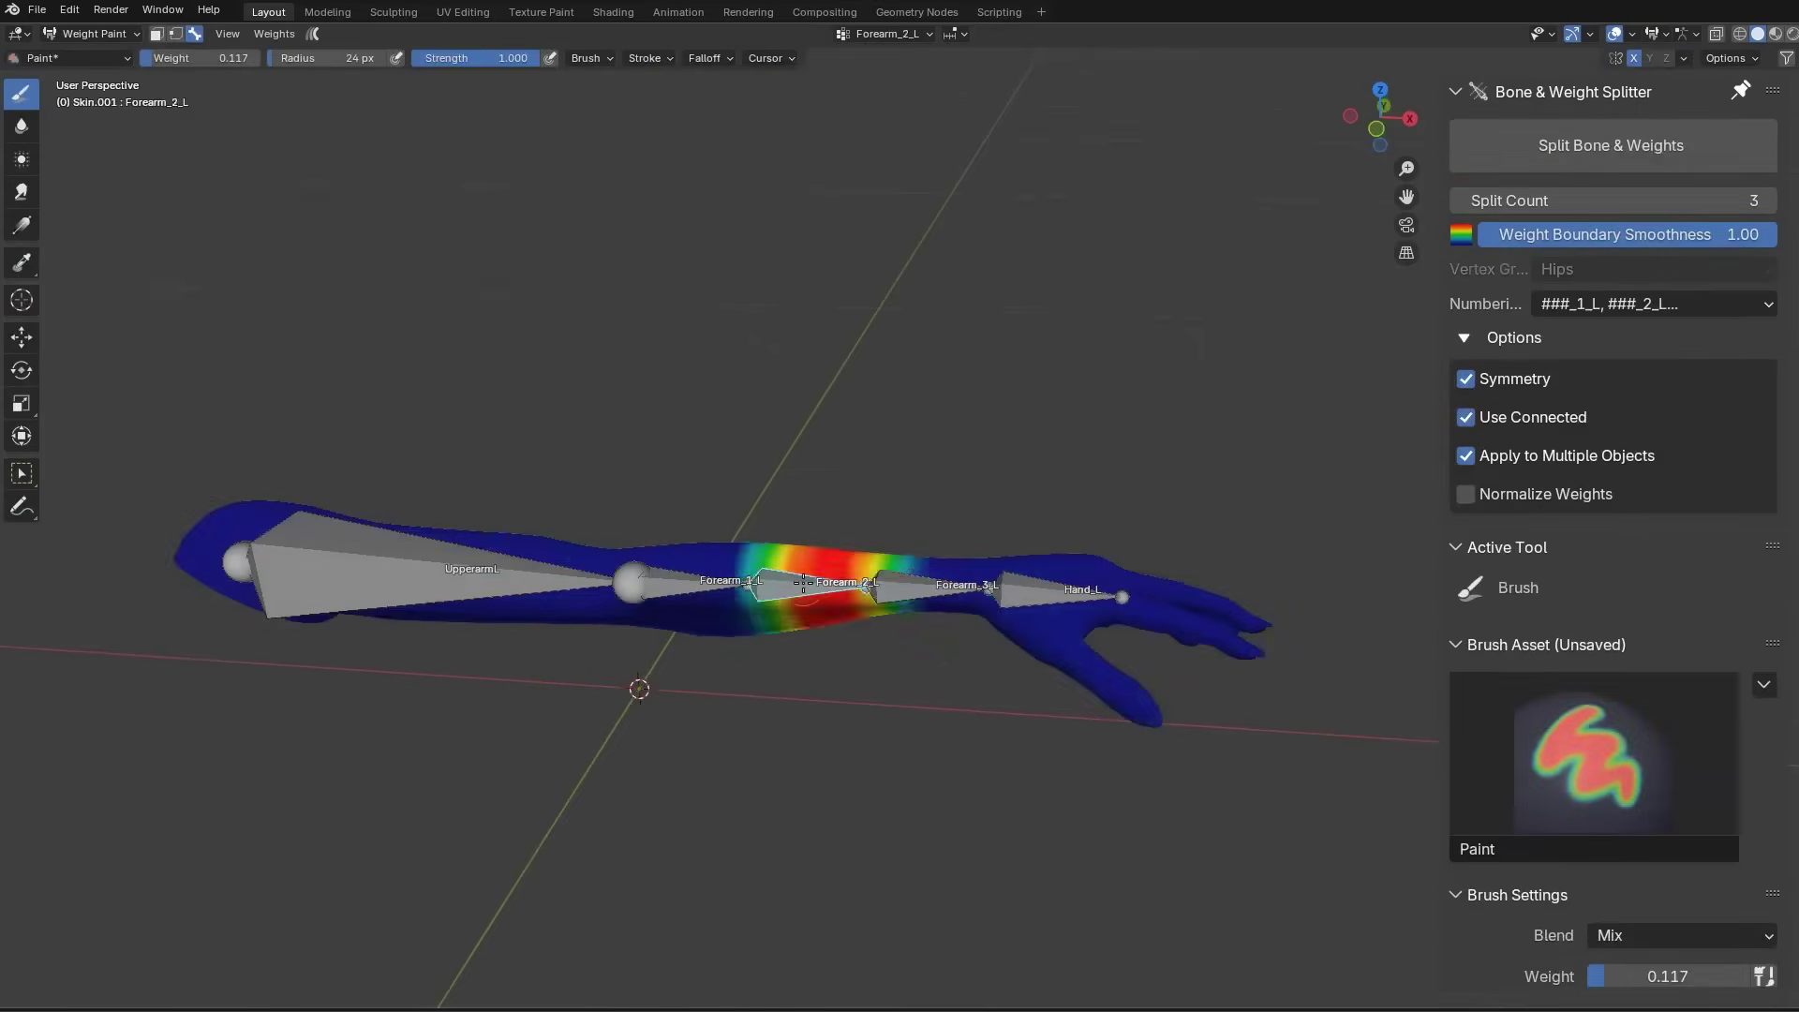
key(r)
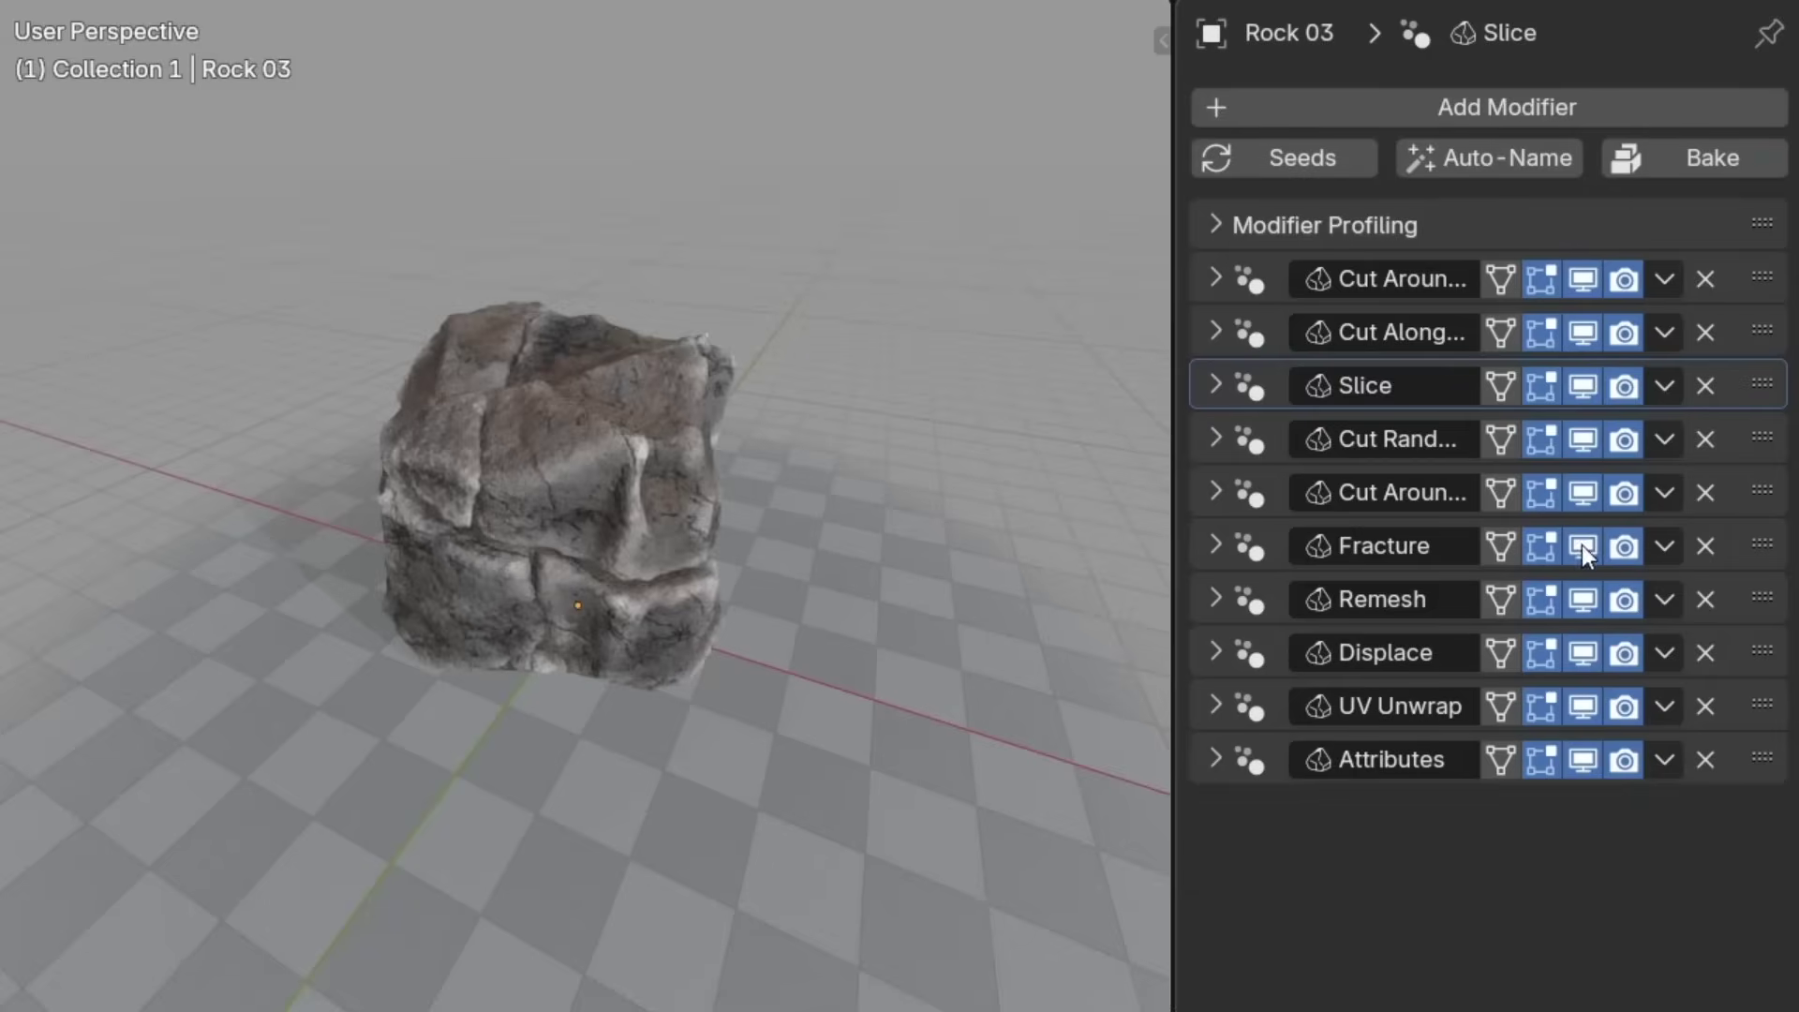
Move Cut Random up, delete the rock's Slice modifier, and raise the boulder's Dirt to 5.200.
click(1581, 546)
drag(1762, 437, 1754, 328)
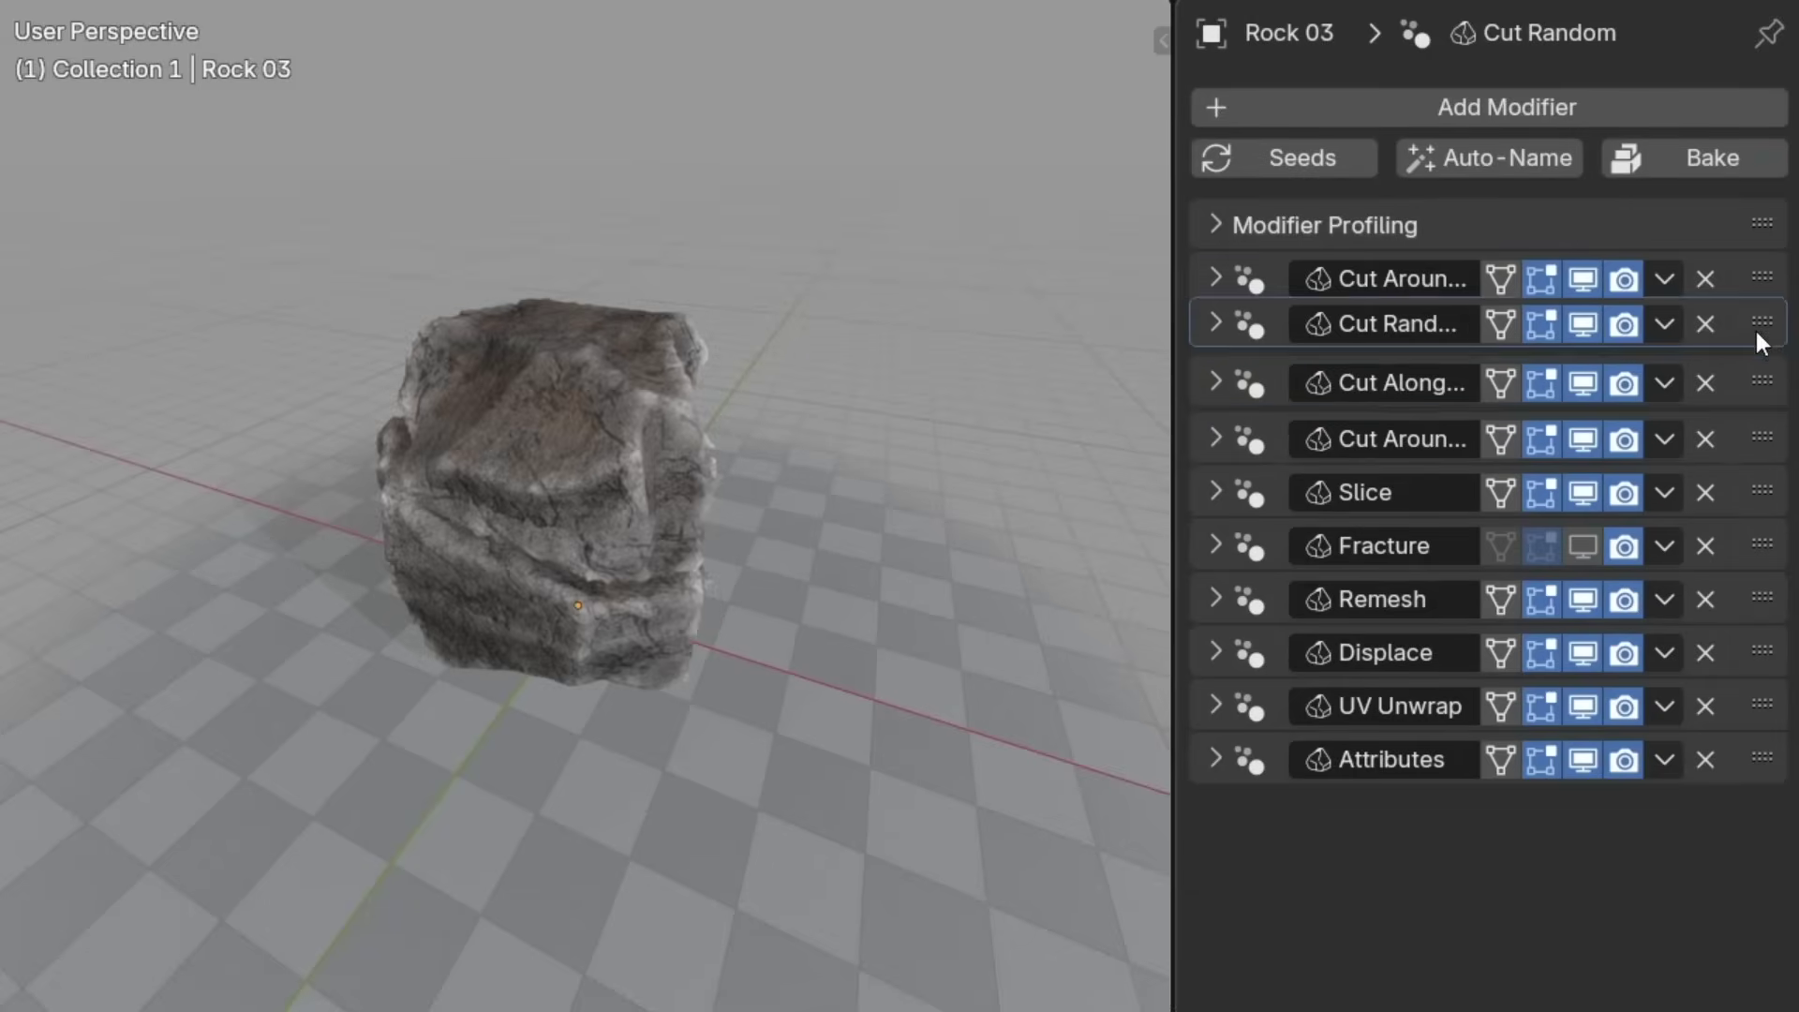
click(1706, 492)
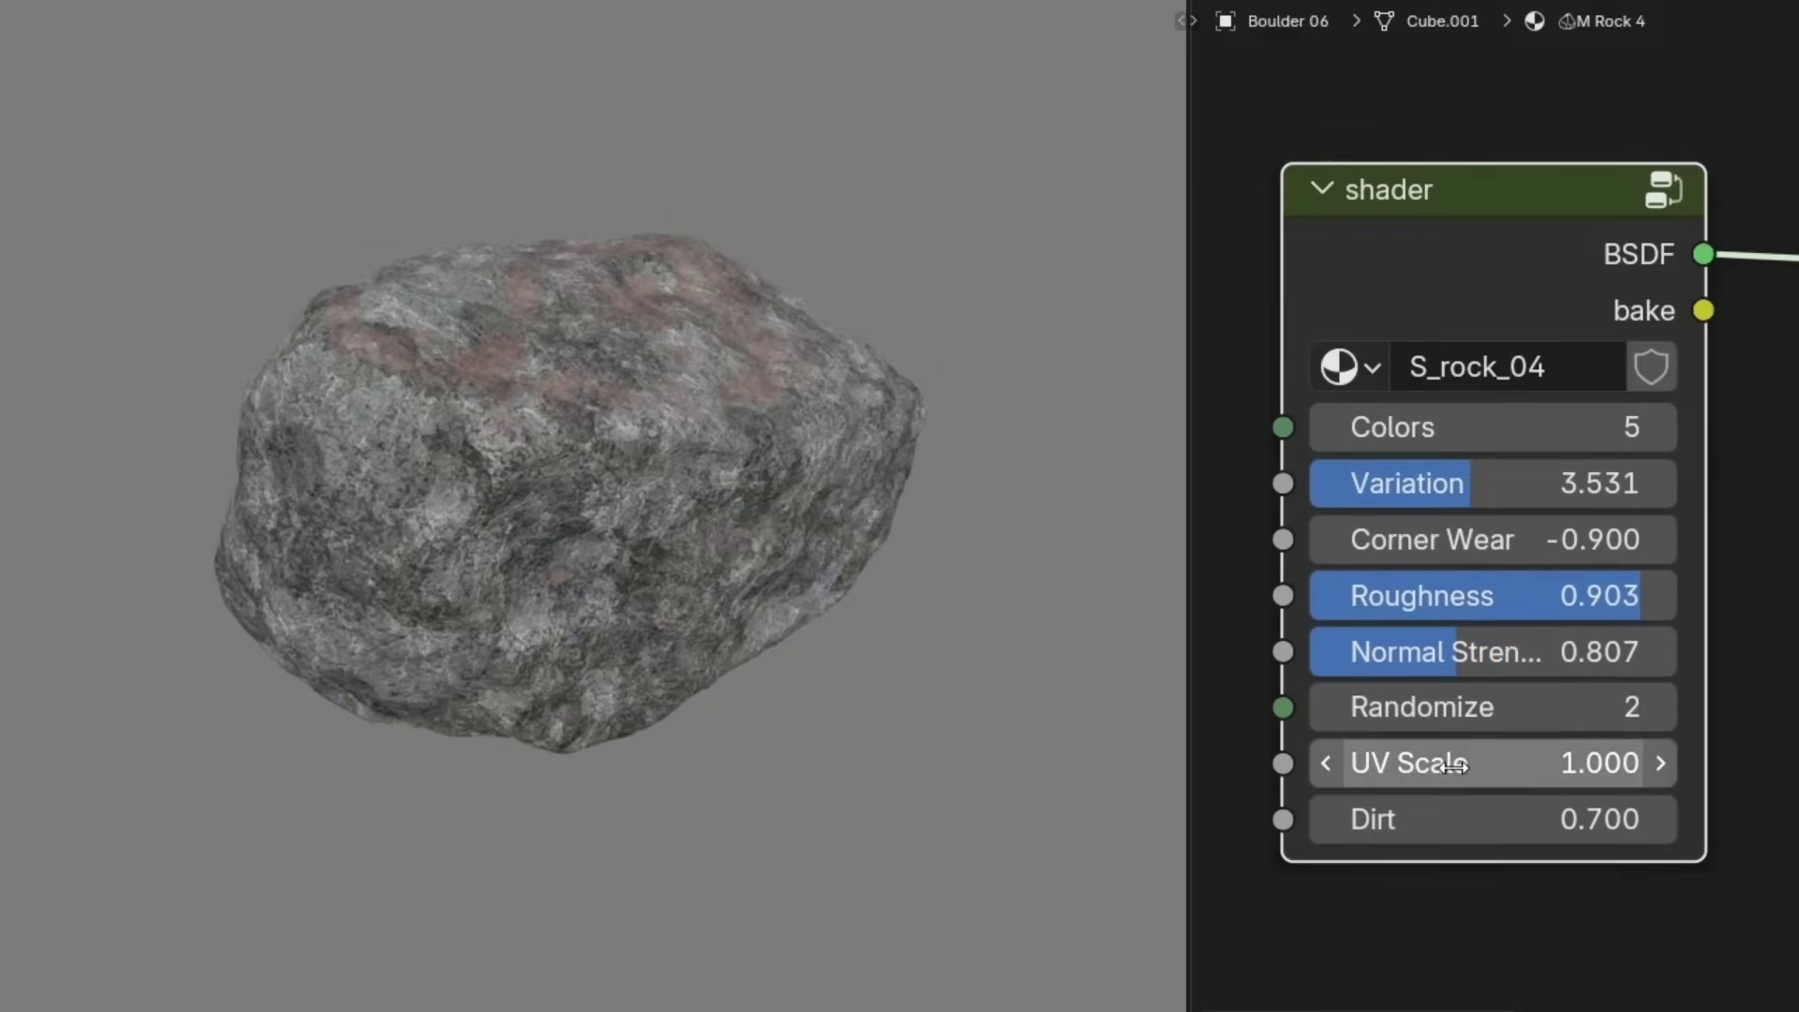
drag(1479, 812, 1574, 819)
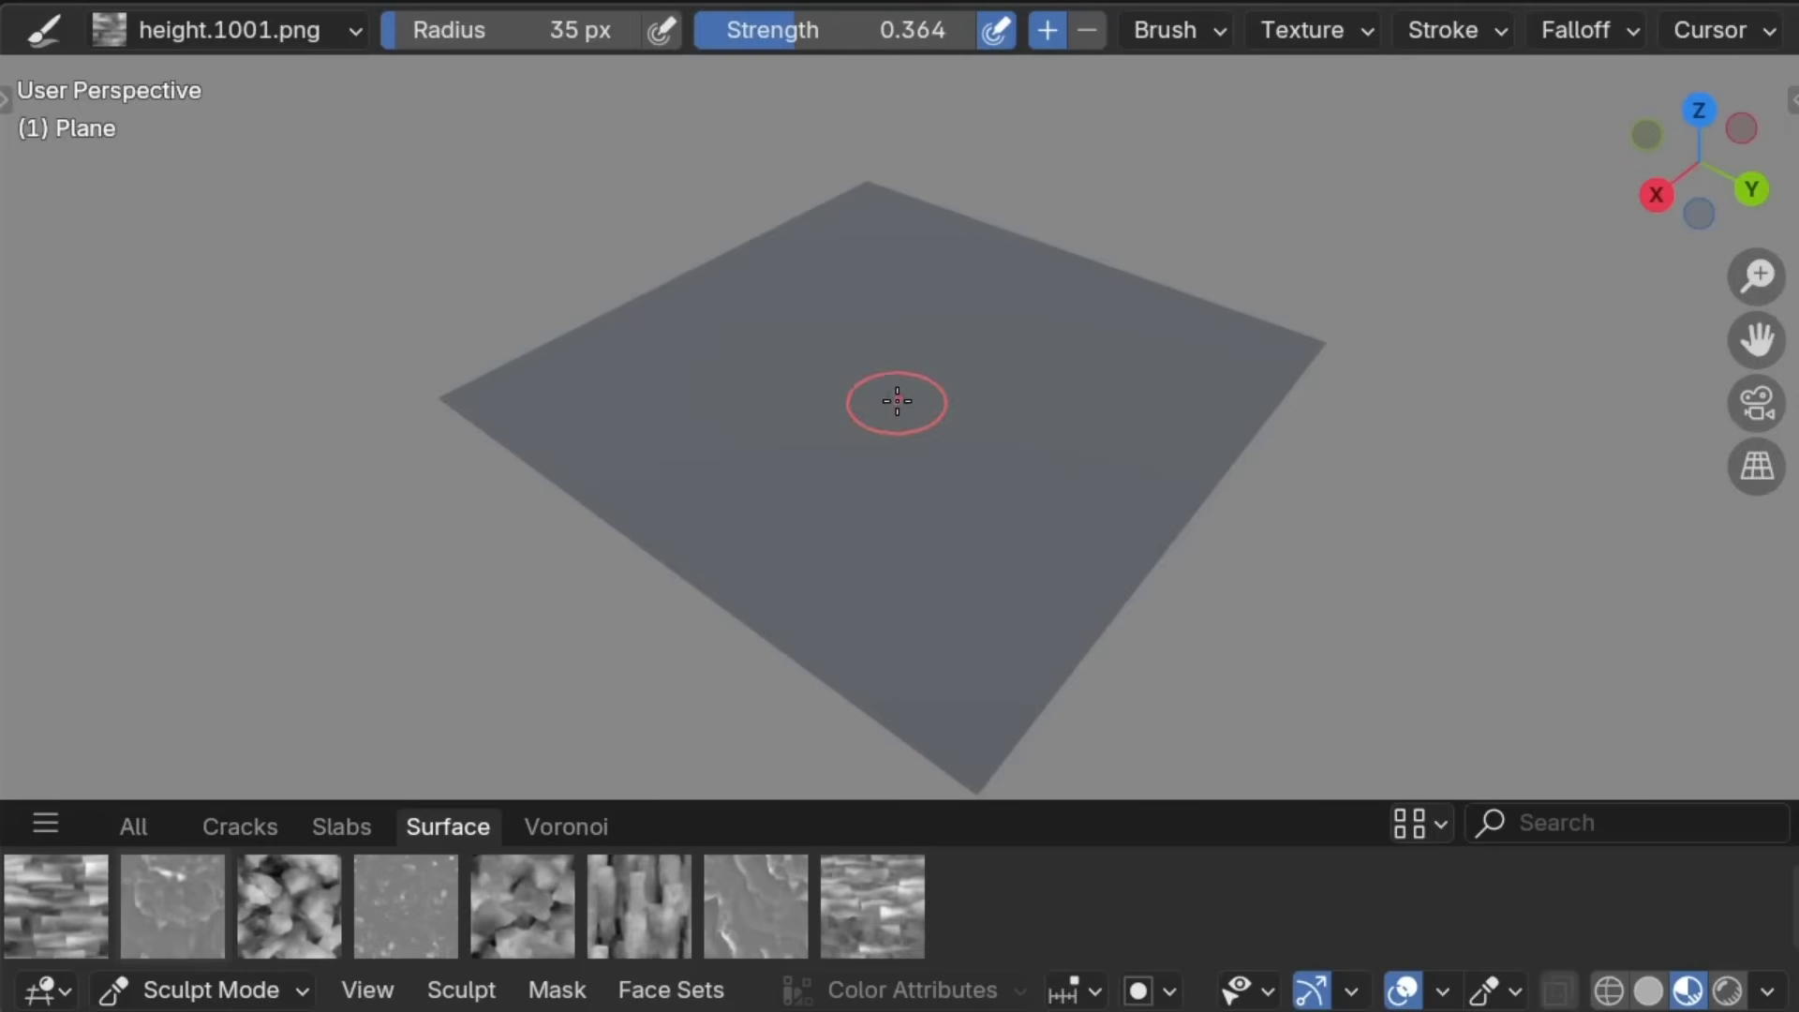
drag(895, 402, 1192, 777)
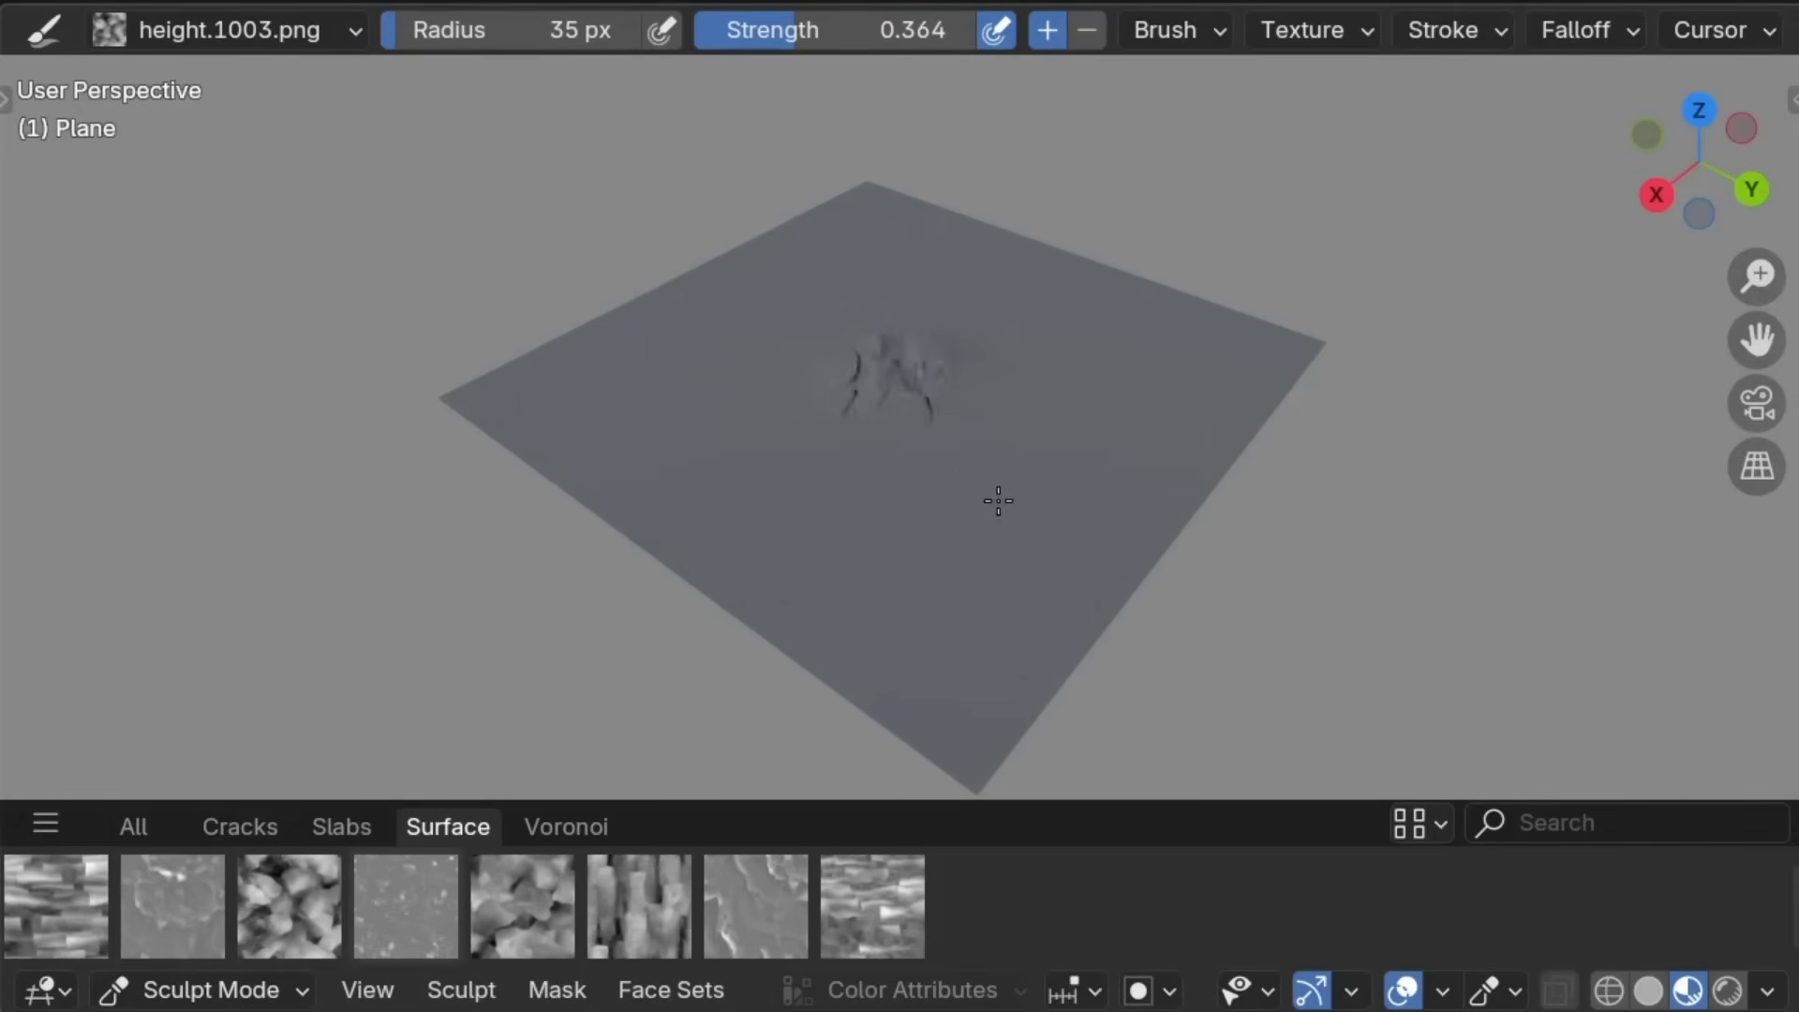
Sculpt crack textures across the whole plane.
drag(1011, 517, 1220, 743)
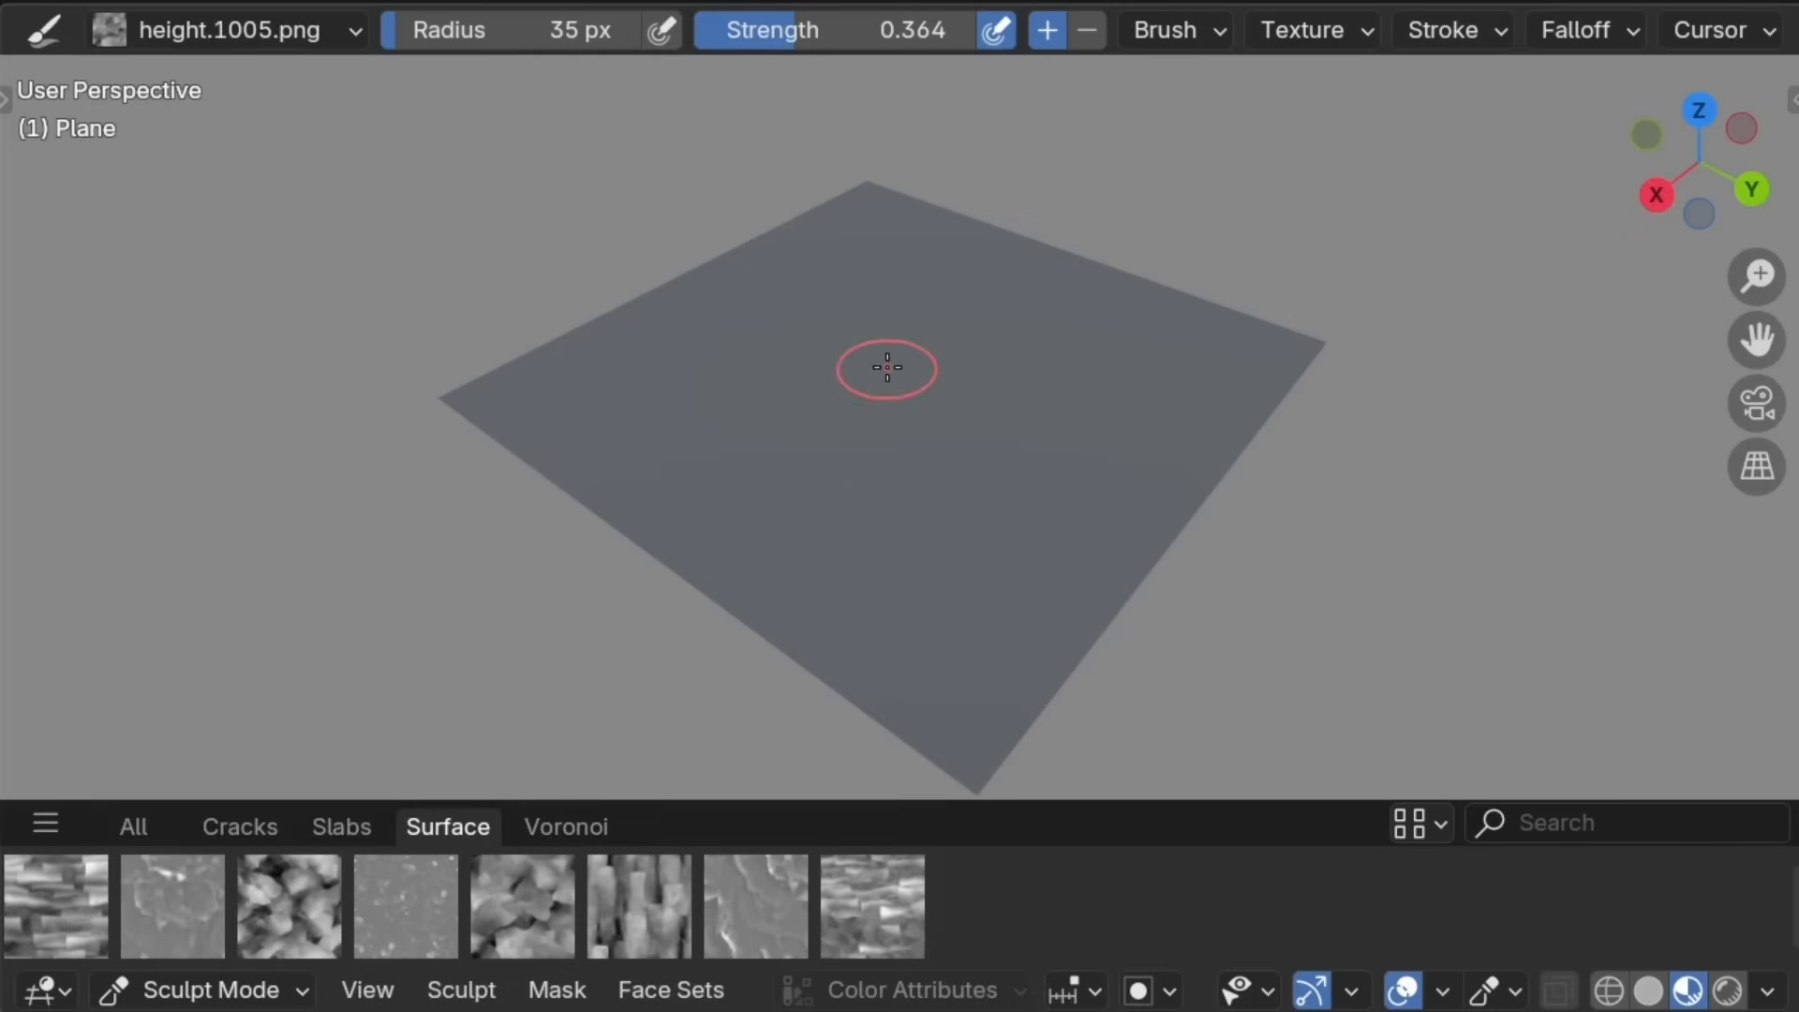
drag(886, 367, 1238, 751)
key(ctrl+z)
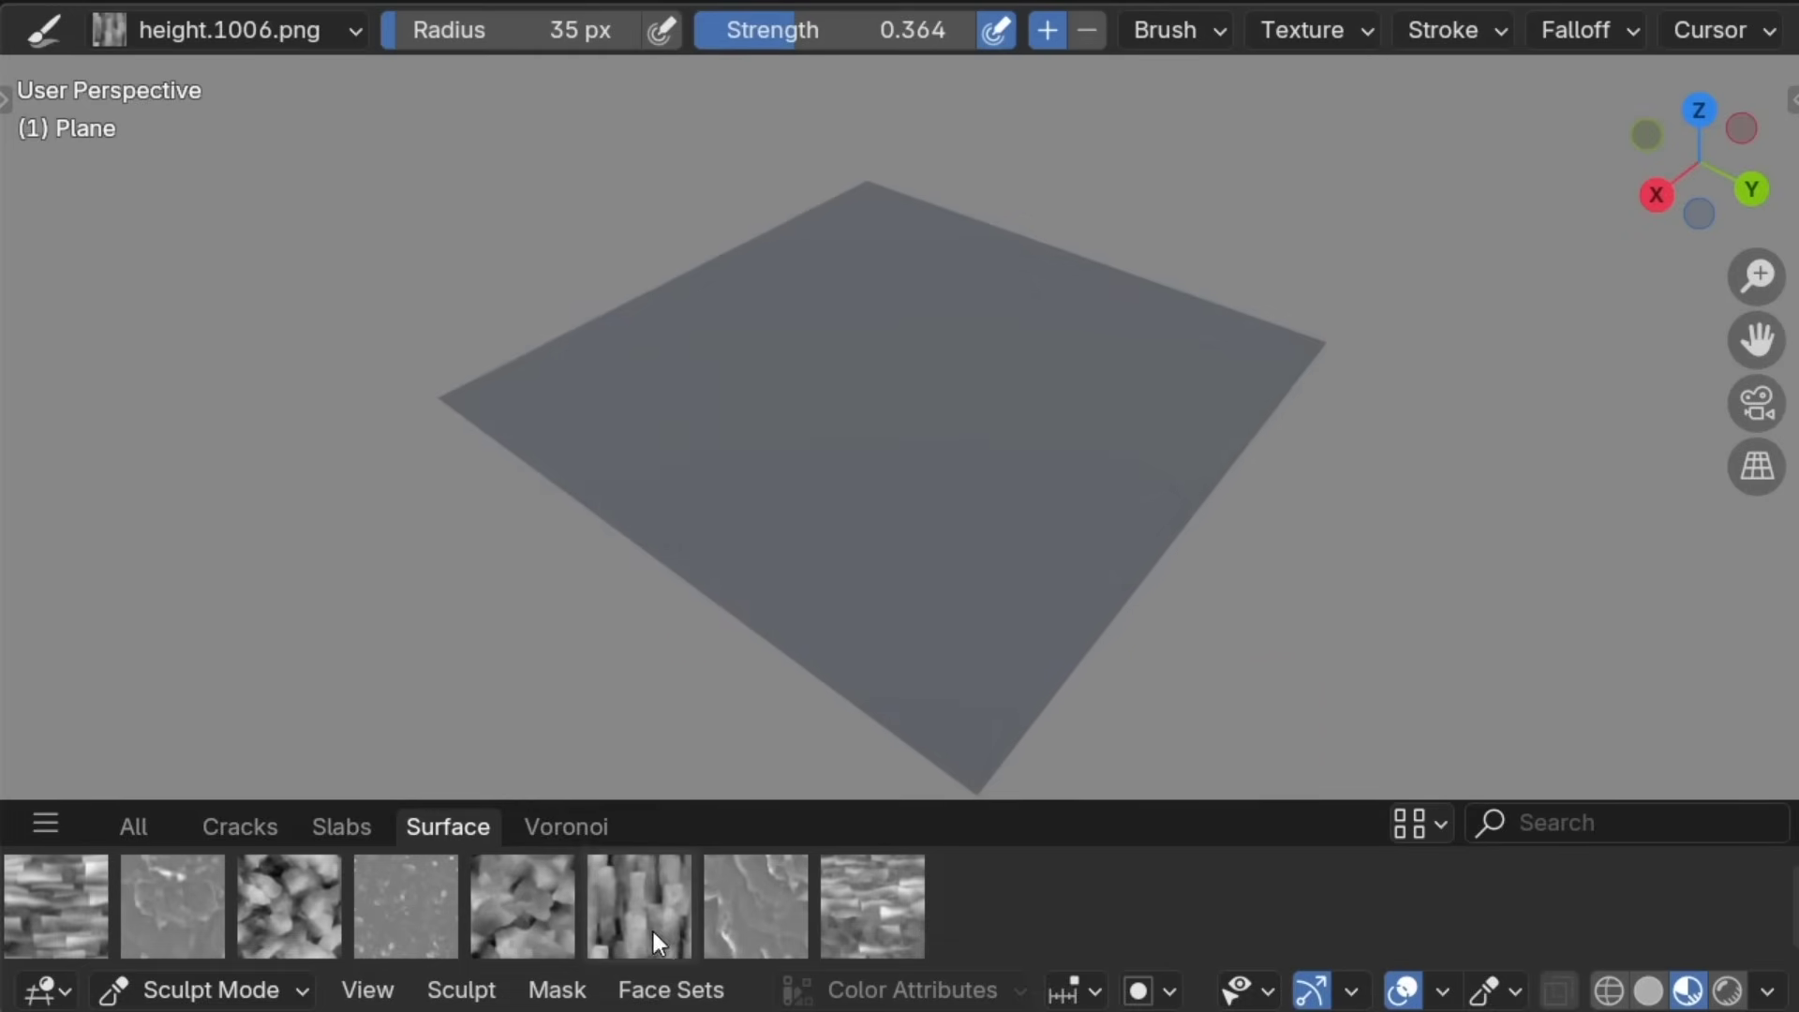
drag(1062, 631, 1237, 750)
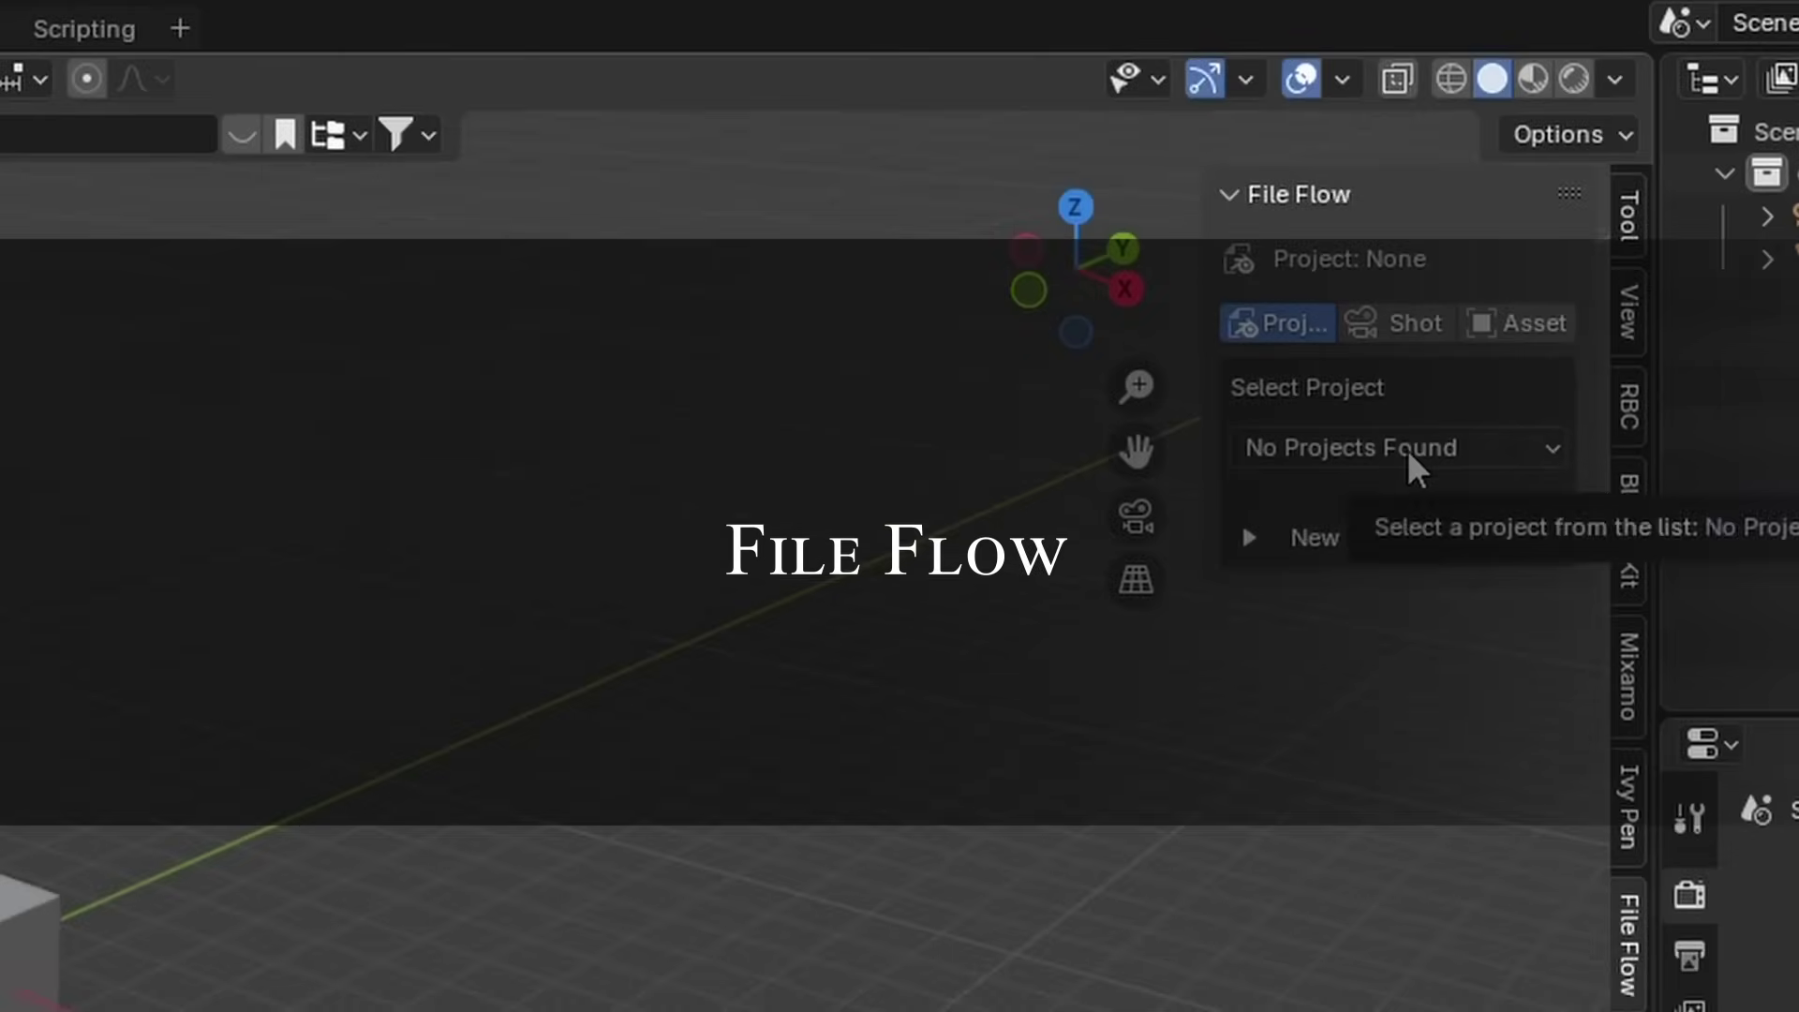
Set the TestProject folder as the new project's path and make TestProject current.
click(1321, 540)
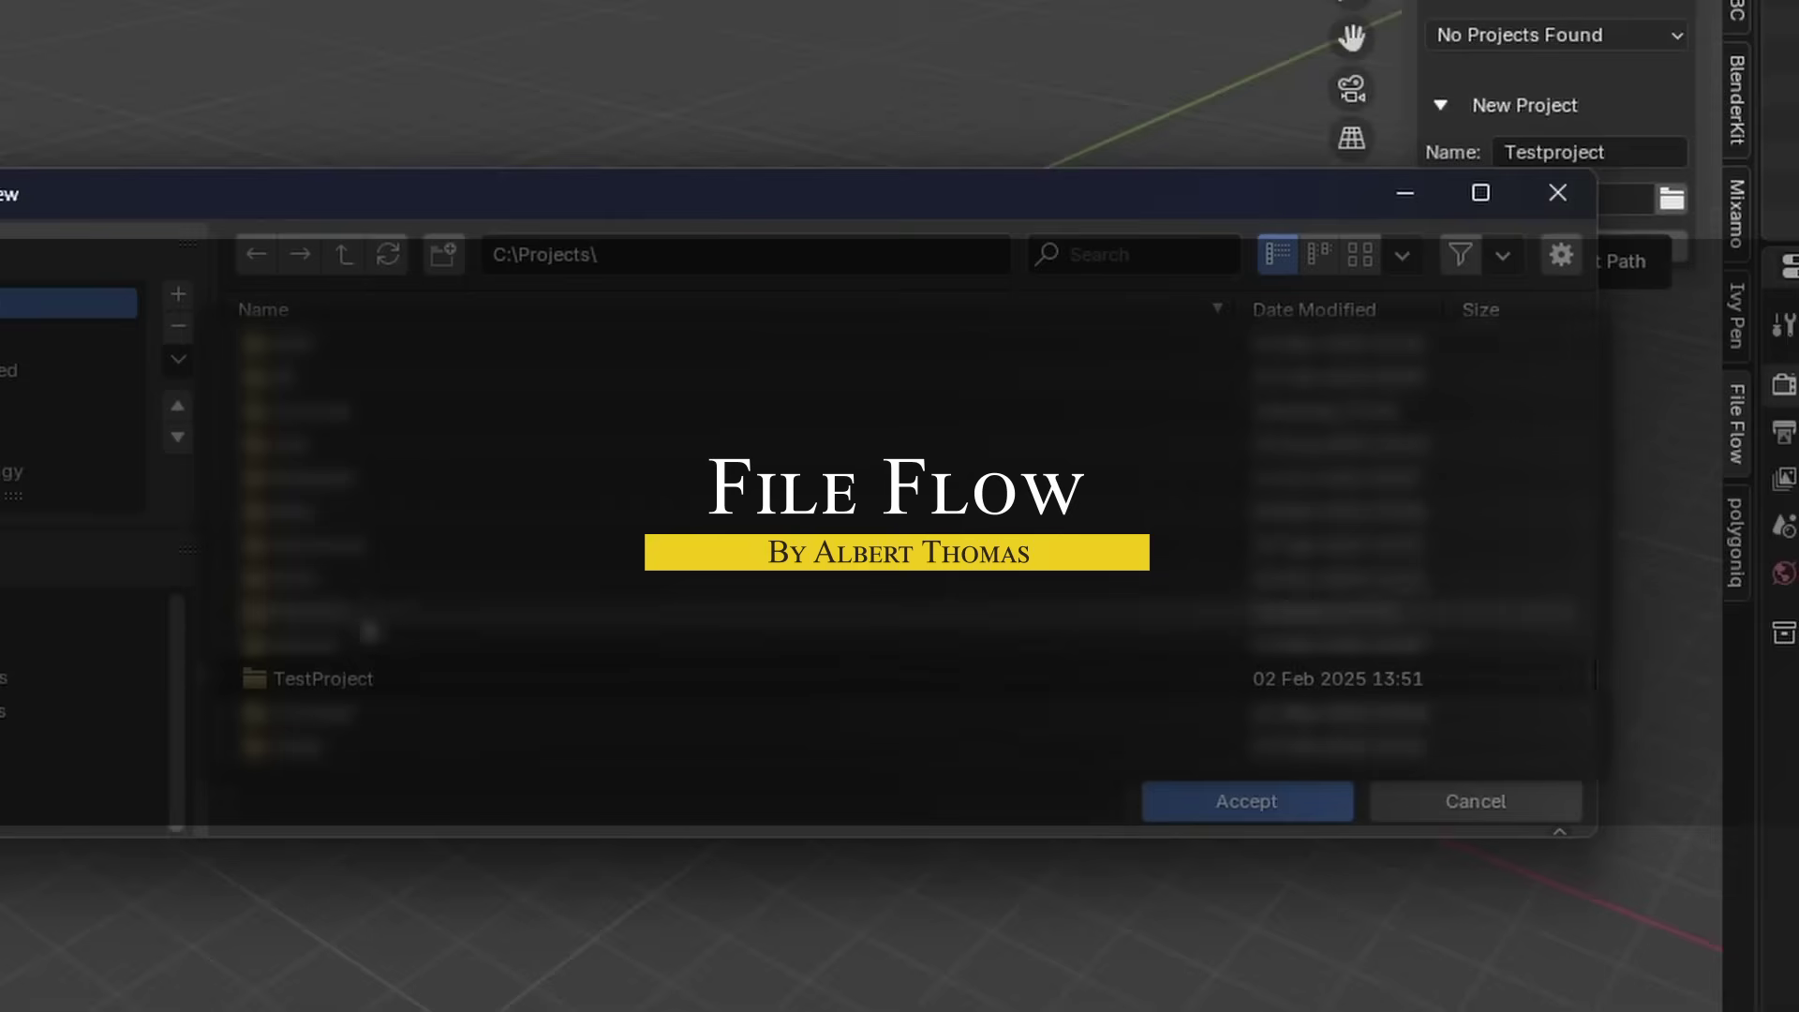
double_click(300, 683)
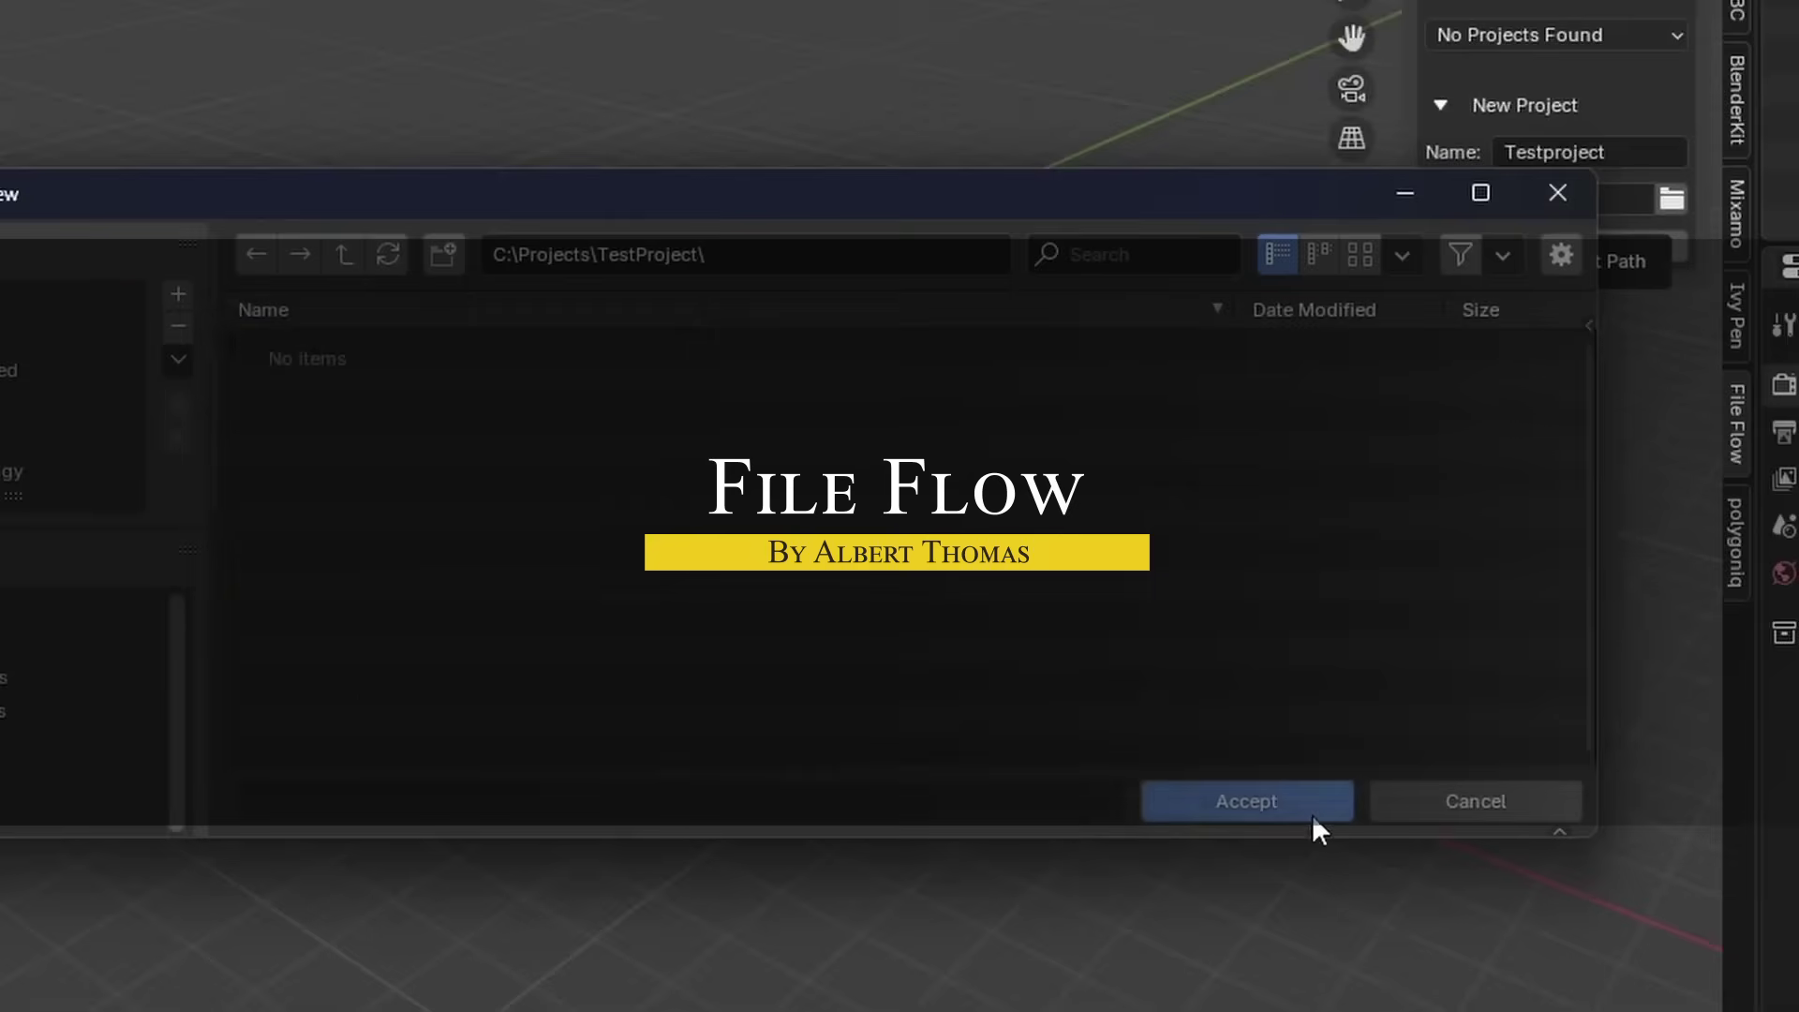
click(1297, 807)
click(1096, 596)
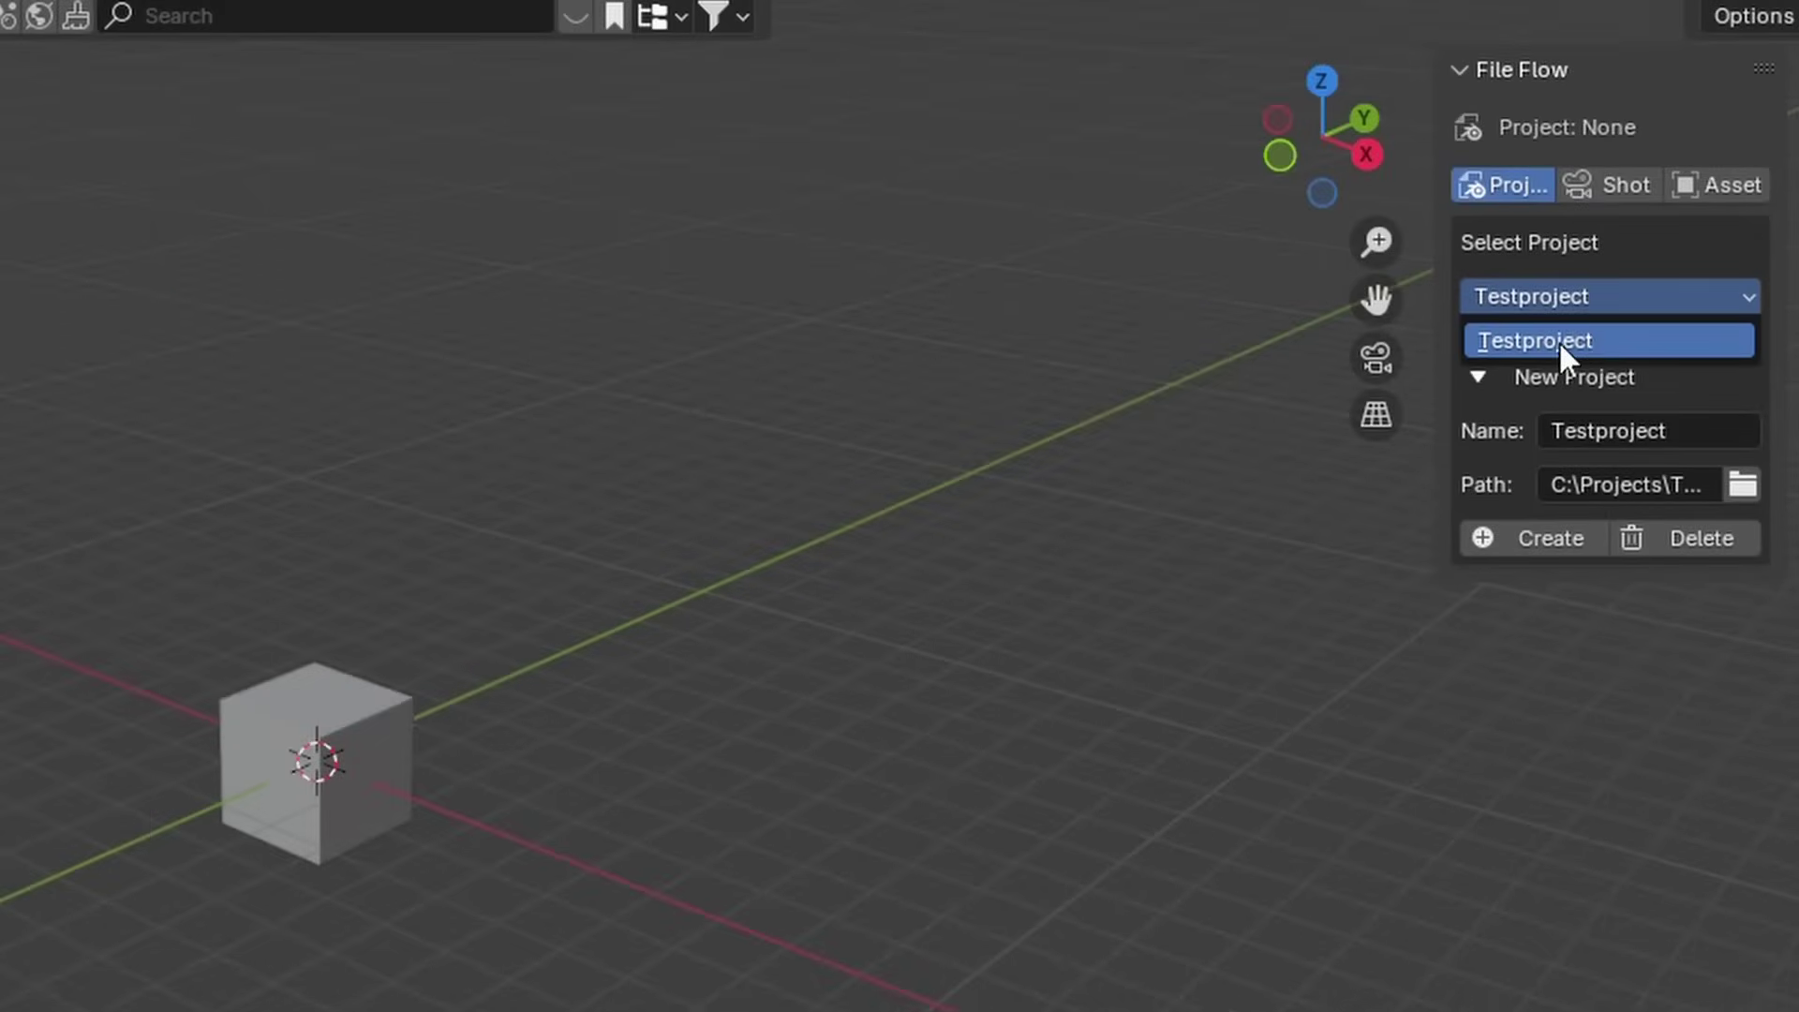
click(1609, 340)
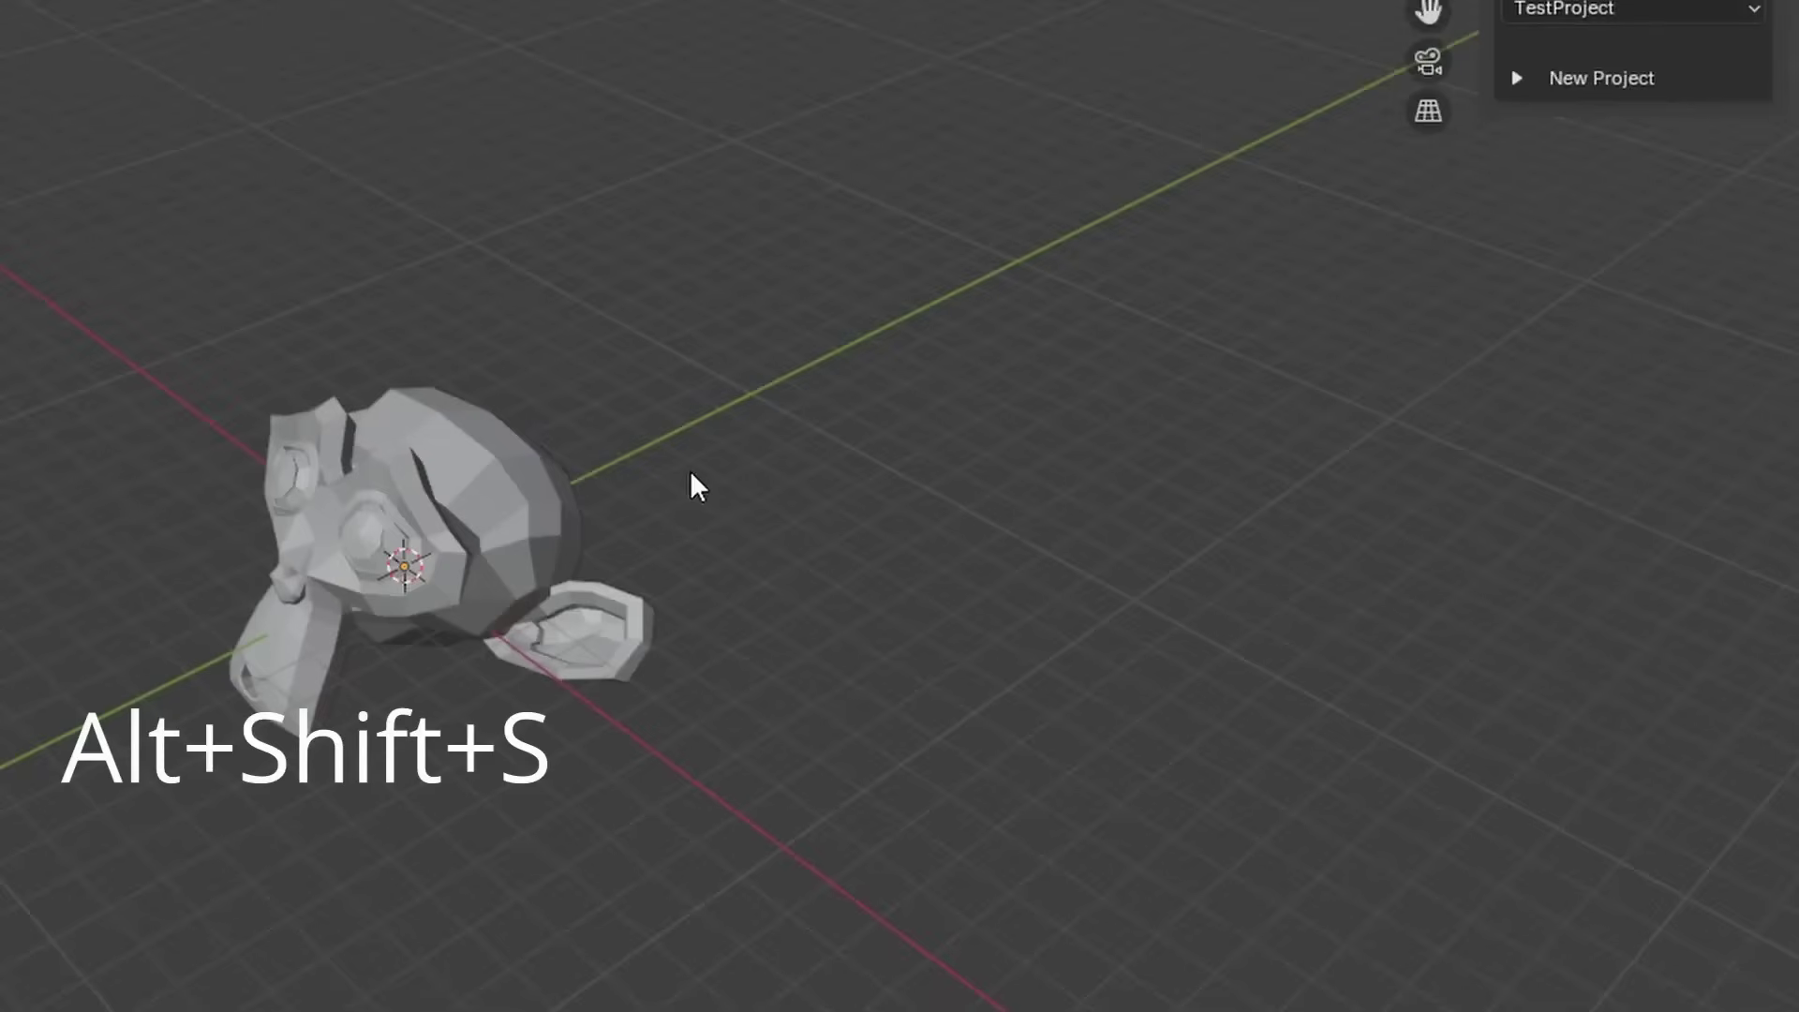
In the project save options, keep TestProject and set the reel naming to Custom.
key(alt+shift+s)
click(776, 551)
click(748, 651)
click(813, 698)
click(813, 695)
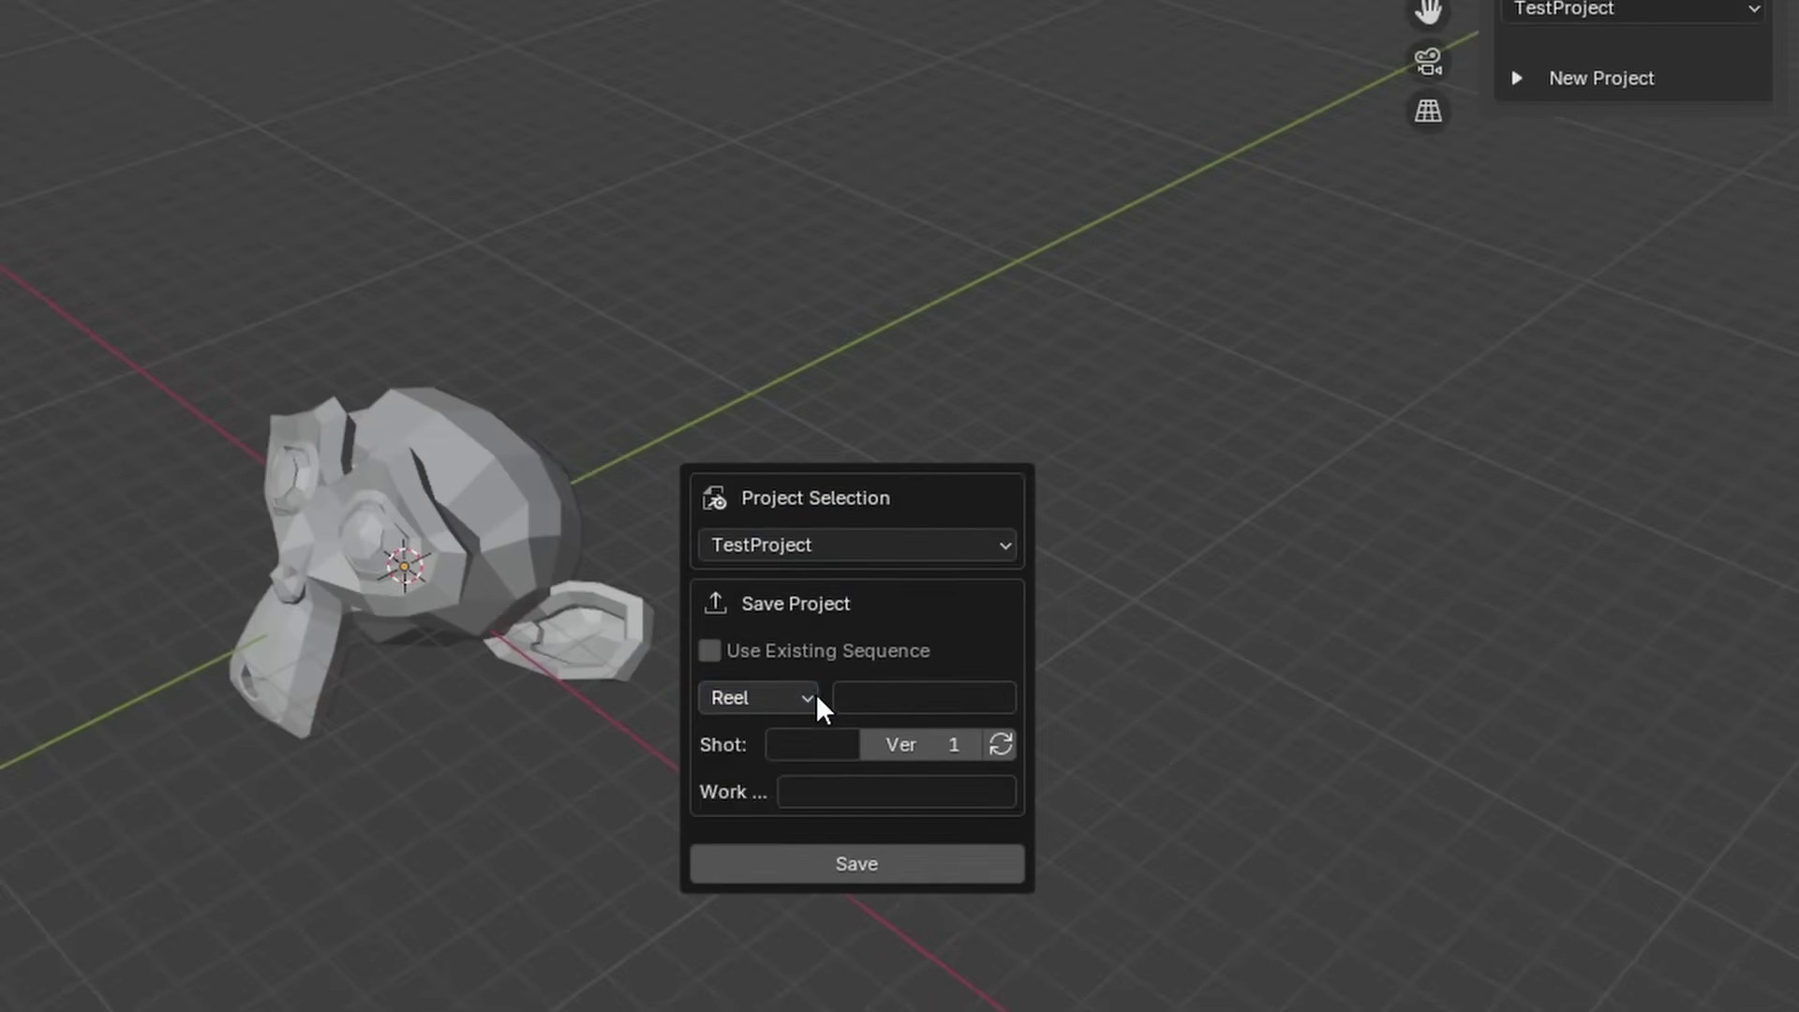
click(904, 696)
text(1)
key(BackSpace)
click(806, 698)
click(747, 937)
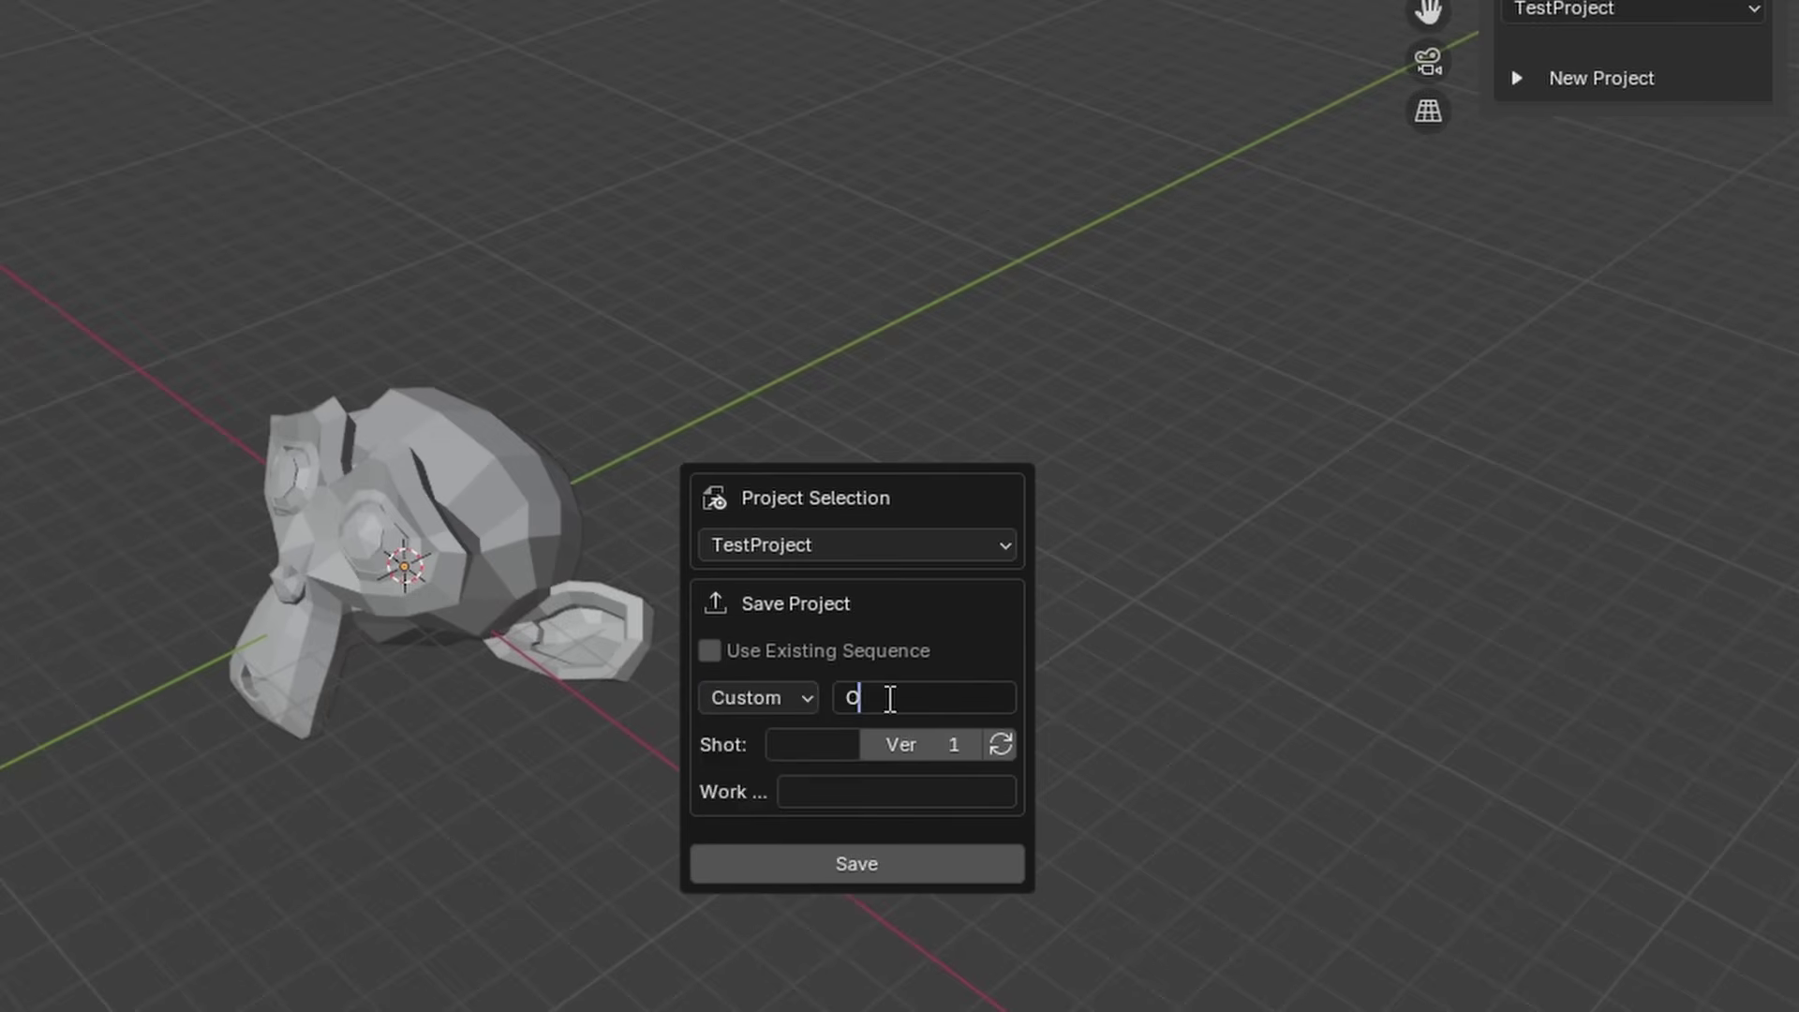
Save the file into the project, then save a new version with work name lighting.
click(872, 864)
click(791, 924)
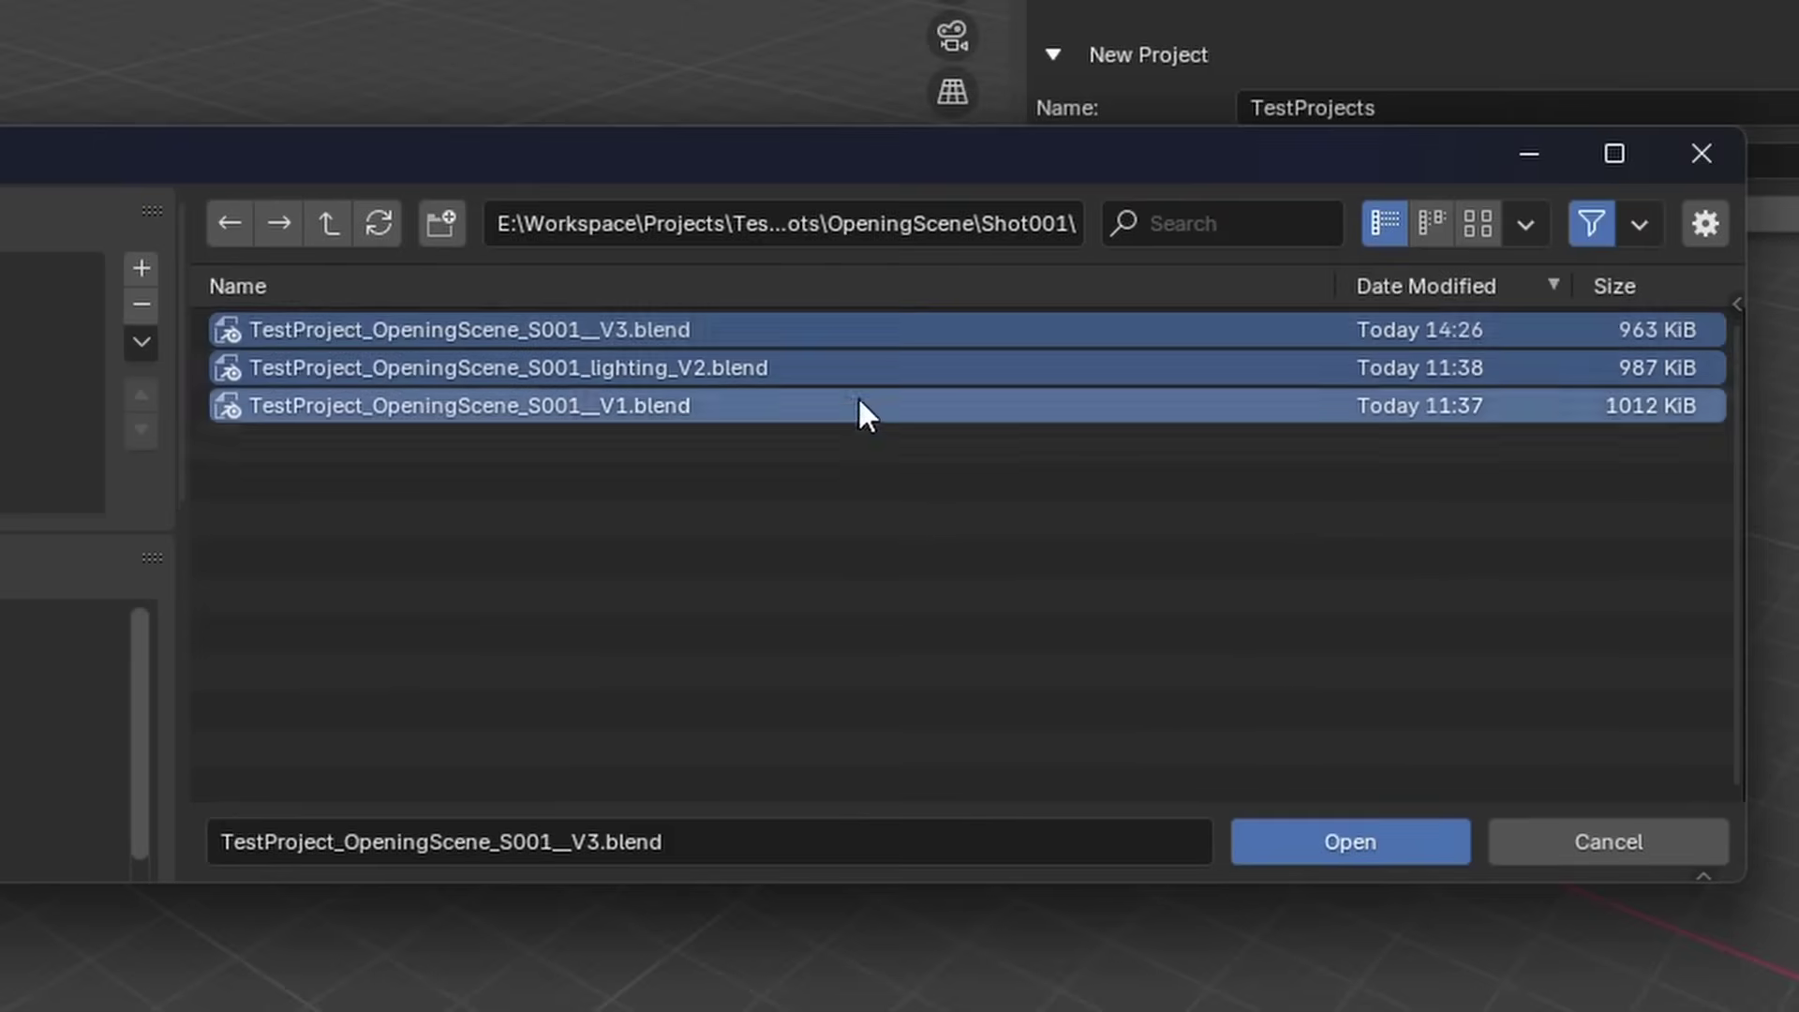
click(328, 223)
click(339, 228)
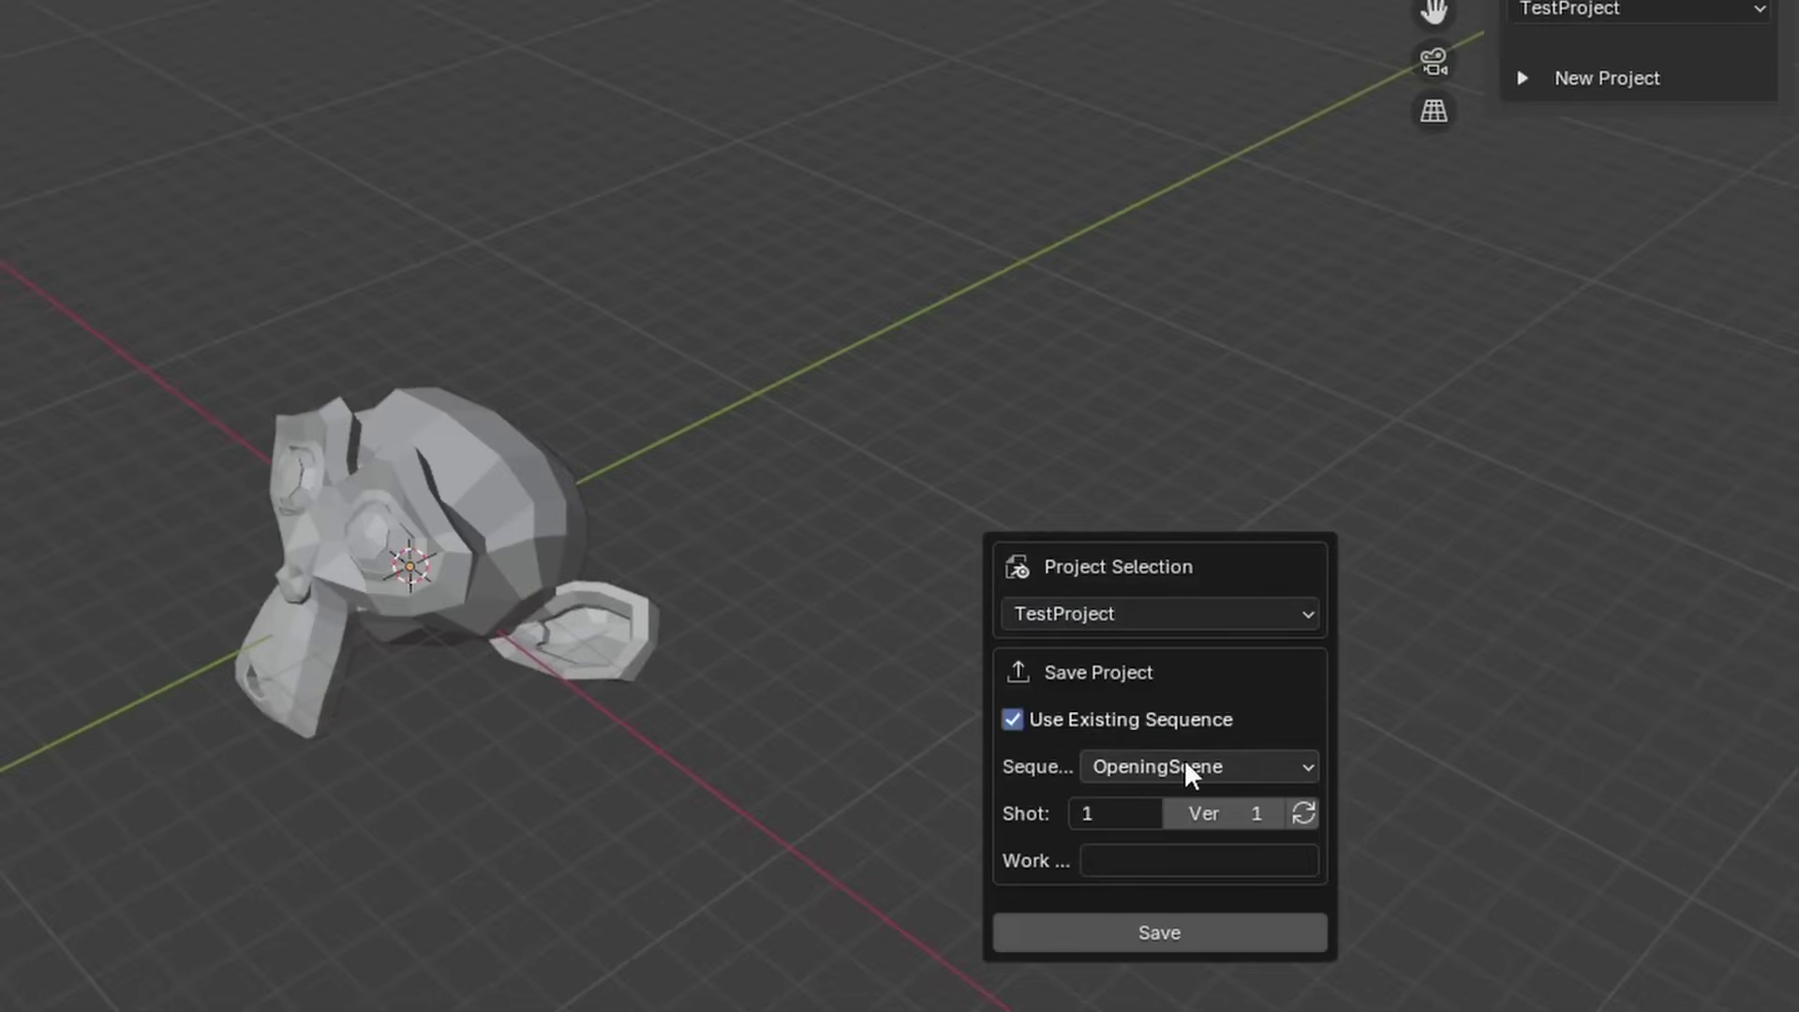
click(1188, 863)
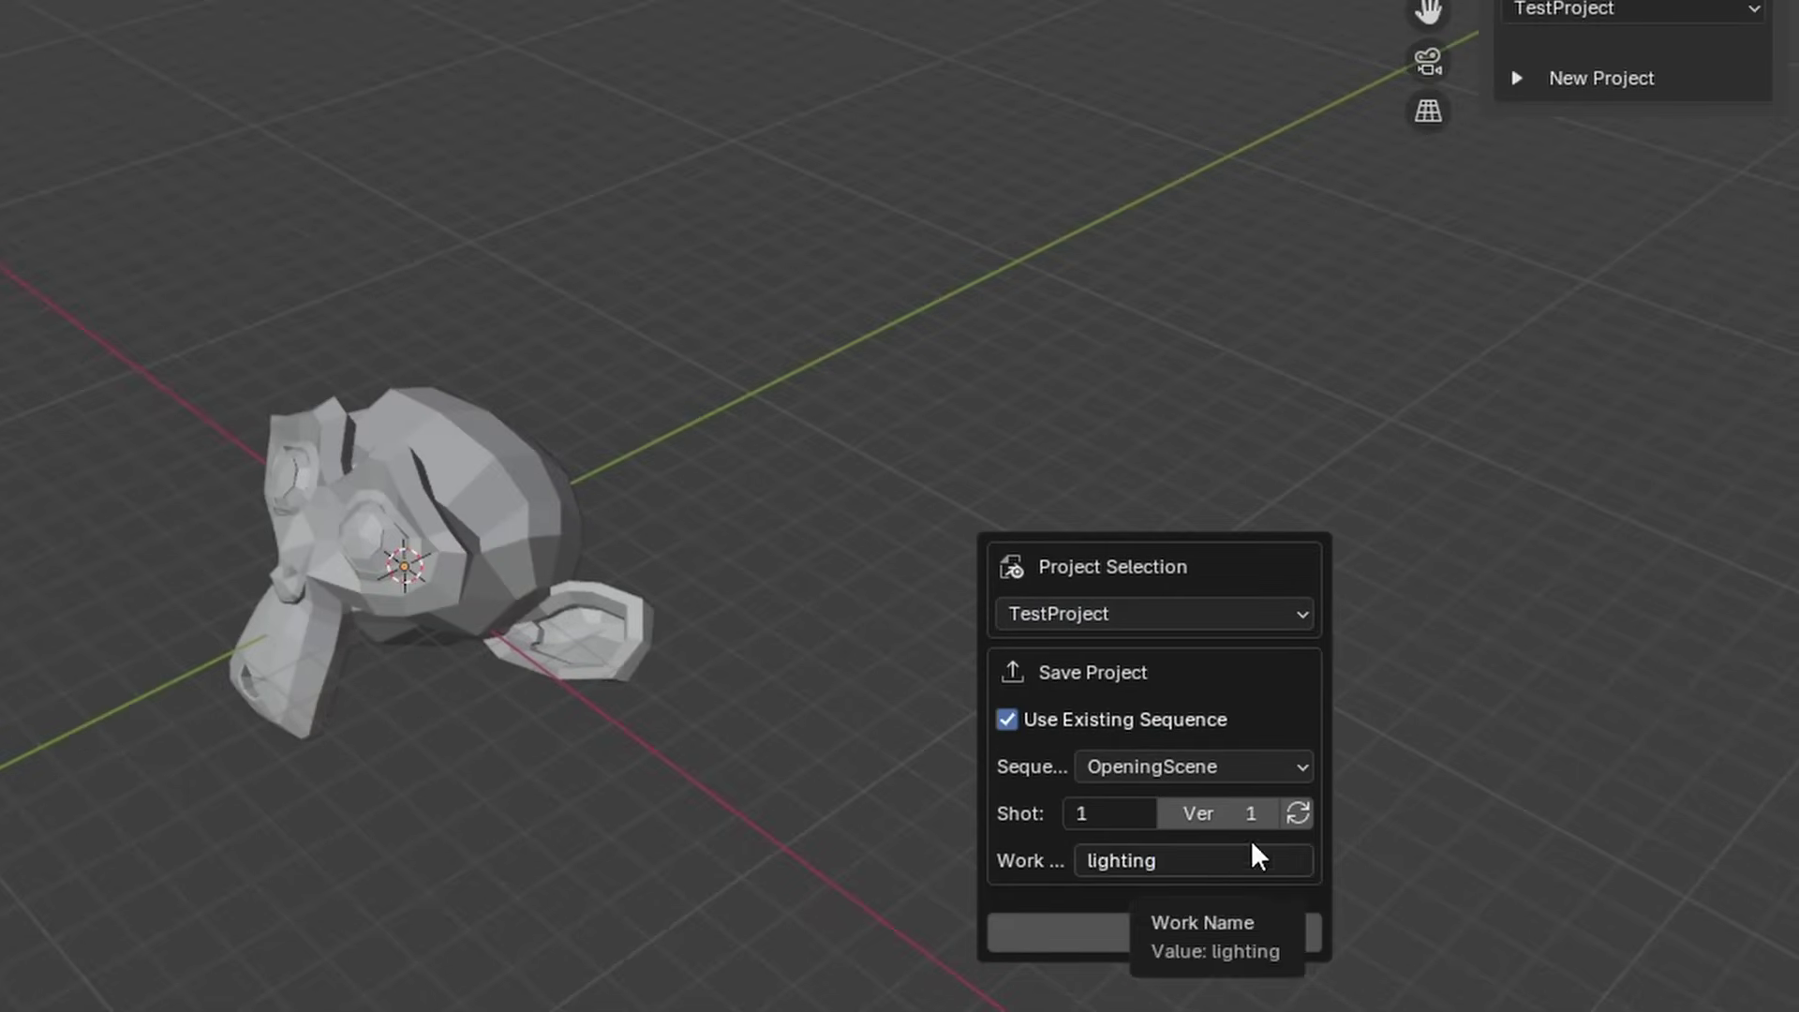
click(1139, 933)
click(1100, 1000)
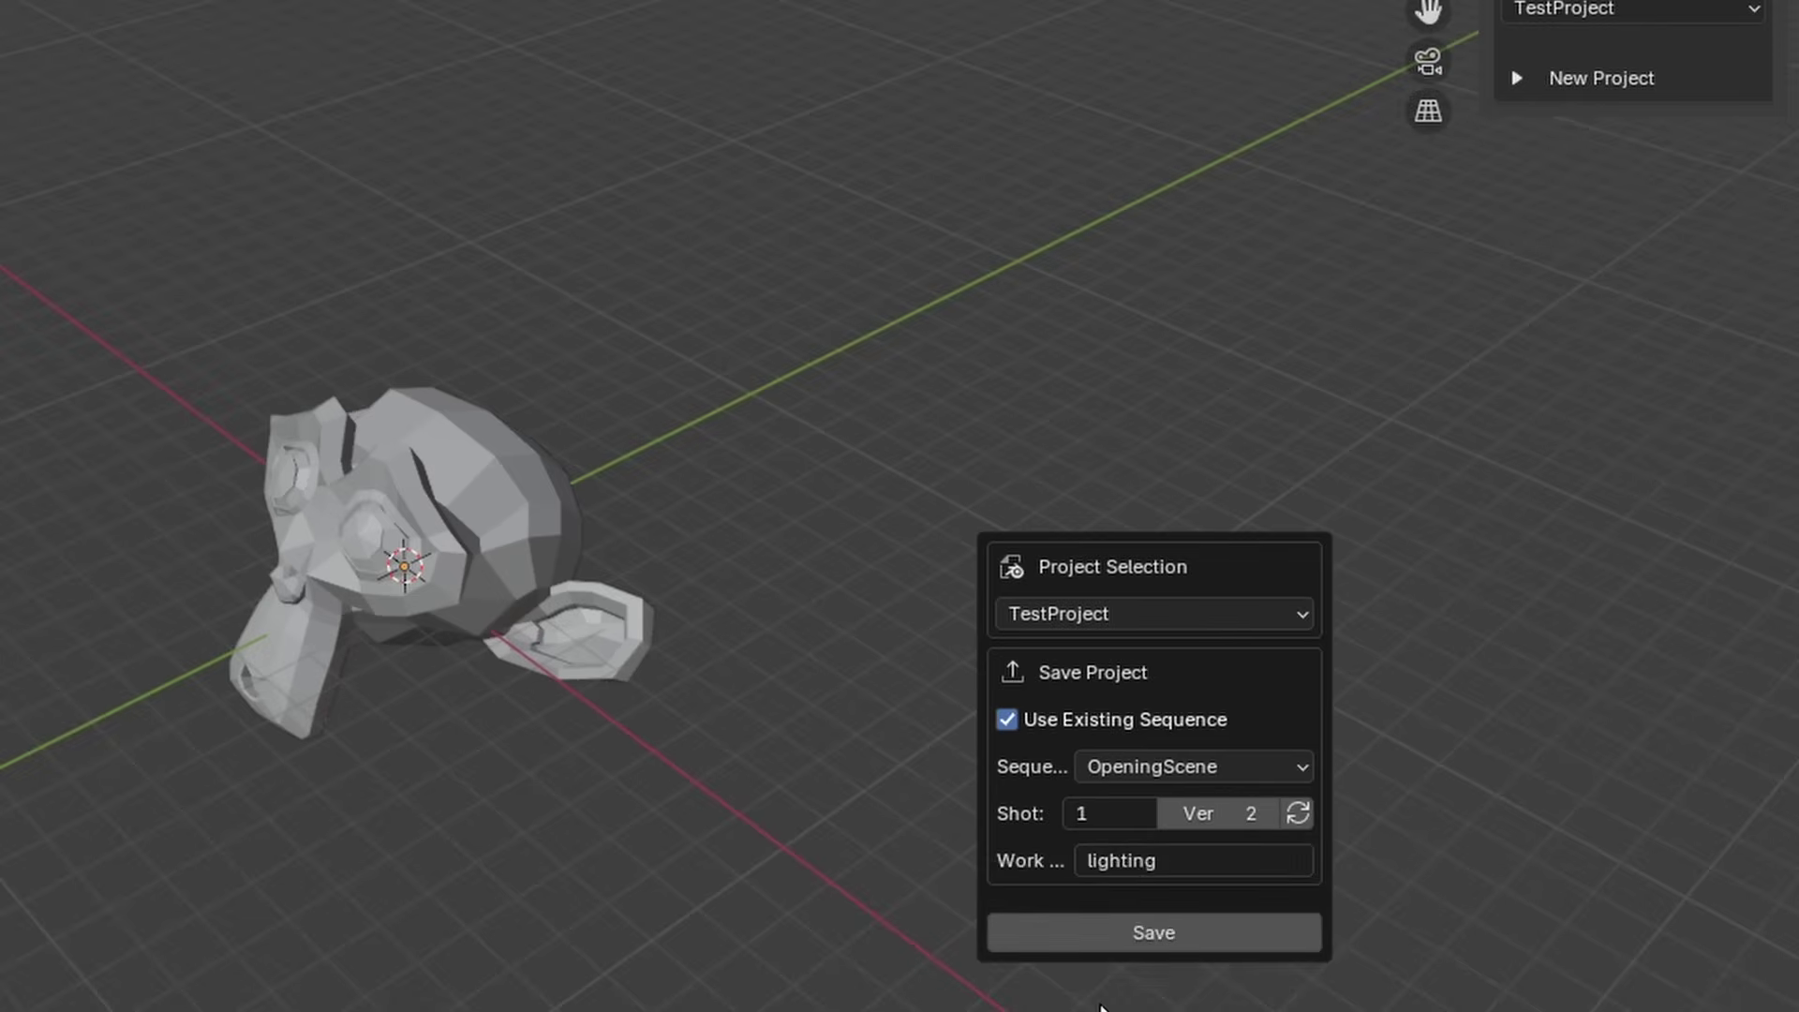
Open the latest file of TestProject's OpeningScene shot 1, discarding unsaved changes.
key(alt+shift+d)
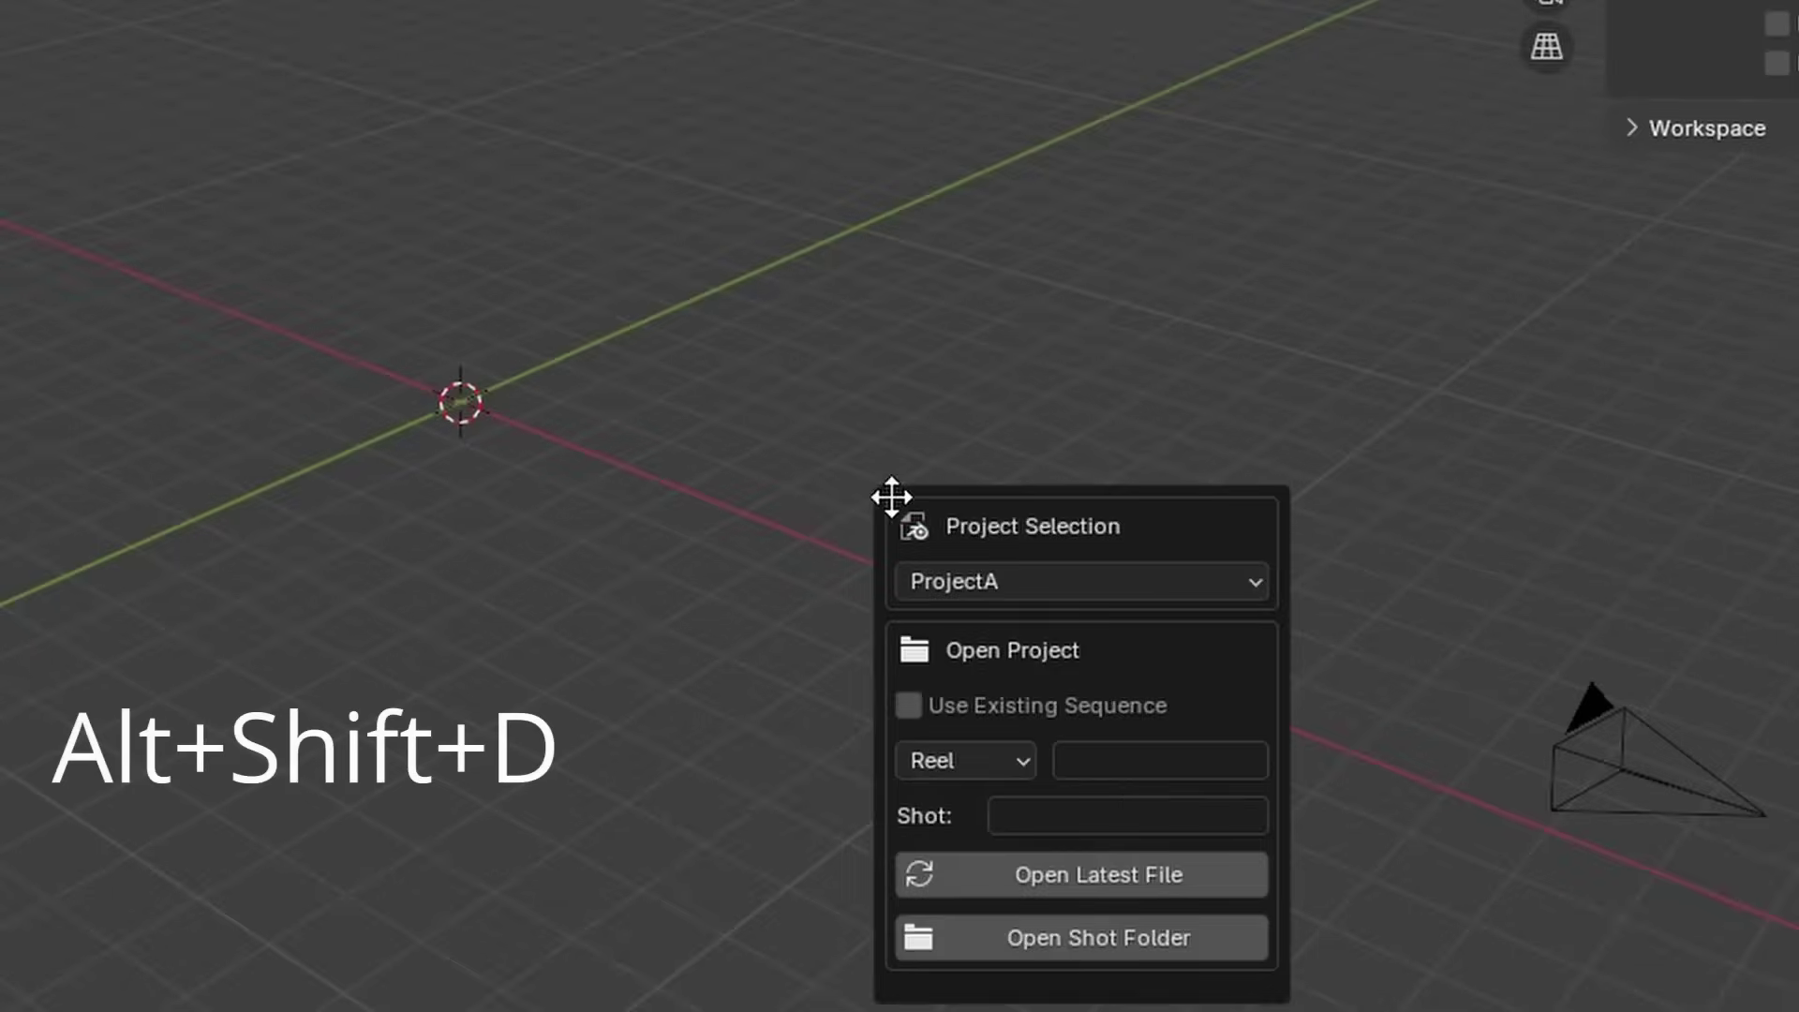
click(1021, 576)
click(1009, 707)
click(1052, 811)
text(1)
click(1084, 934)
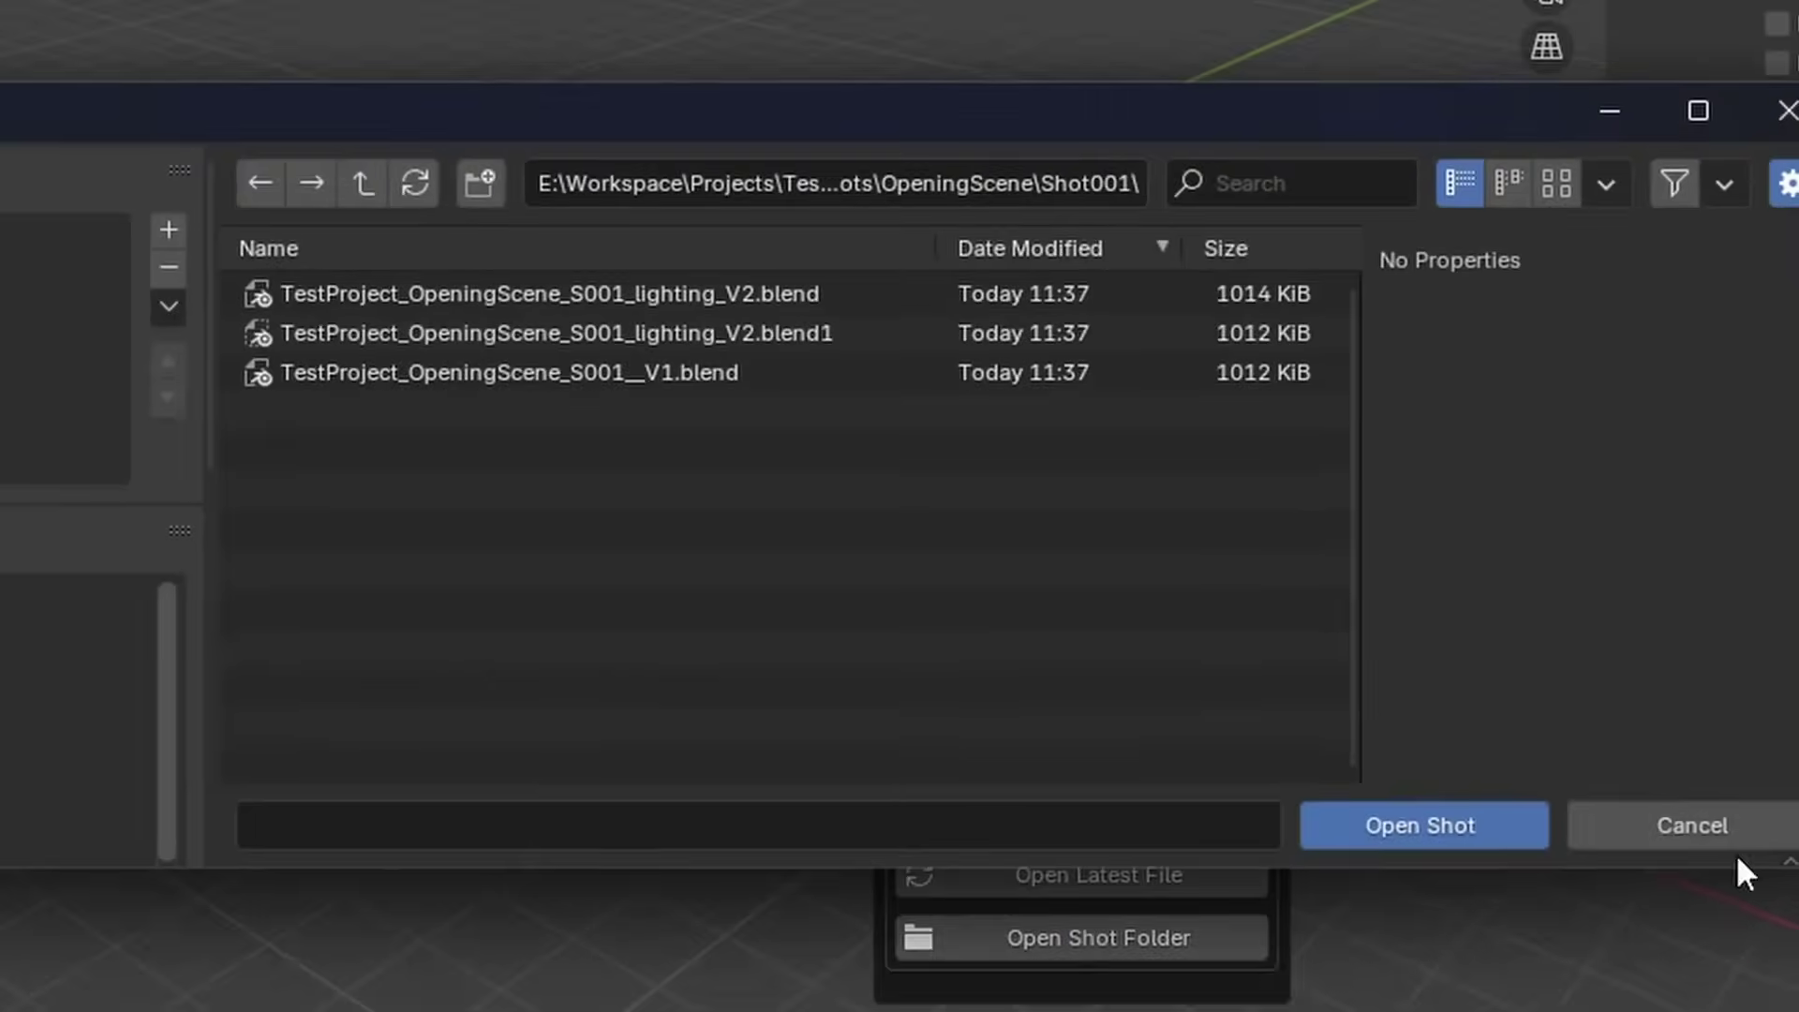
click(1720, 826)
click(1356, 787)
click(1260, 842)
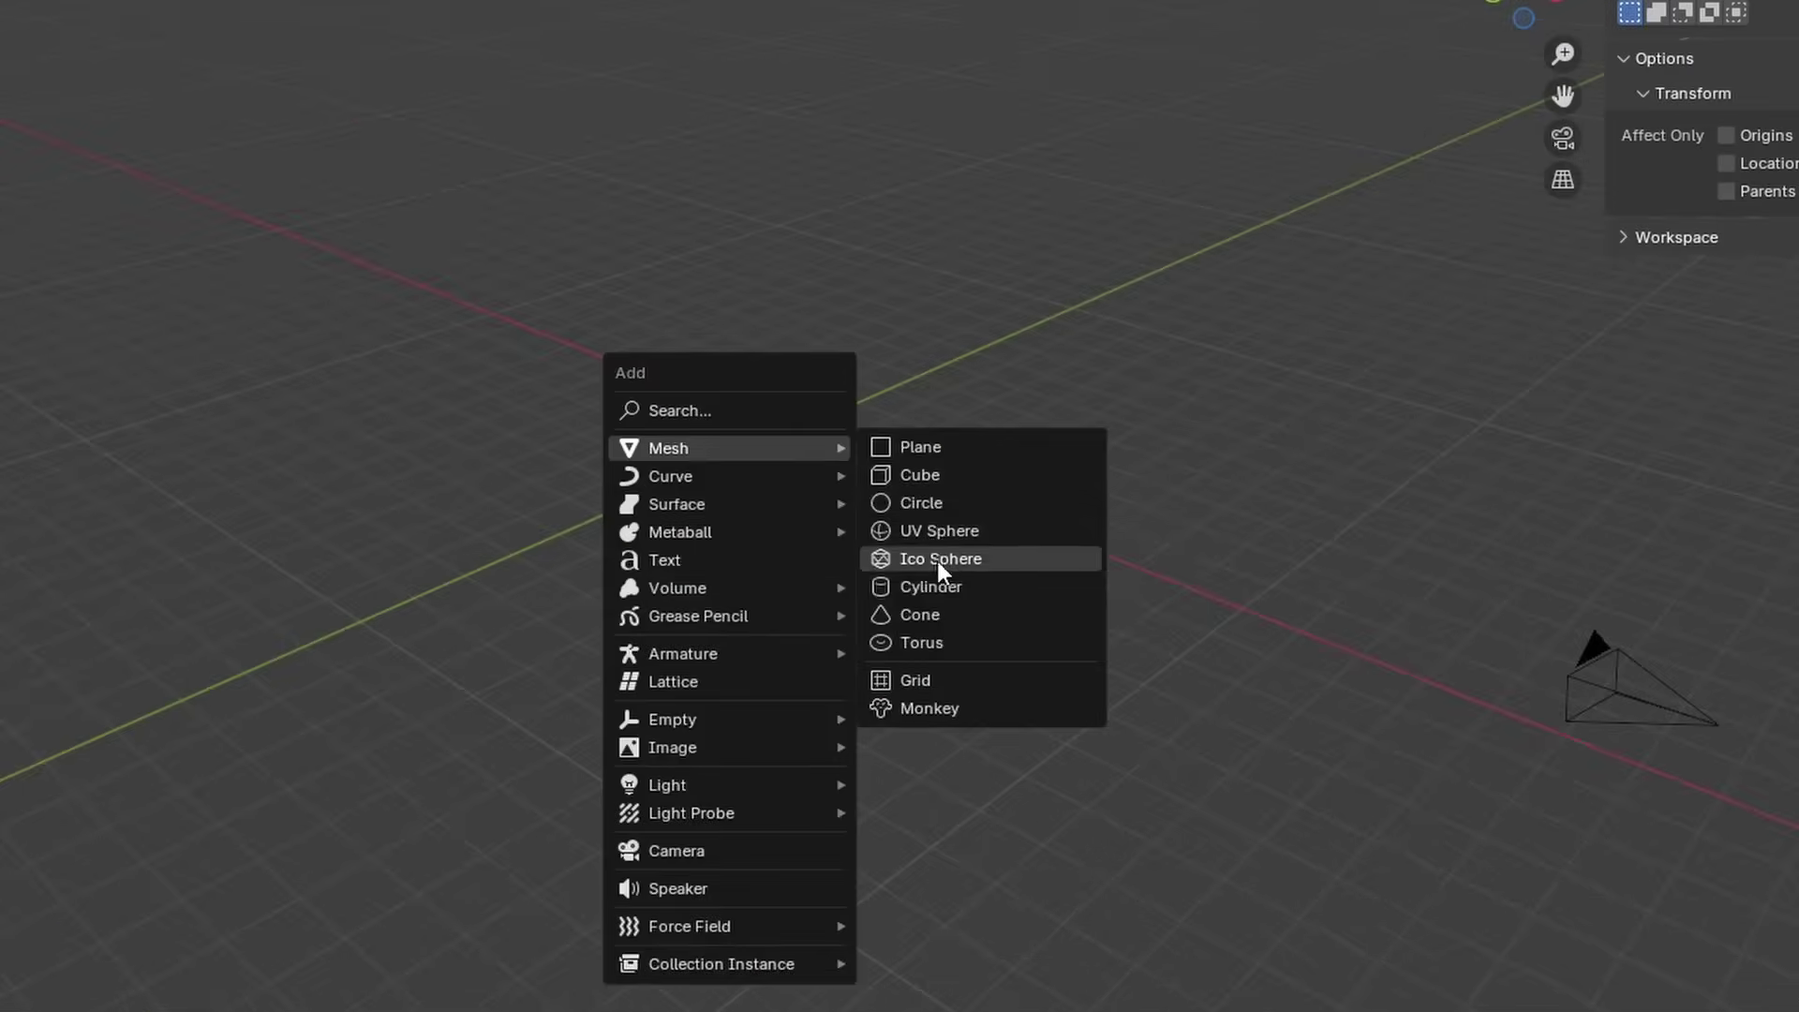
Add a scaled-up UV sphere and set the asset manager to TestProject, type Props.
click(937, 561)
key(s)
key(alt+shift+a)
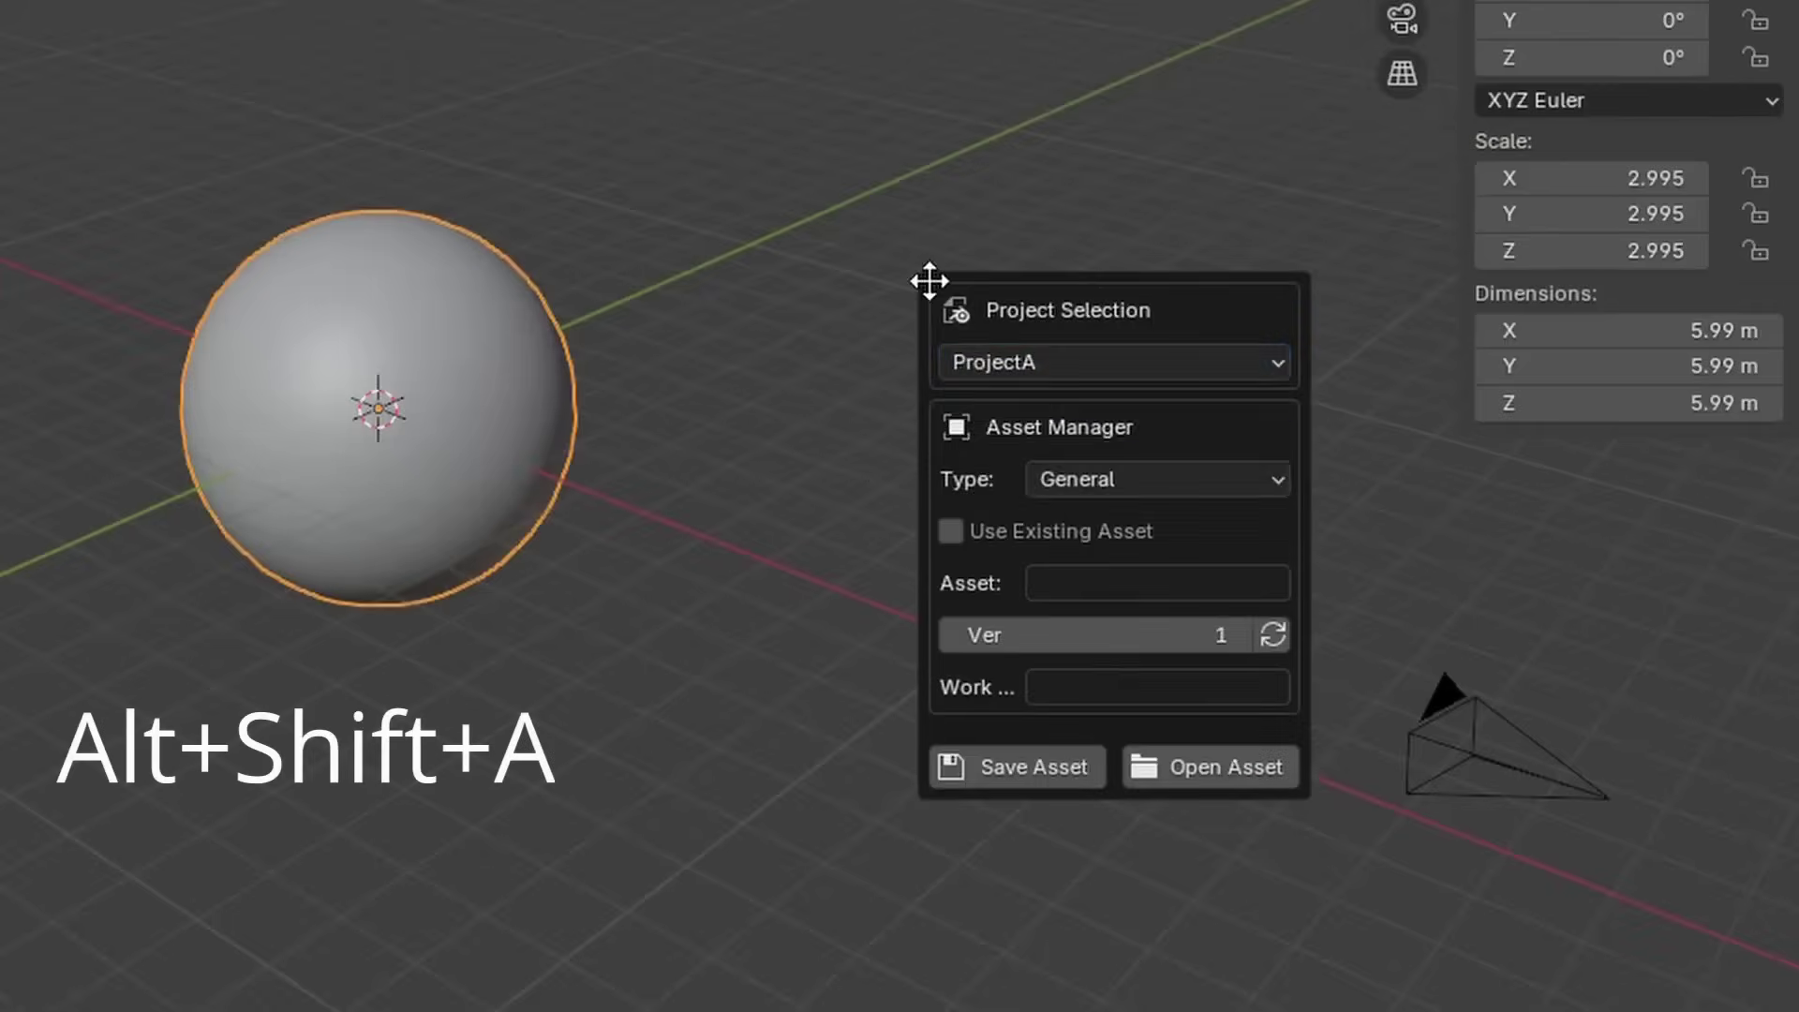
click(1115, 362)
click(1115, 412)
click(1128, 477)
click(1125, 686)
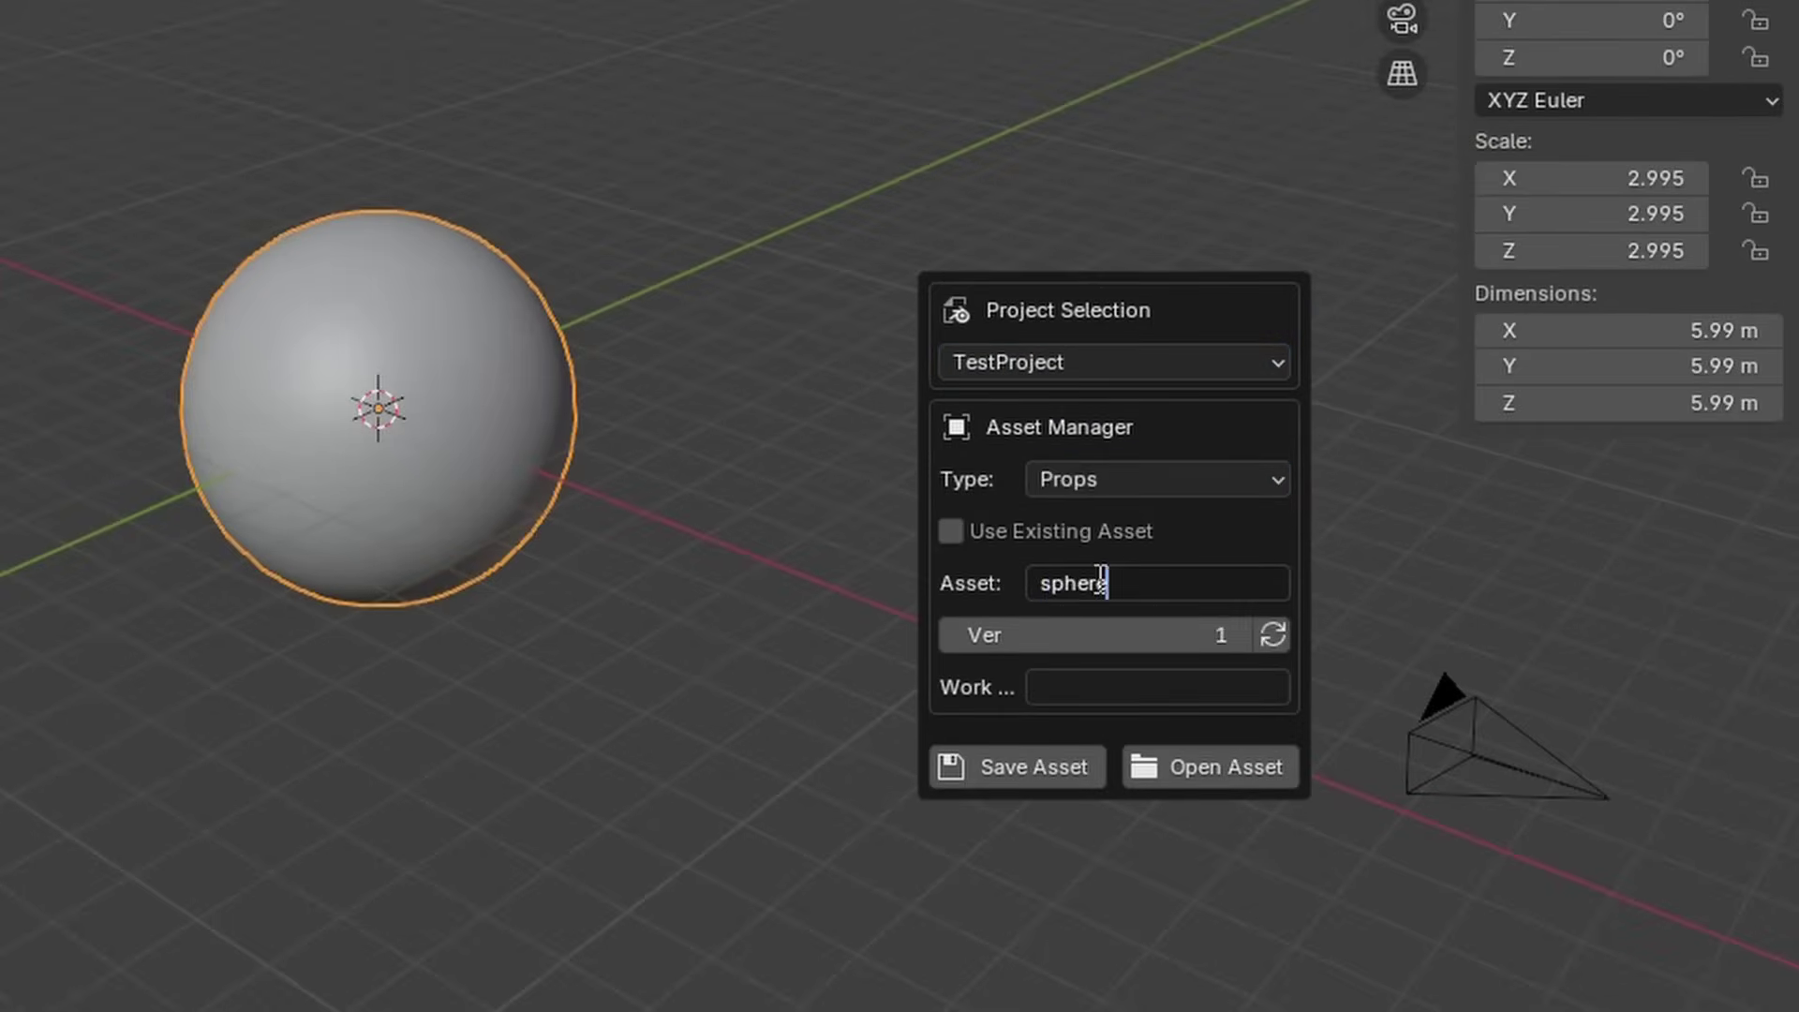
Name the asset sphere with work name model and save it.
click(1101, 578)
text(sphere)
key(Return)
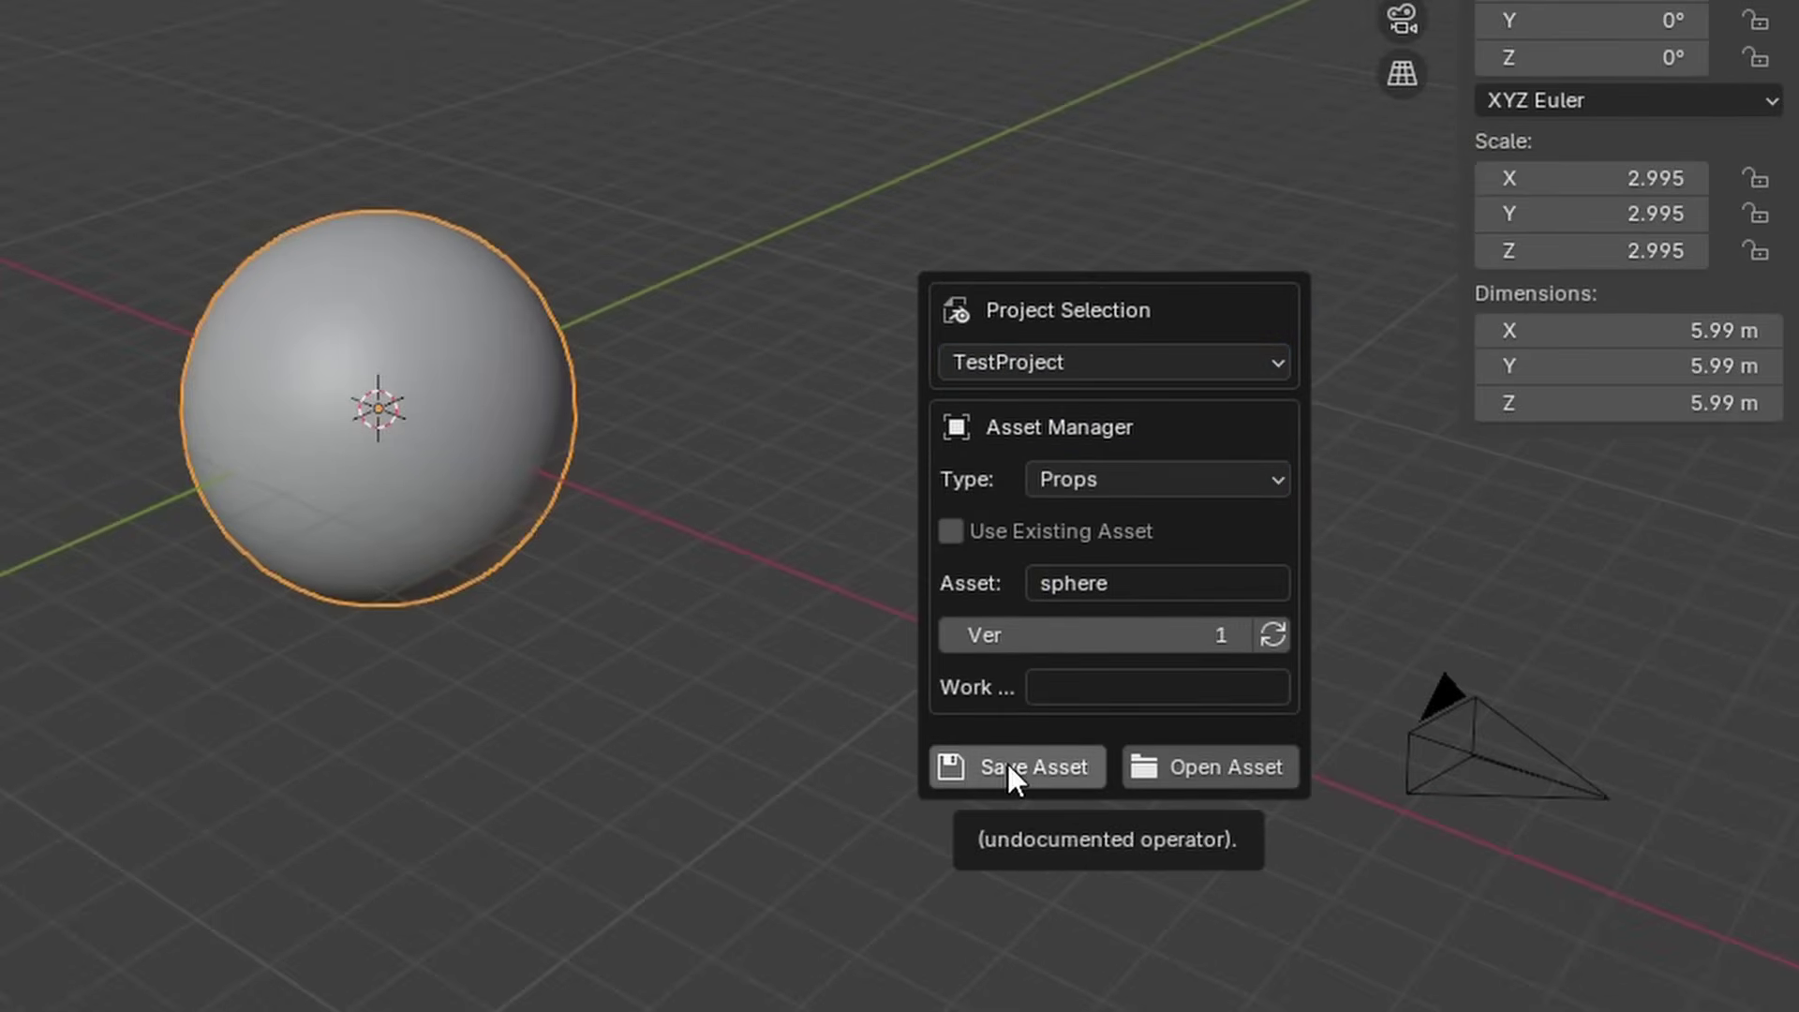
click(1158, 687)
text(model)
click(1048, 774)
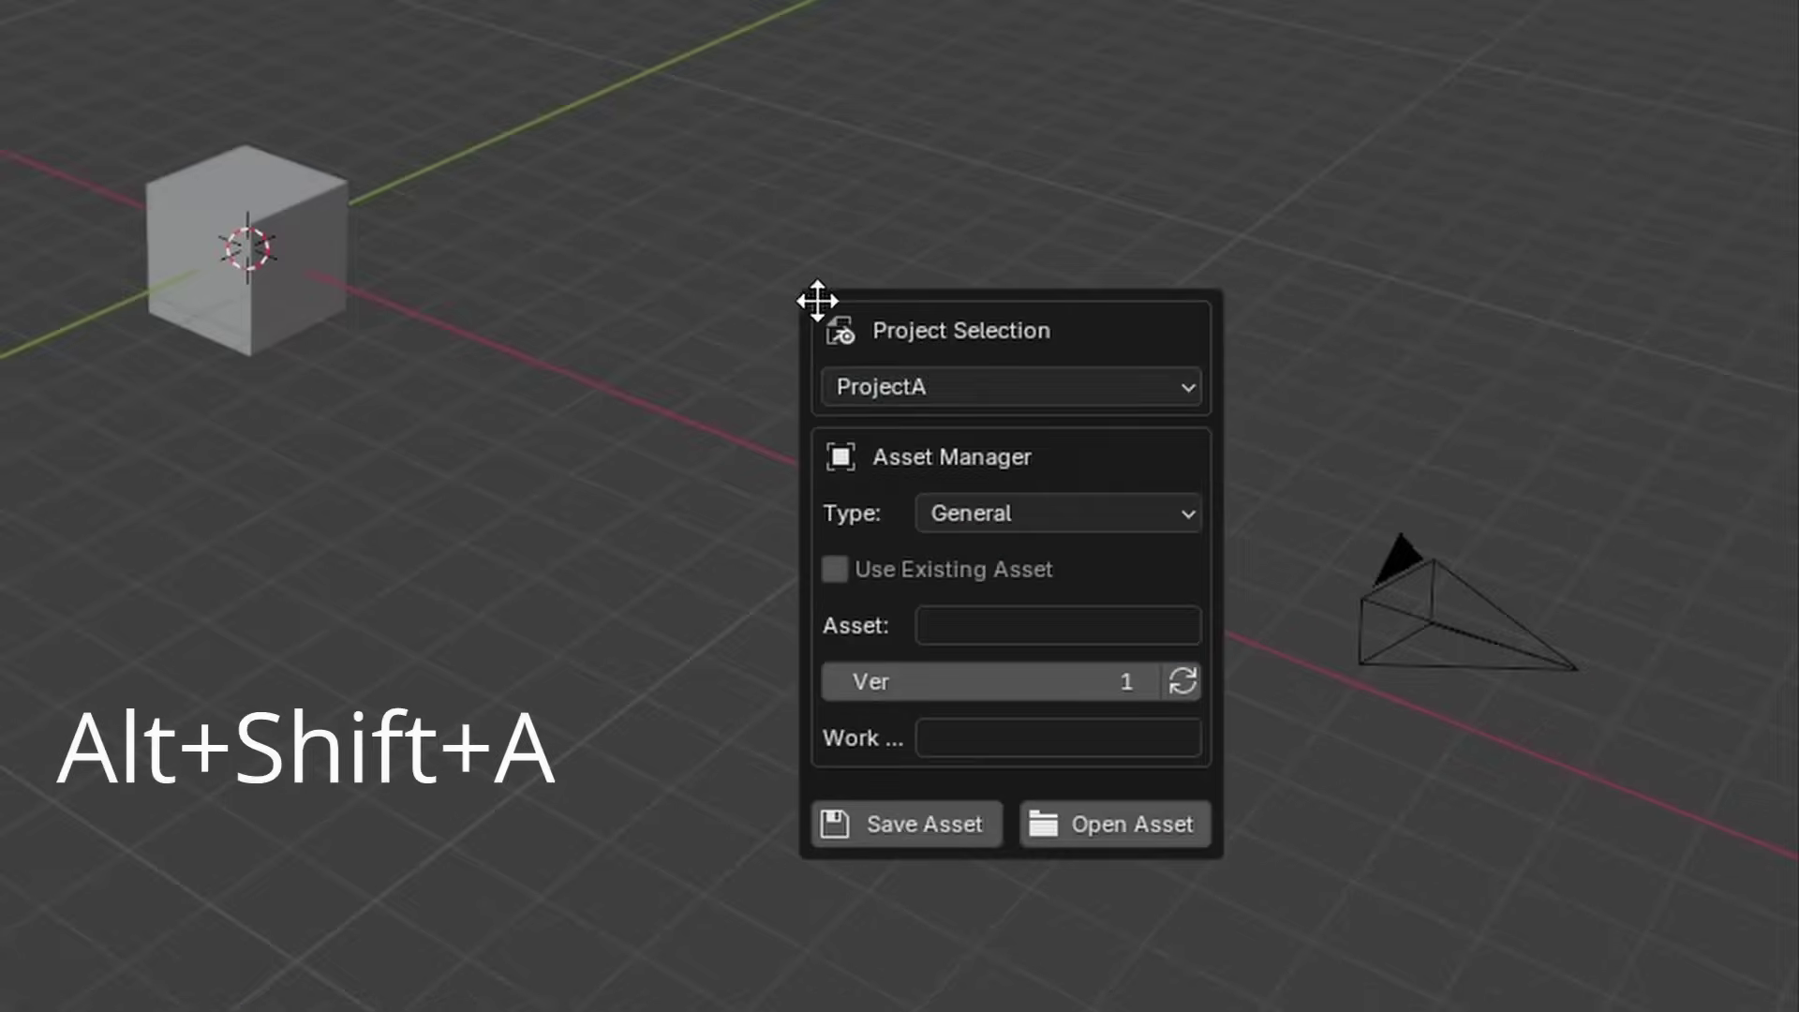
Open the existing Sphere Props asset from TestProject instead of BOX.
click(1004, 385)
click(936, 434)
click(1060, 514)
click(835, 566)
click(1060, 627)
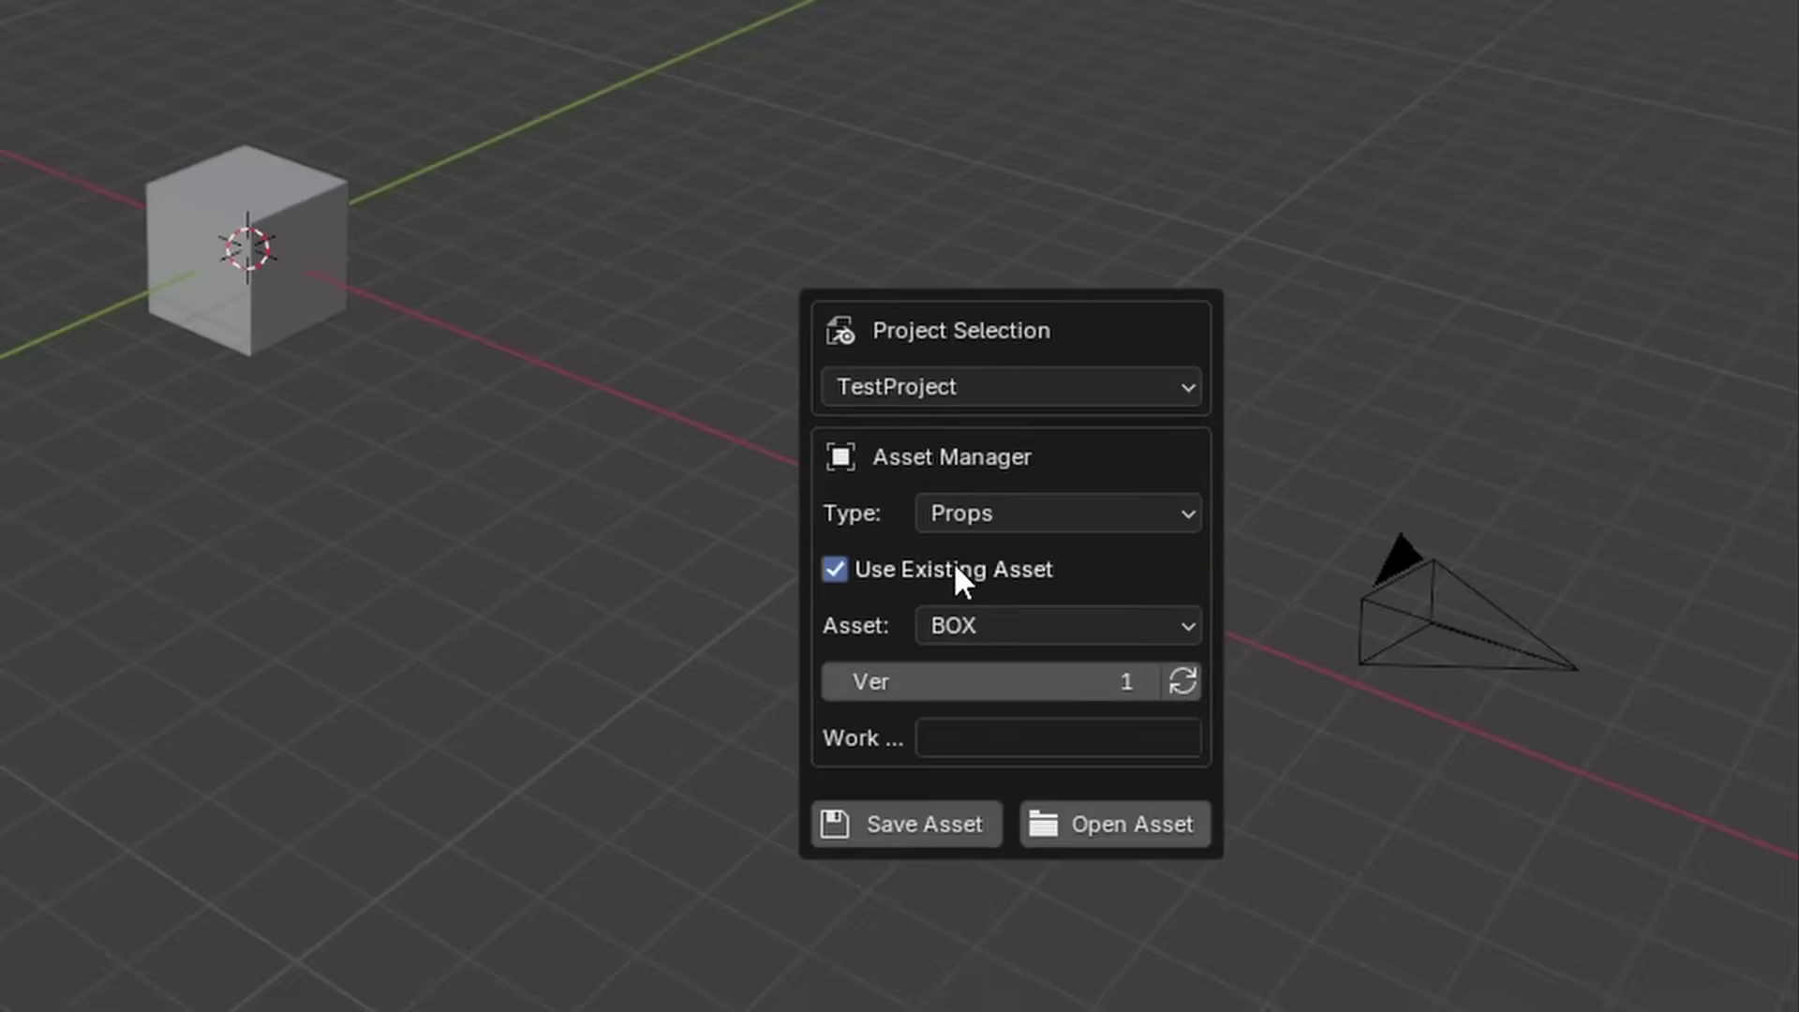
click(1109, 824)
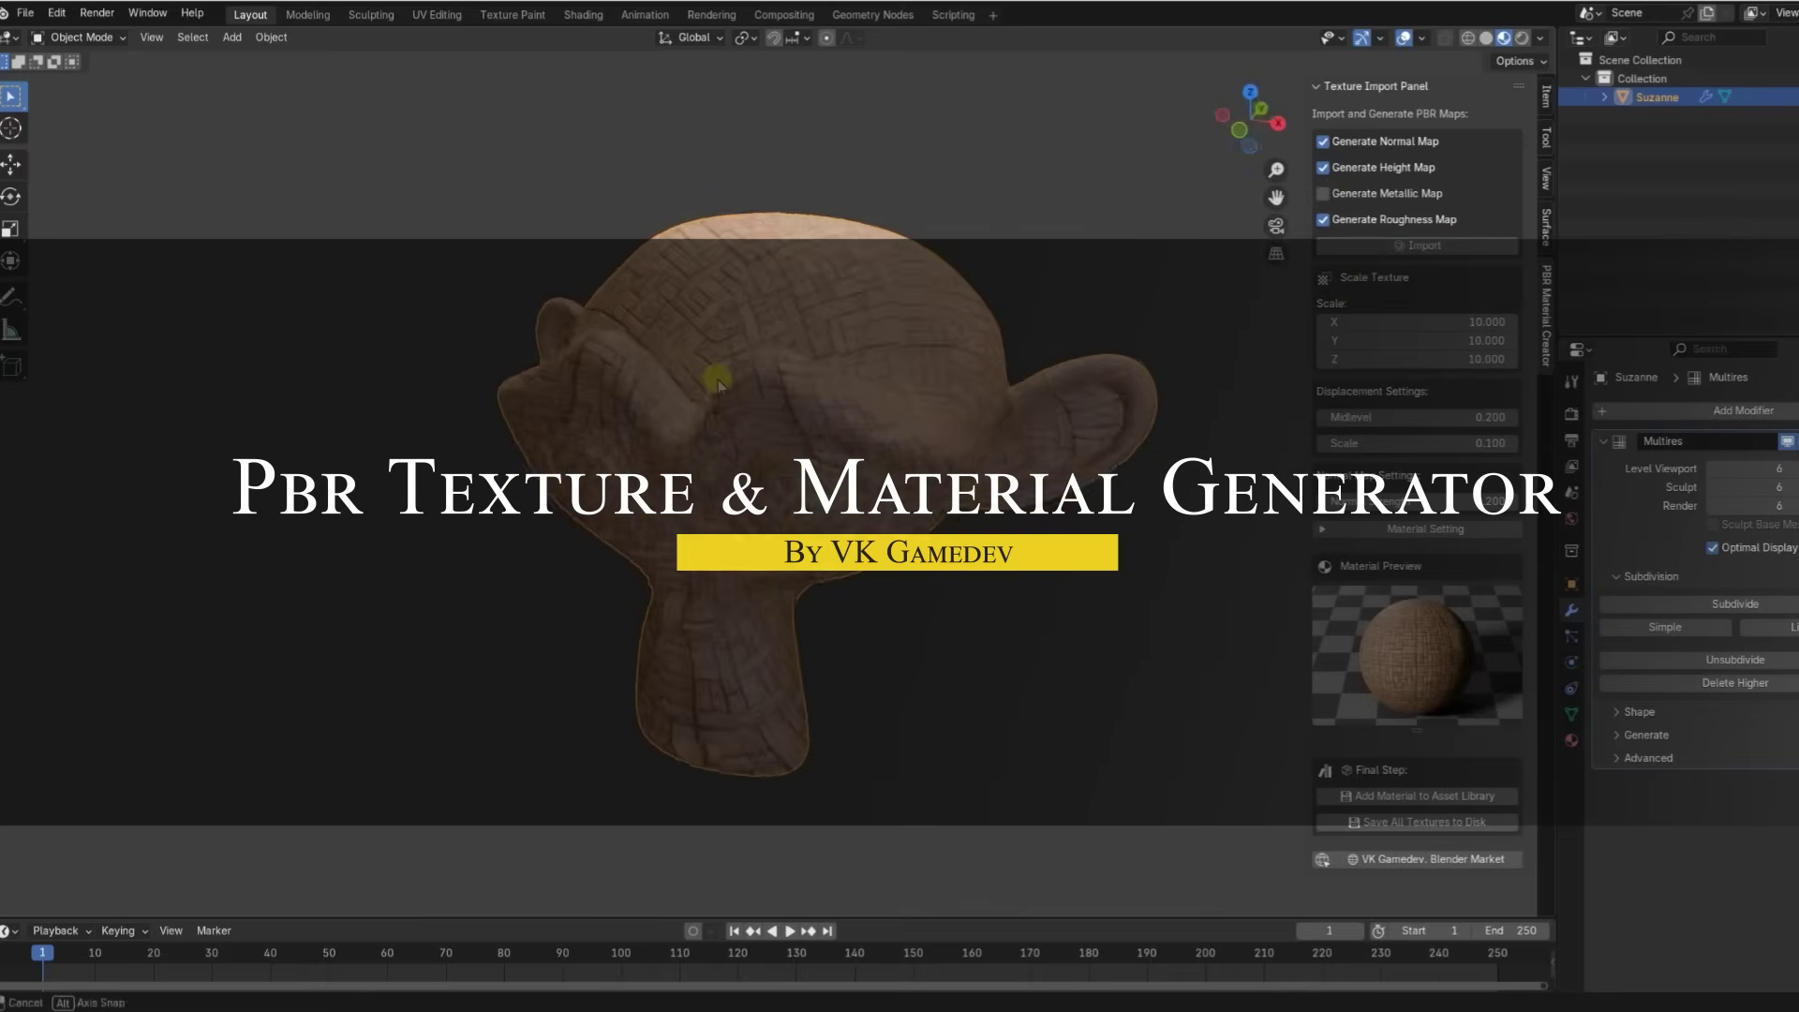
In the Shading workspace, preview the generated normal, colour, displacement and roughness maps.
mouse_move(712, 375)
middle_down()
mouse_move(815, 290)
mouse_move(769, 300)
mouse_move(1120, 289)
middle_up()
click(583, 14)
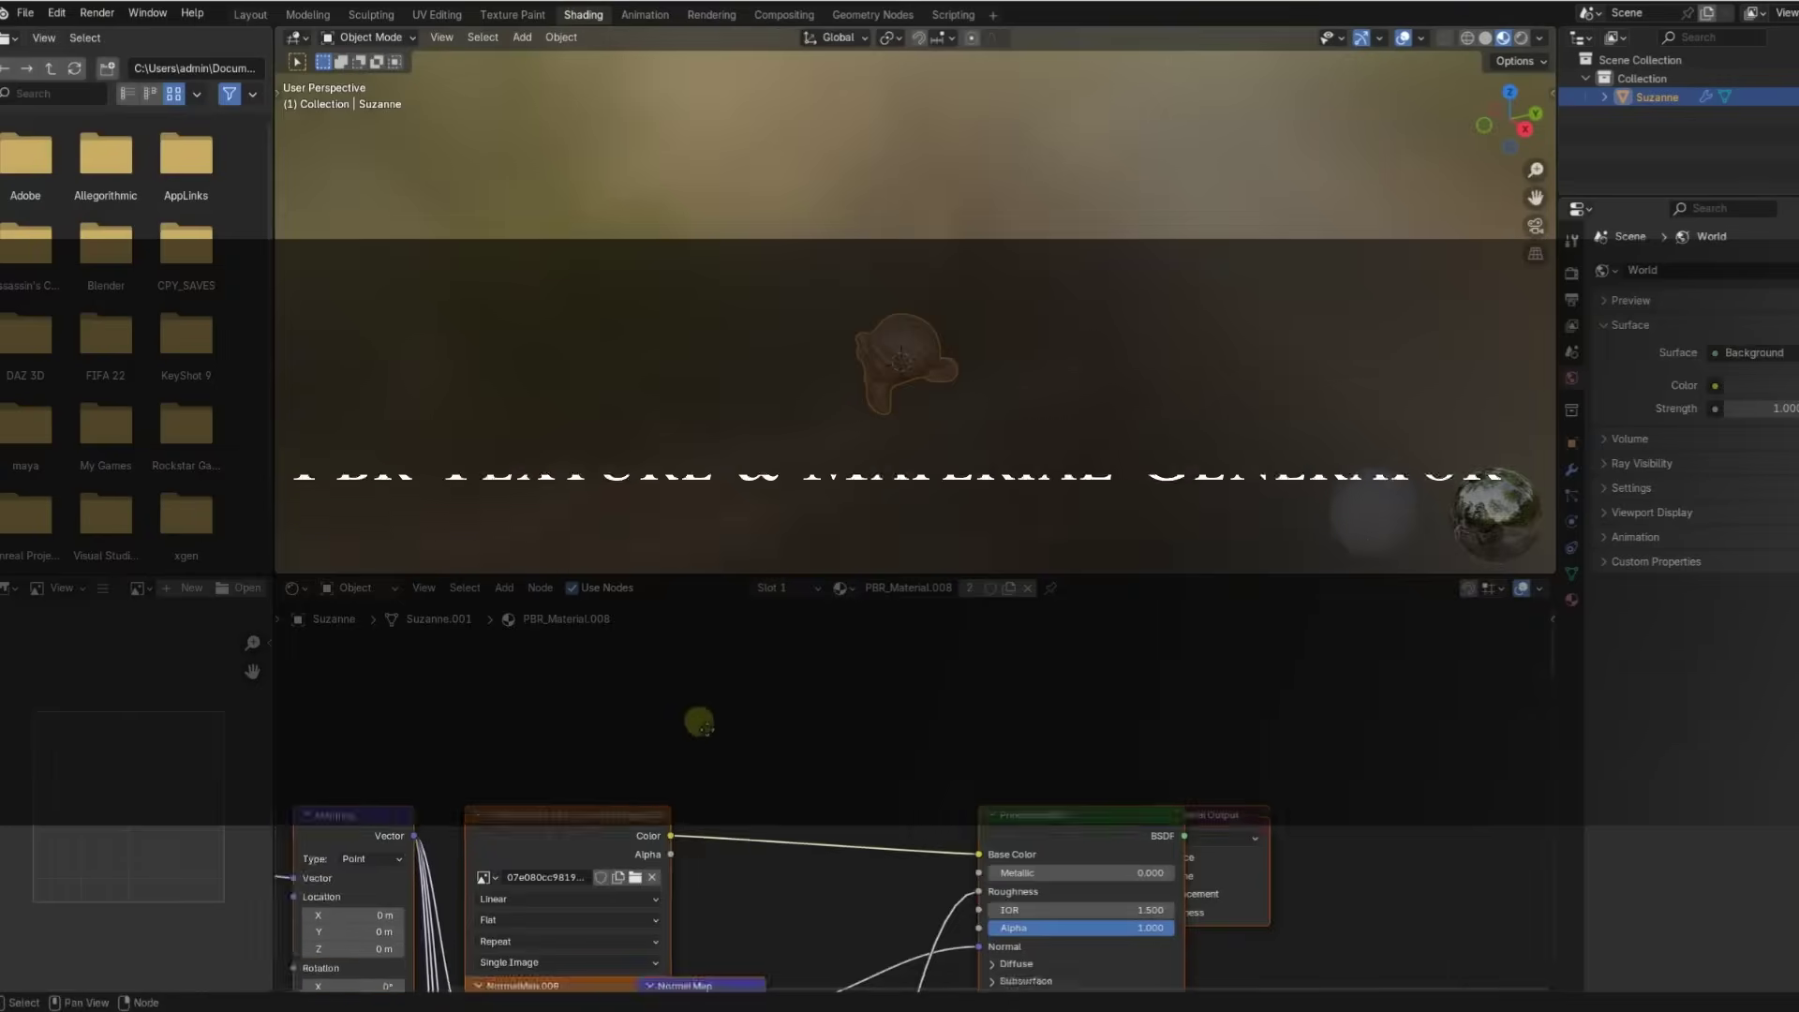
middle_drag(941, 846, 832, 676)
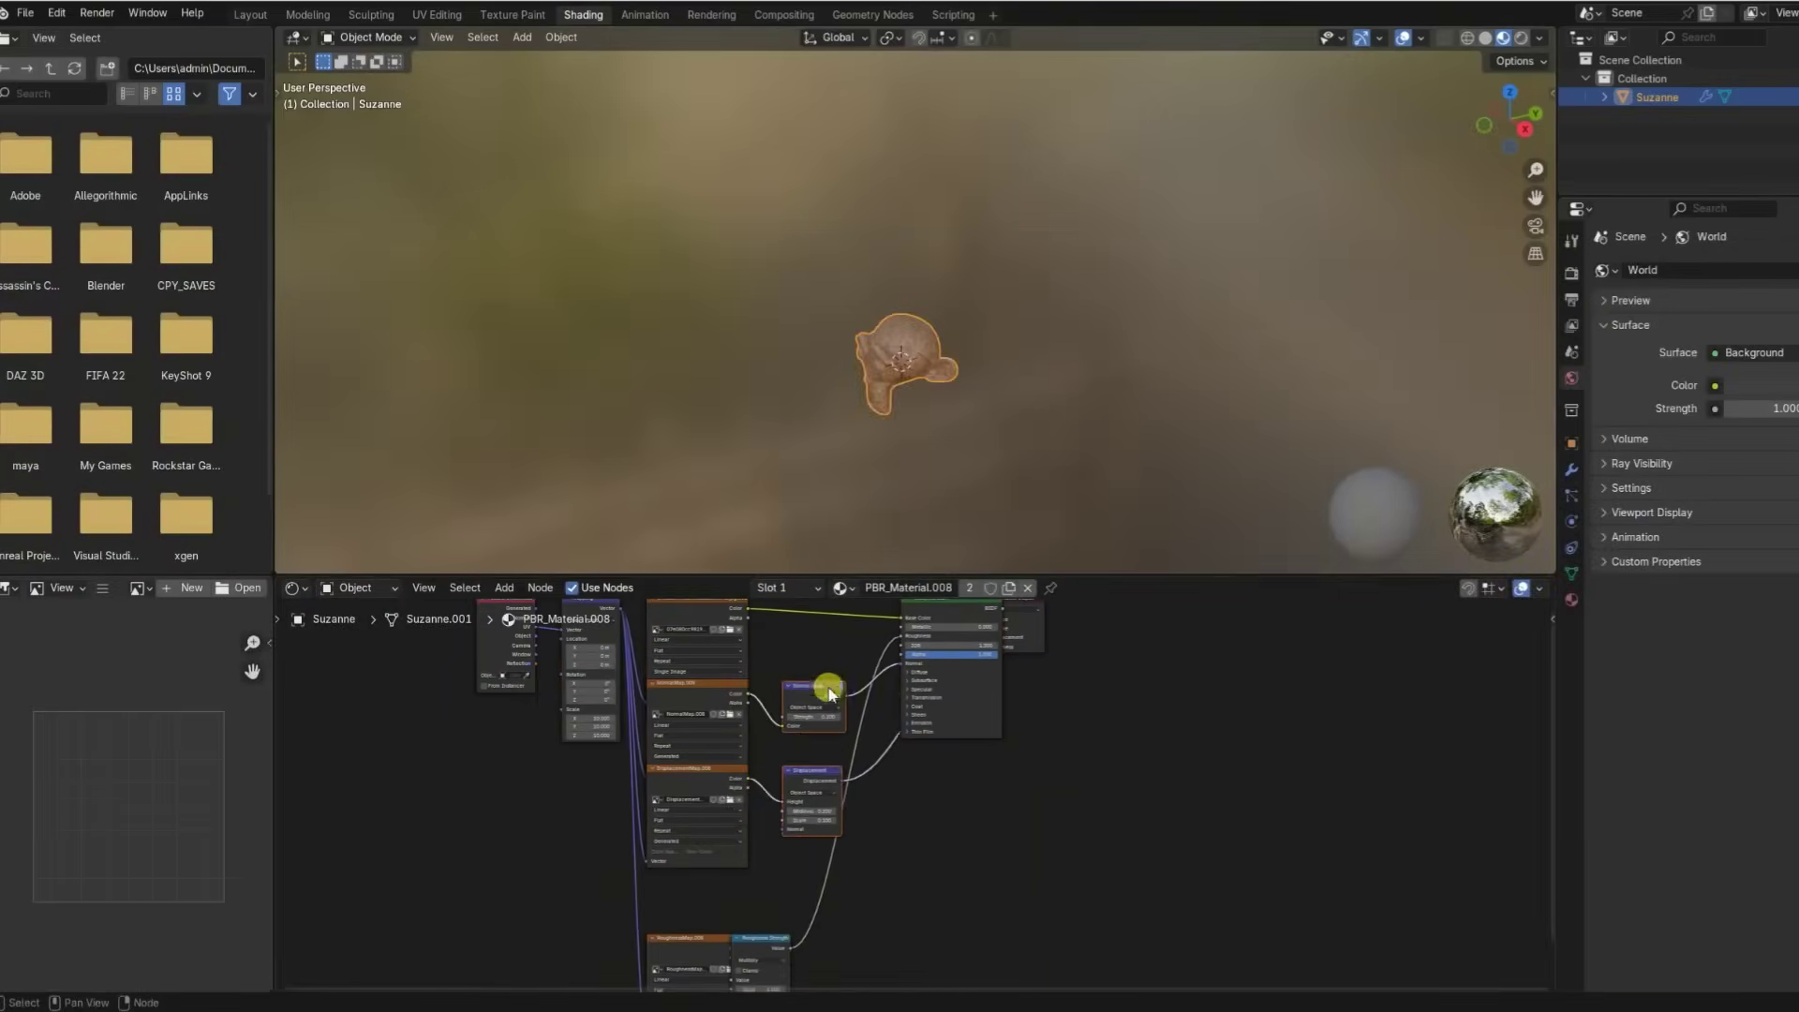
click(709, 712)
click(685, 619)
click(672, 803)
click(692, 937)
middle_drag(743, 968, 753, 821)
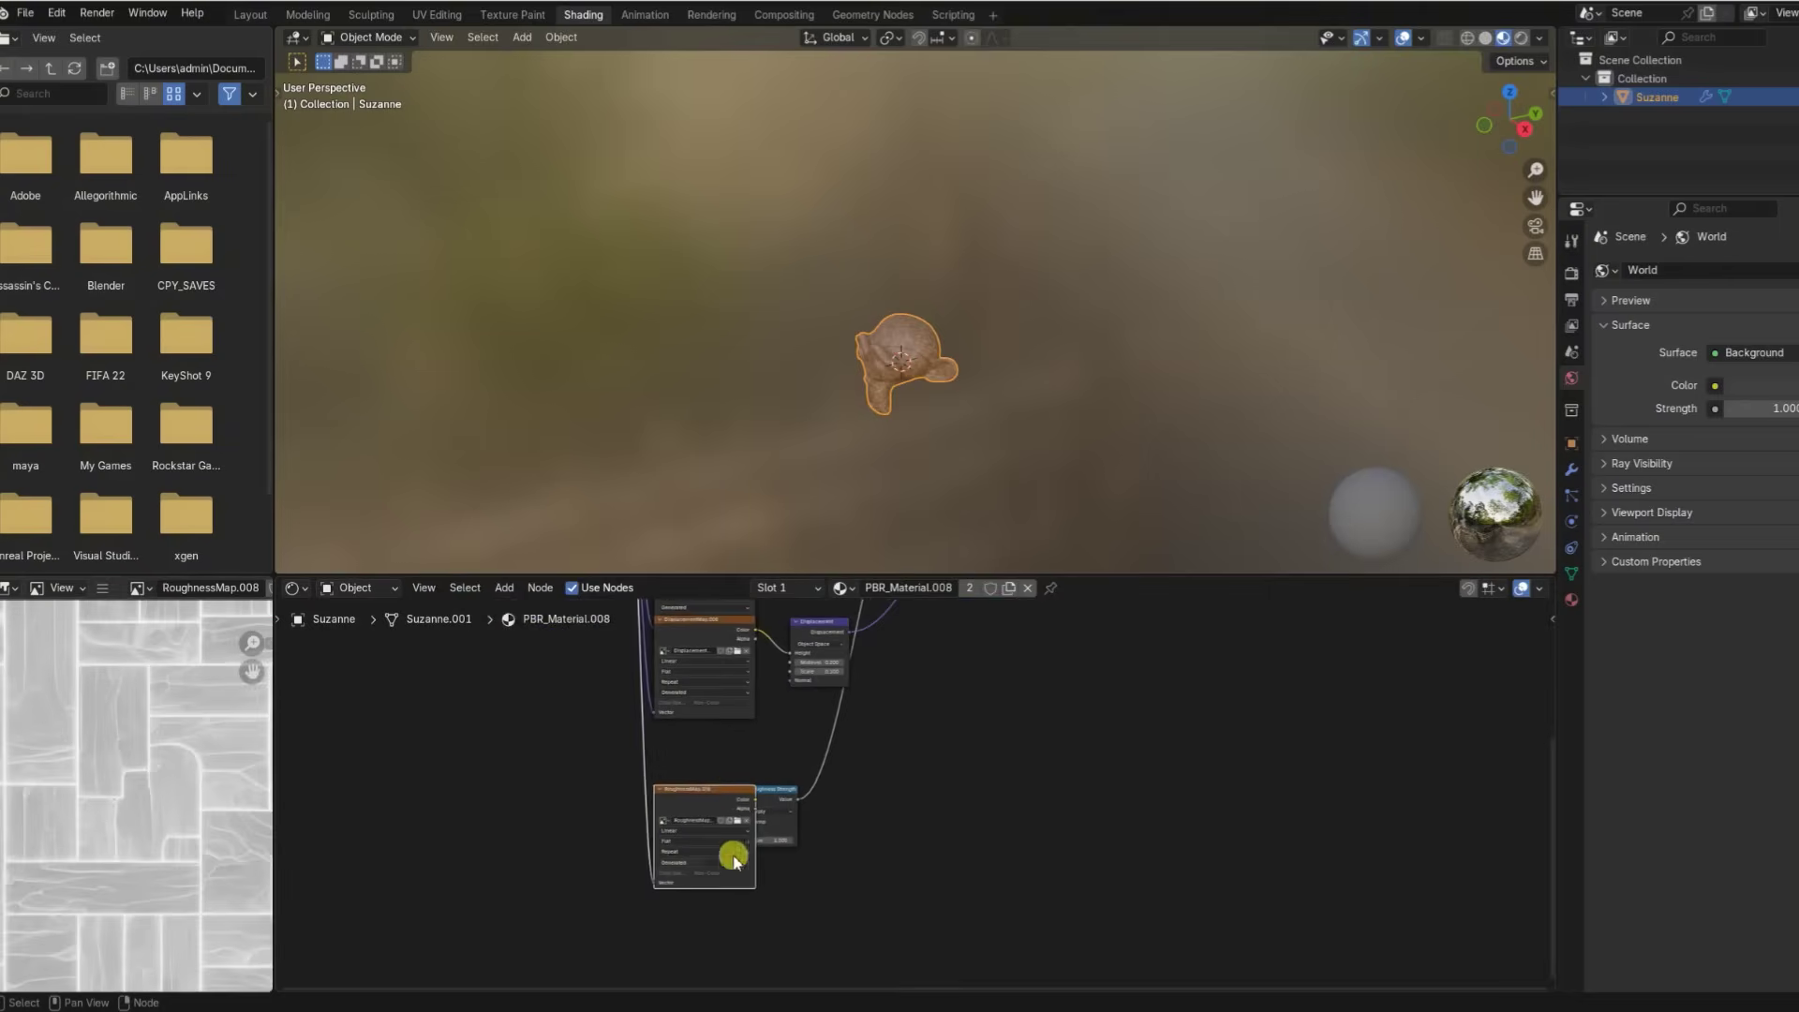
scroll(725, 698, down, 2)
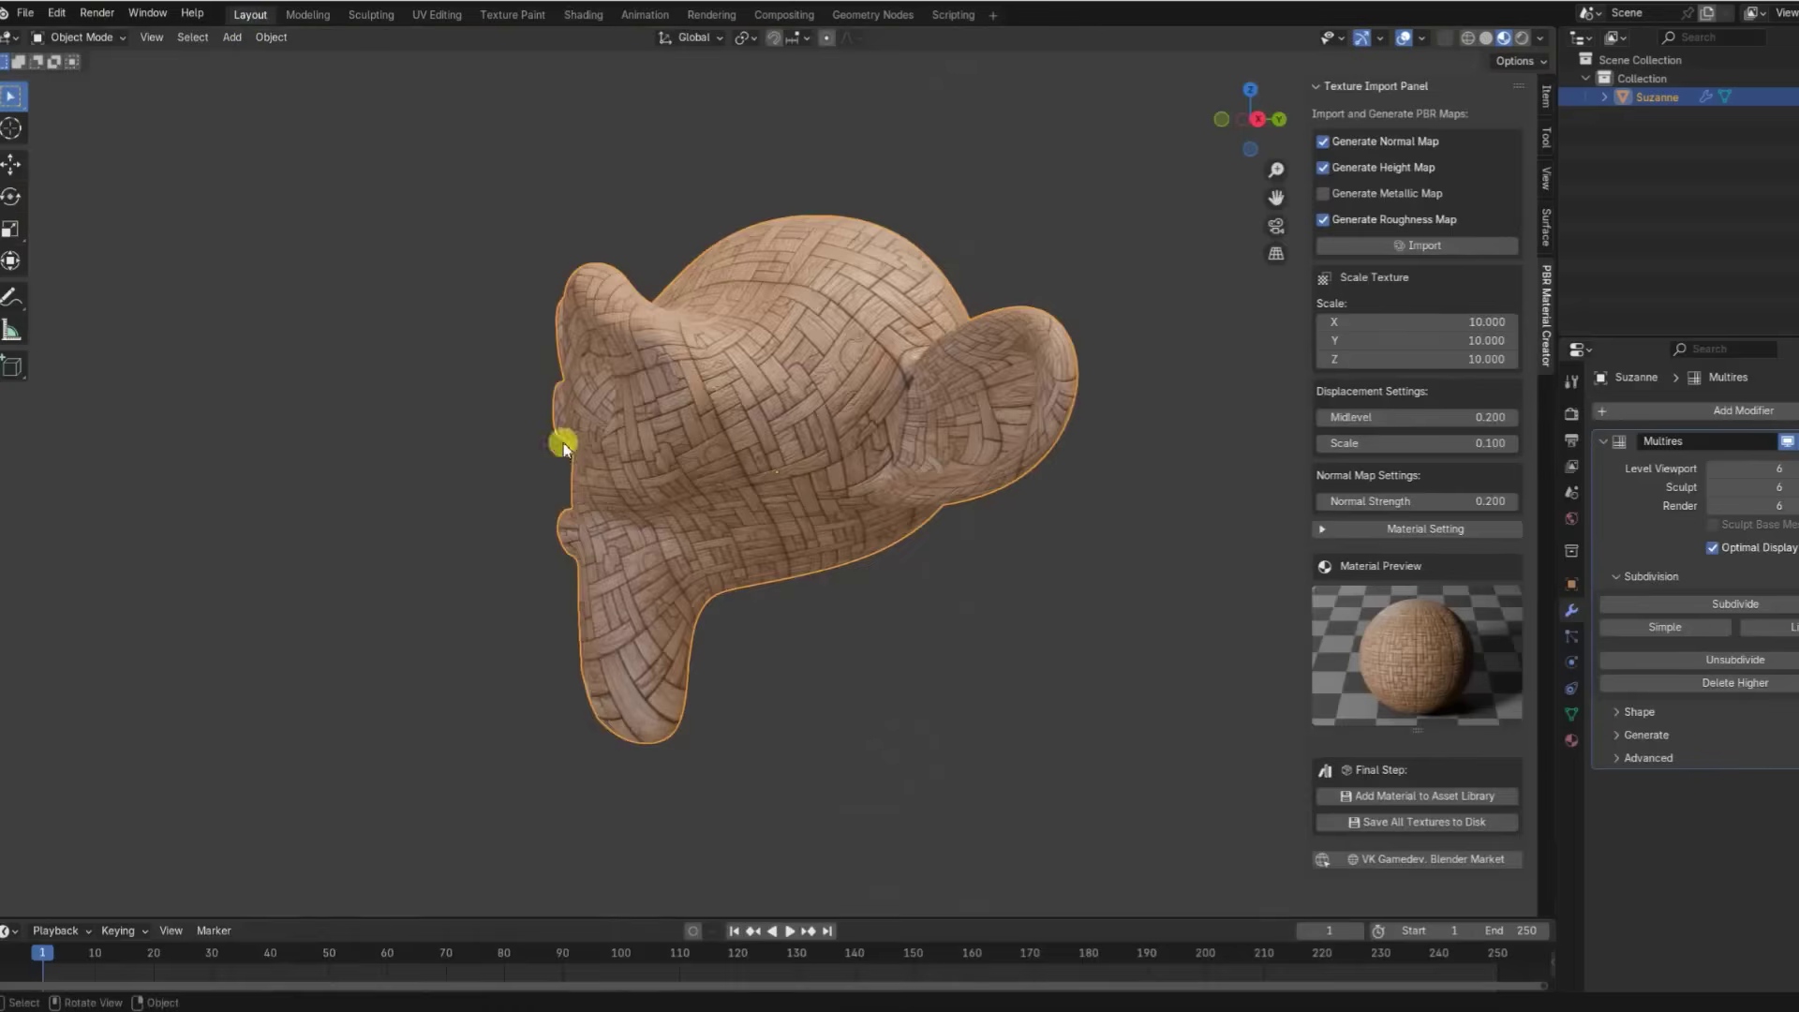
Set the texture scale to 10, adjust normal strength, and toggle the Material Setting list.
middle_drag(562, 442, 1316, 495)
click(1509, 444)
click(1337, 441)
click(1326, 504)
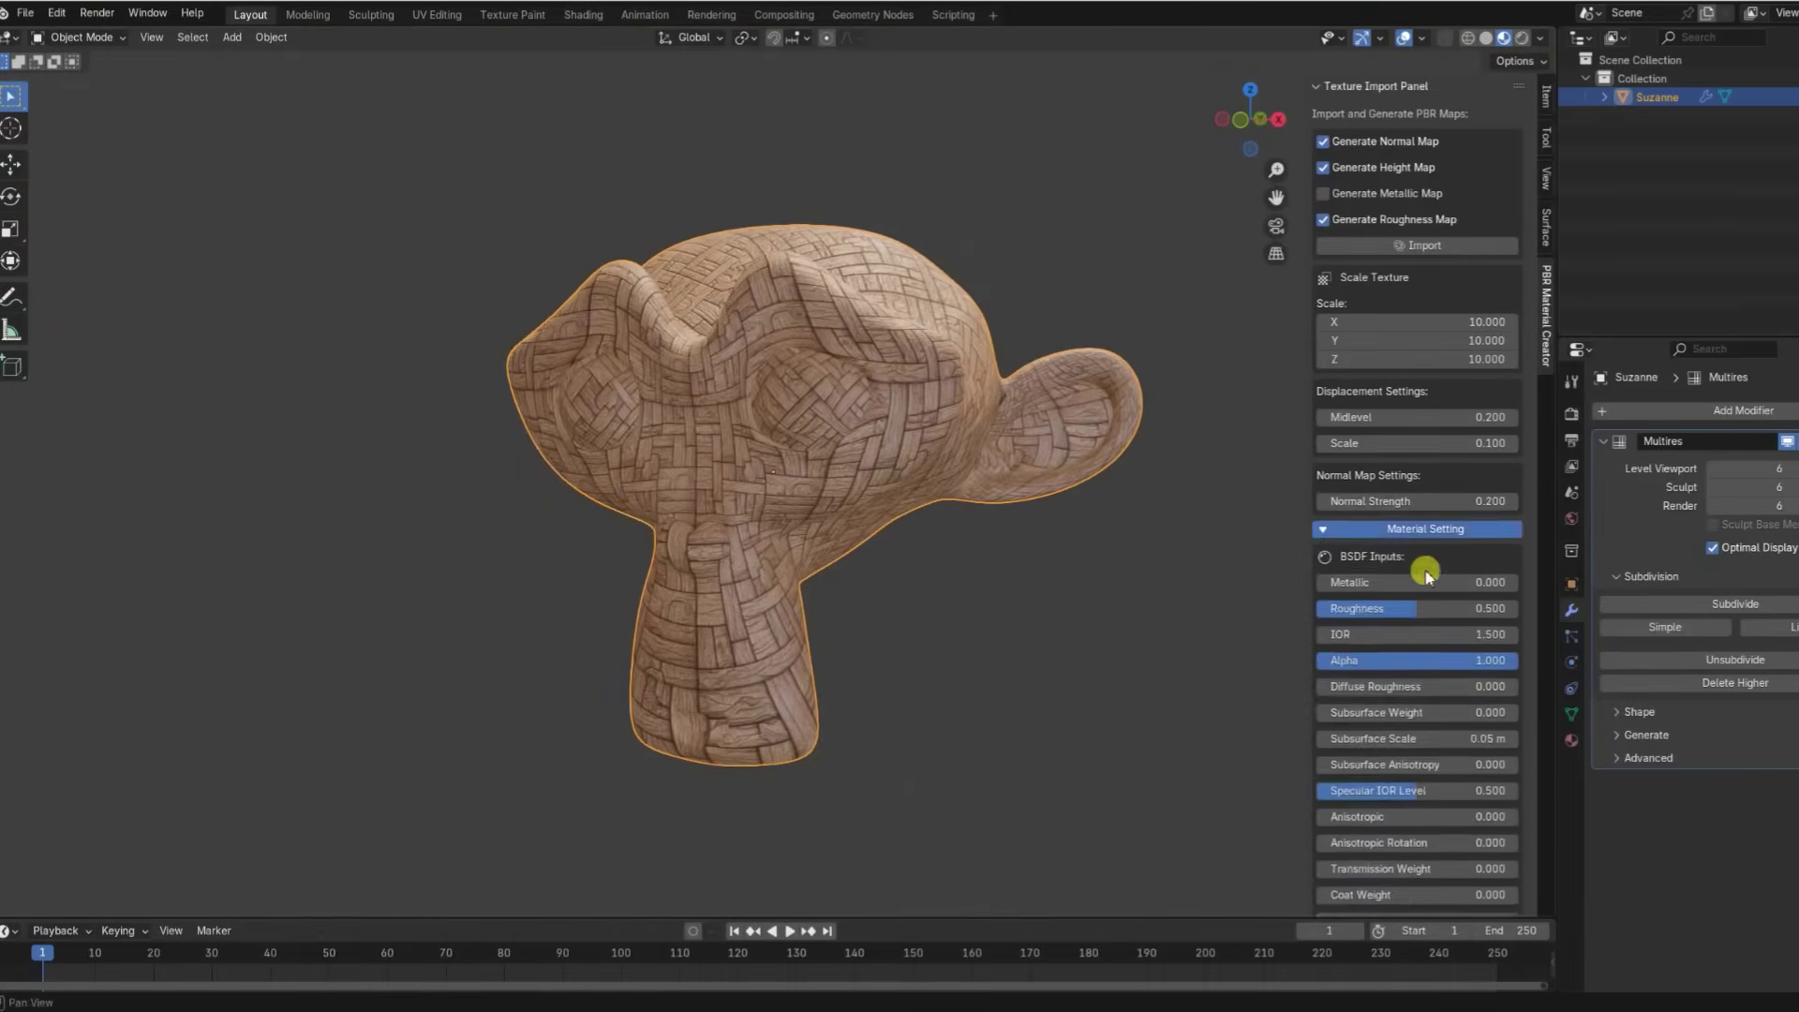
click(1359, 528)
scroll(1462, 656, down, 5)
click(1323, 306)
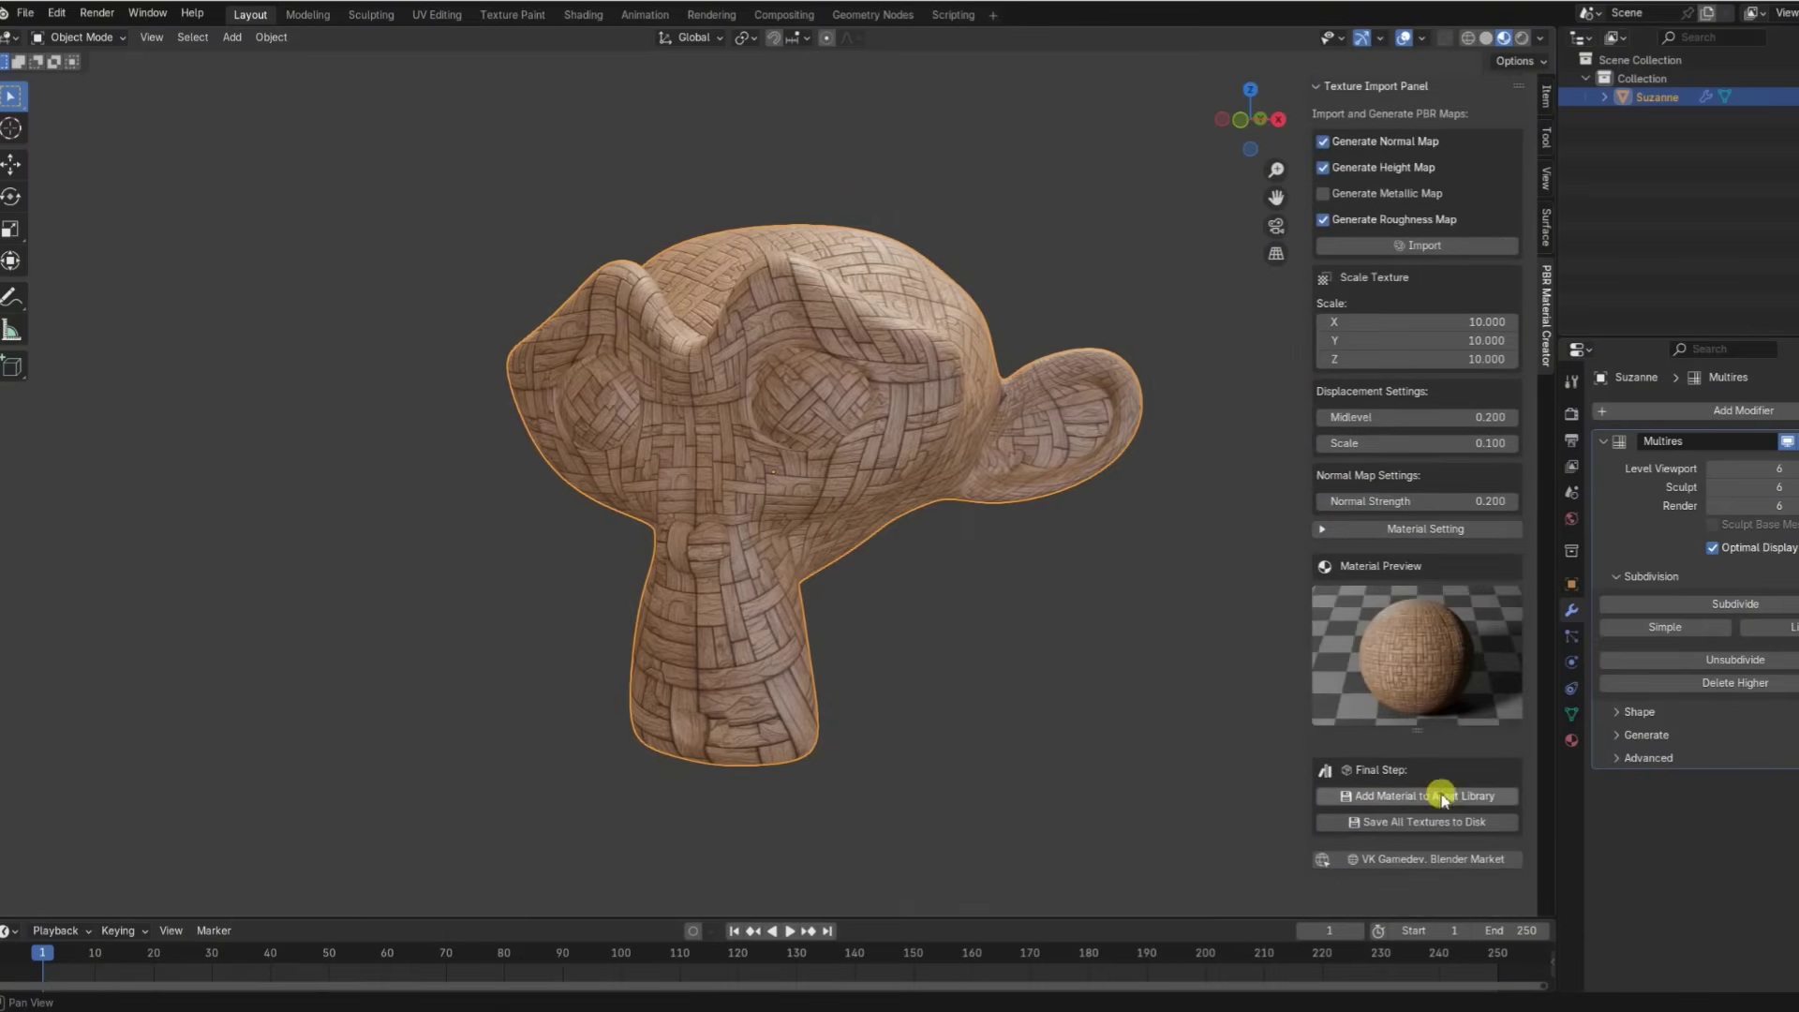
Import the 1313.jpg texture onto Suzanne and try texture scales of 5 and 10.
middle_drag(1078, 562, 1397, 240)
click(1397, 245)
double_click(1128, 349)
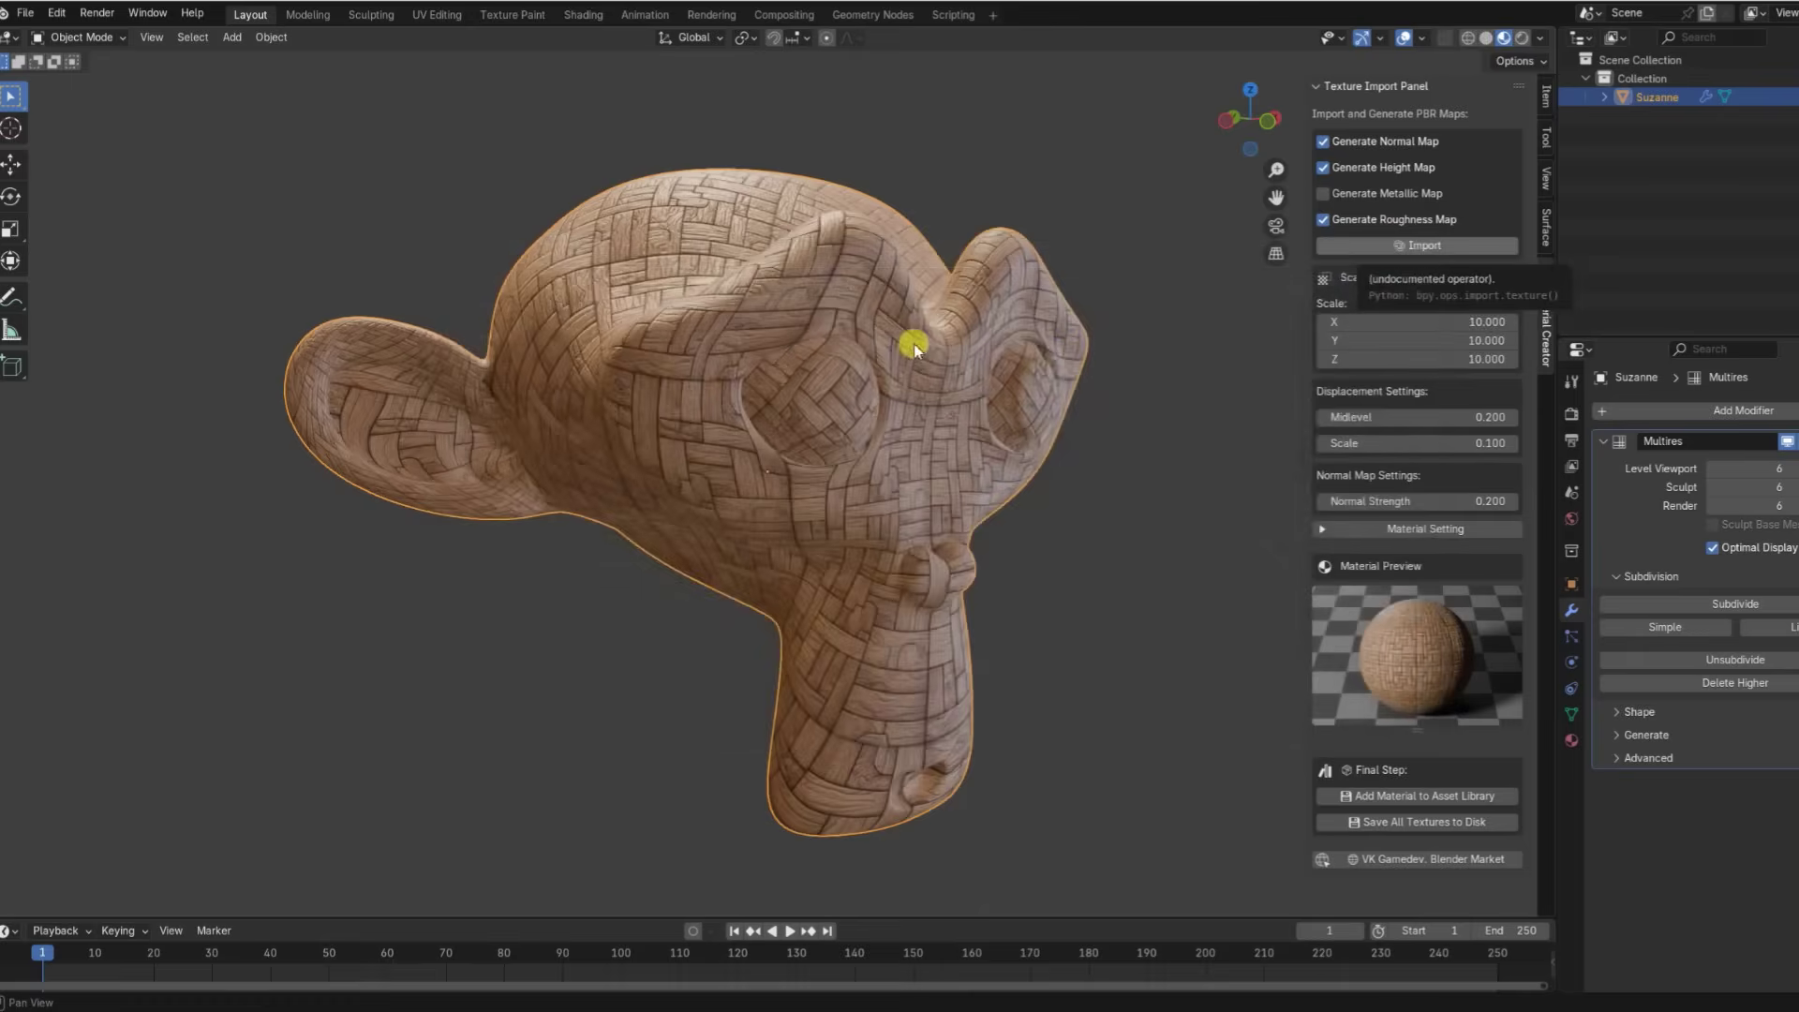
text(5)
key(Return)
middle_drag(915, 253, 795, 369)
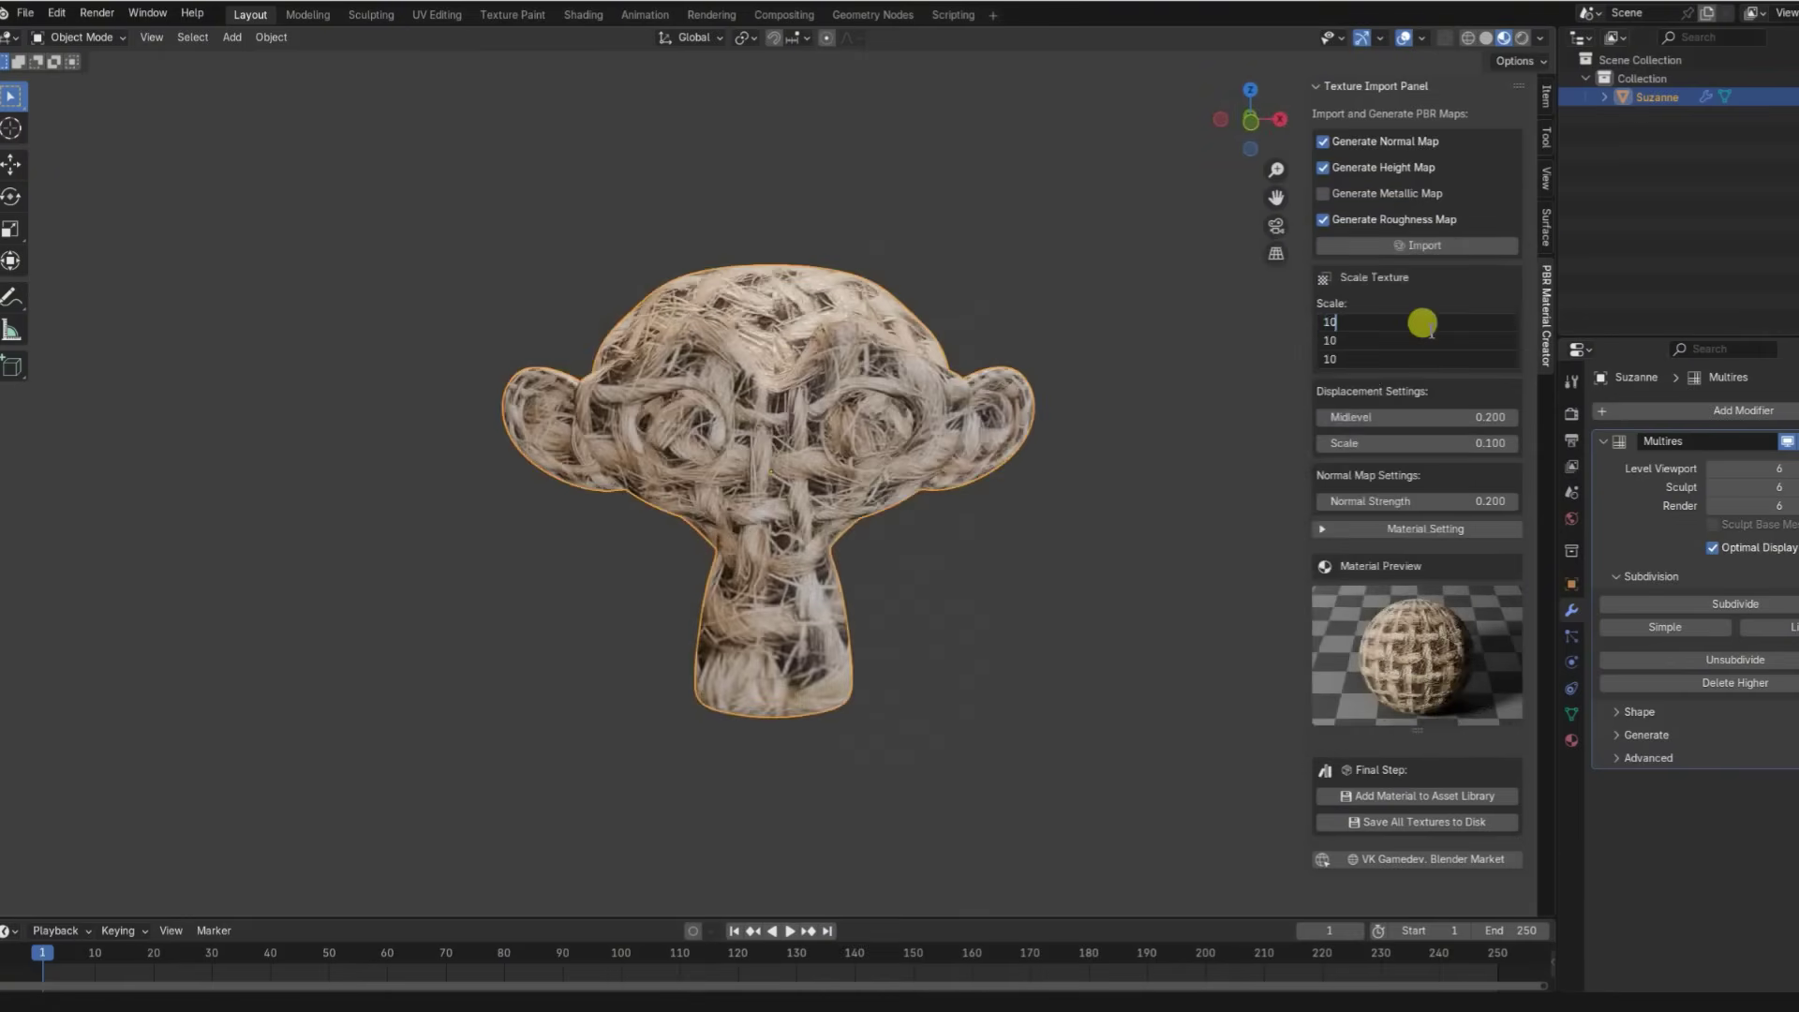
key(Return)
middle_drag(937, 403, 843, 356)
Set all three texture scale values to 15 and inspect Suzanne.
click(1393, 245)
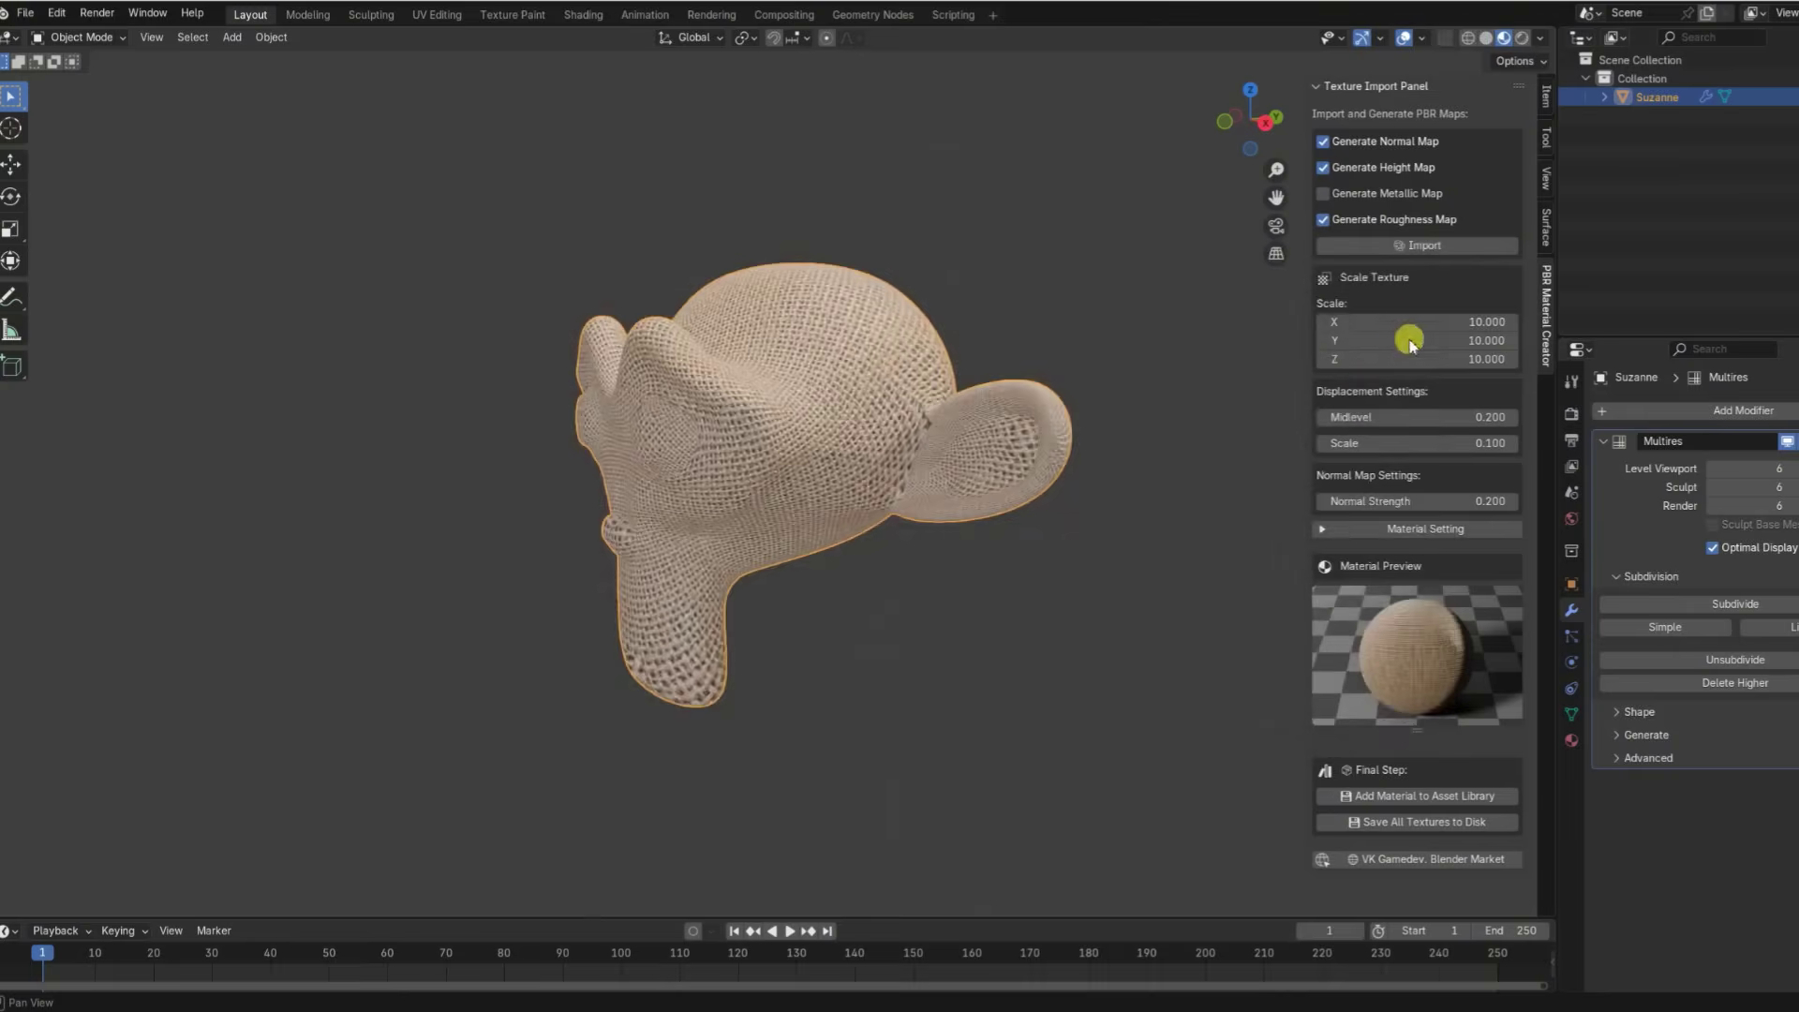
drag(1405, 321, 1405, 359)
text(15)
key(Return)
middle_drag(688, 459, 974, 450)
Import a second texture and set its scale to 10, checking Suzanne from the front.
click(1432, 242)
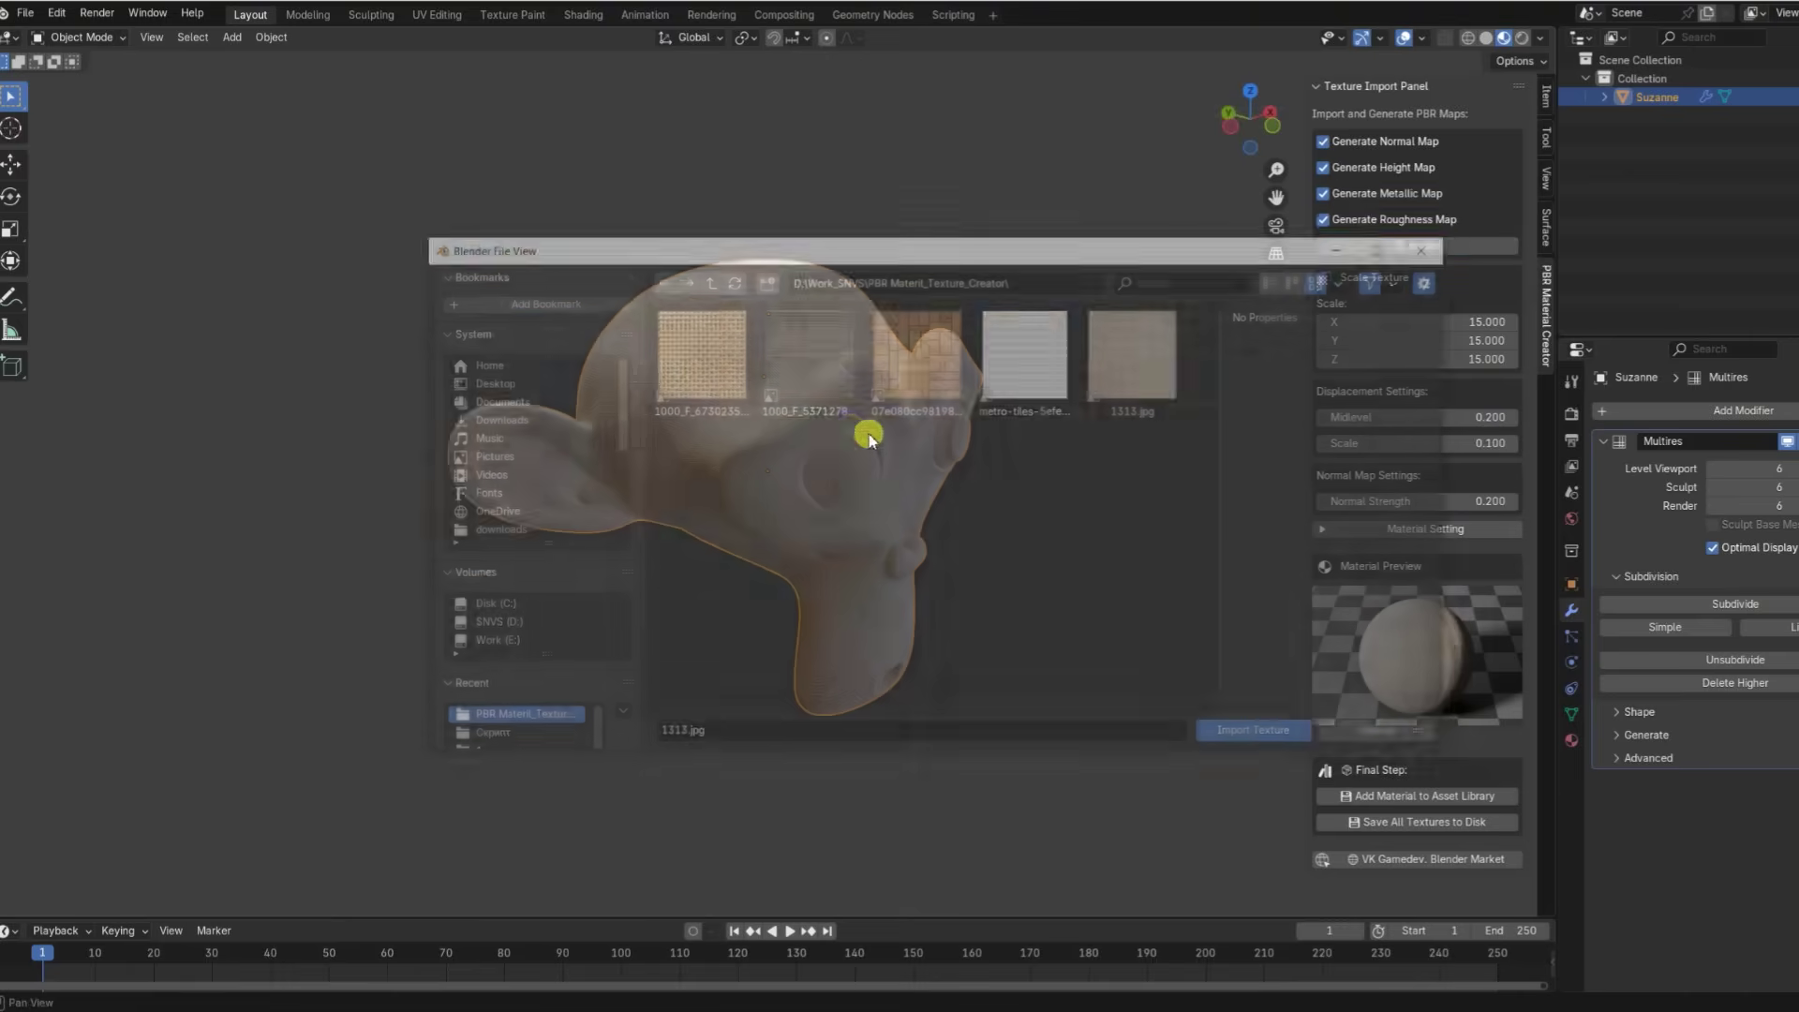
click(812, 347)
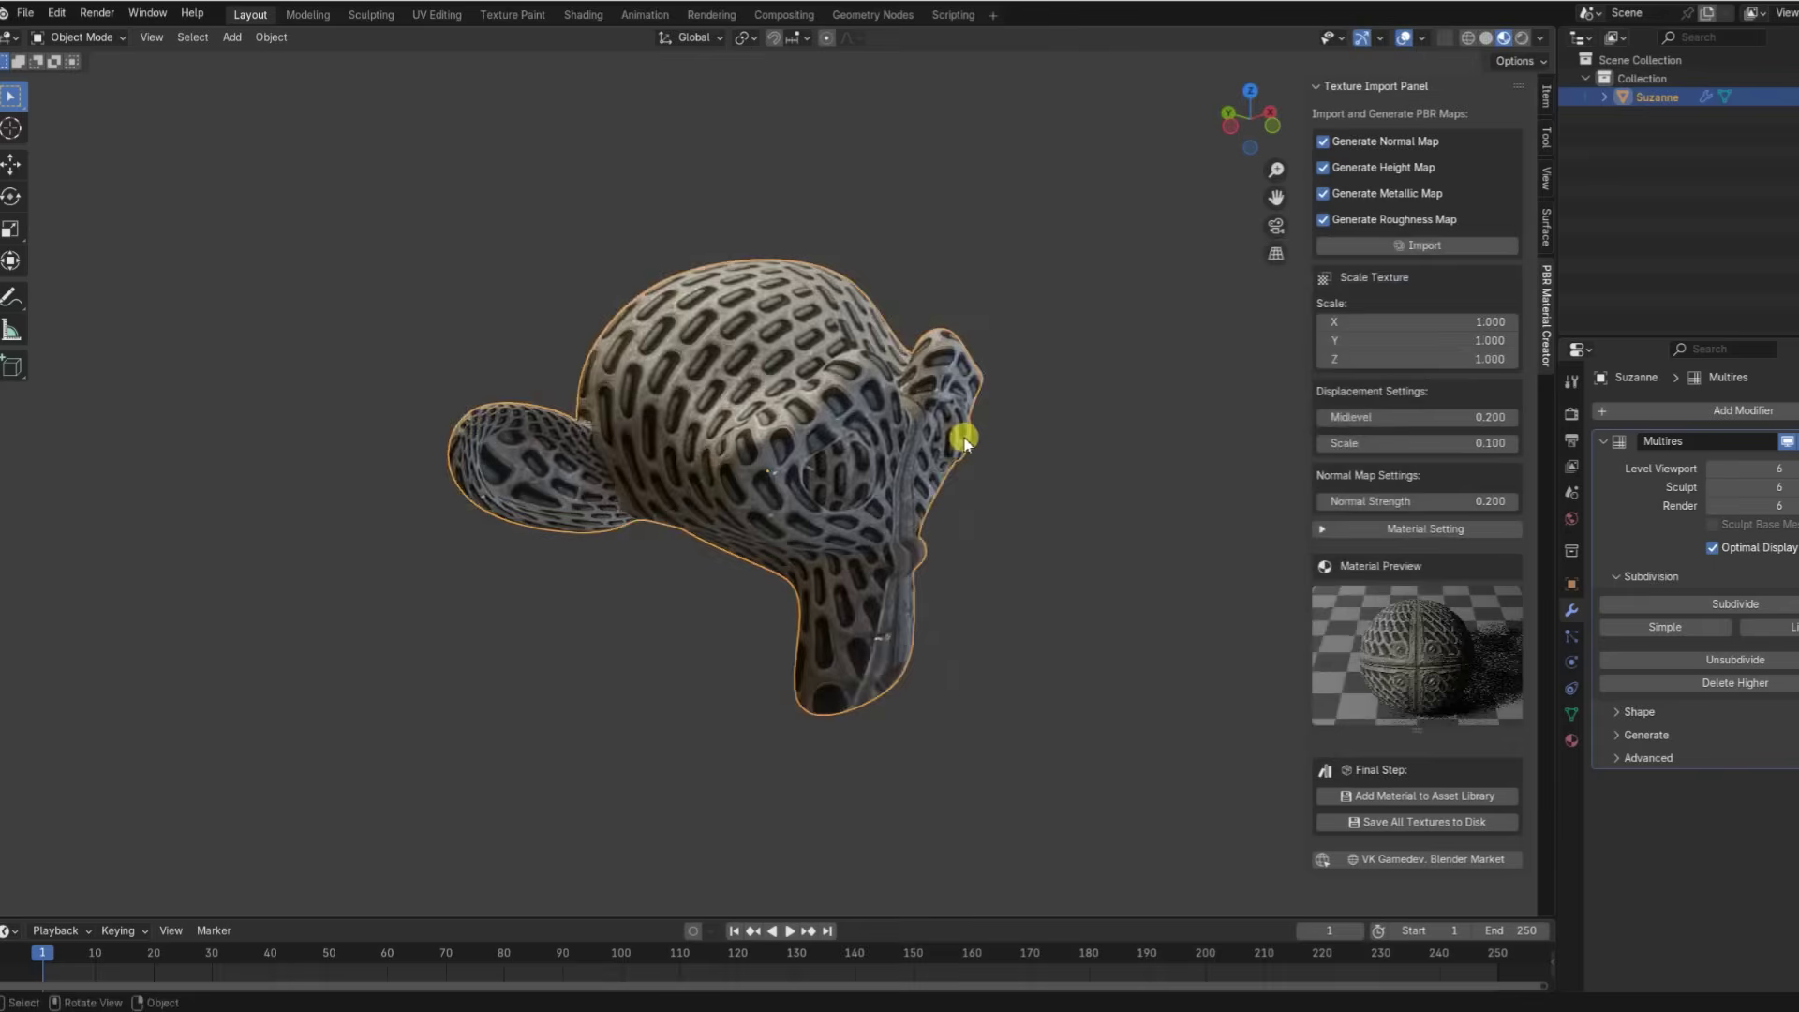
key(KP_1)
key(Return)
middle_drag(1219, 337, 947, 338)
scroll(815, 390, up, 4)
middle_drag(815, 390, 721, 413)
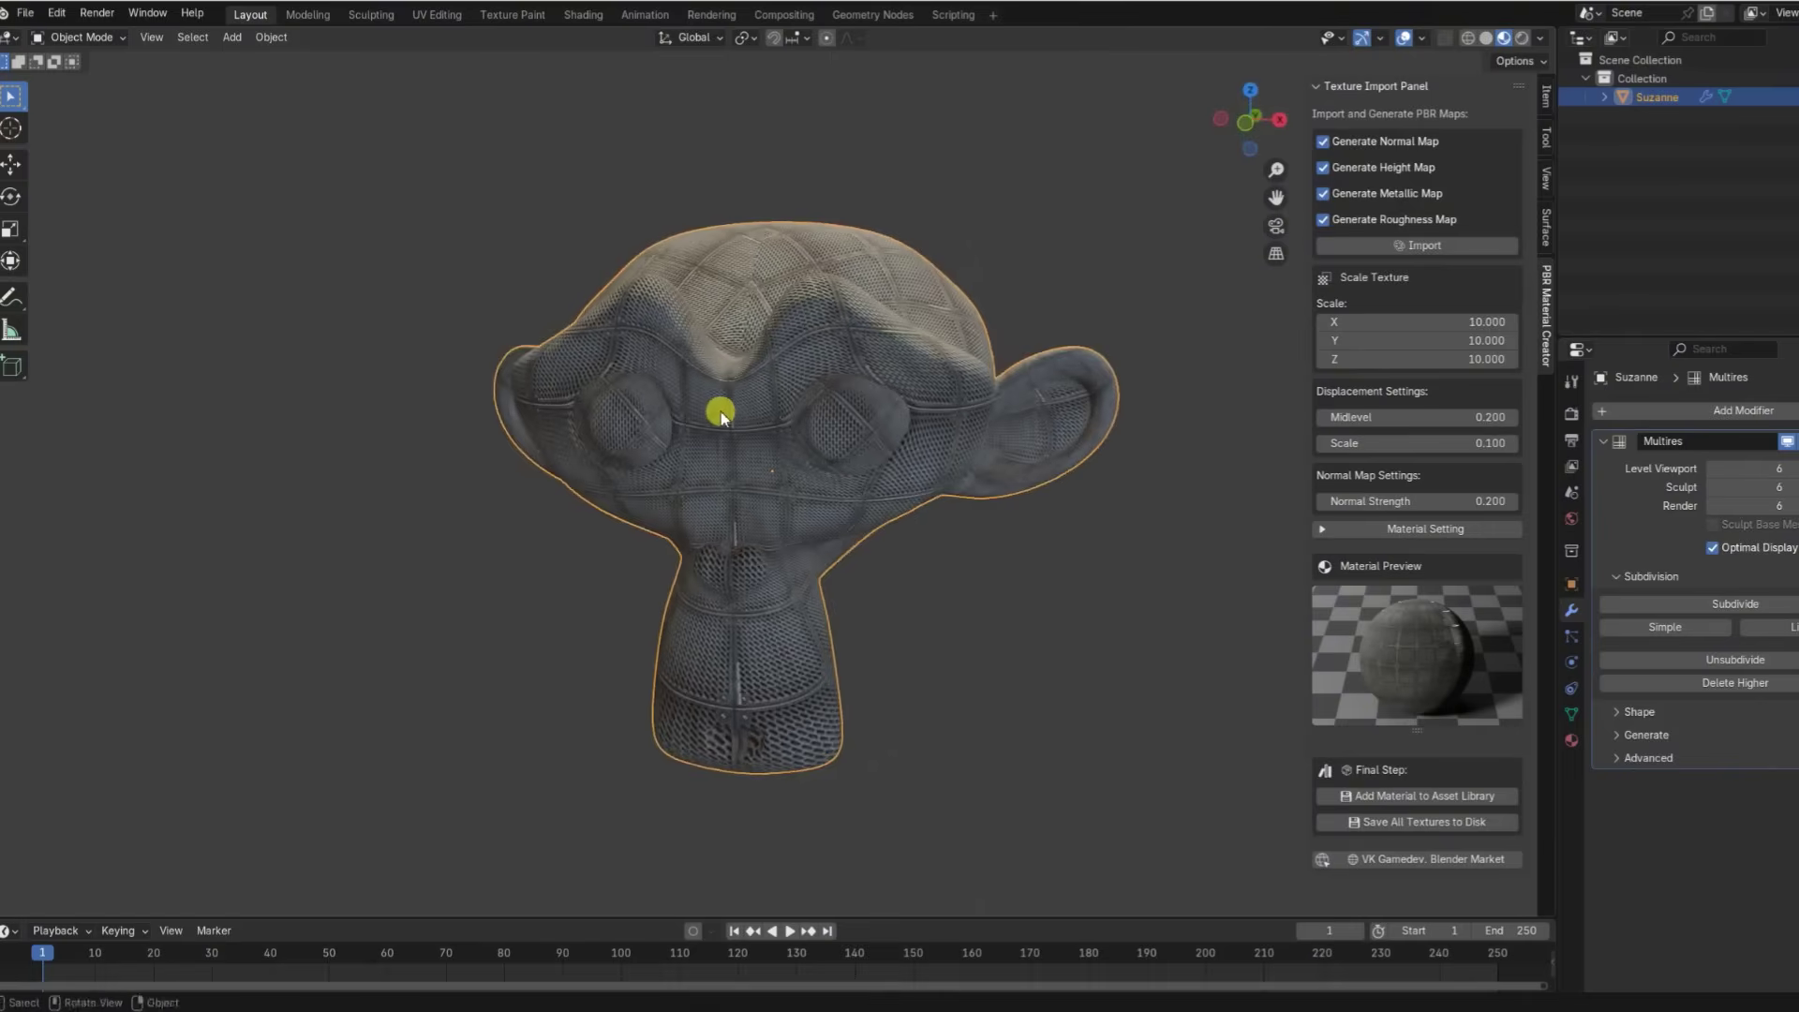
Save the material as asset PBR_Material_metal_01 and apply it to Suzanne from an Asset Browser.
click(1415, 798)
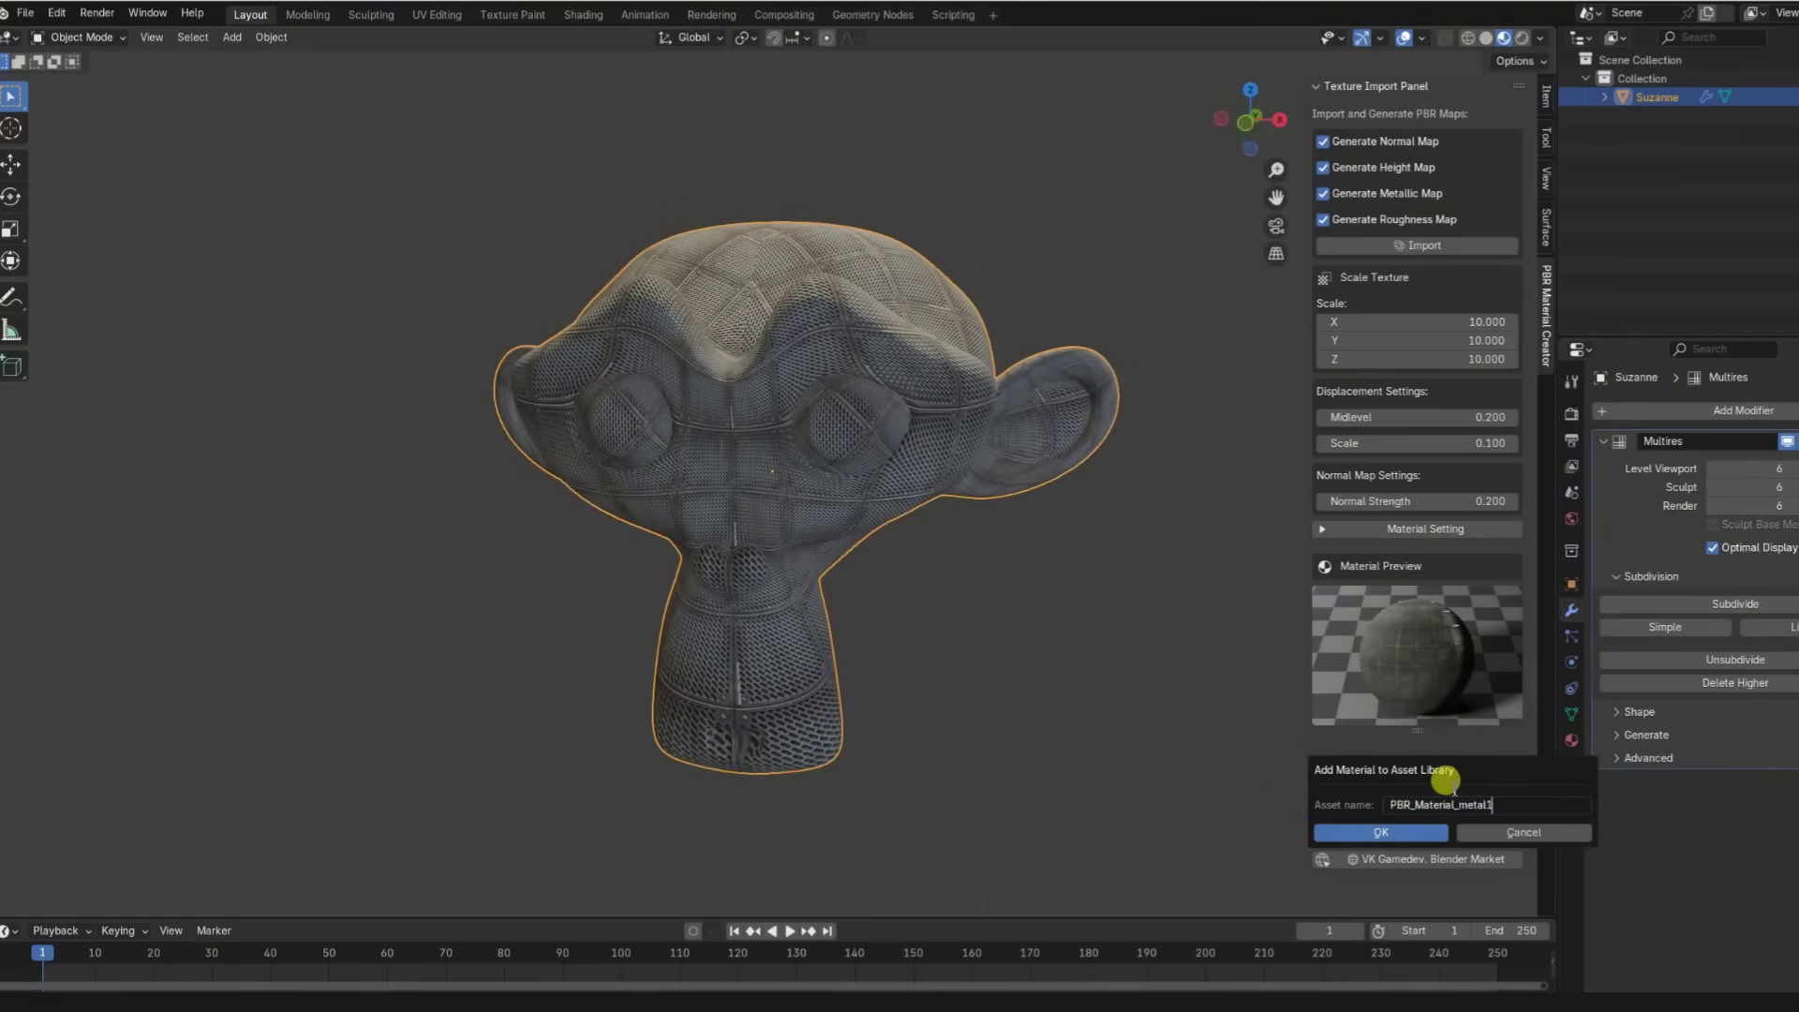
click(1389, 833)
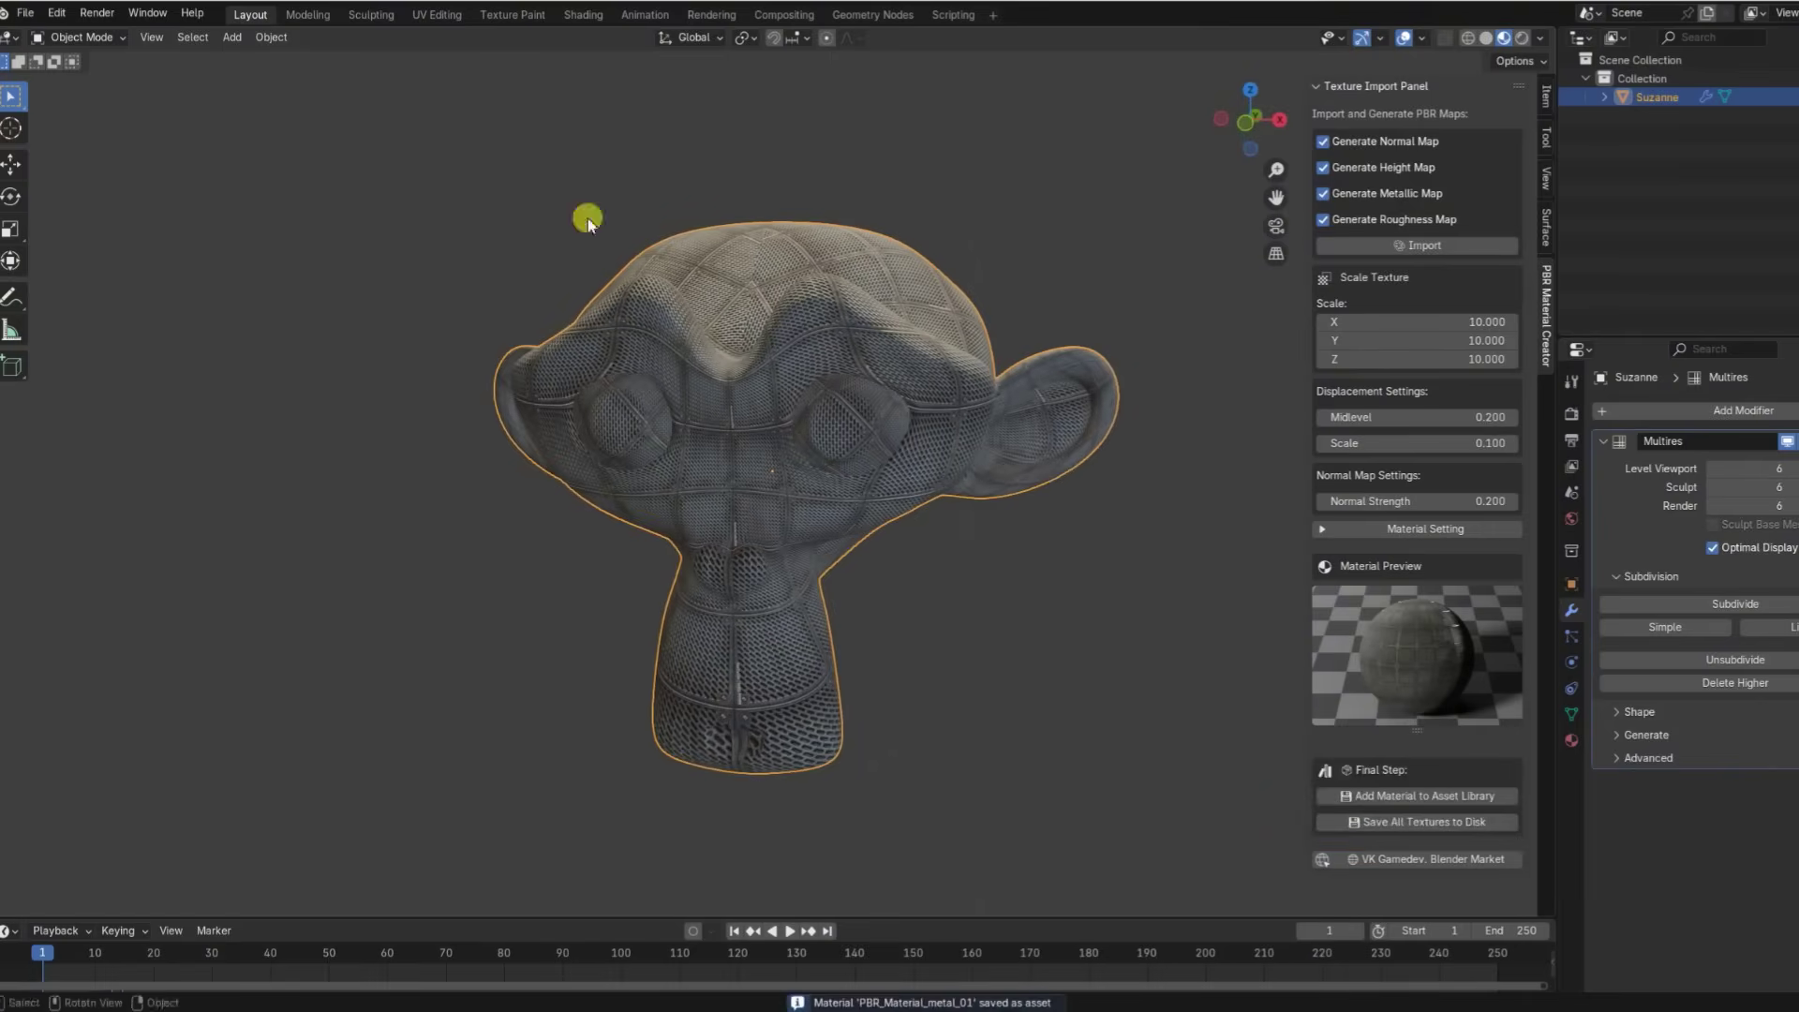
click(8, 930)
click(595, 809)
drag(594, 919, 643, 602)
click(75, 970)
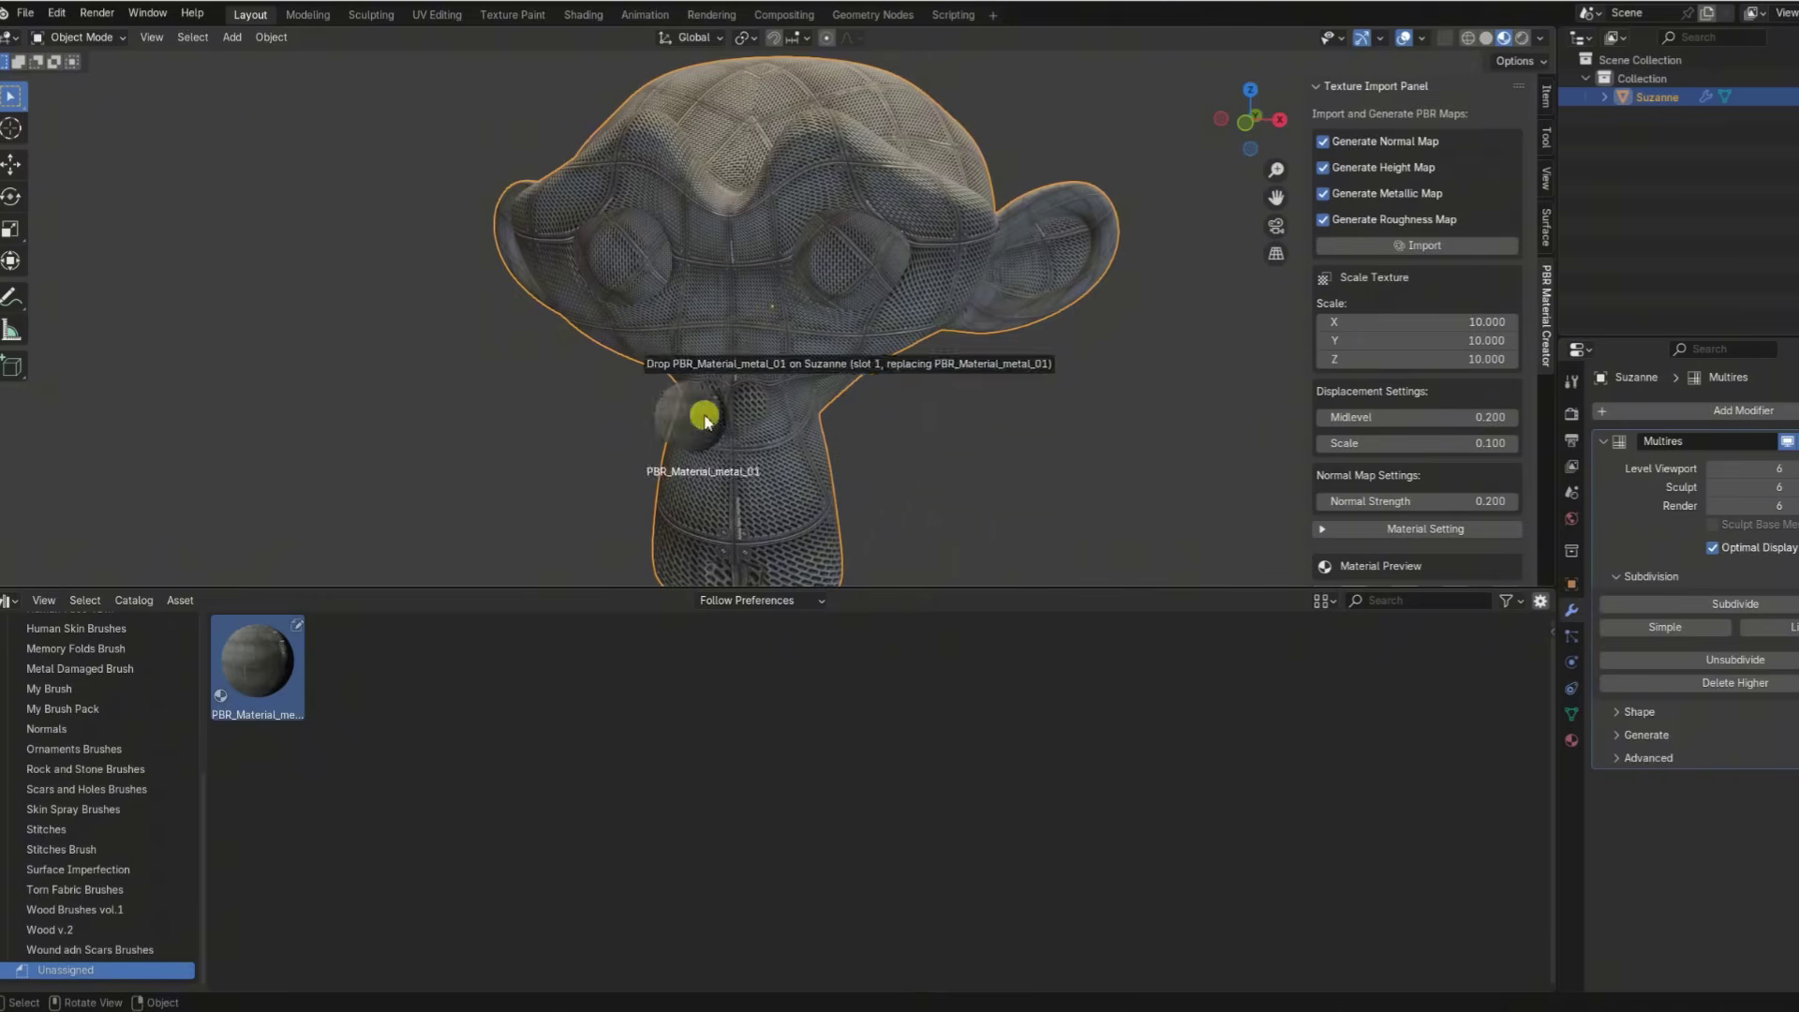
drag(717, 413, 693, 378)
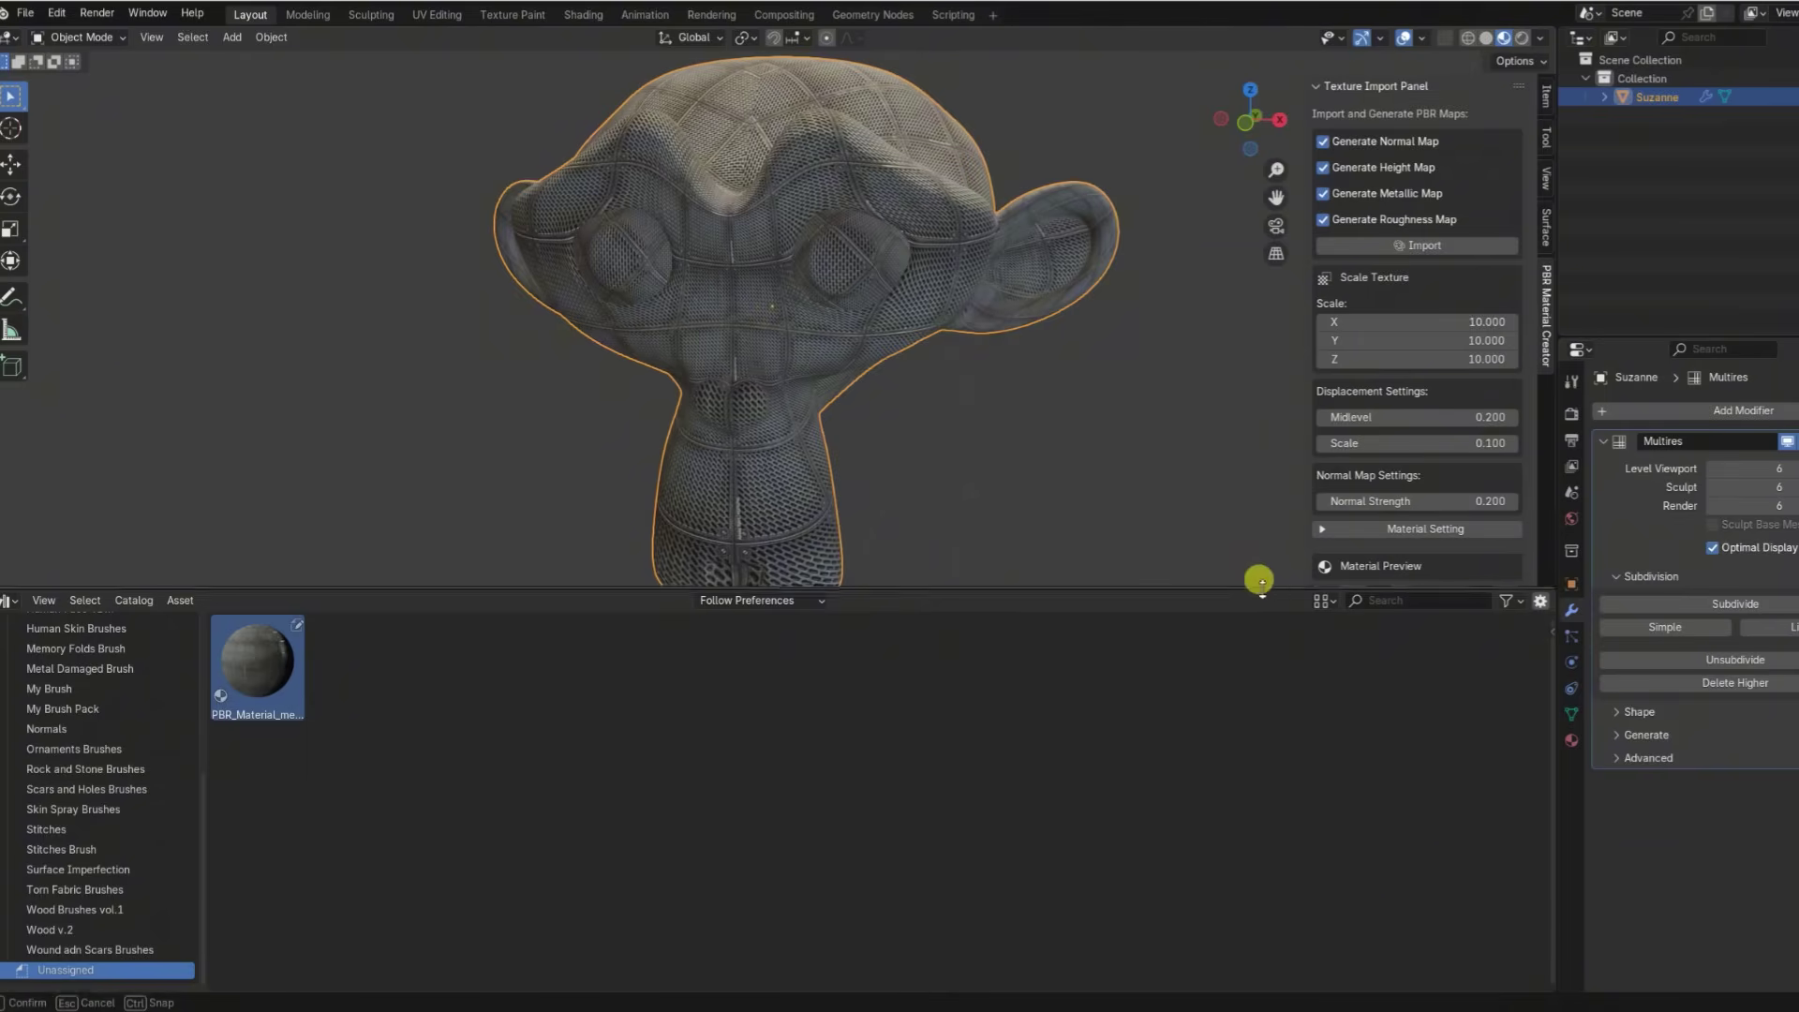
drag(1265, 591, 1321, 903)
Save all texture maps to disk inside a newly created texture folder.
click(1390, 823)
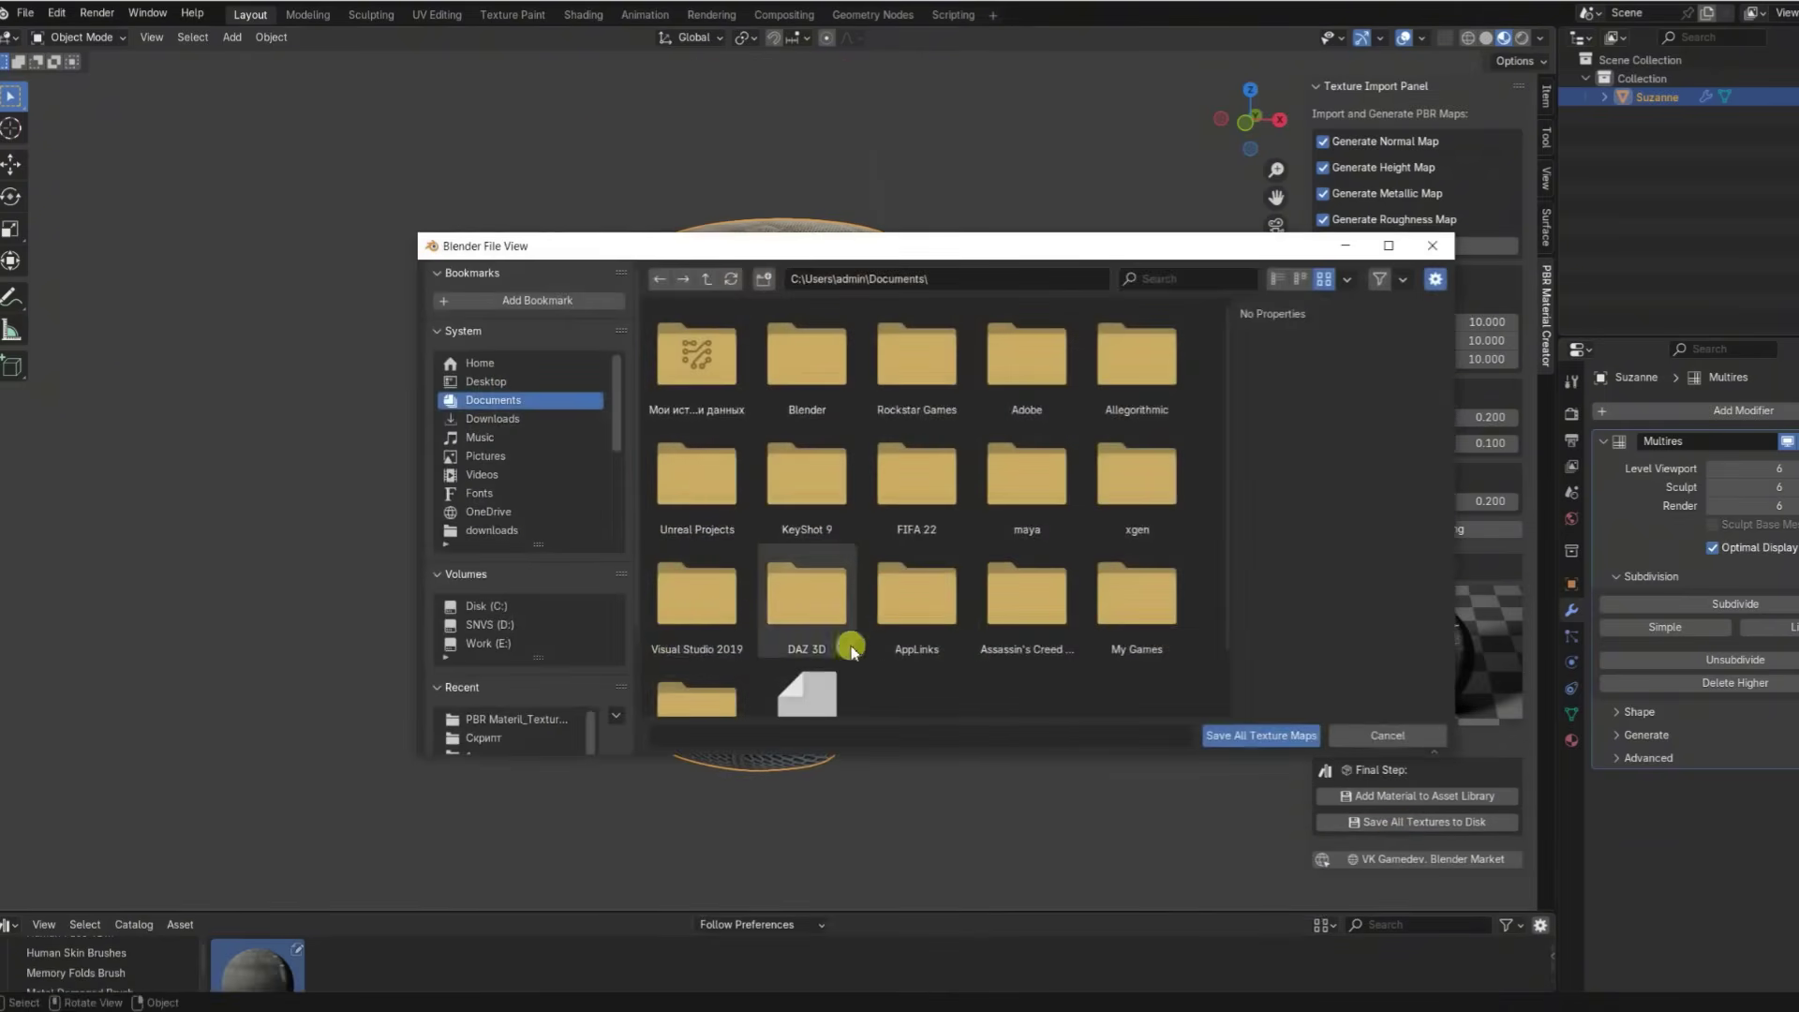
click(1243, 735)
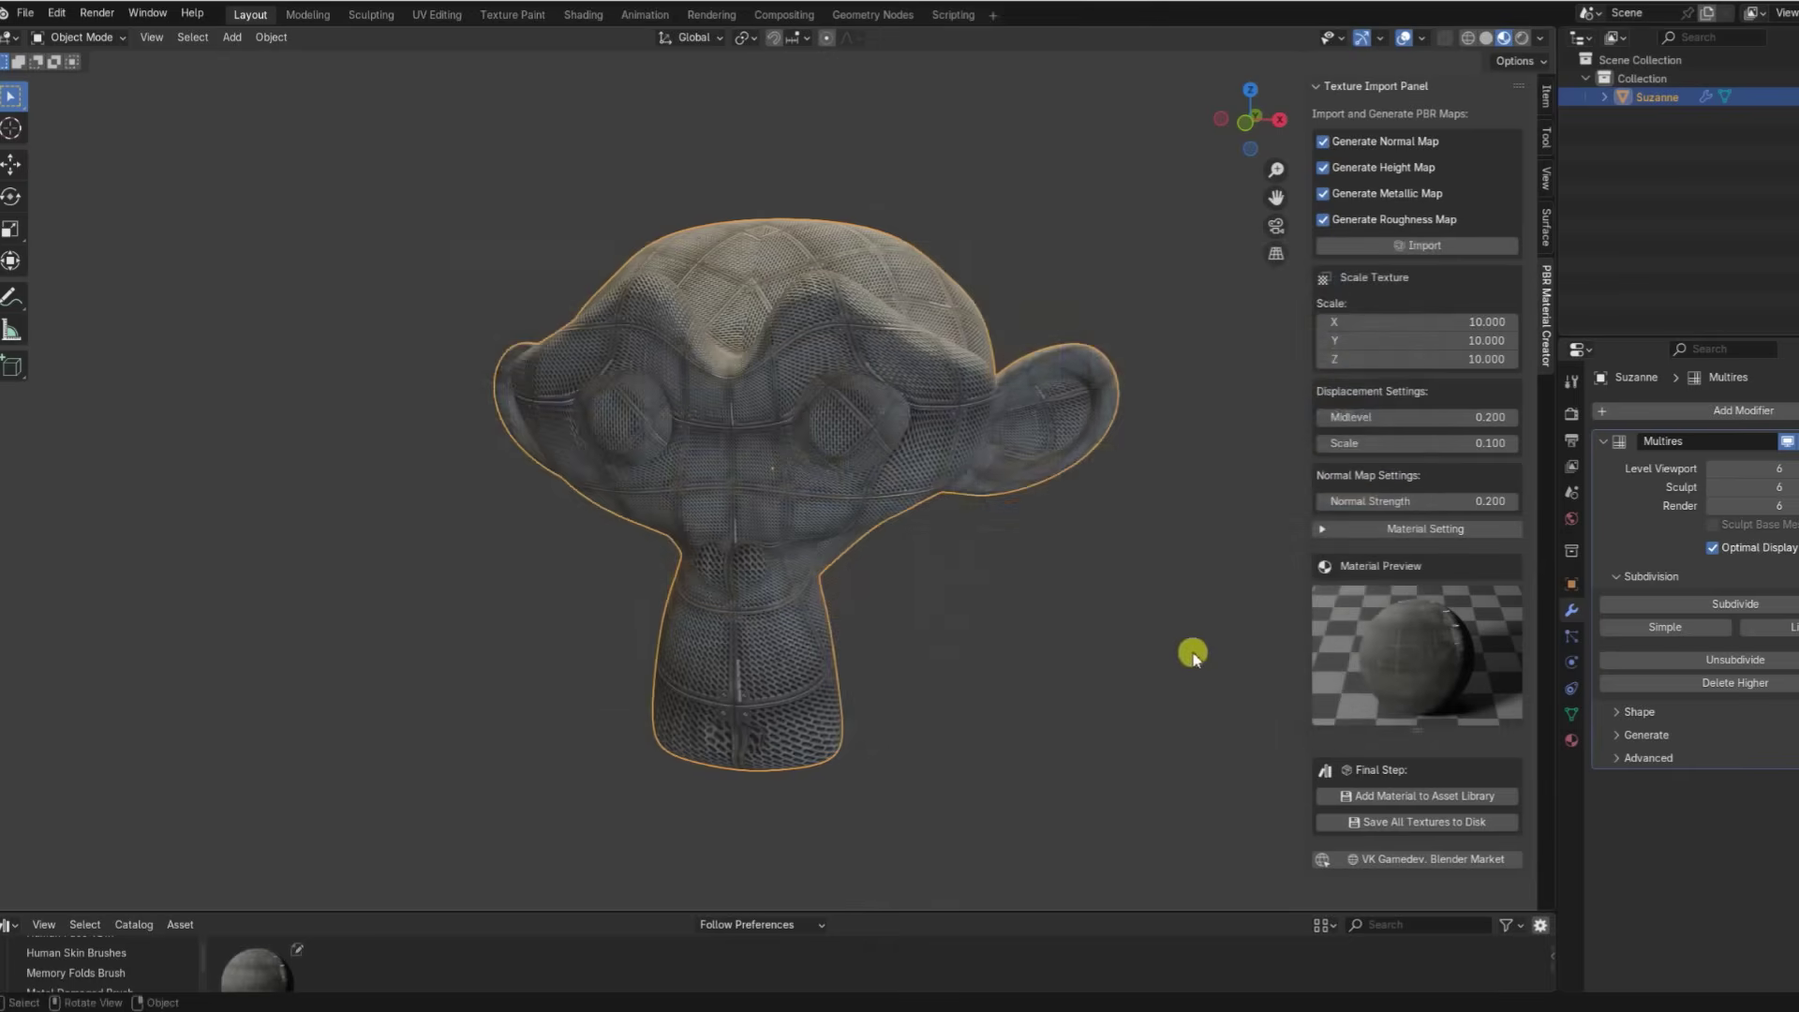
click(1381, 823)
click(770, 278)
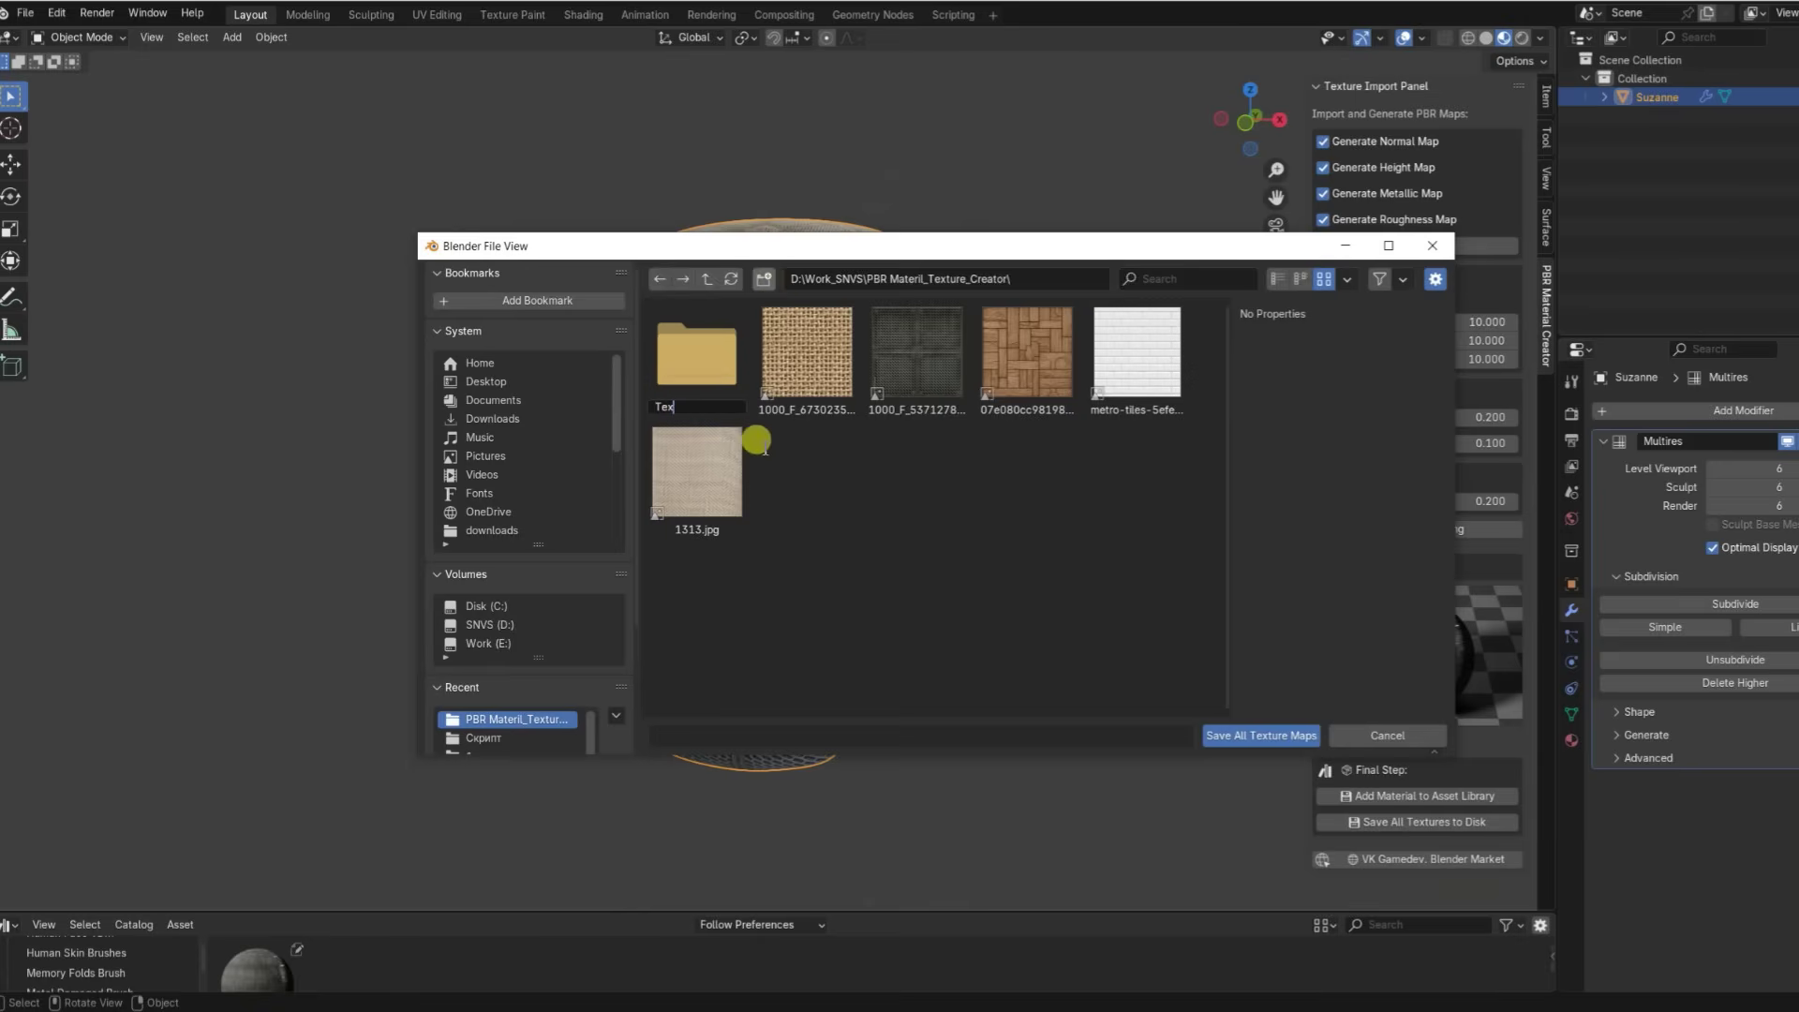
double_click(722, 375)
click(1247, 734)
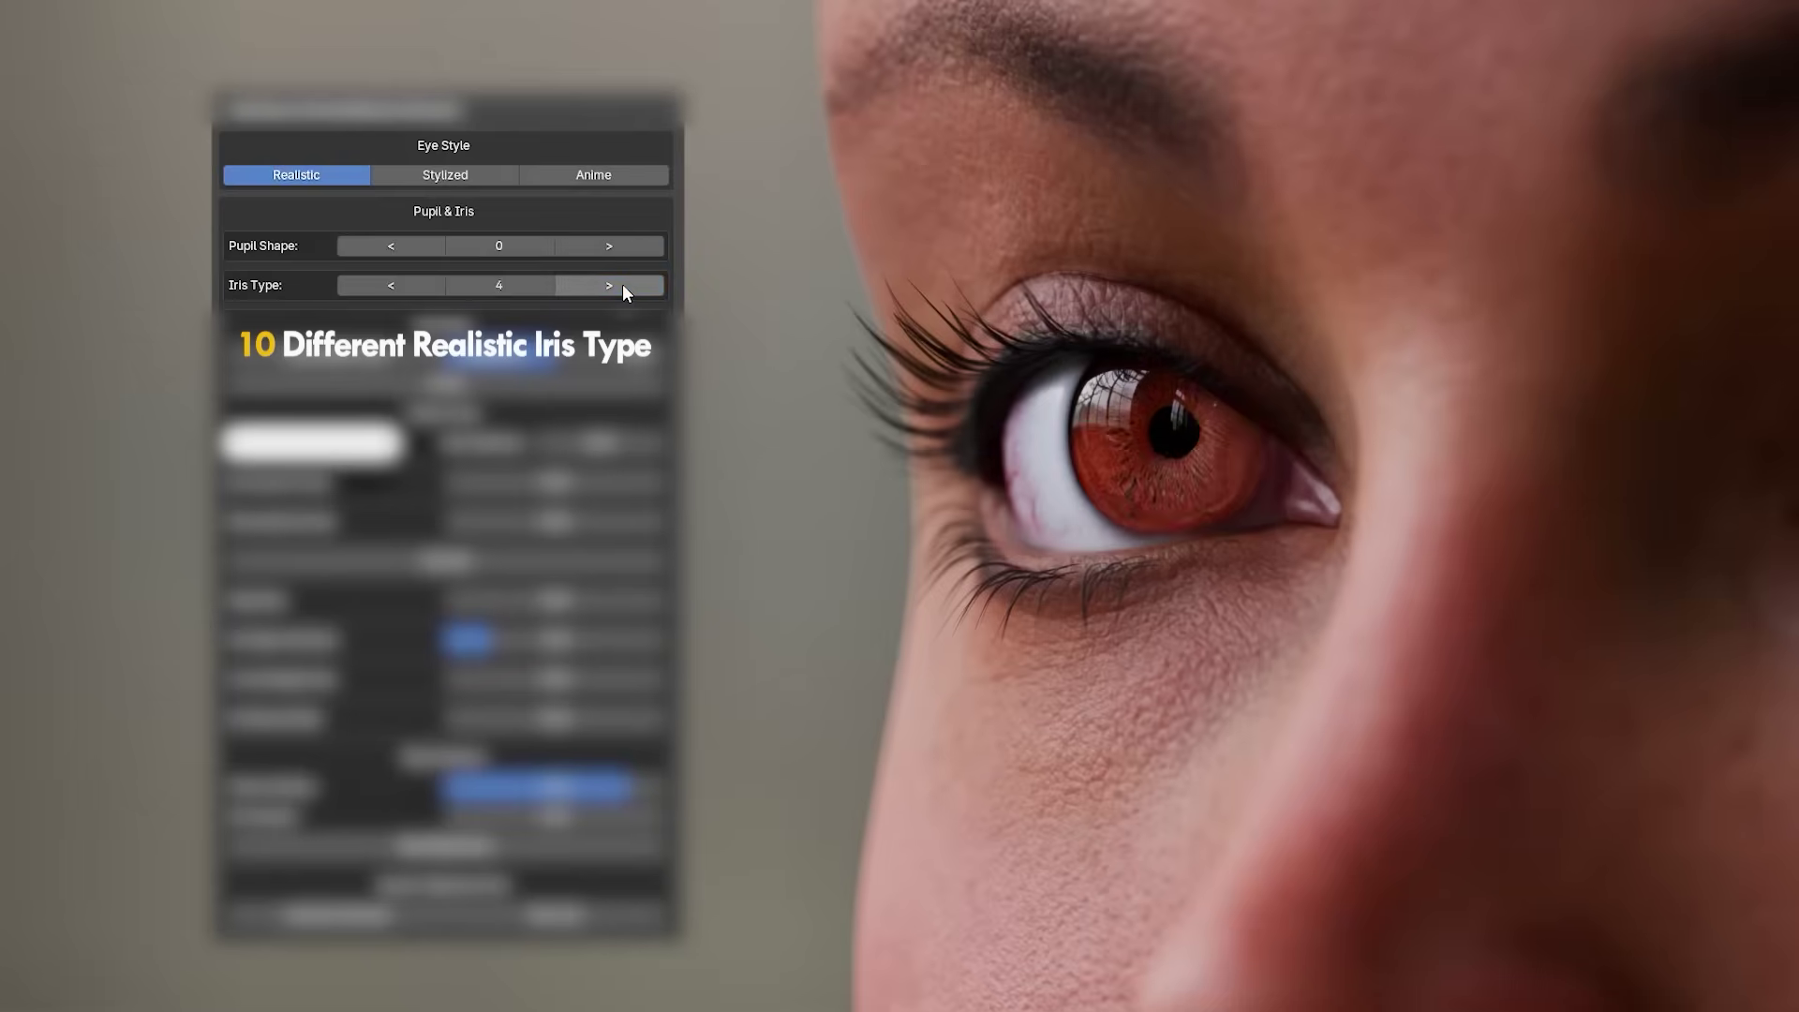
Cycle through realistic iris types, switch the eye to Stylized, and step through anime iris types.
click(624, 284)
click(623, 285)
click(623, 285)
click(623, 285)
click(623, 285)
click(483, 183)
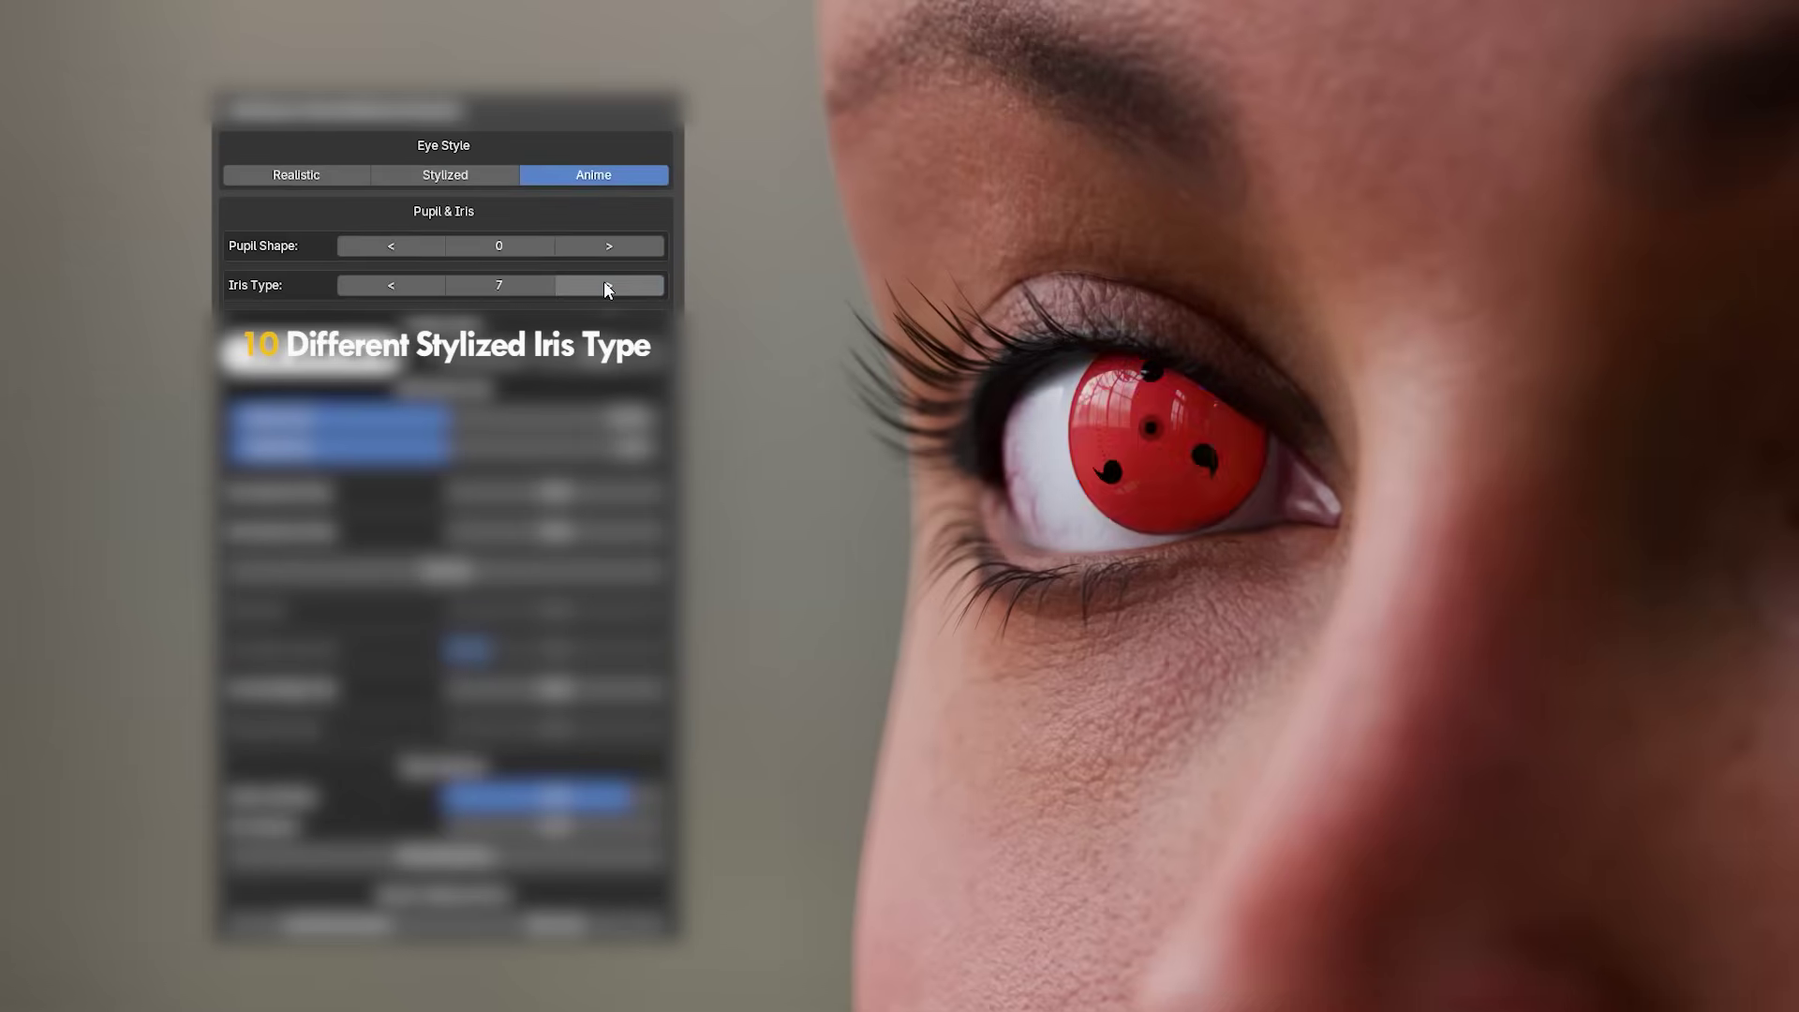
click(607, 285)
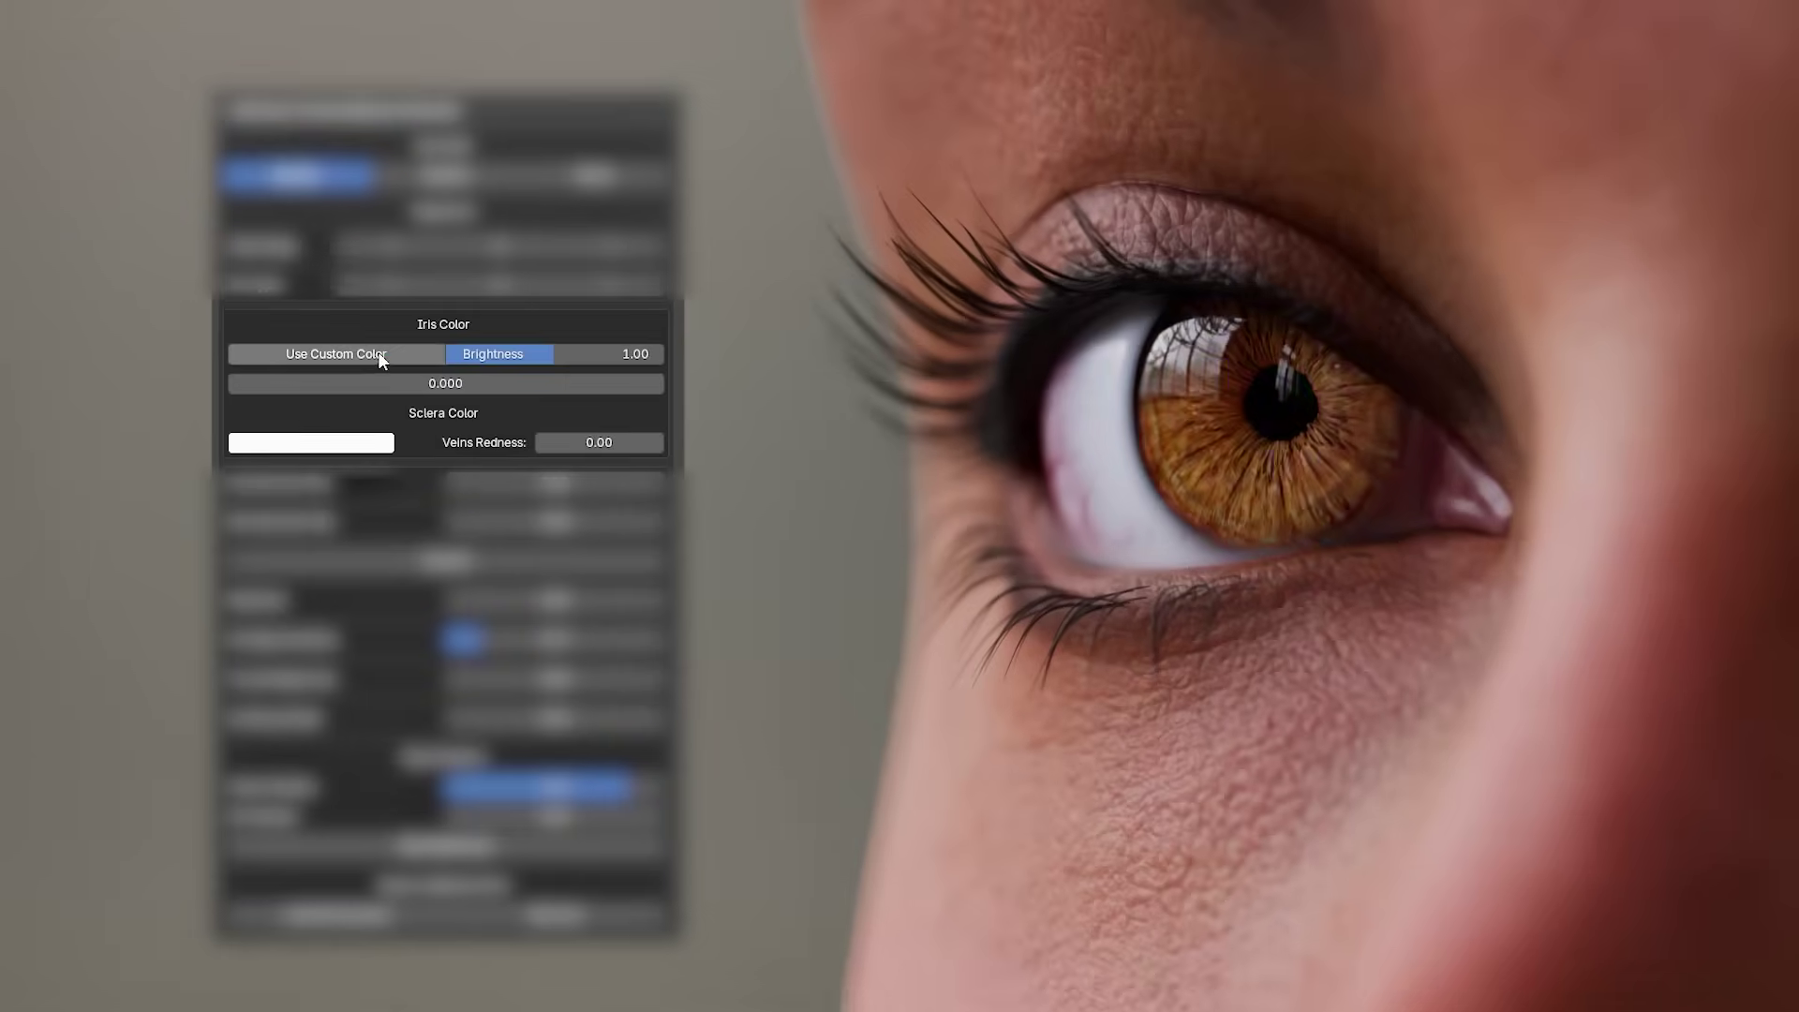
Use a custom iris colour, set Veins Redness to 1.00 and choose a pink sclera colour.
click(378, 351)
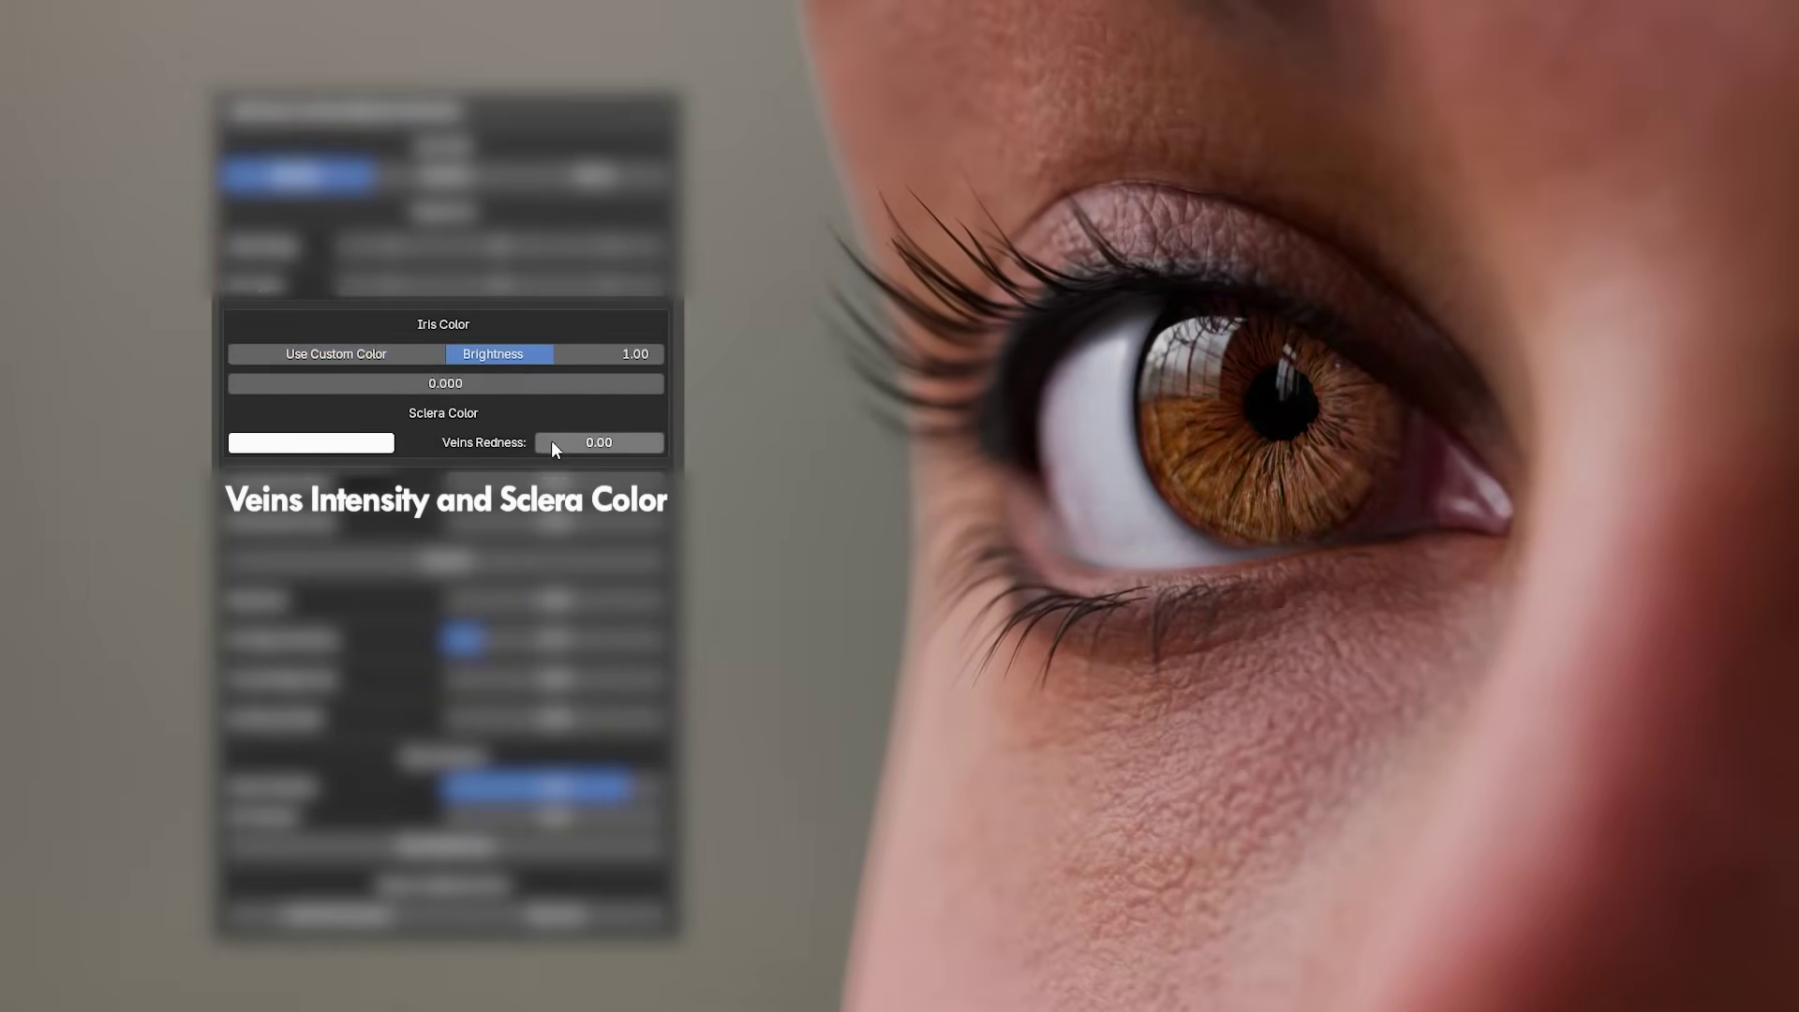
drag(599, 443, 663, 443)
click(311, 442)
click(323, 201)
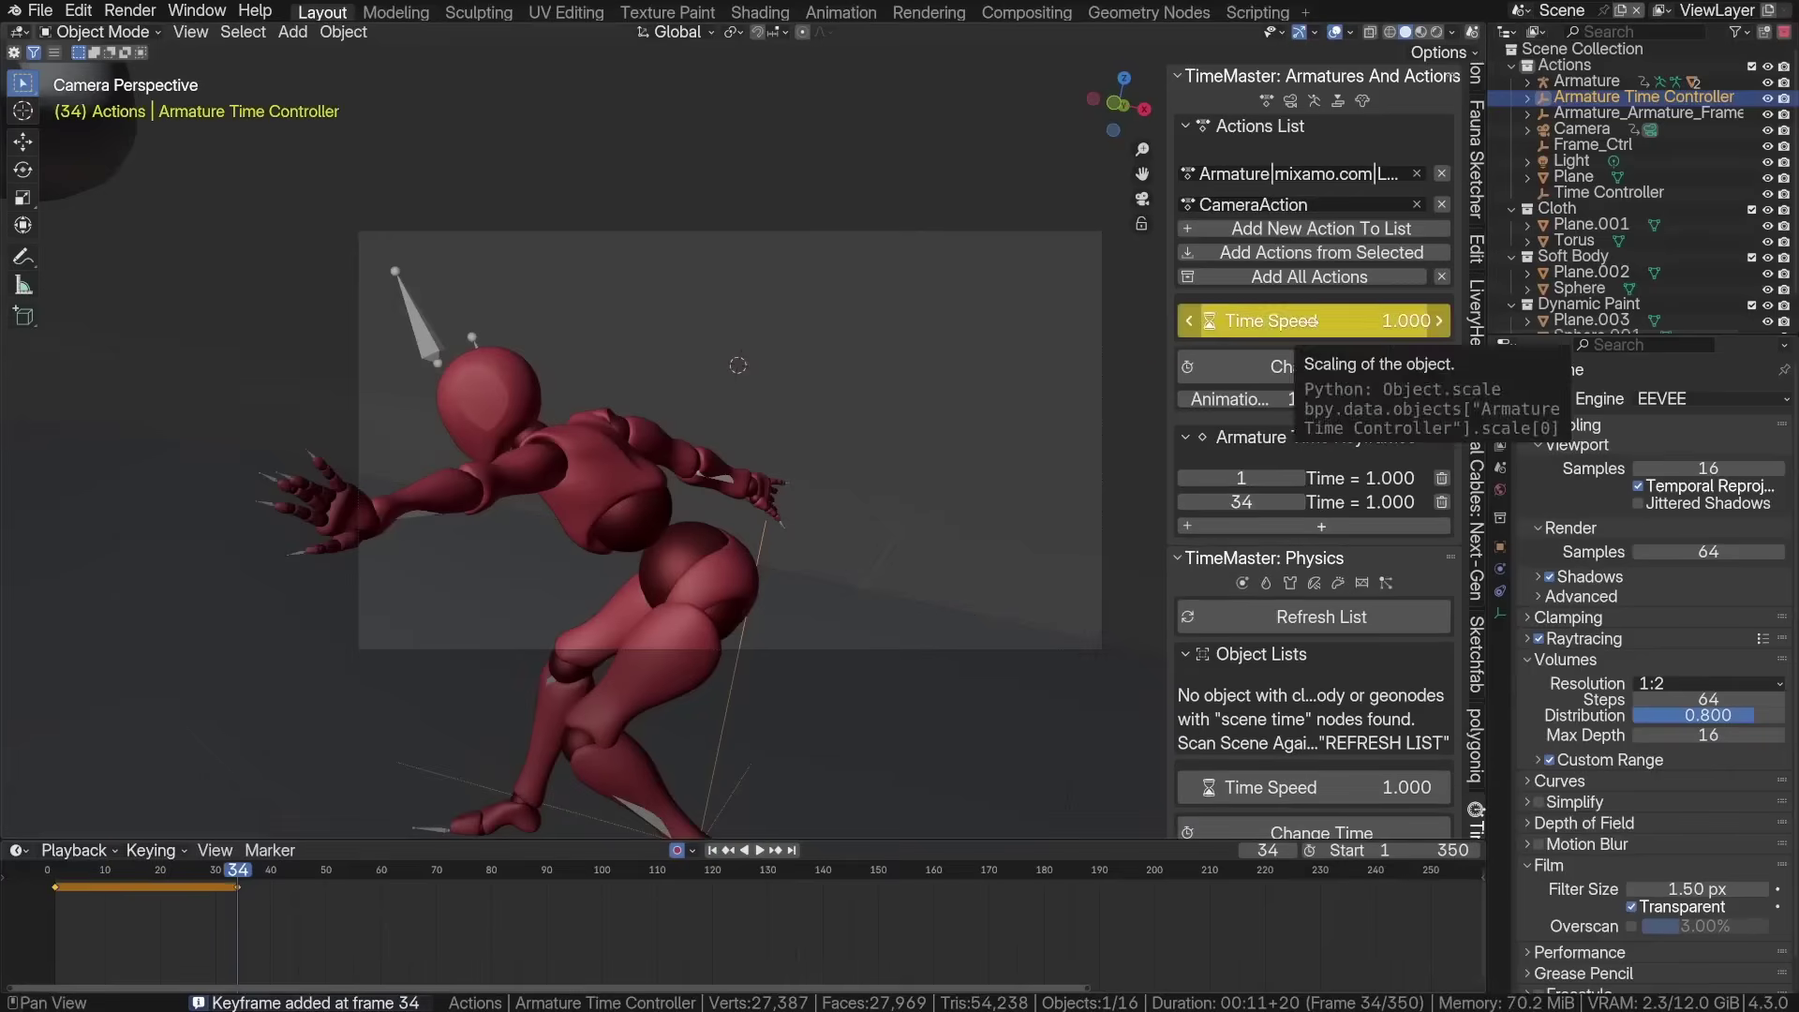
Add a time keyframe at frame 40 and lower the armature's Time to 0.110.
drag(245, 898, 270, 901)
click(1347, 526)
drag(1322, 320, 1293, 321)
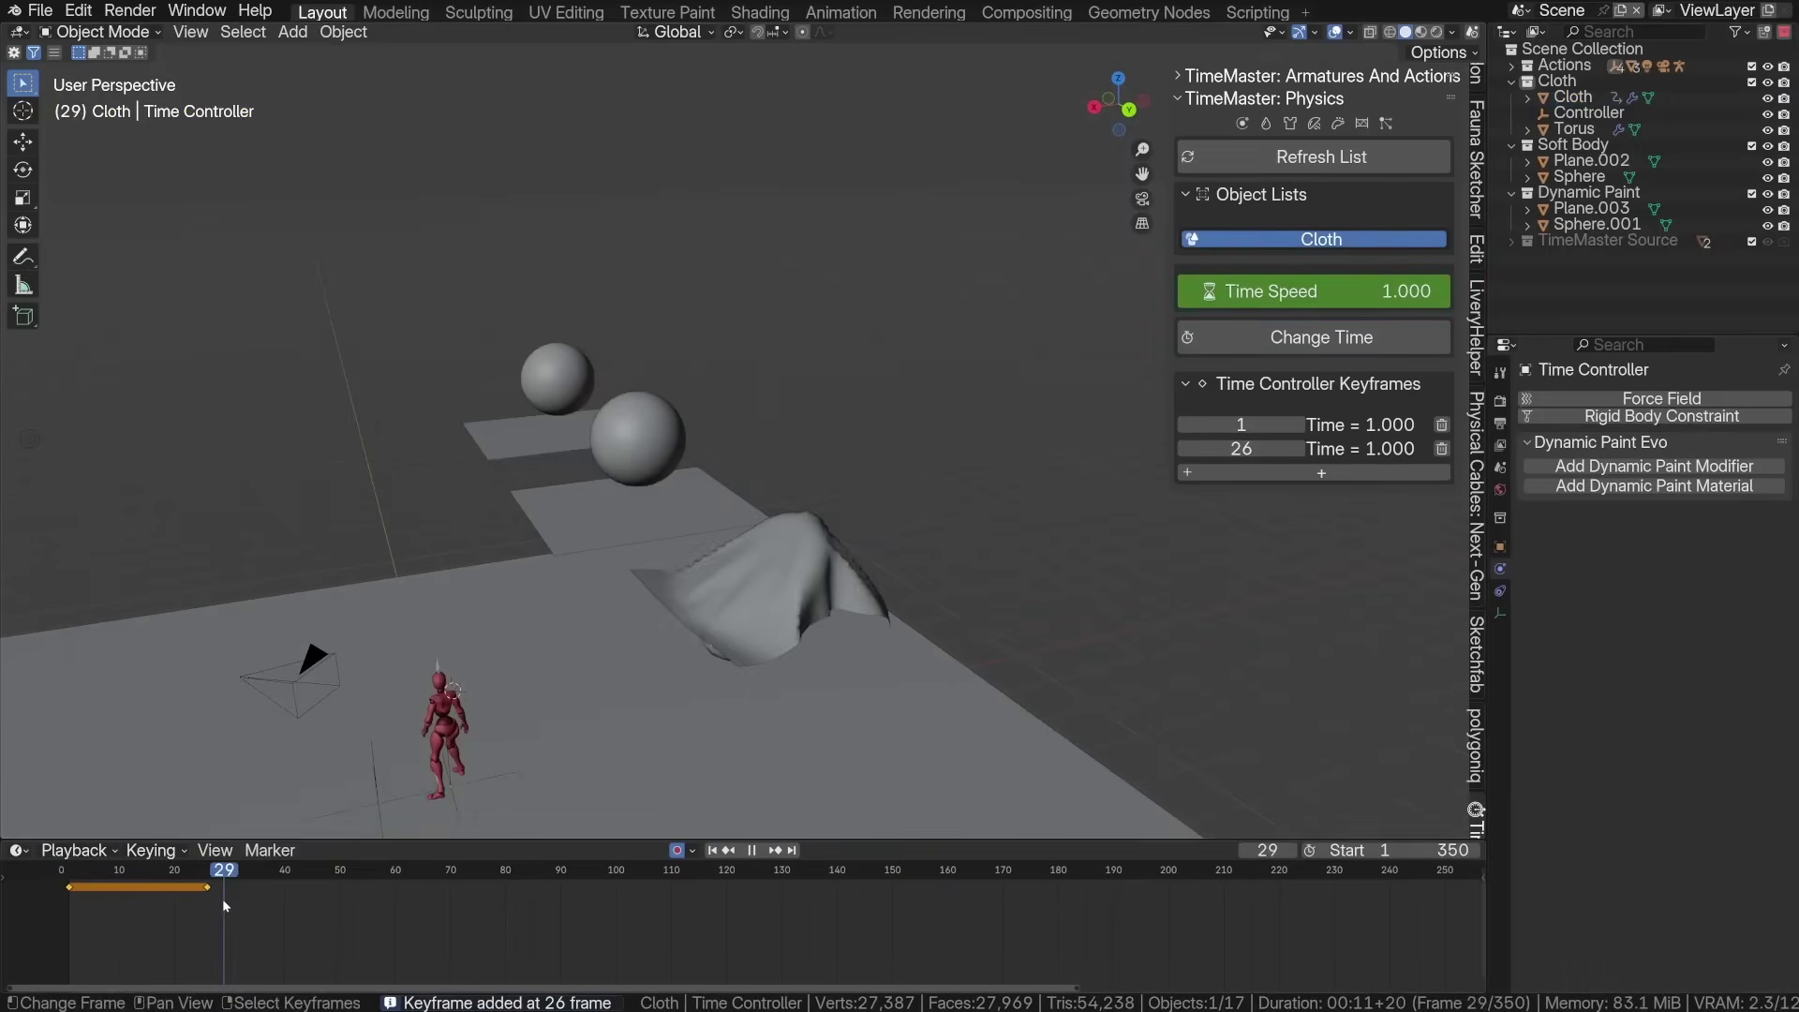
Apply the slow-down remap to the cloth and inspect the cloth and Plane.002 physics settings.
click(1307, 337)
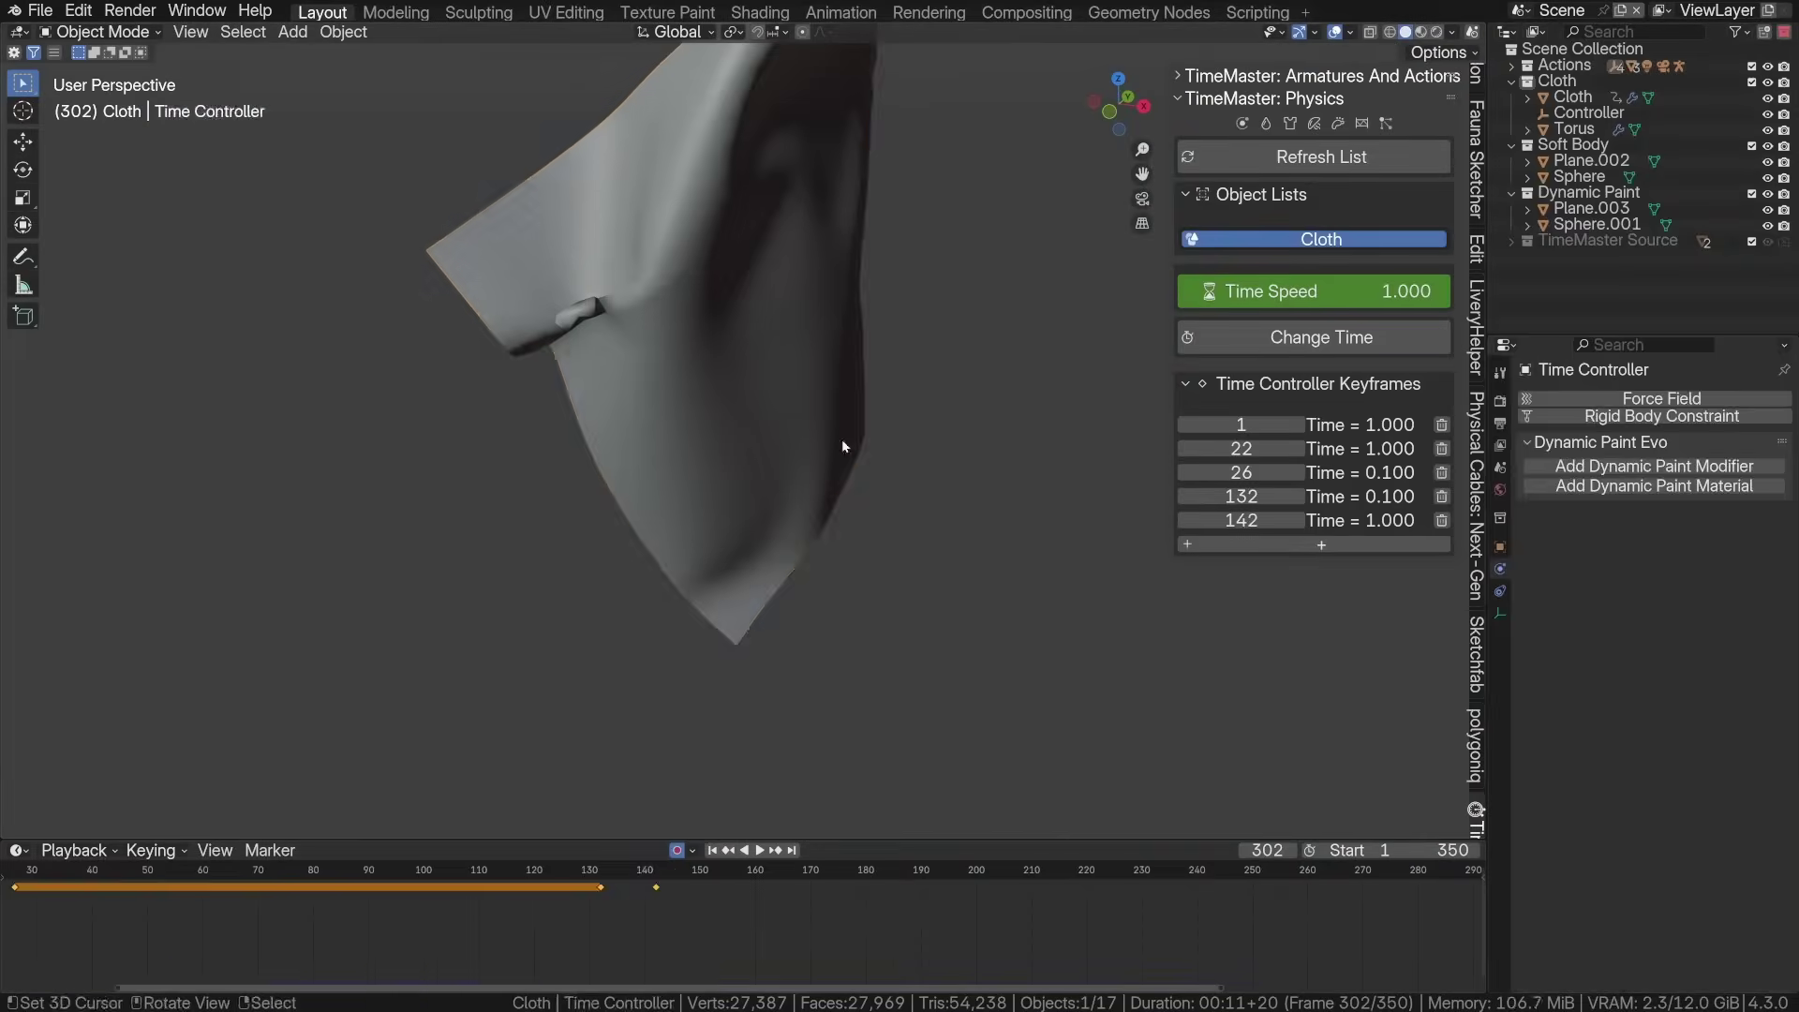
click(841, 439)
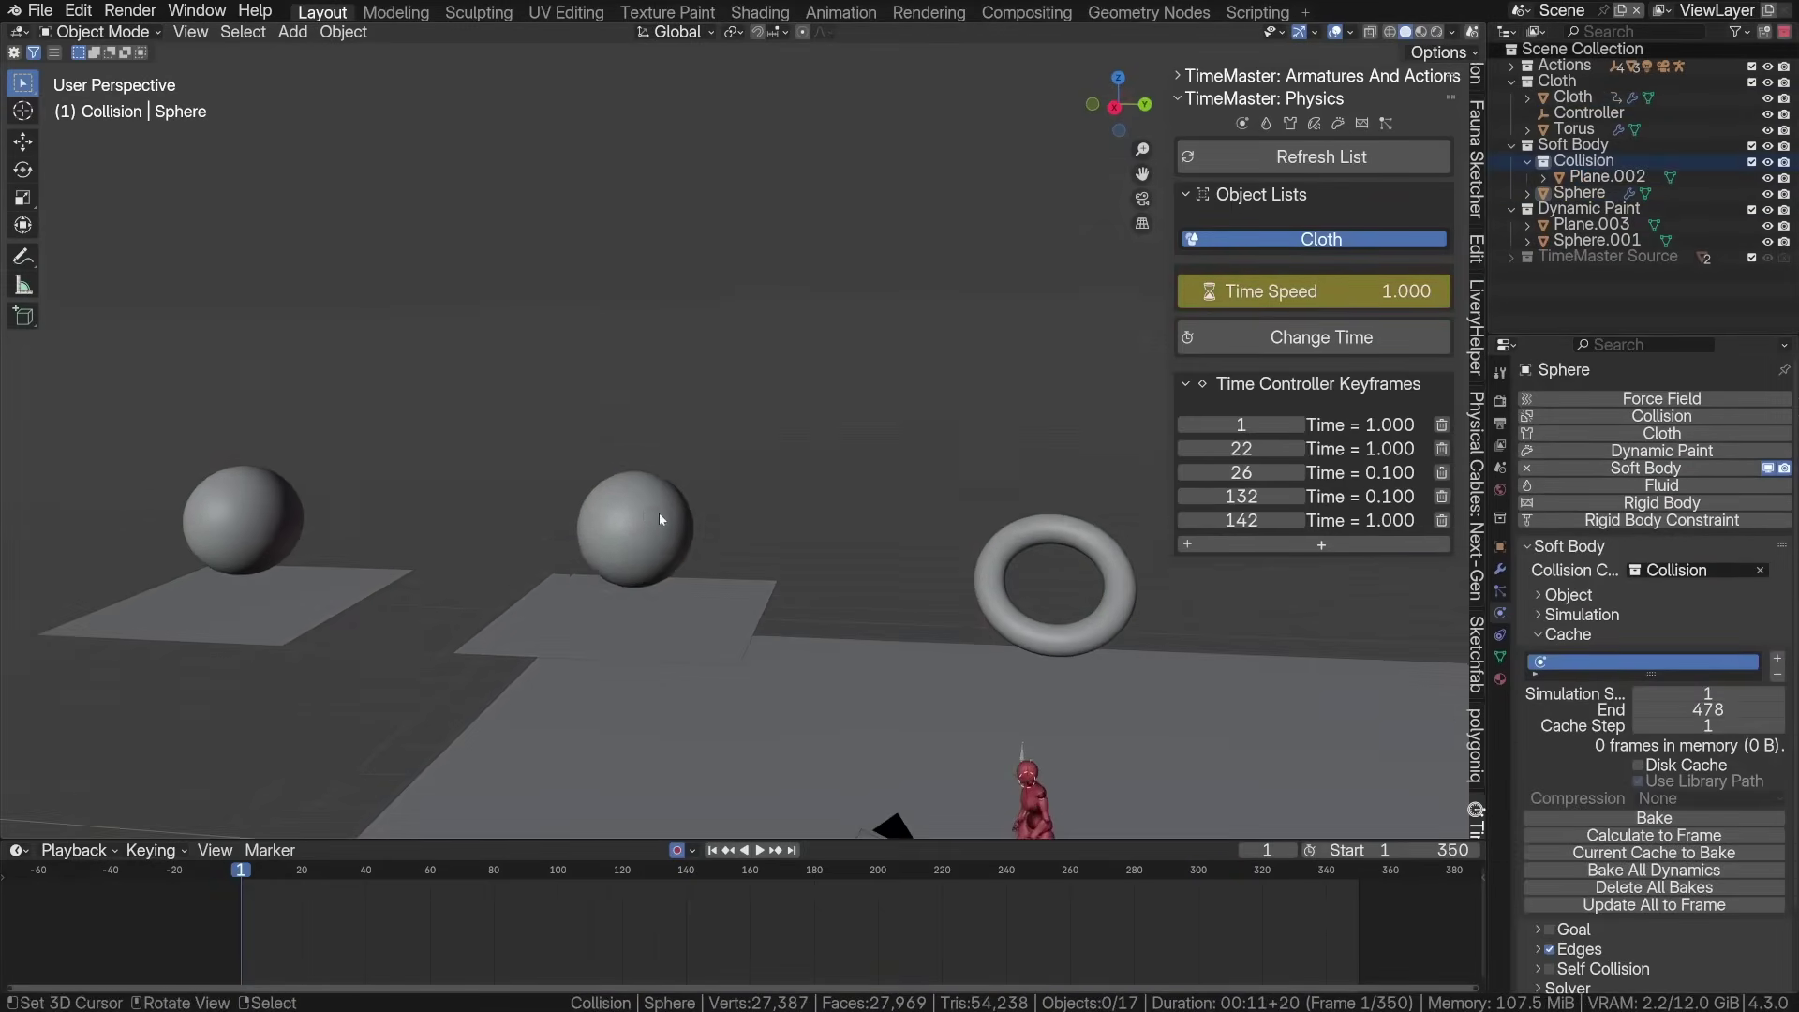
click(711, 590)
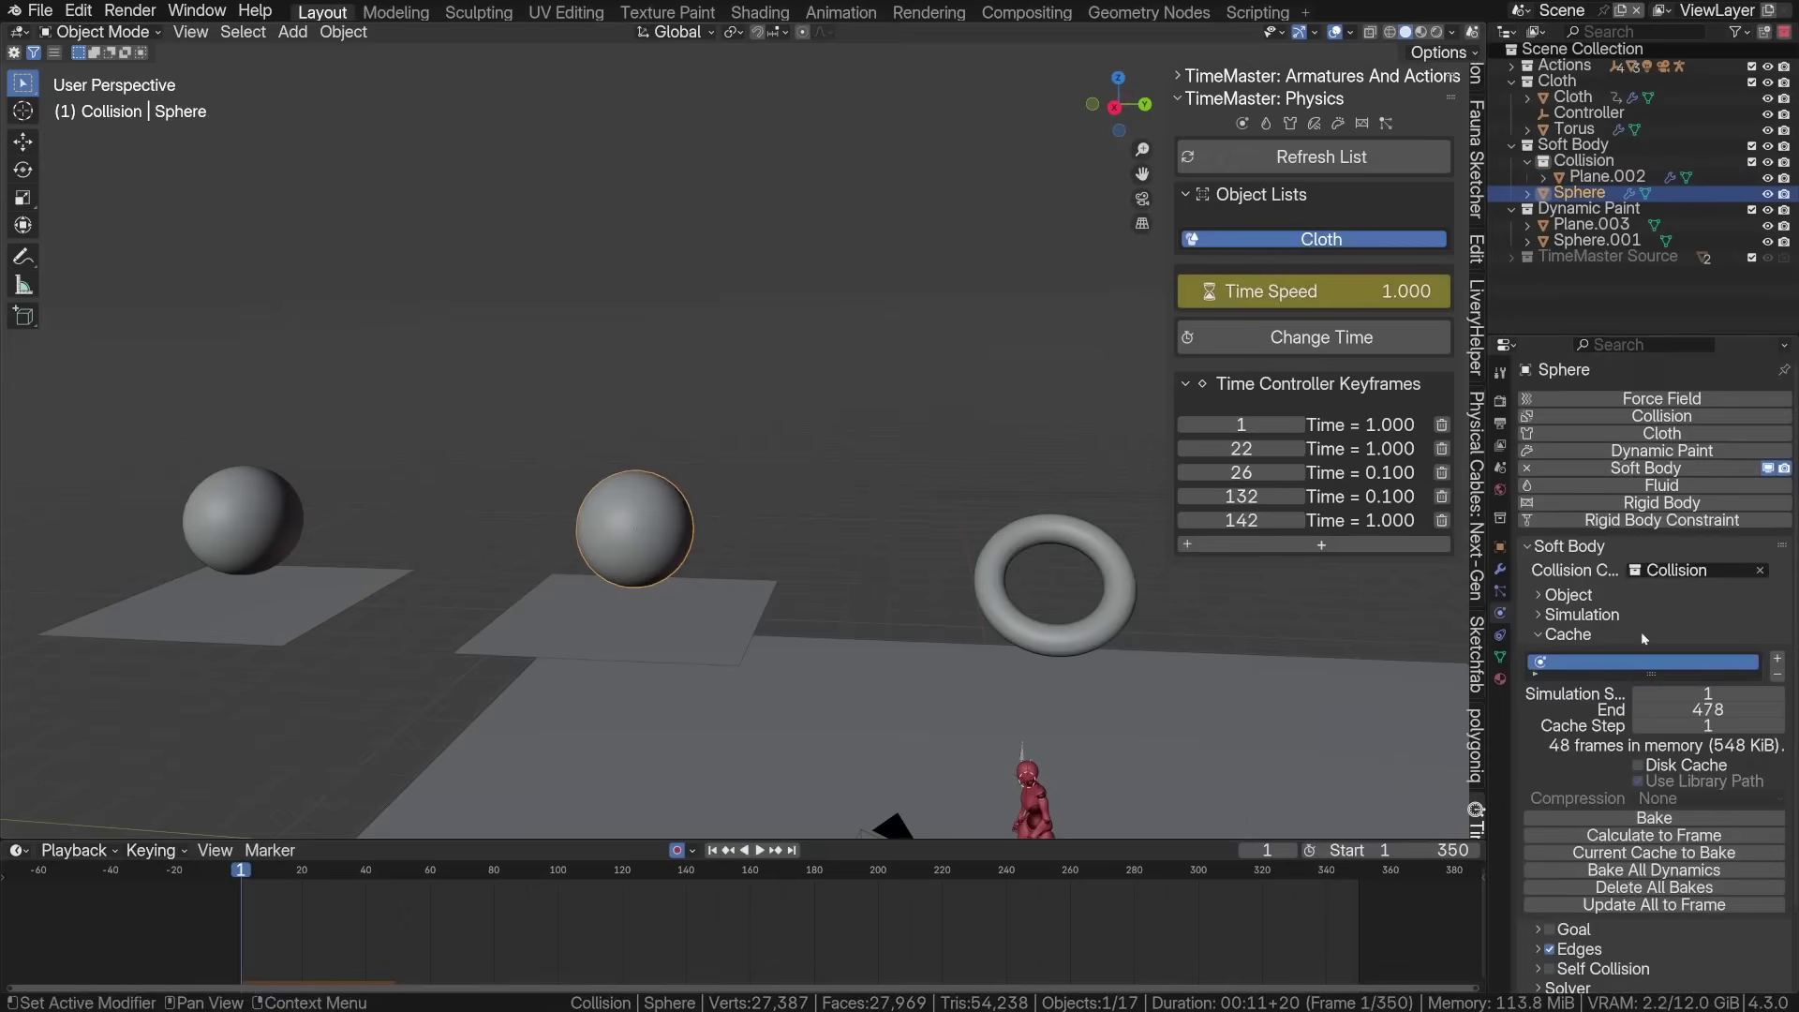
scroll(1672, 742, down, 1)
scroll(1672, 742, down, 8)
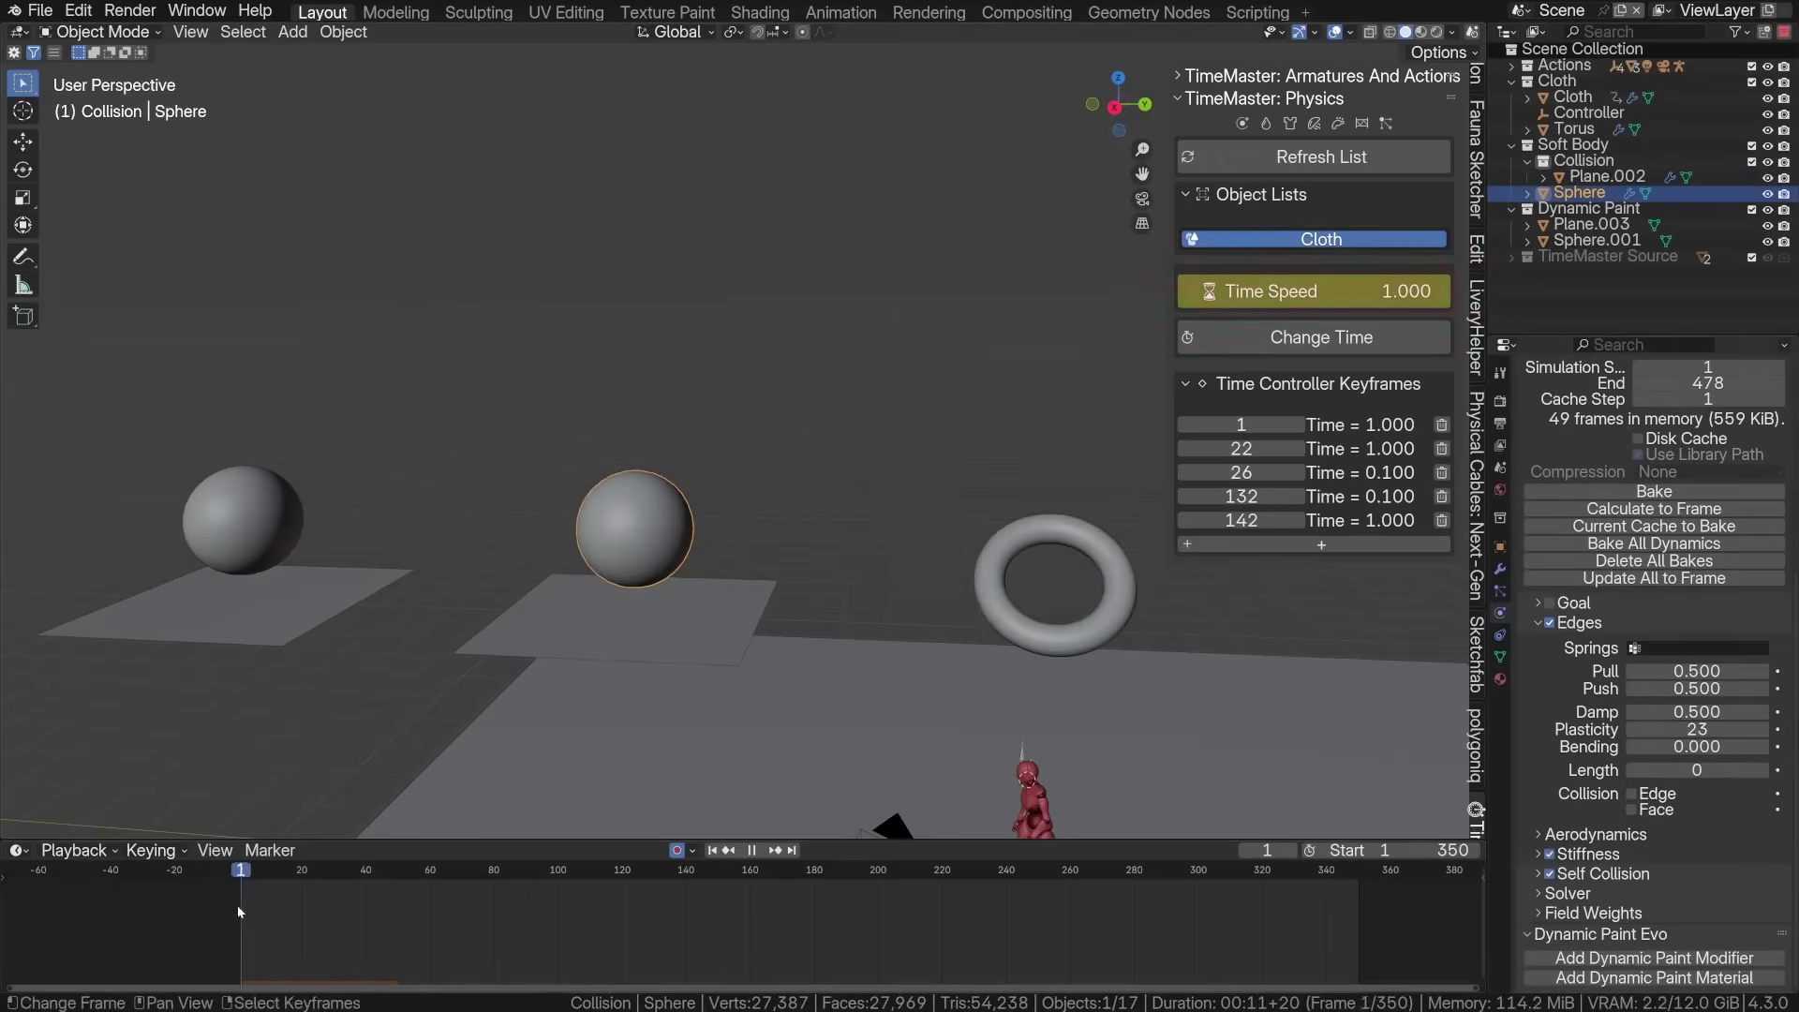
Save the file, add the soft-body sphere to the time-controlled list as Soft, and remap its time.
key(ctrl+s)
click(822, 494)
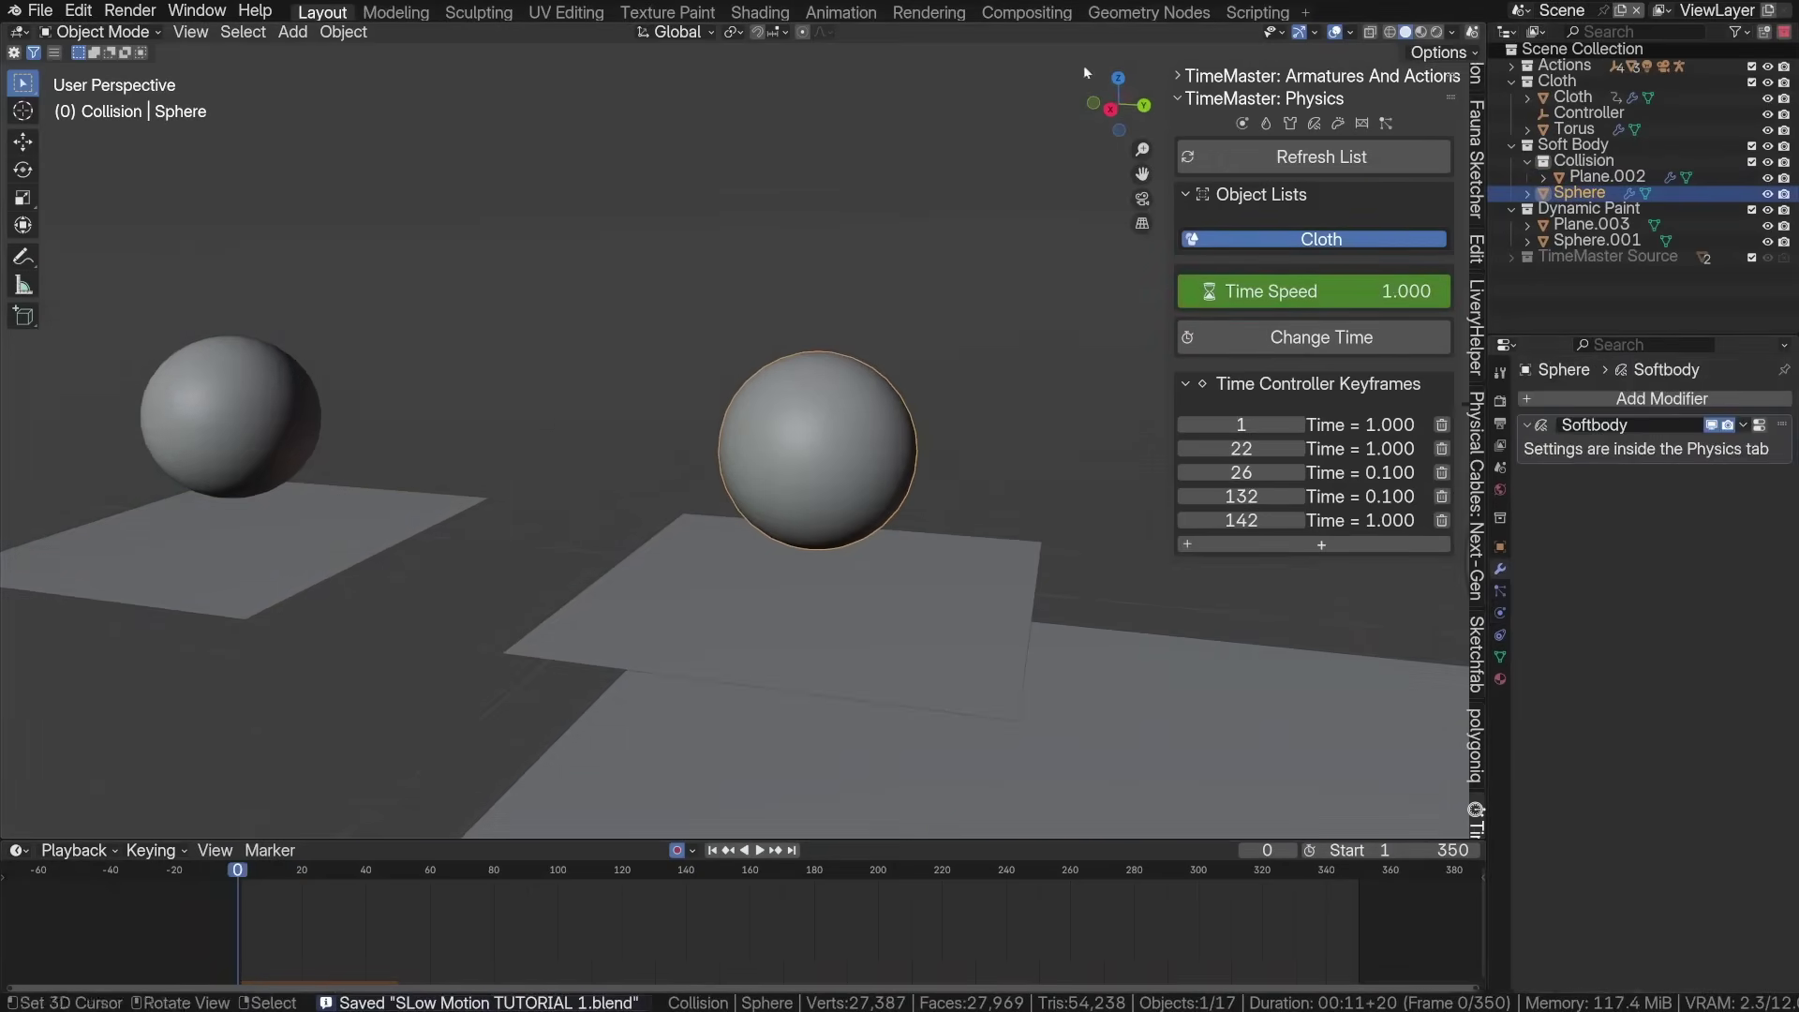
click(1338, 156)
click(1321, 156)
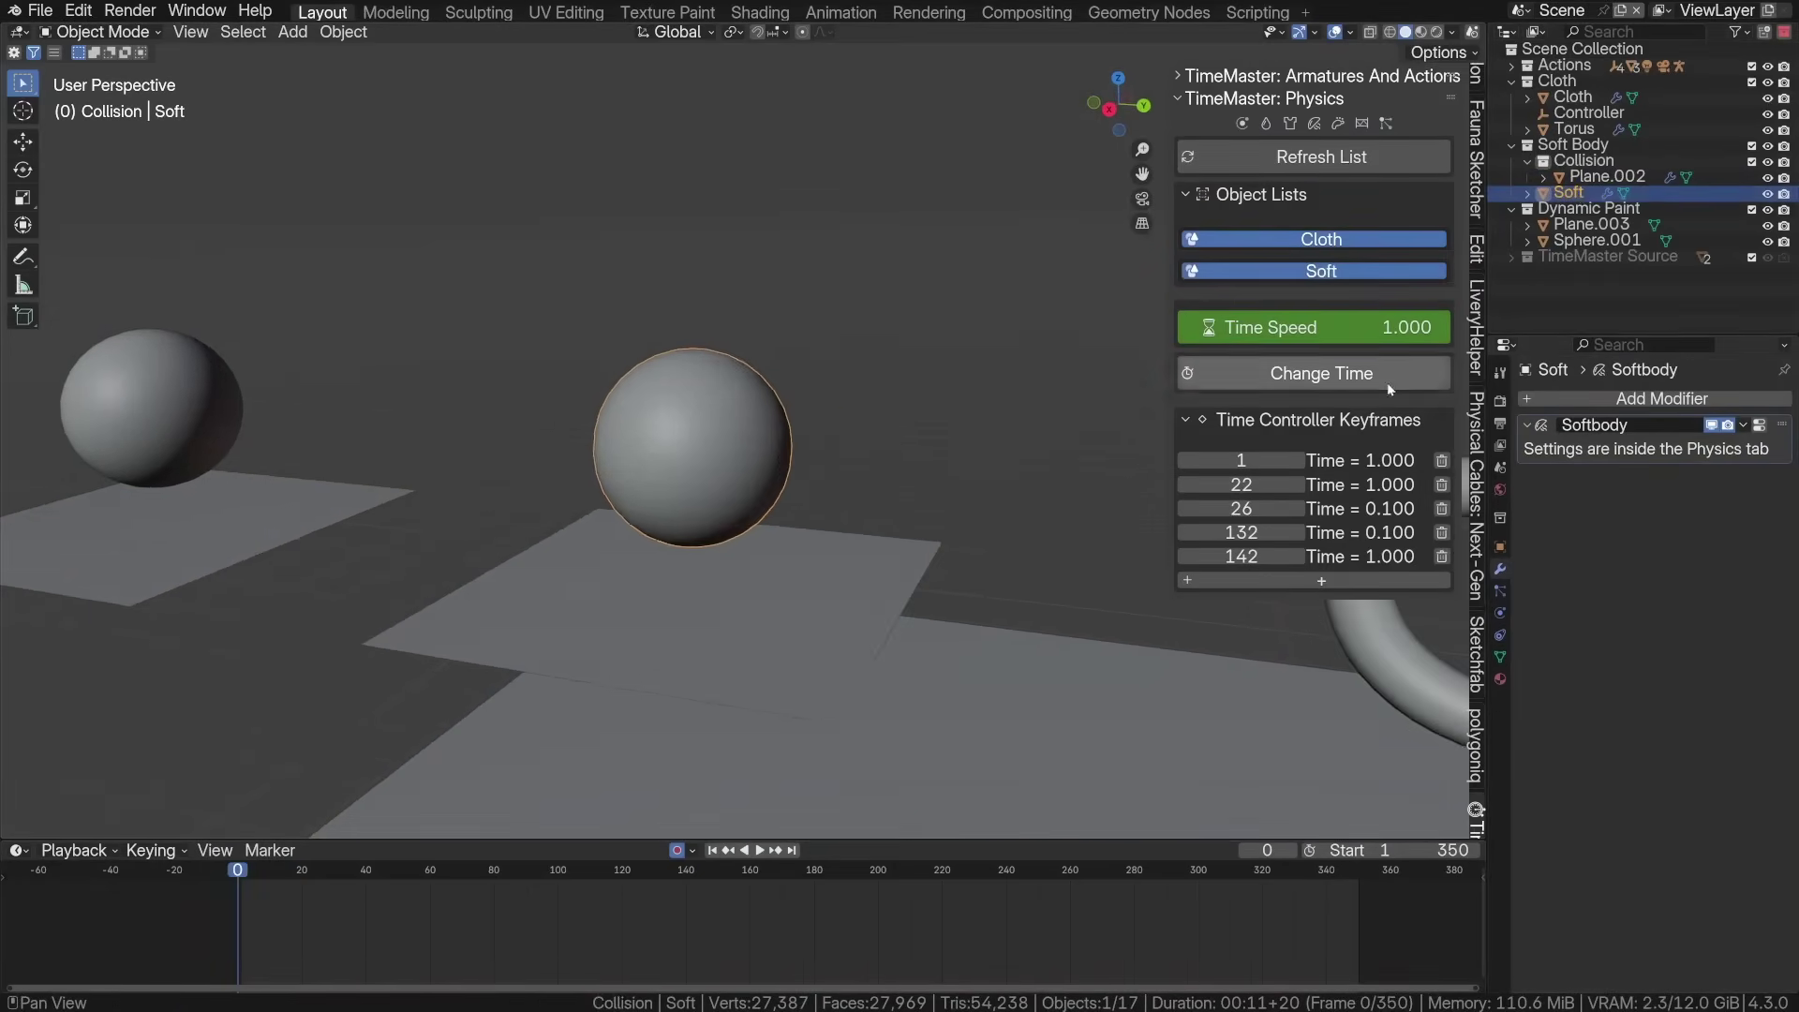
click(1322, 373)
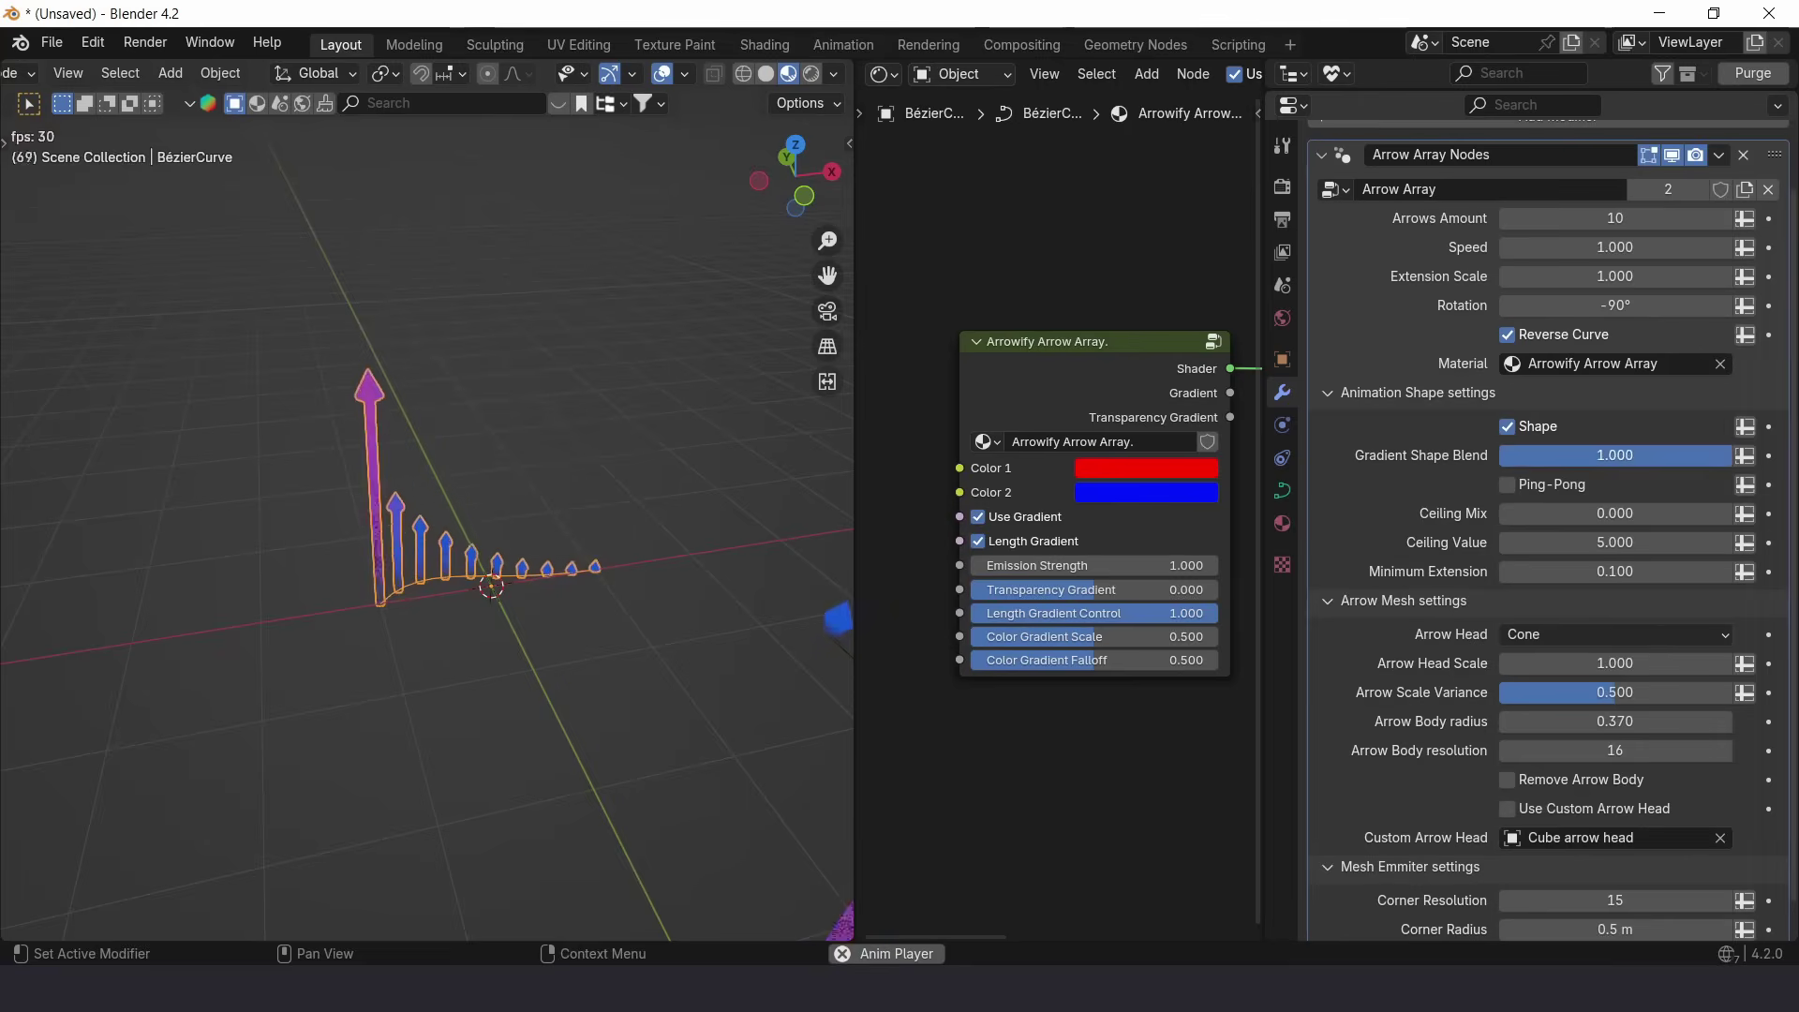
Move the curve circle's points to reshape the area-arrow grid.
scroll(1511, 487, down, 1)
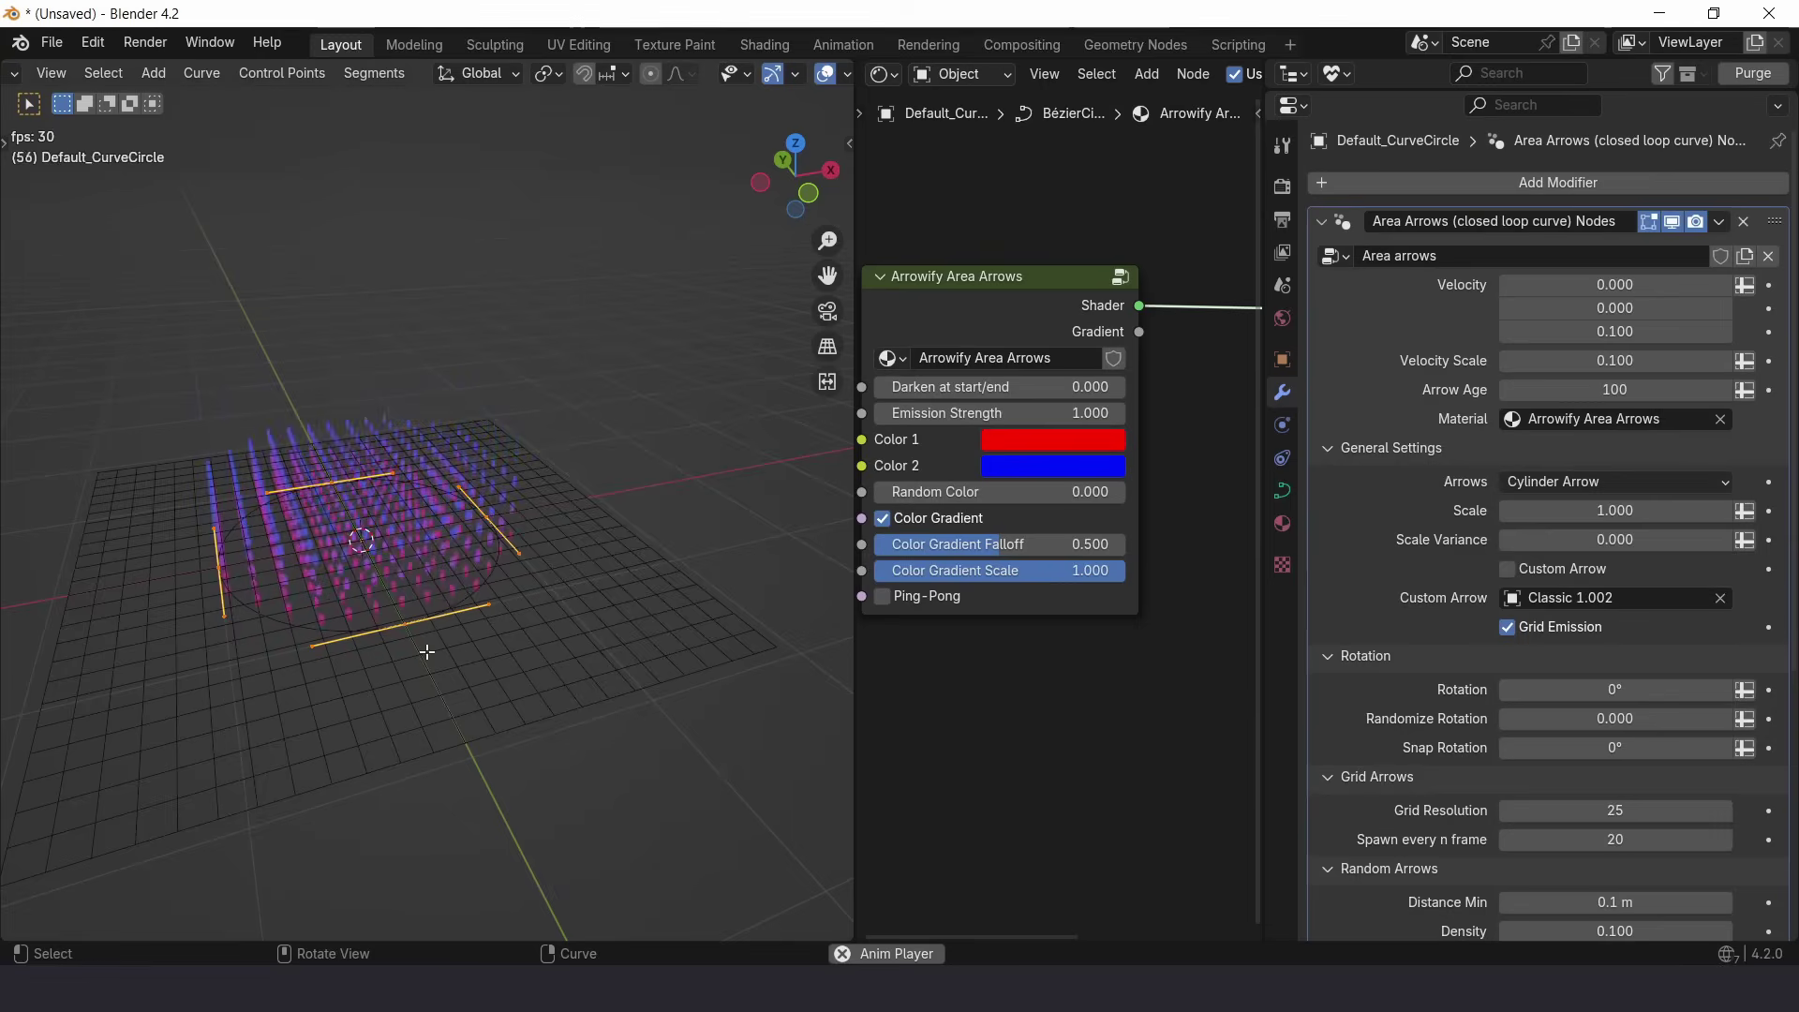
key(g)
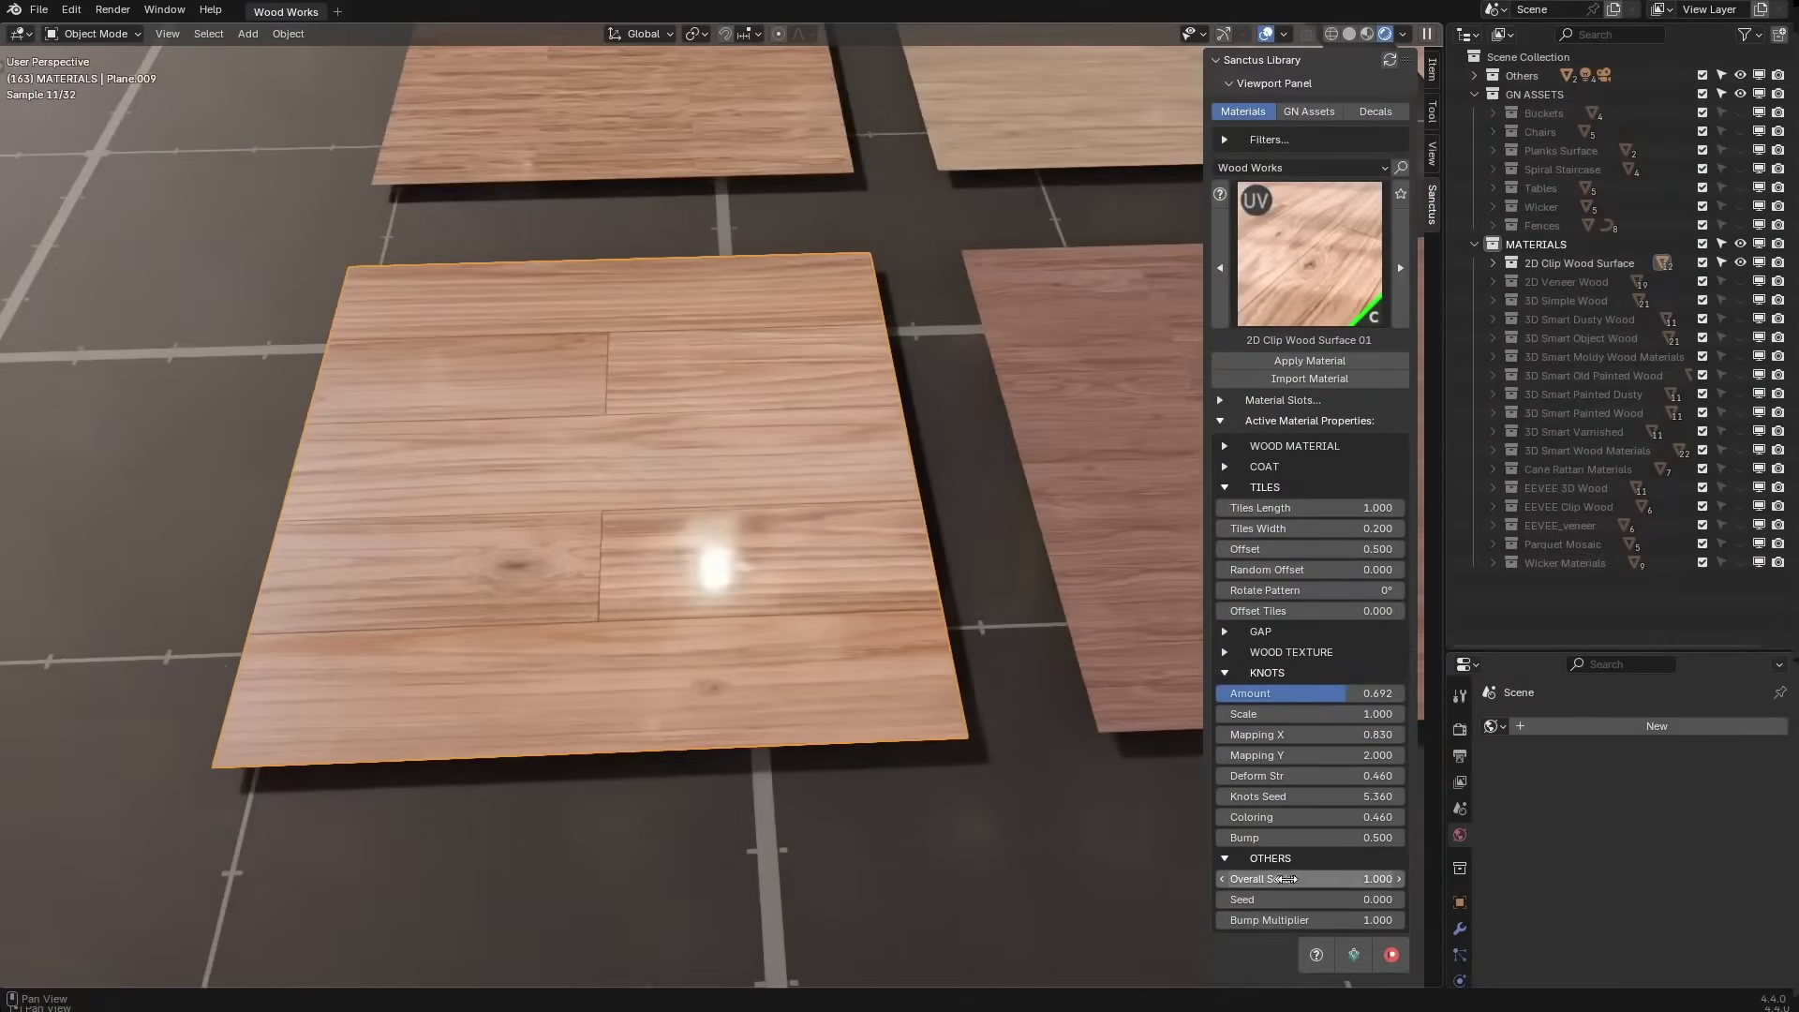
Set the wood floor's Overall Scale to 3.000 and Tiles Length to 2.000, raise Rings Scale, and set Random Center to 1.000.
text(3)
key(Return)
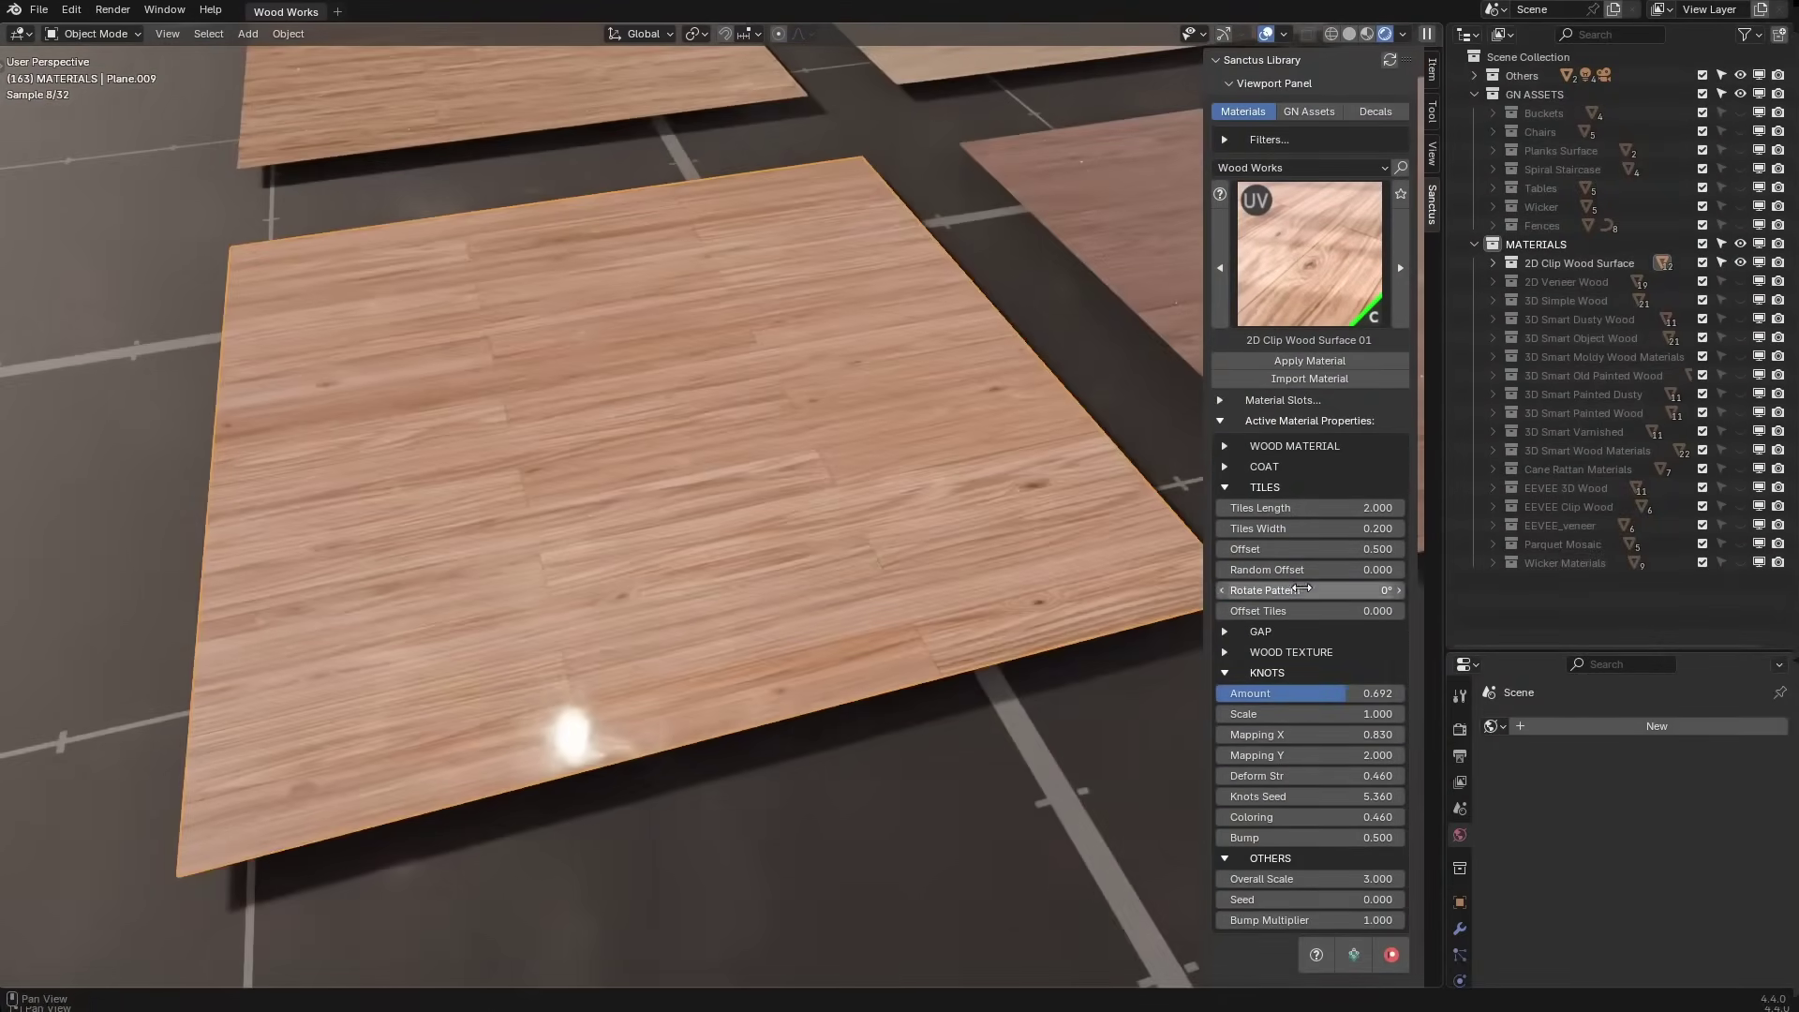
drag(1312, 590, 1386, 590)
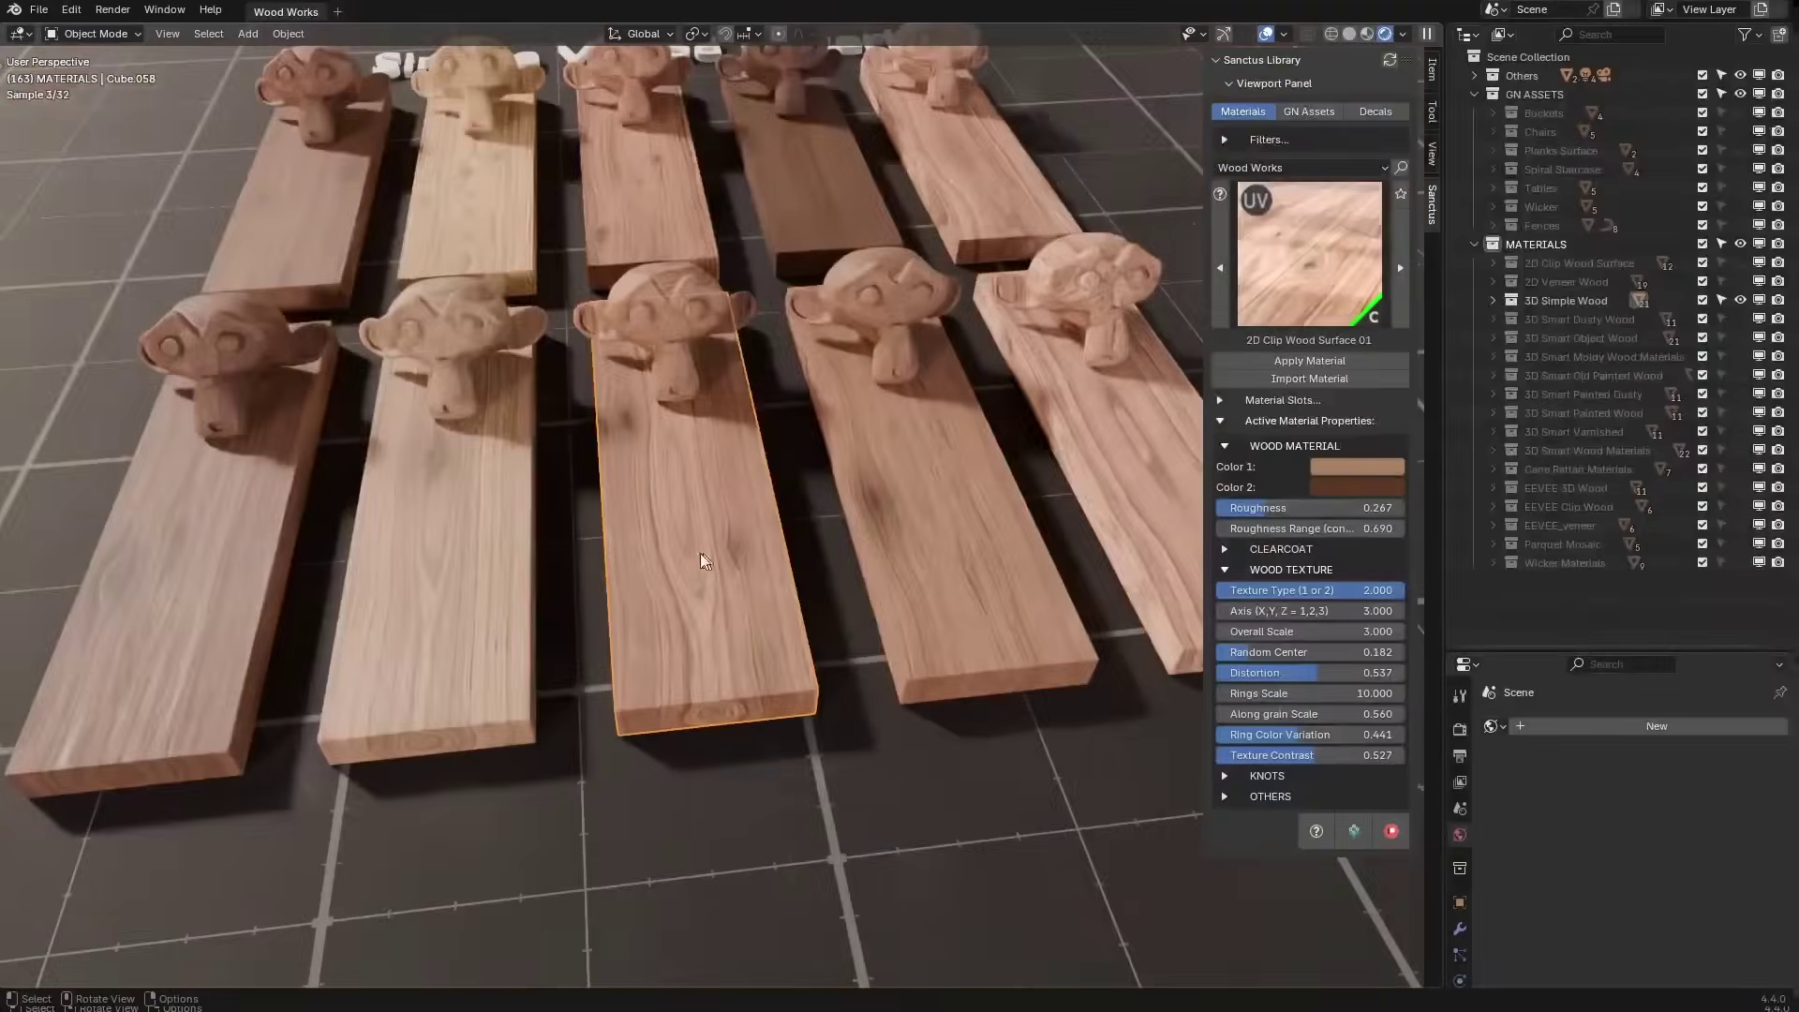
middle_drag(725, 581, 890, 562)
drag(1312, 694, 1340, 694)
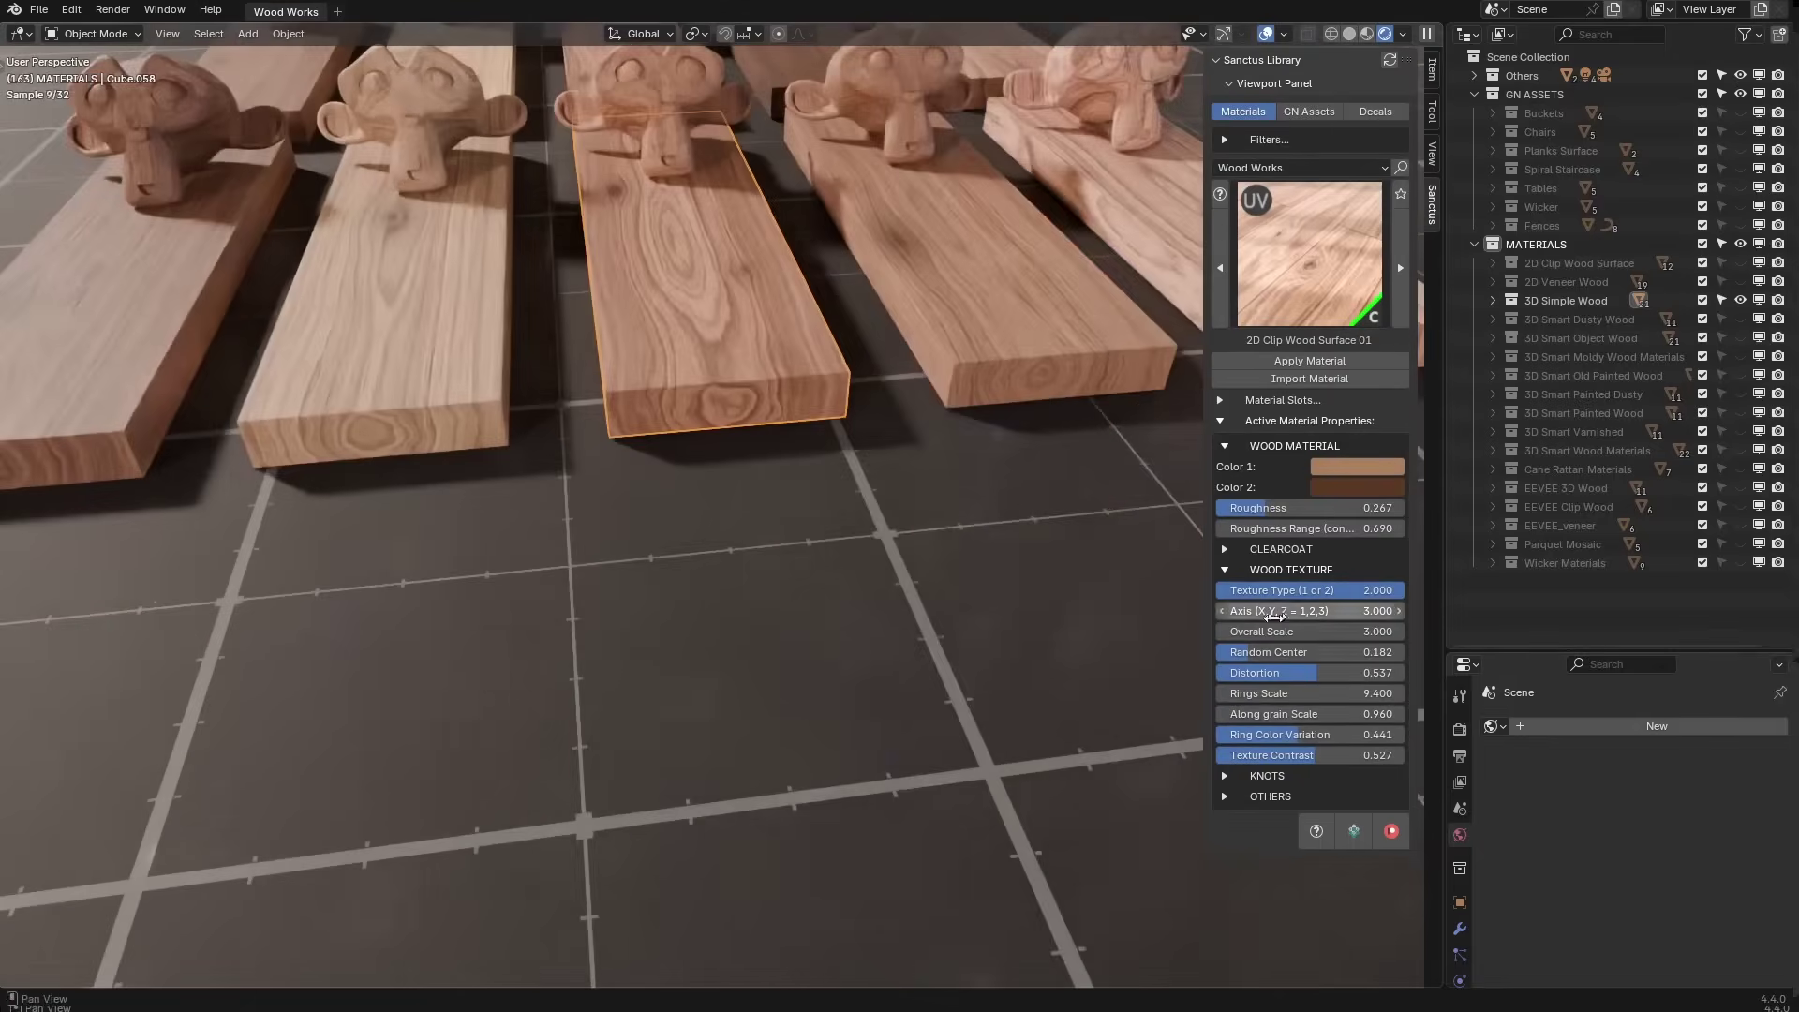
drag(1312, 651, 1406, 651)
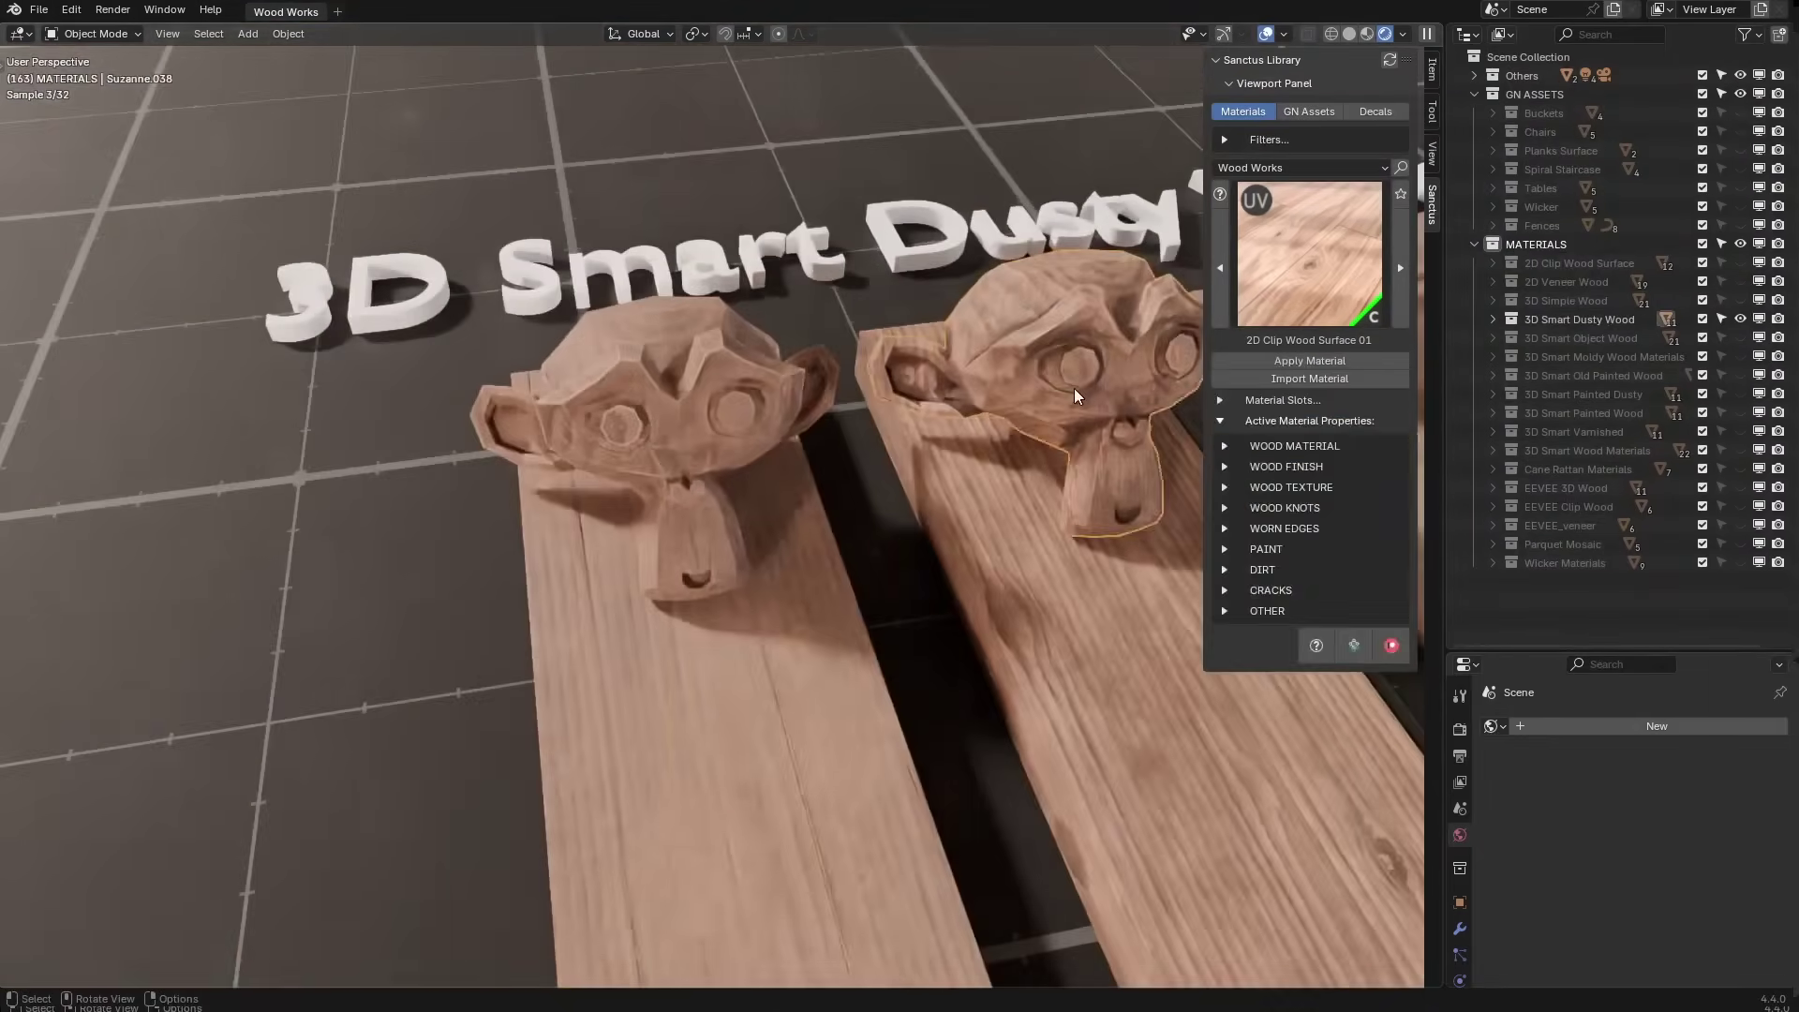
shift+middle_drag(1076, 396, 1223, 204)
middle_drag(1063, 698, 932, 703)
Expand the WORN EDGES and PAINT settings and inspect the plank up close.
click(1244, 527)
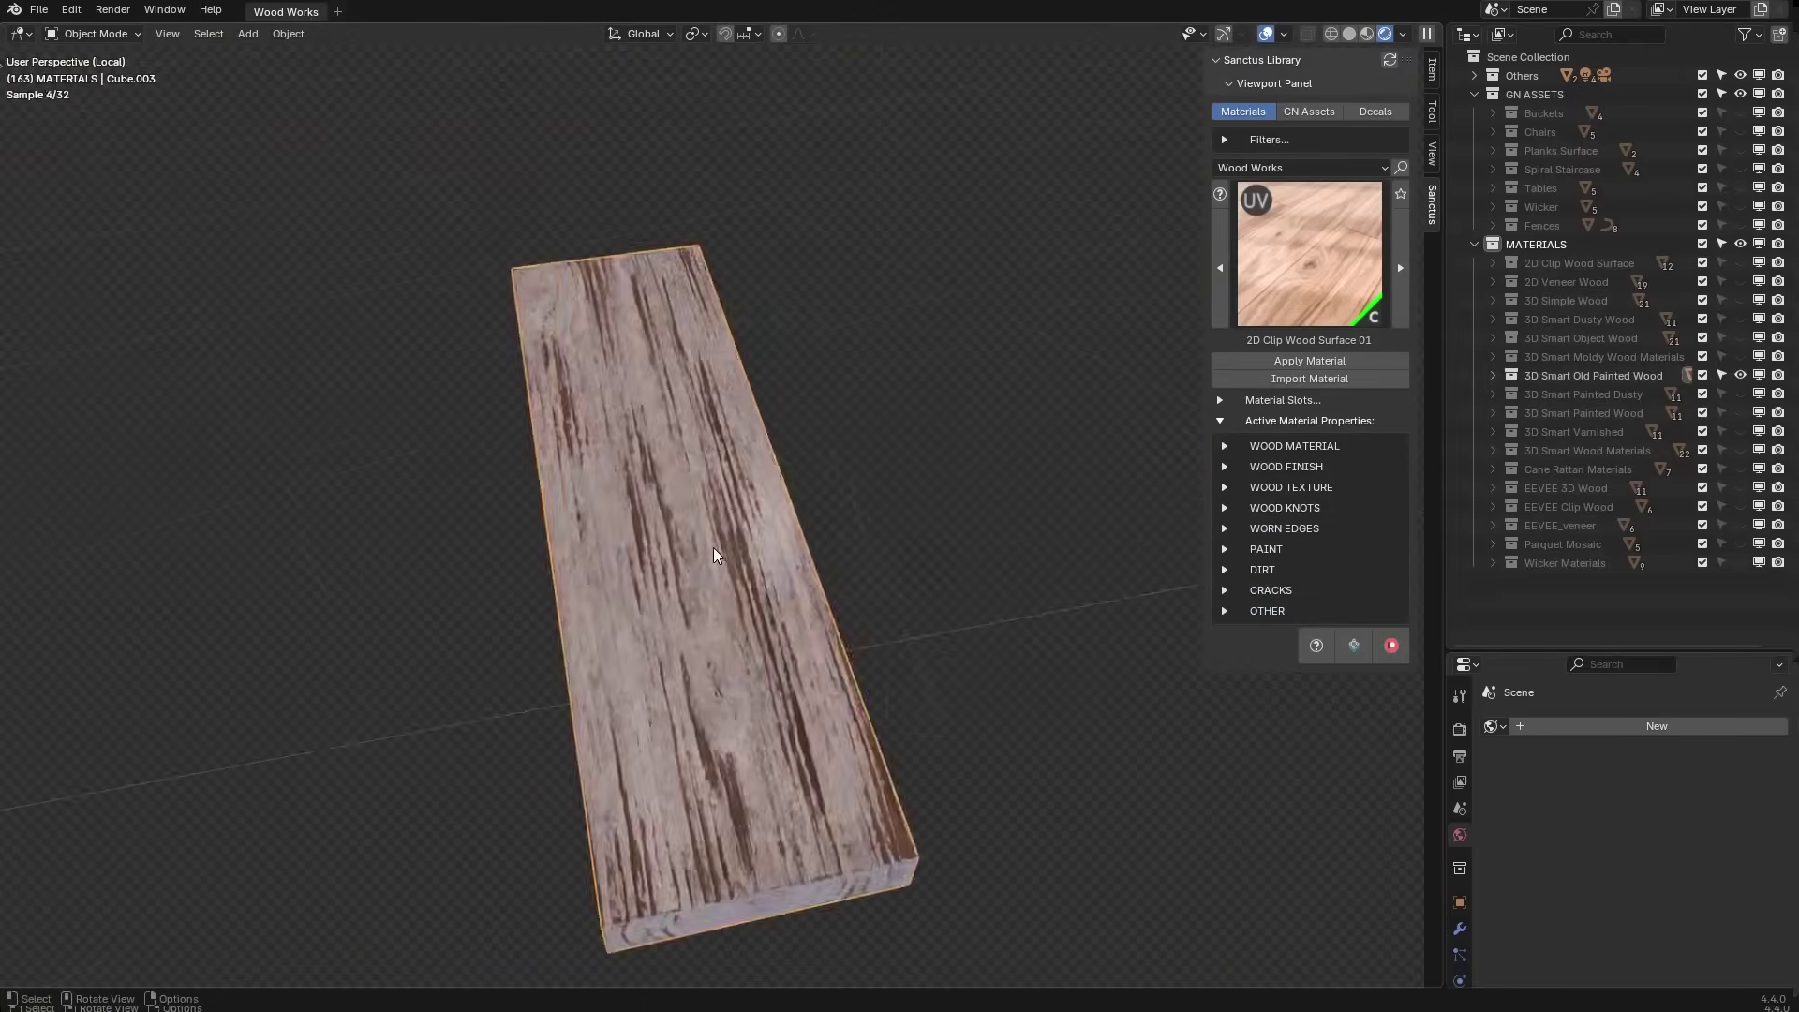
mouse_move(713, 554)
middle_down()
mouse_move(744, 322)
mouse_move(554, 515)
mouse_move(719, 526)
mouse_move(653, 296)
mouse_move(856, 534)
mouse_move(1031, 562)
middle_up()
click(1260, 549)
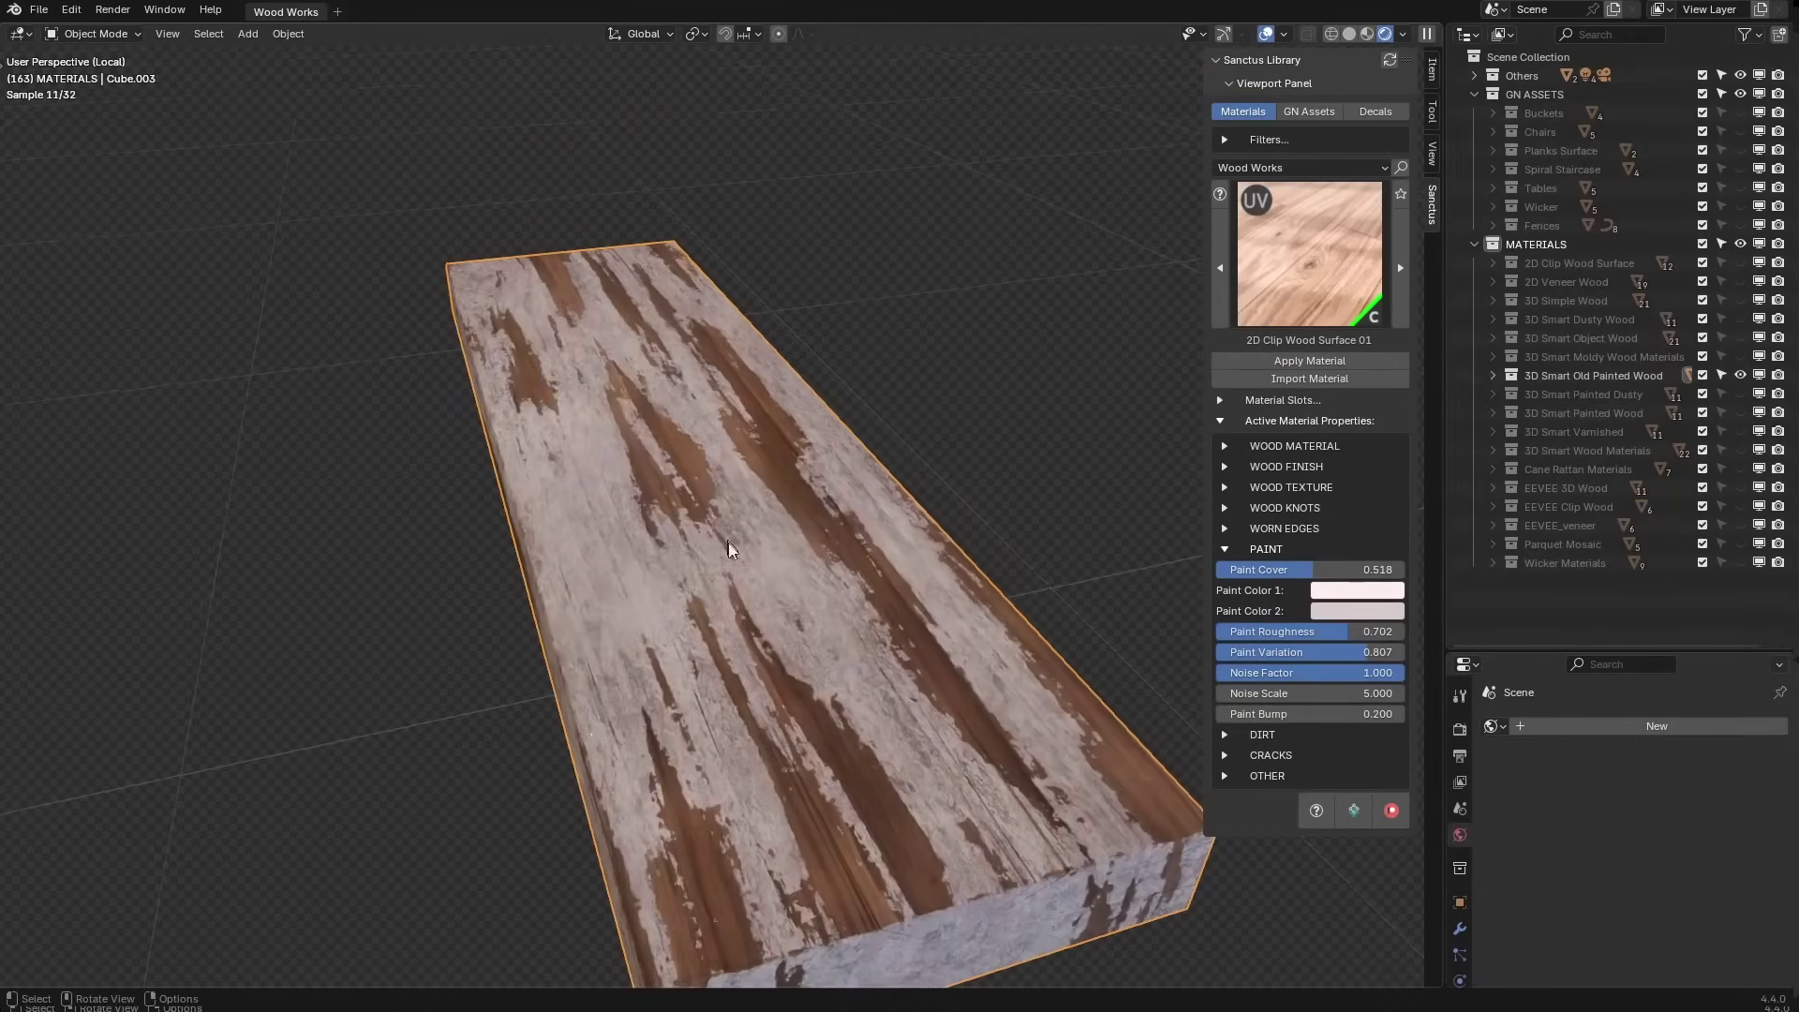
middle_drag(781, 643, 793, 694)
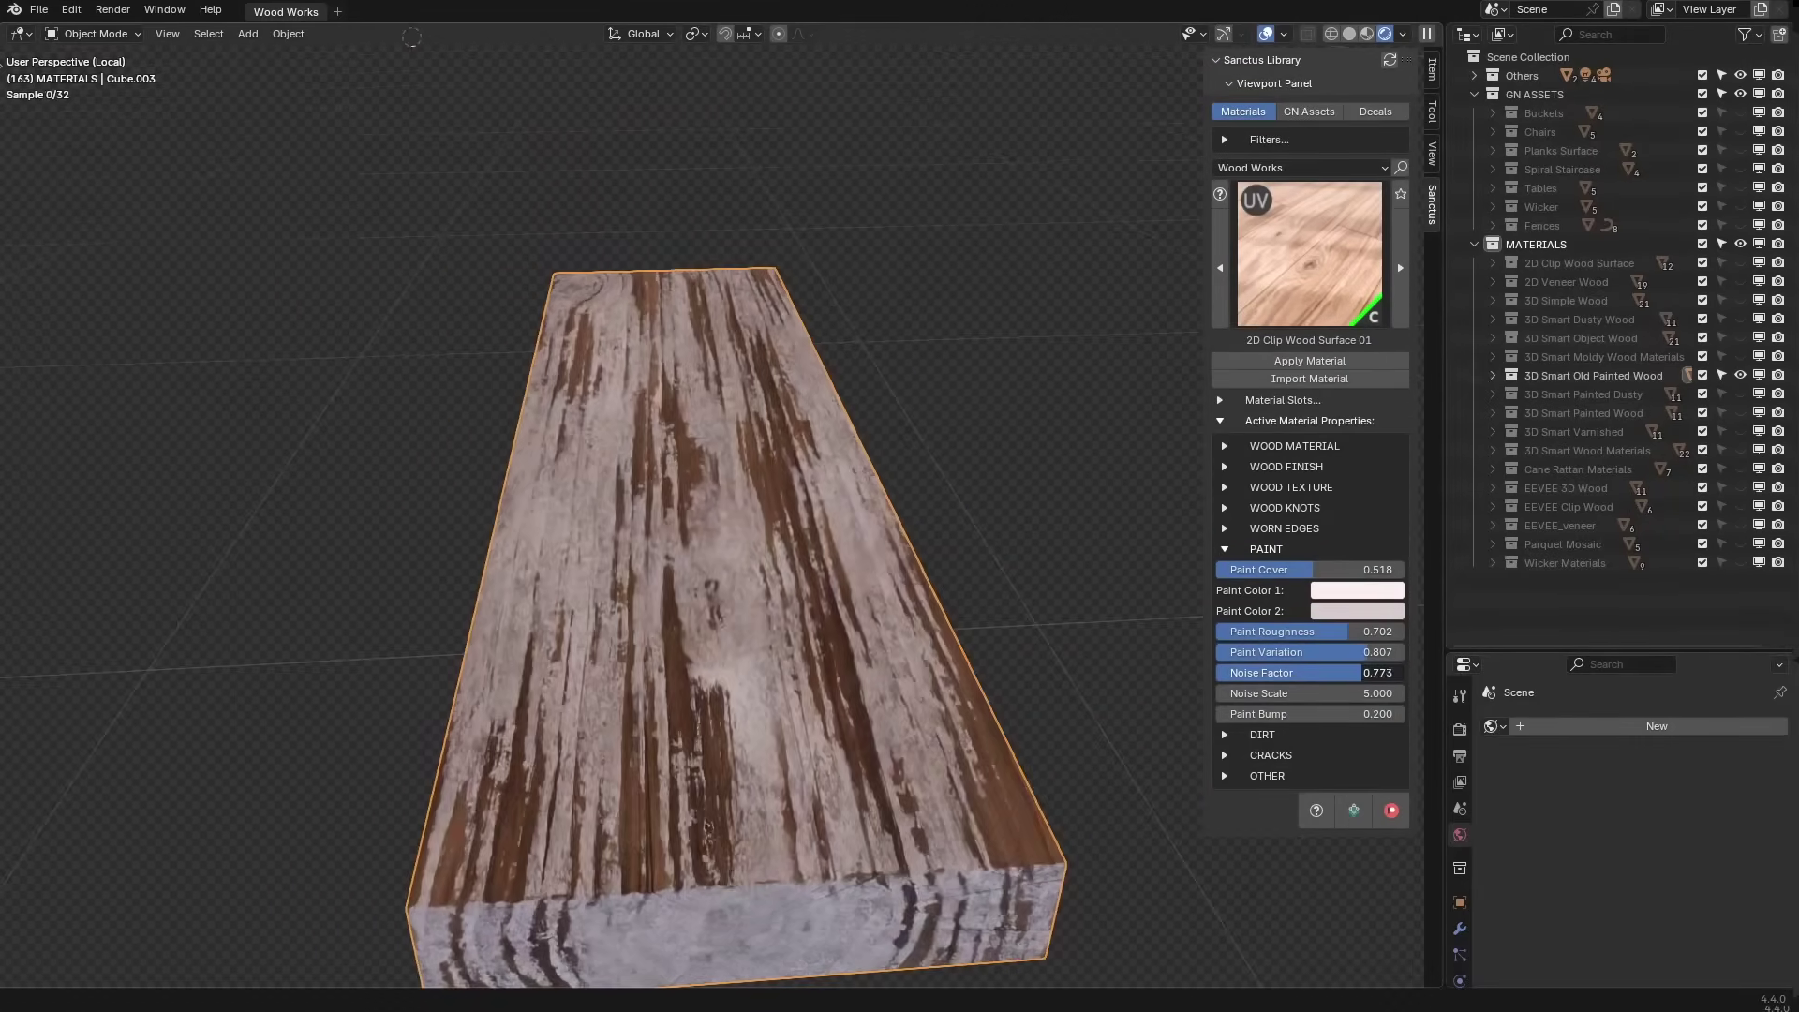
middle_drag(599, 488, 574, 624)
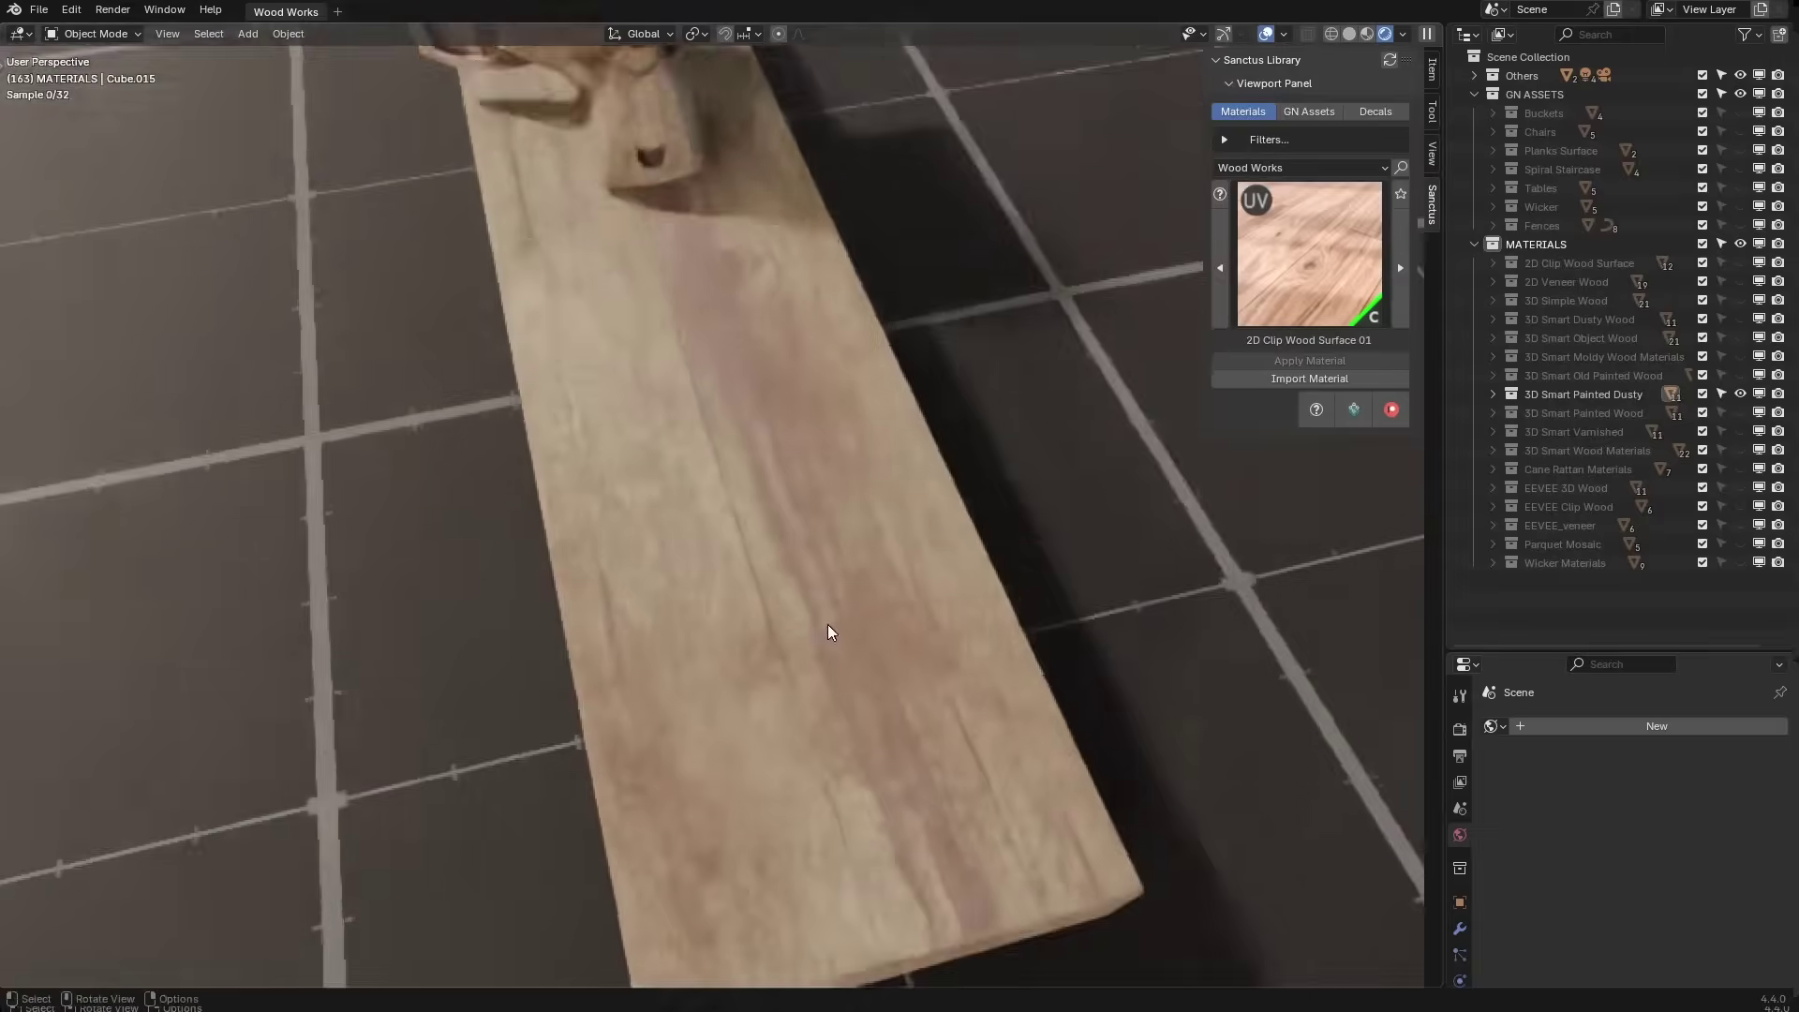
middle_drag(828, 624, 823, 527)
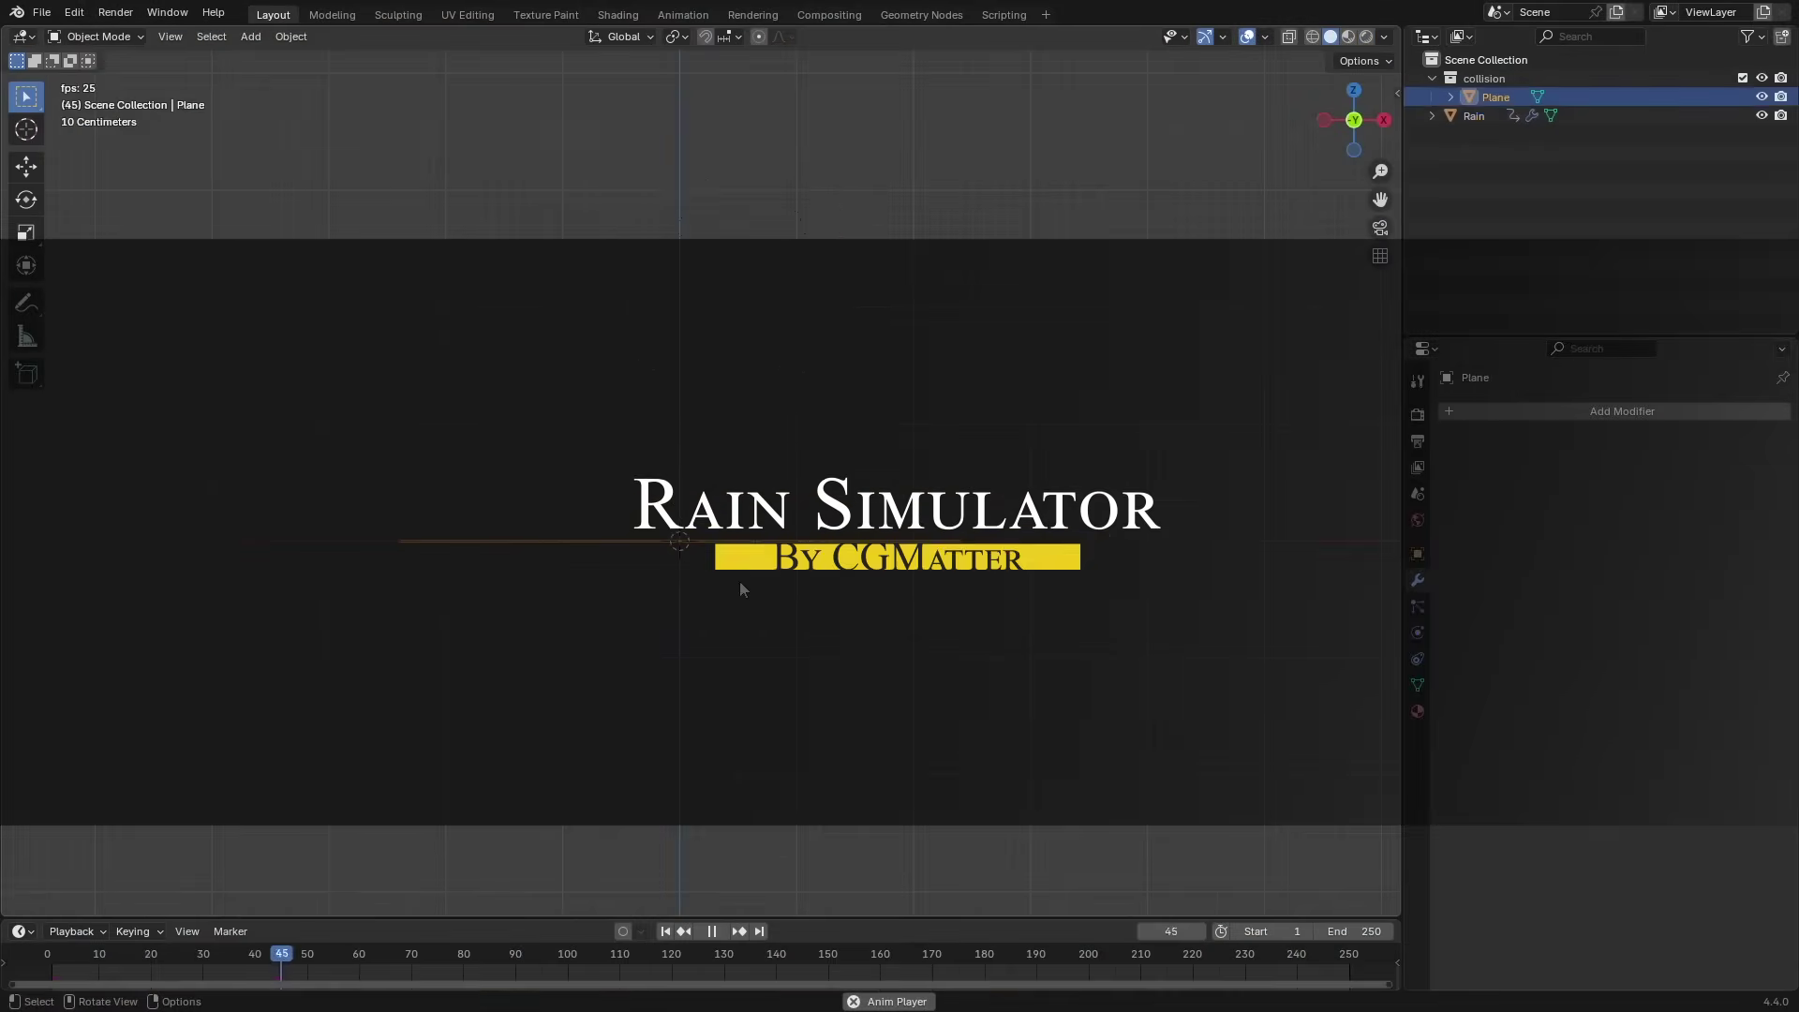
Move the collision plane upward and replay the rain from the start in front view.
key(space)
key(g)
click(909, 403)
key(shift+Left)
key(space)
middle_drag(912, 413, 885, 424)
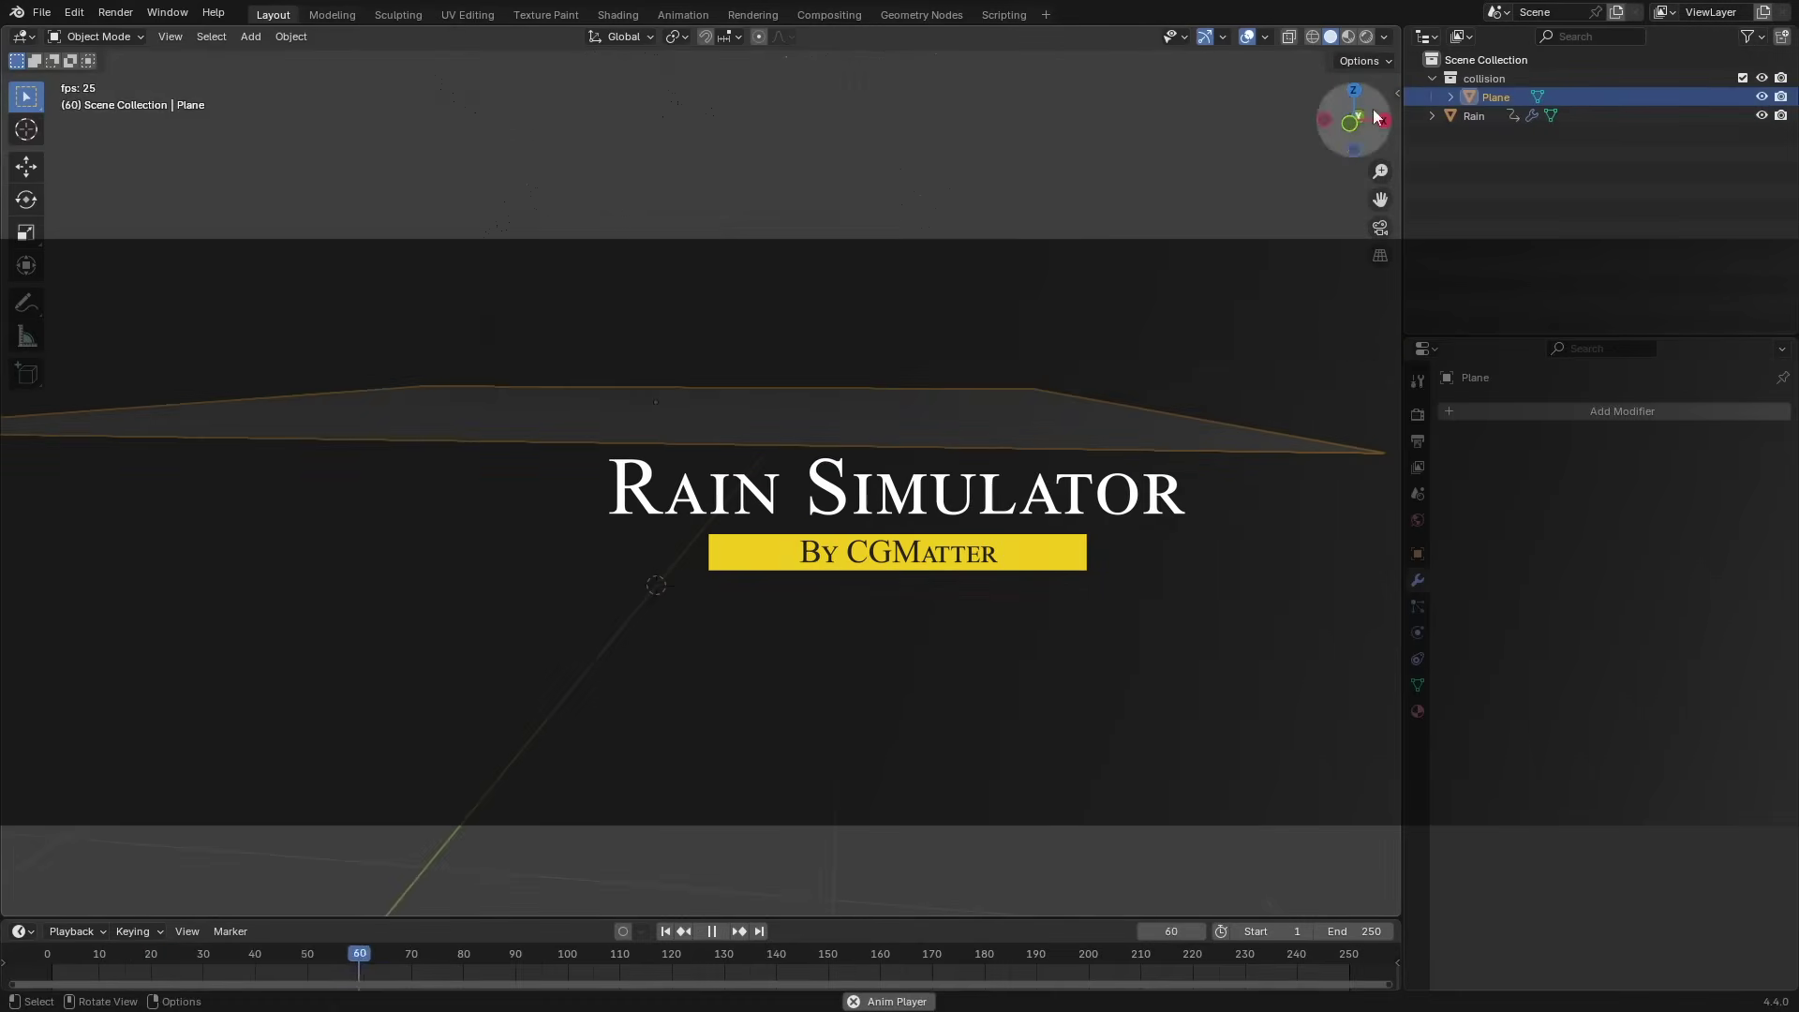
click(1358, 117)
Select the Rain object and annotate the rain particles in front view.
click(860, 279)
middle_drag(891, 446, 1321, 150)
click(1358, 119)
mouse_move(993, 525)
mouse_down()
mouse_move(1041, 605)
mouse_move(1091, 579)
mouse_up()
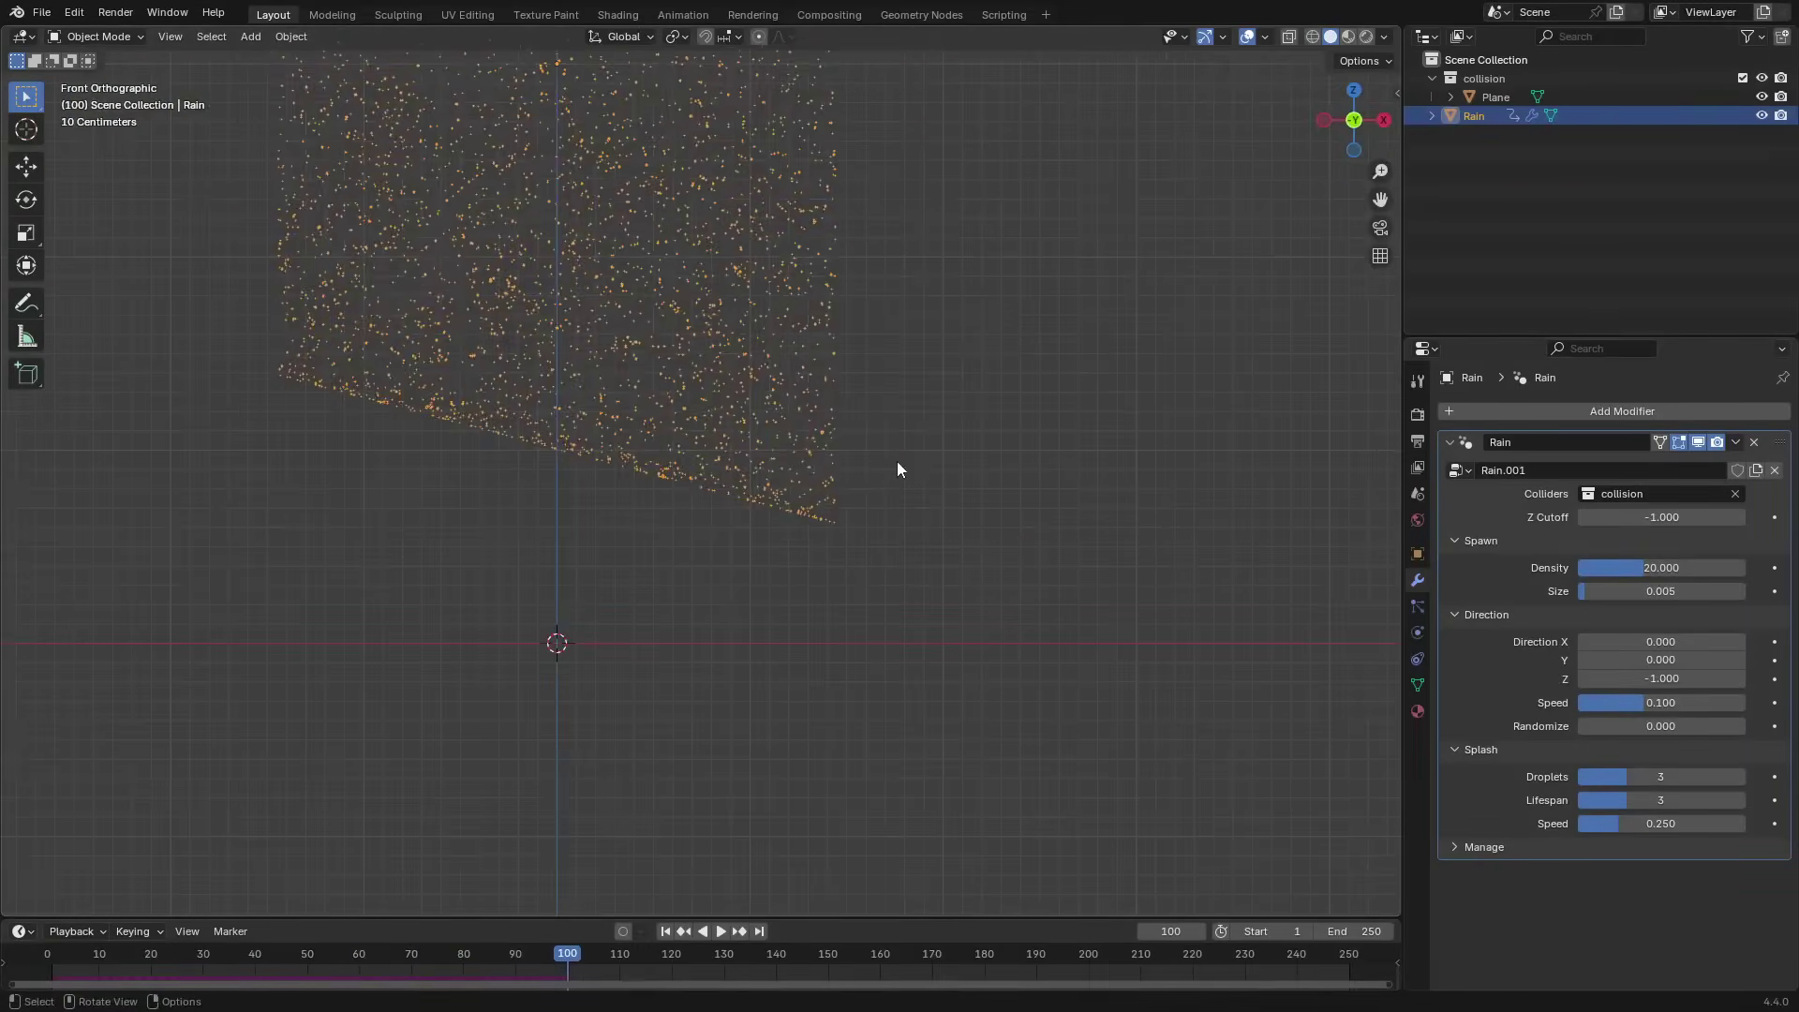
key(Tab)
key(space)
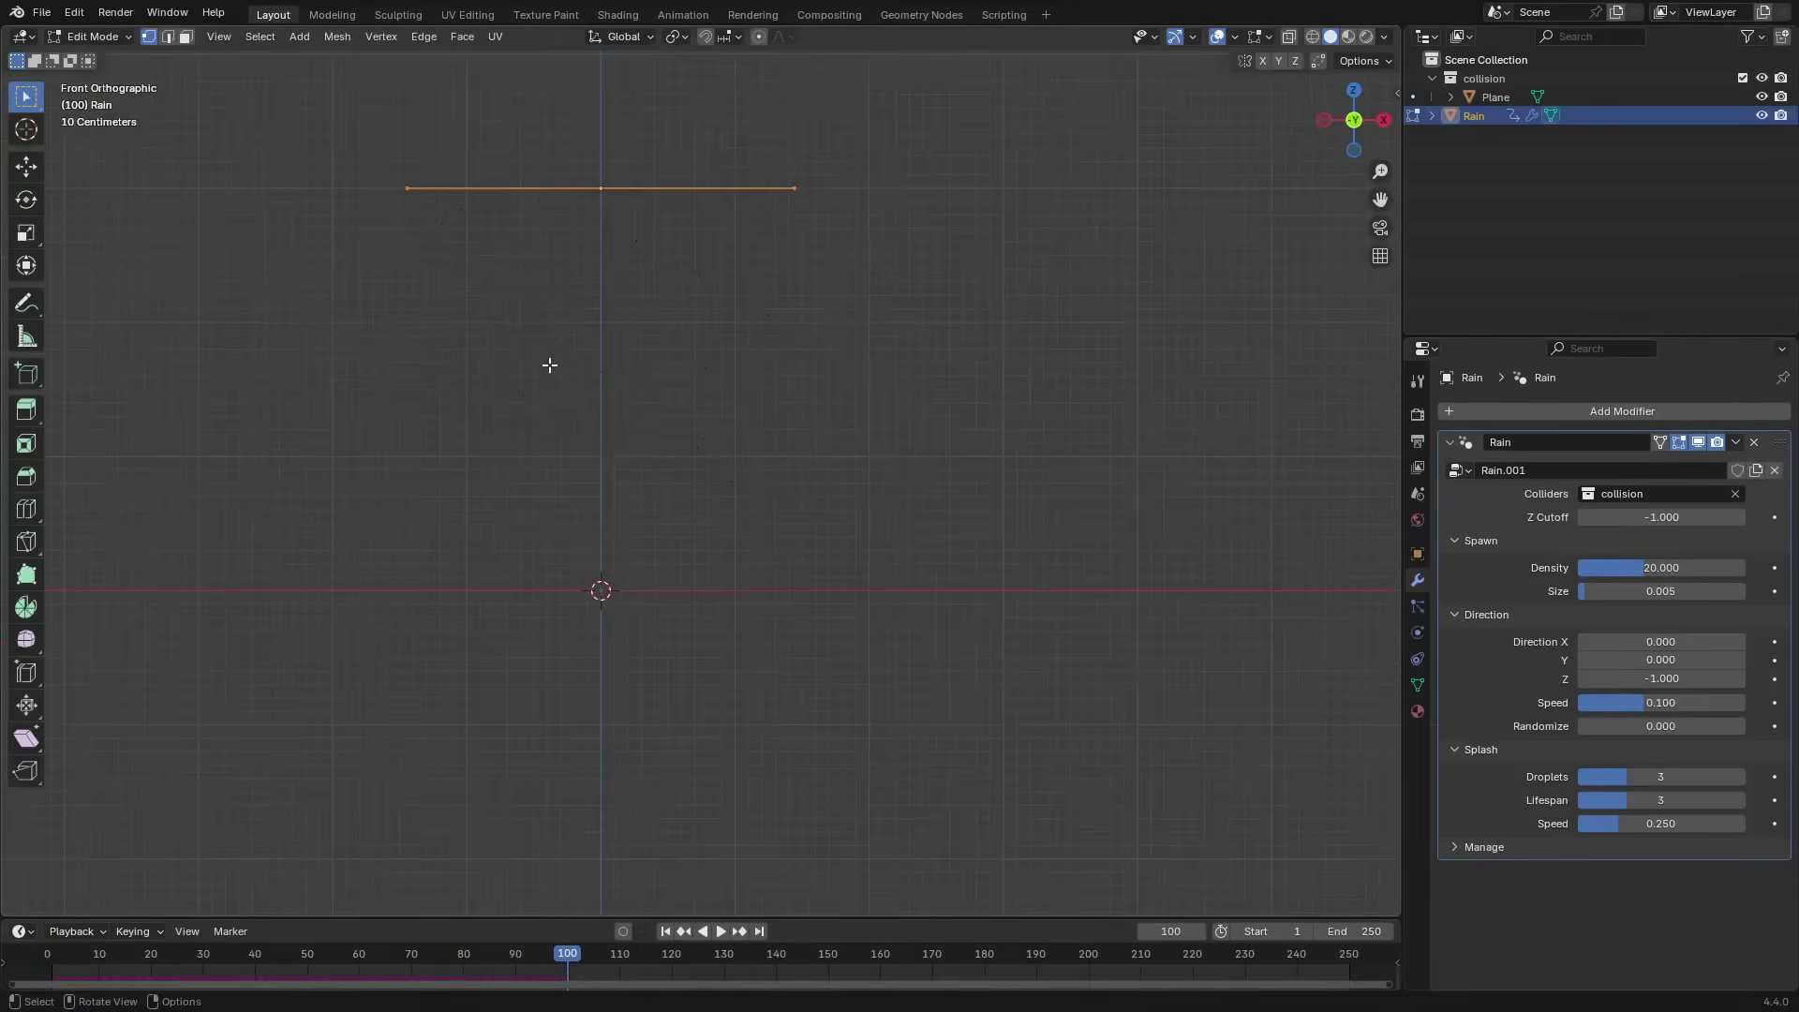
key(Tab)
Fold the plane by lowering one face strip vertically into a valley with proportional falloff.
click(1496, 96)
key(Tab)
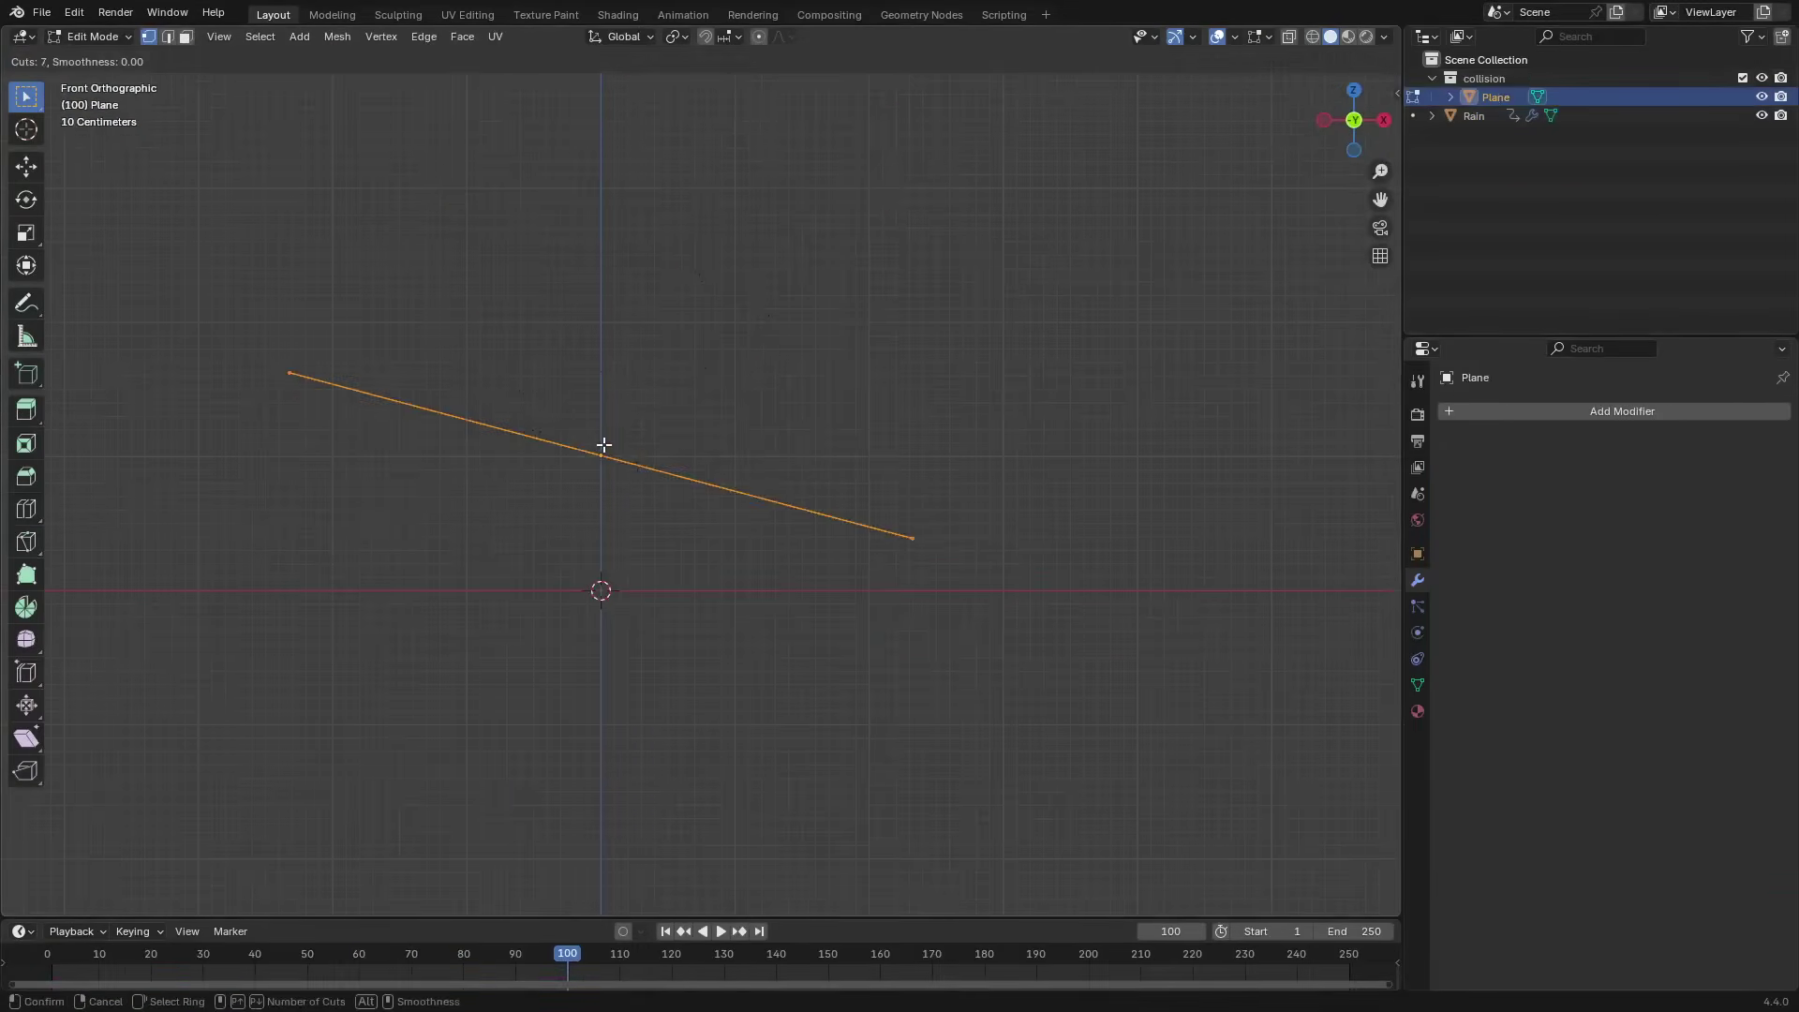
middle_drag(603, 446, 515, 494)
key(3)
click(514, 494)
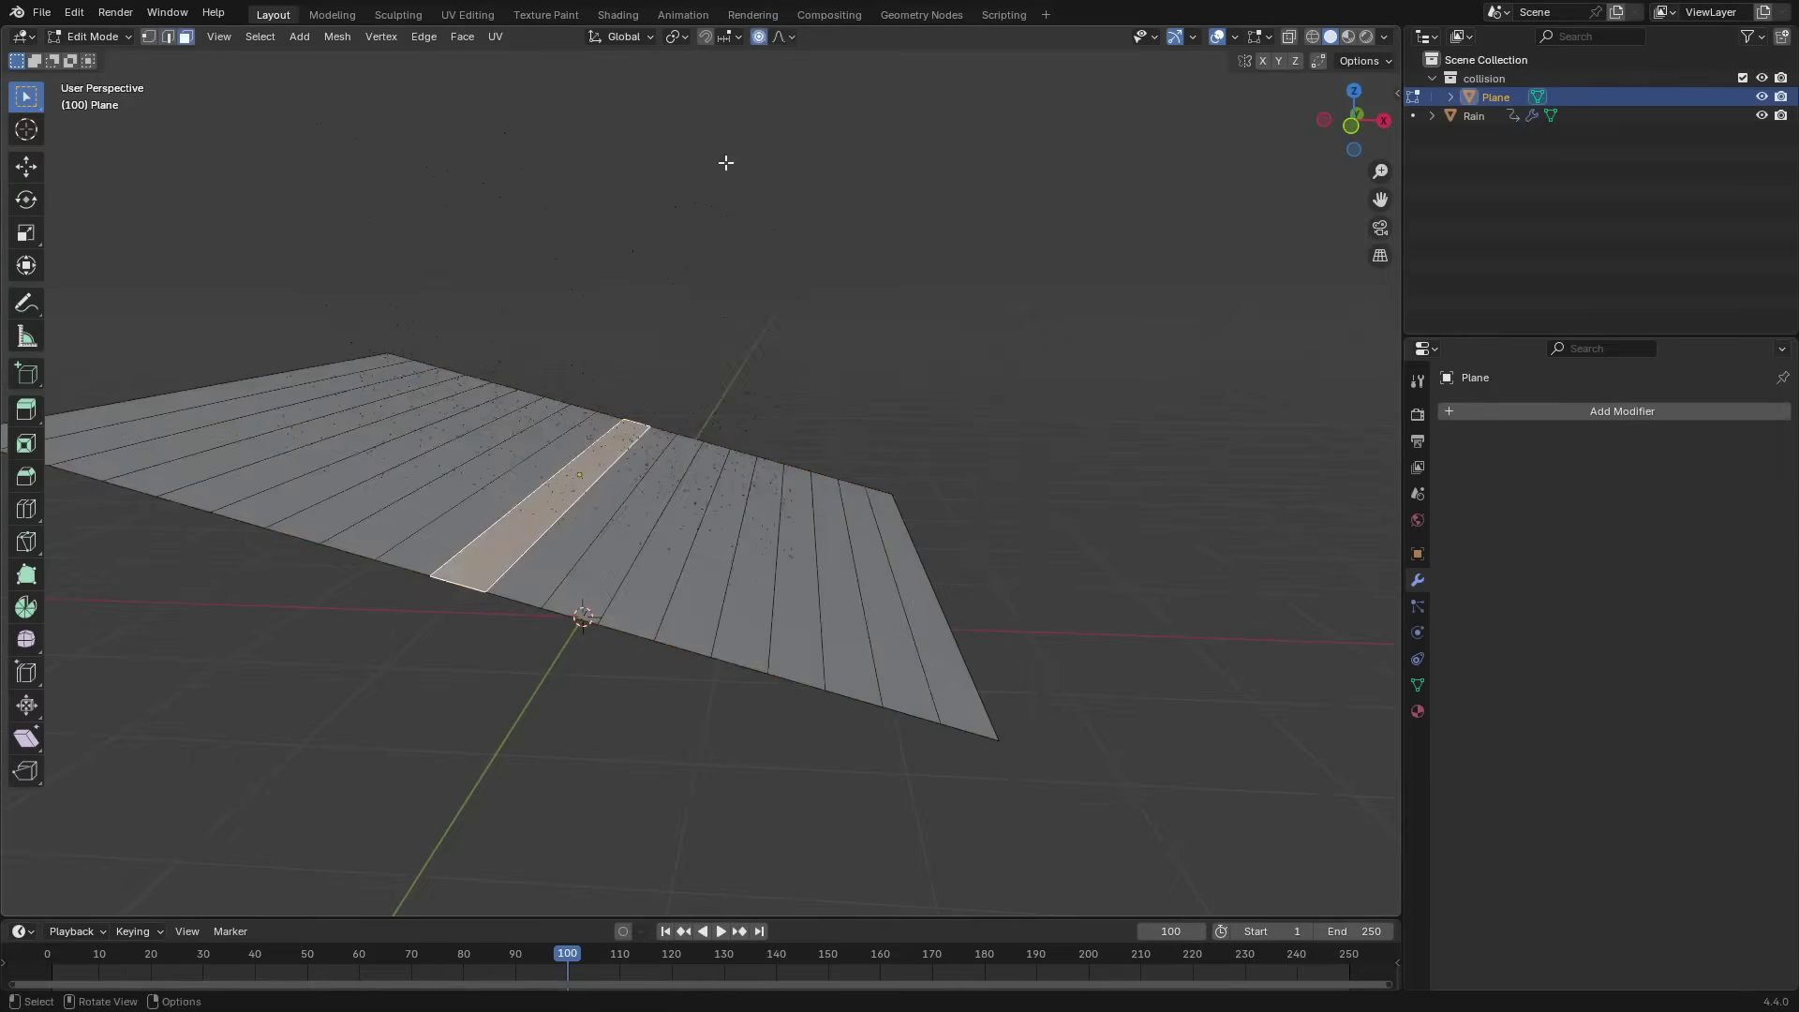
key(g)
key(z)
click(663, 443)
key(Tab)
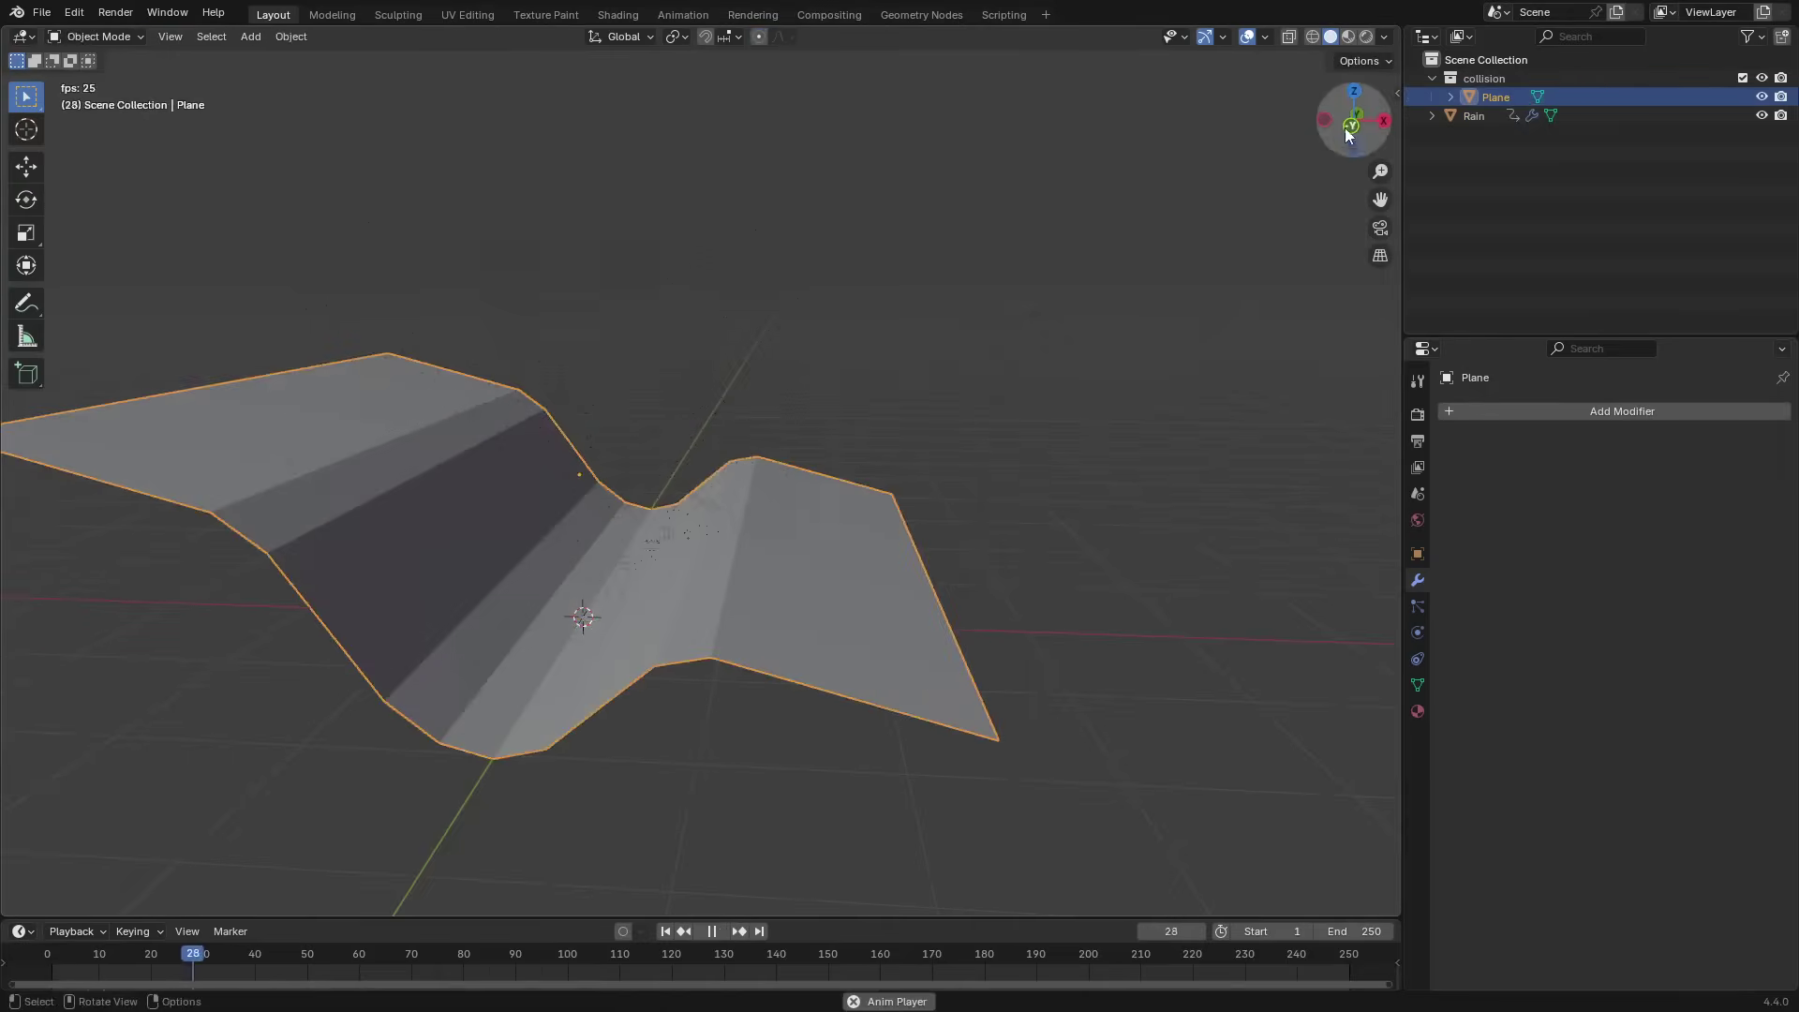
Select the Rain object and edit its Density value to 5.
click(1350, 128)
click(669, 386)
middle_drag(690, 543, 667, 390)
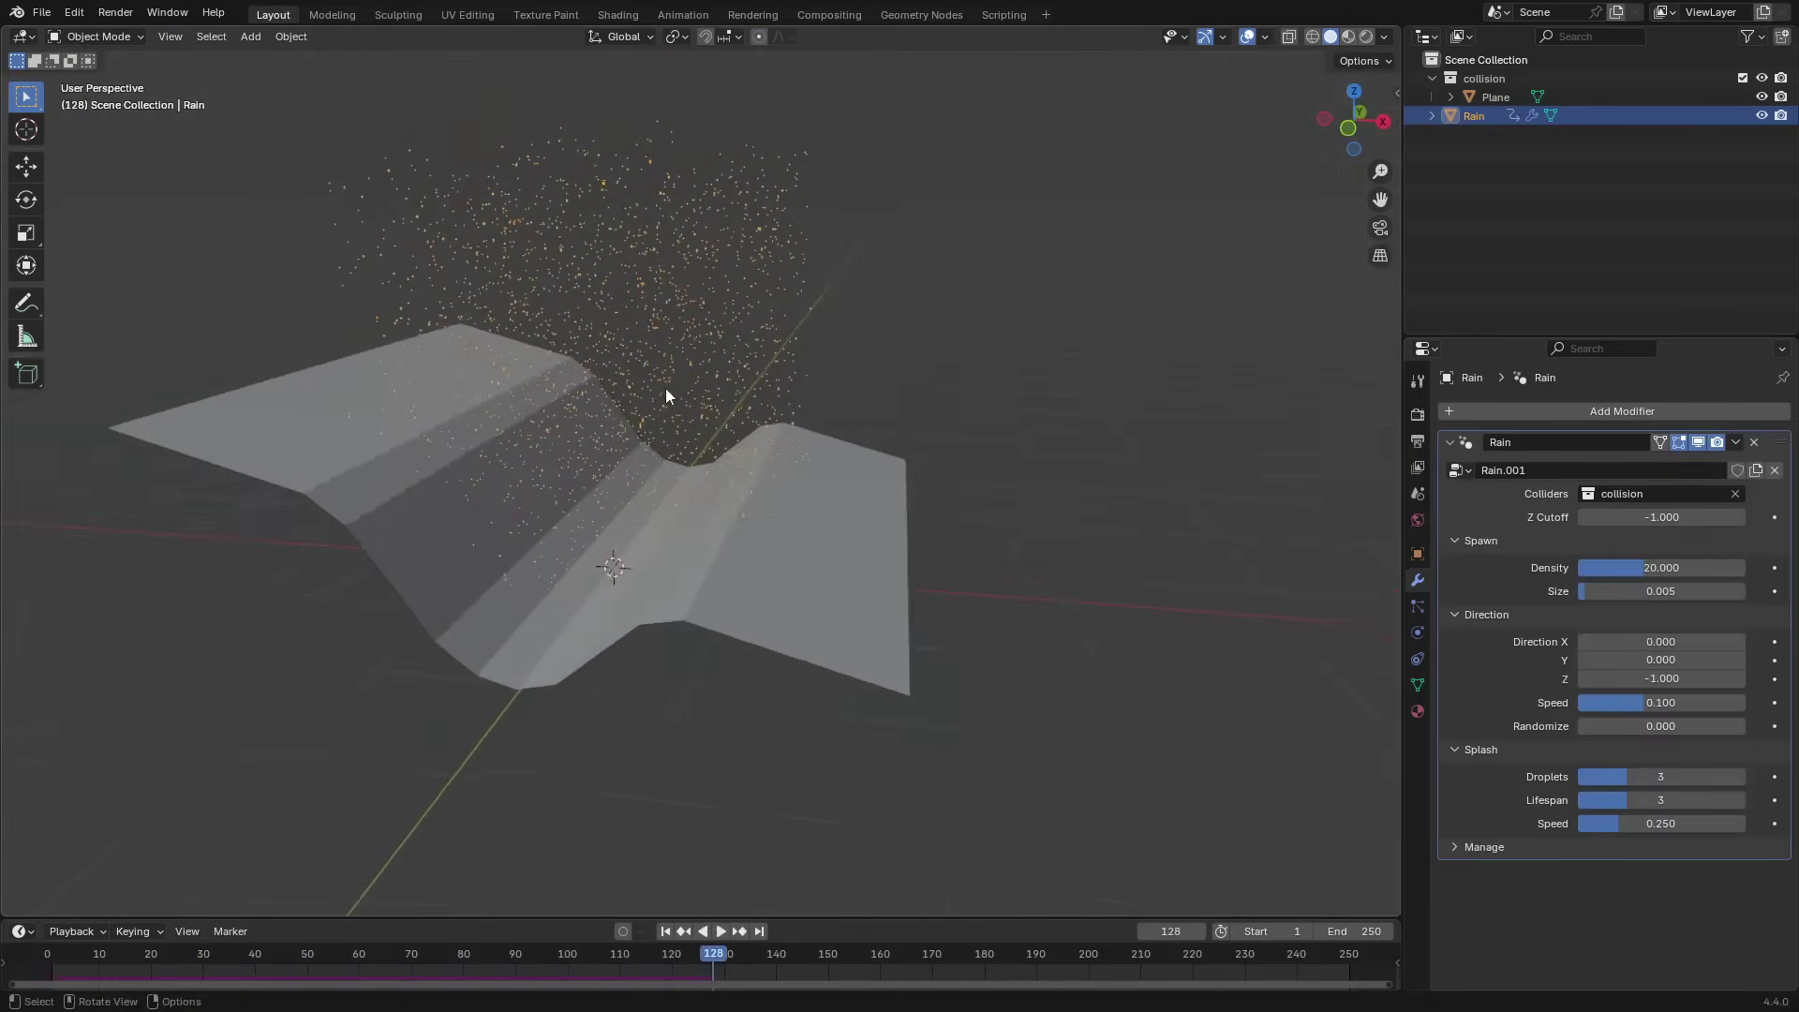
click(1632, 566)
middle_drag(906, 424, 713, 338)
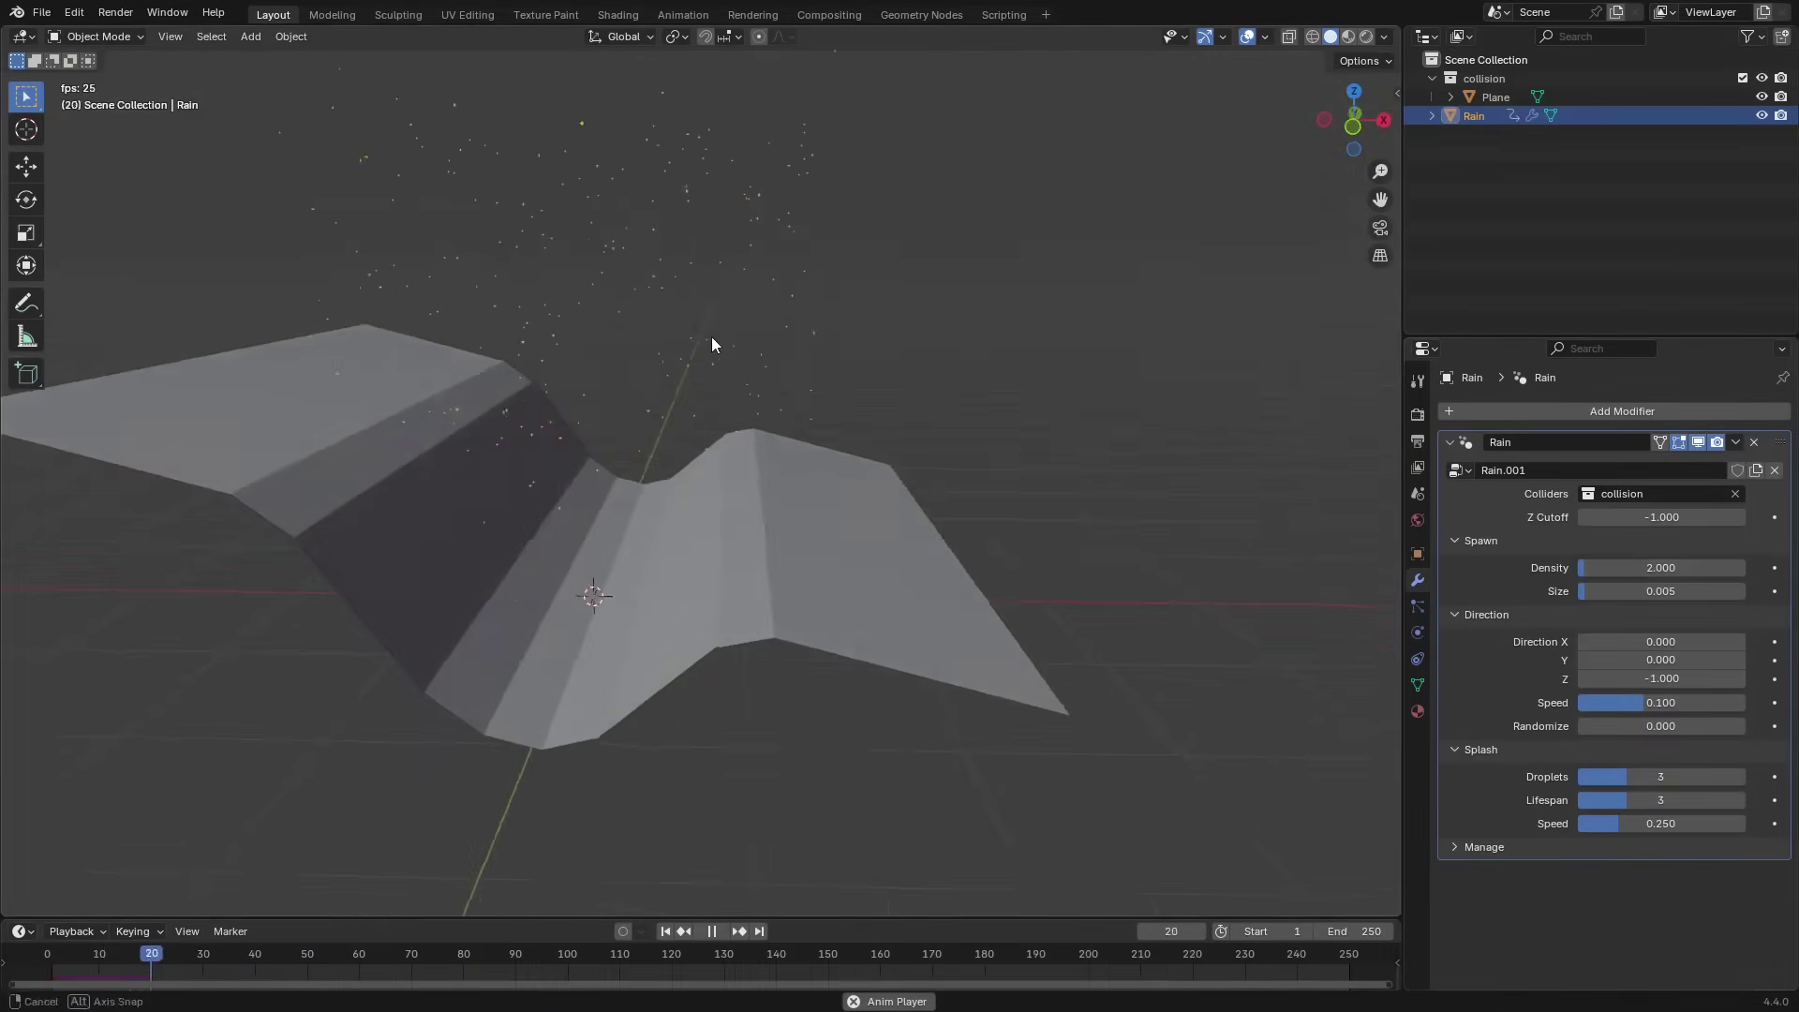
text(5)
key(Escape)
middle_drag(787, 487, 819, 425)
Try a raindrop Size of 0.045, undo it, and slant the rain along Direction X.
drag(1604, 598, 1655, 598)
key(ctrl+z)
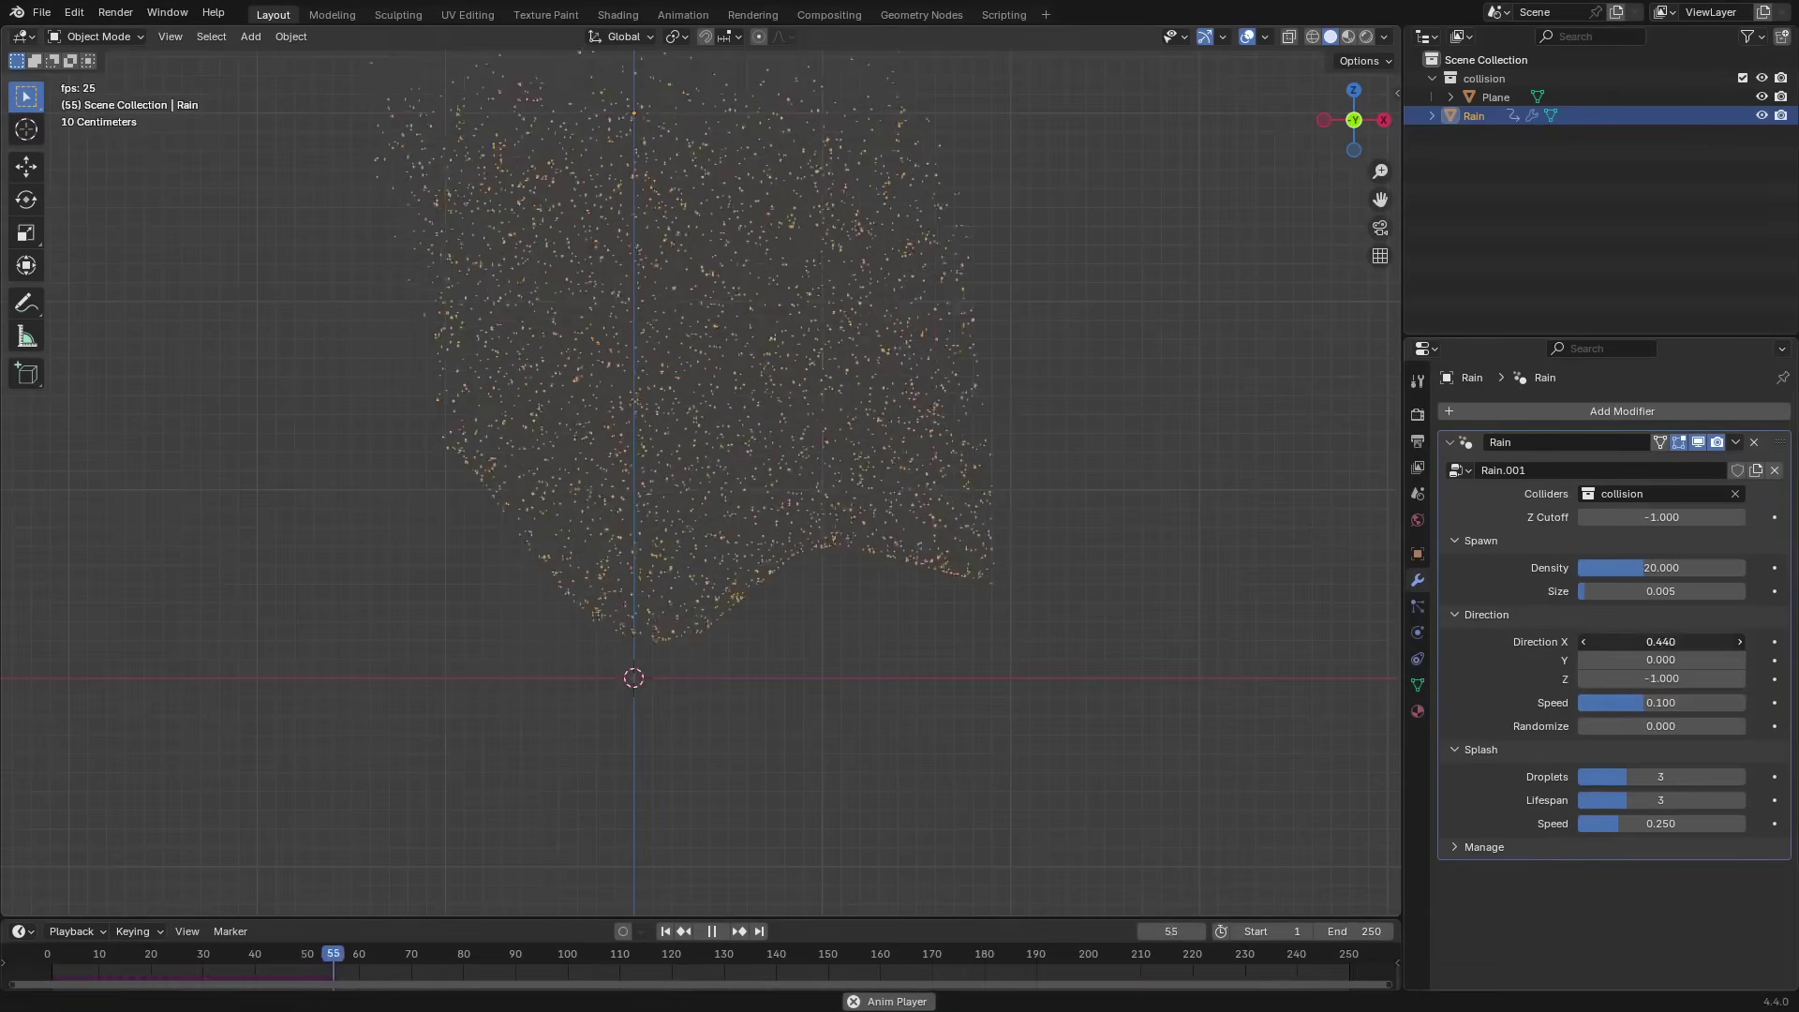
drag(1660, 641, 1668, 641)
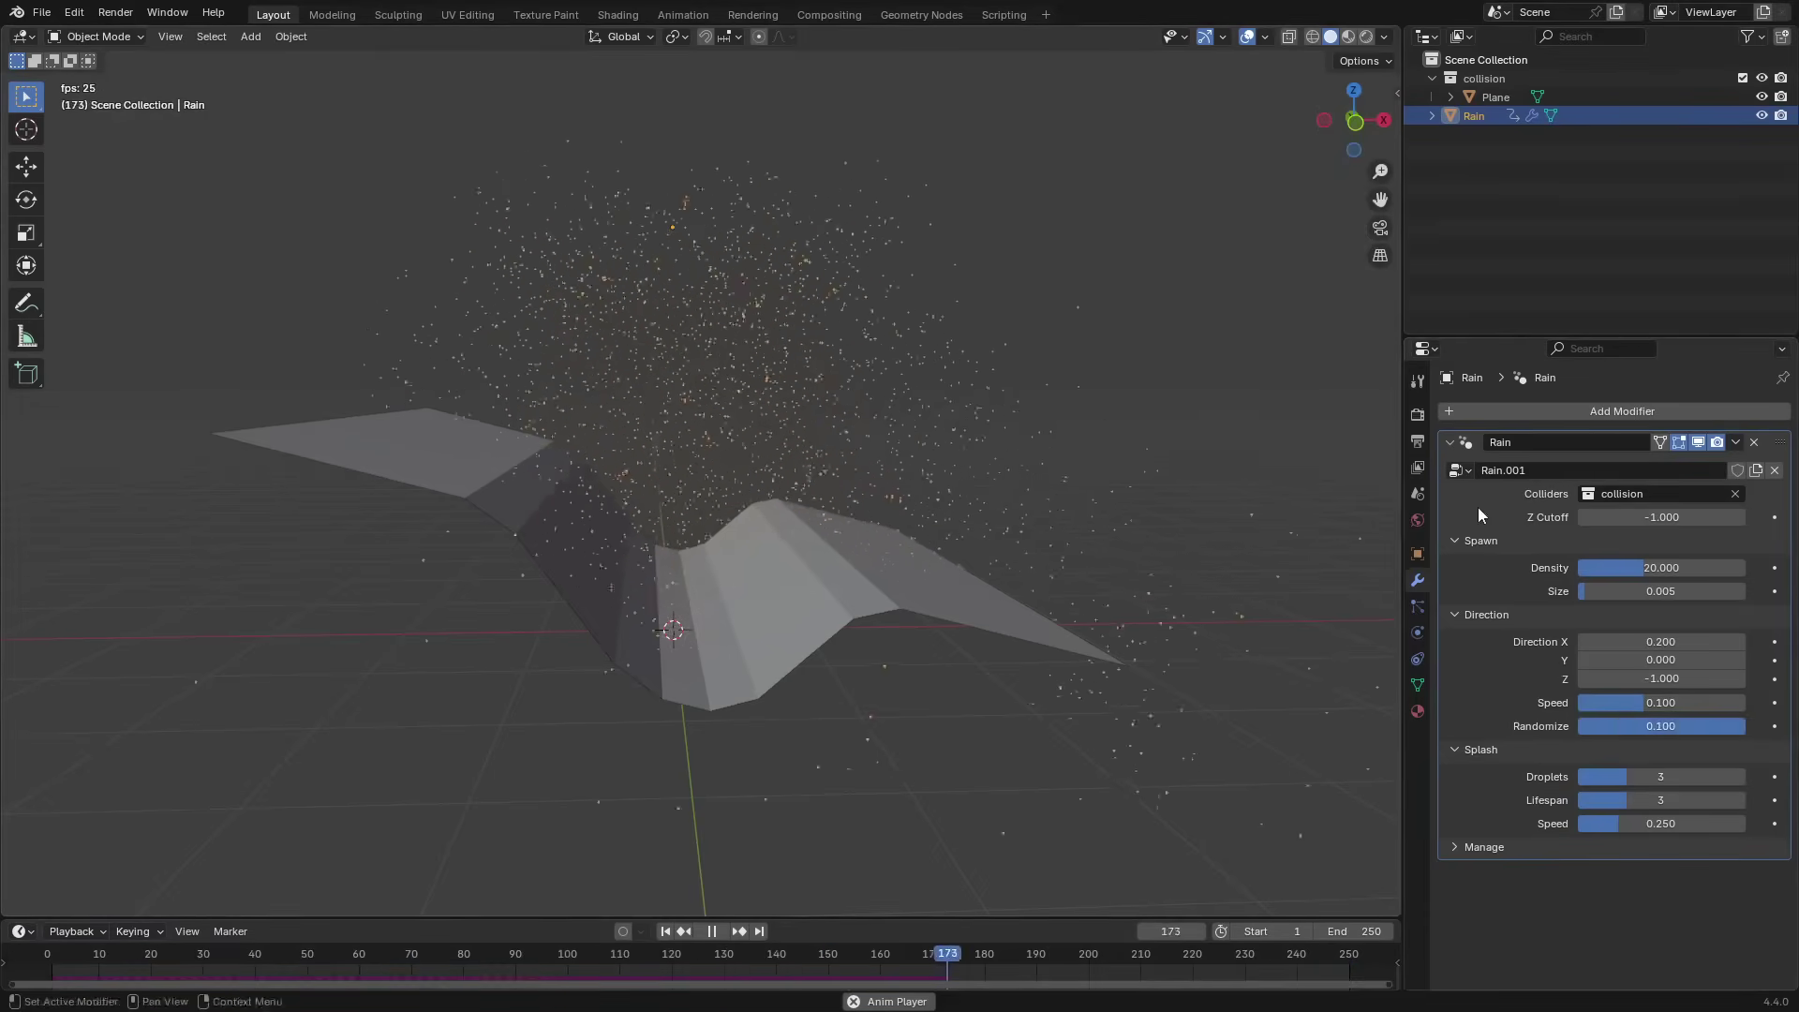
Lower the rain's Randomize to 0.010.
middle_drag(1374, 449, 949, 479)
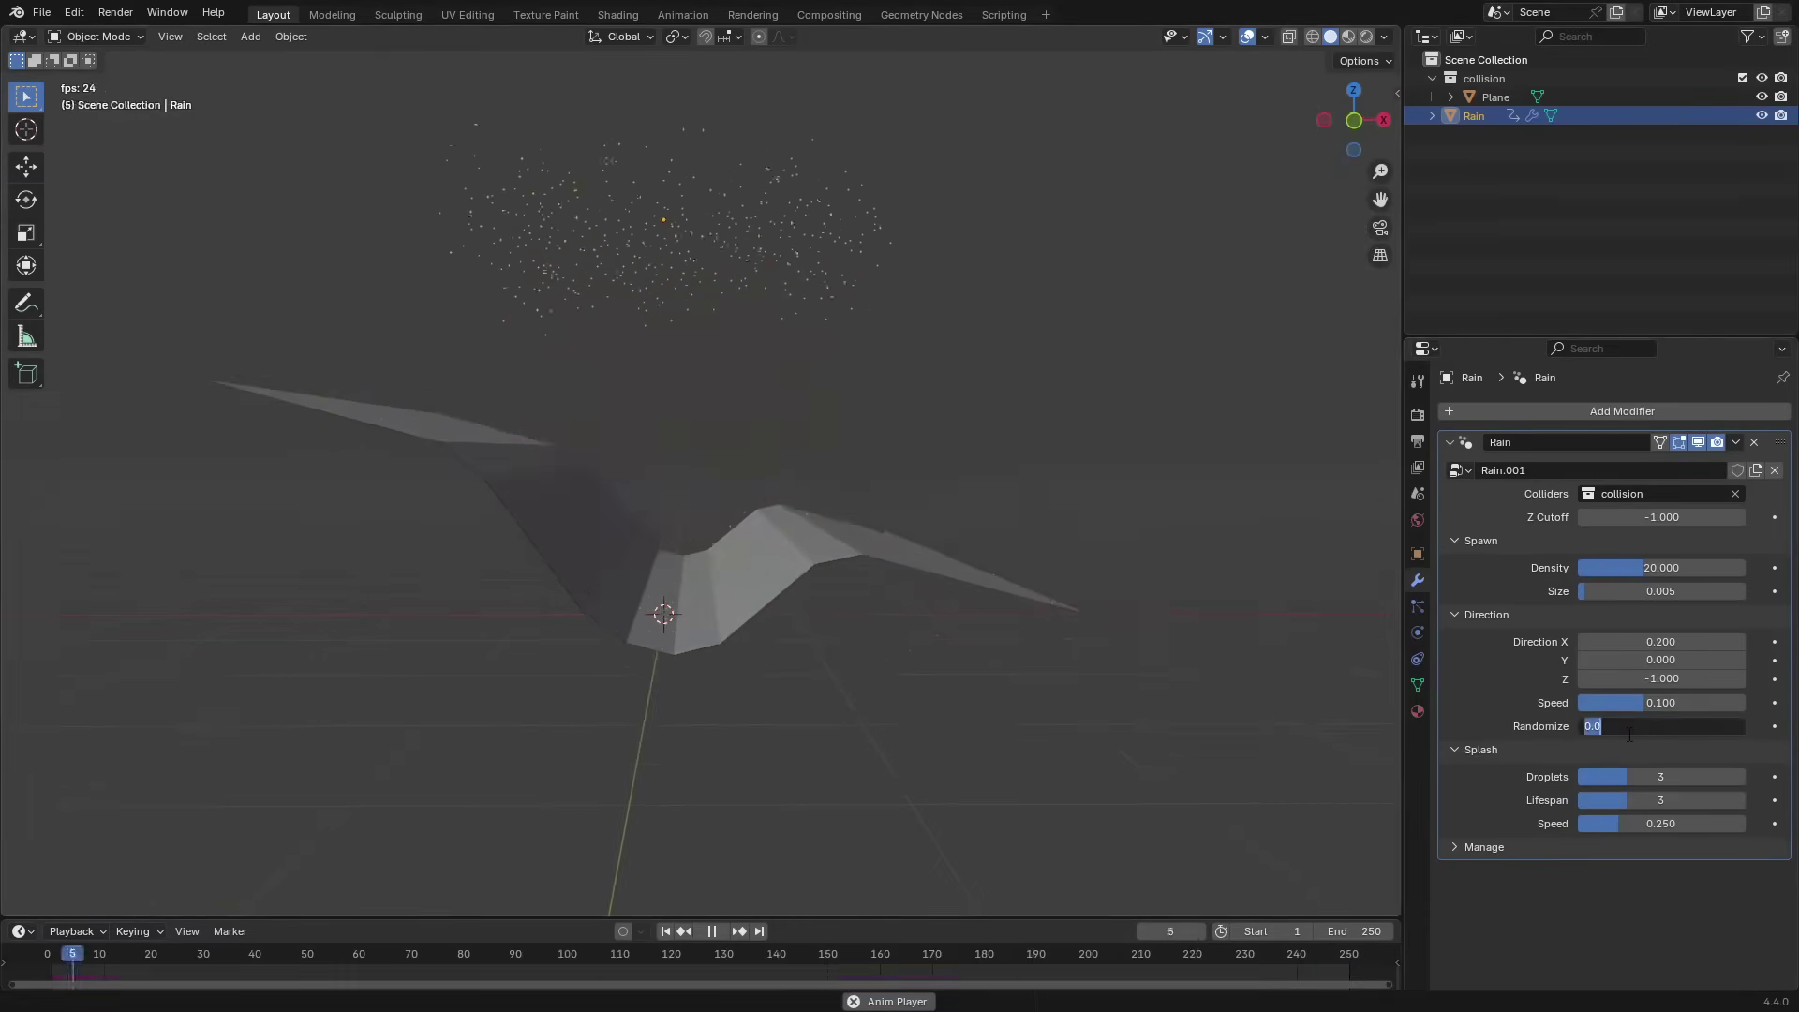
drag(1628, 736, 1485, 736)
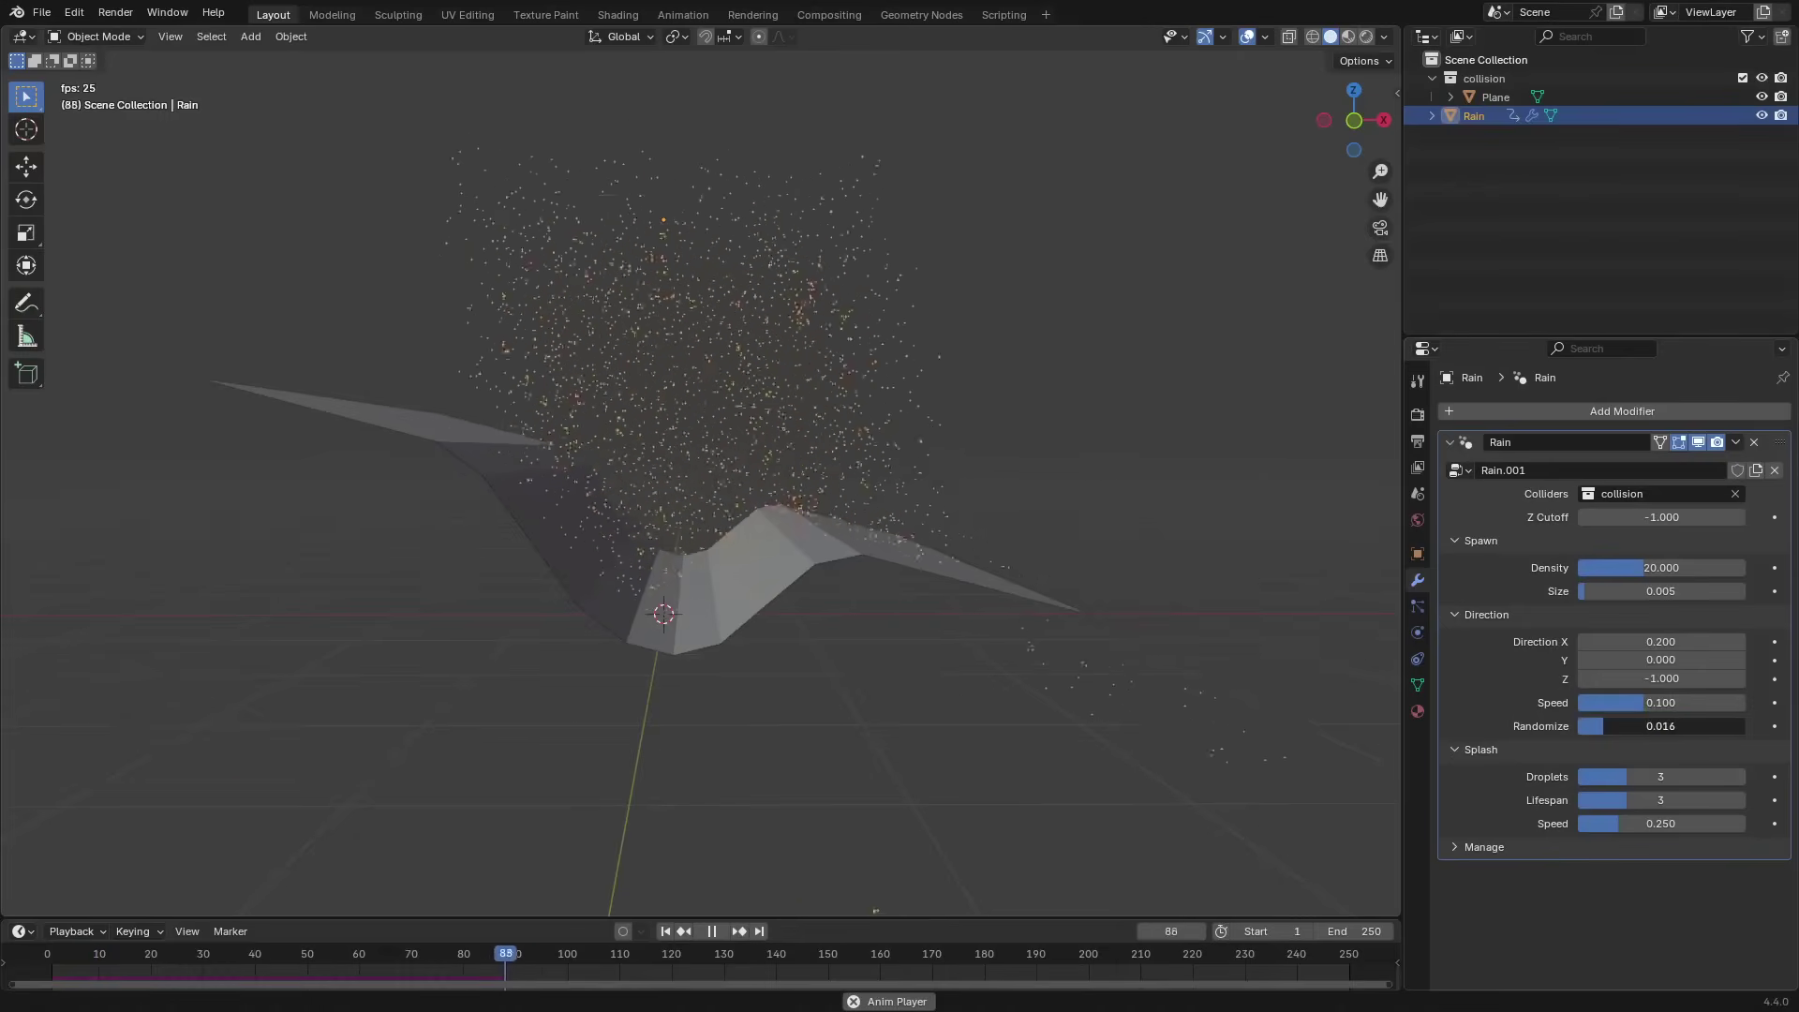
middle_drag(928, 488, 957, 489)
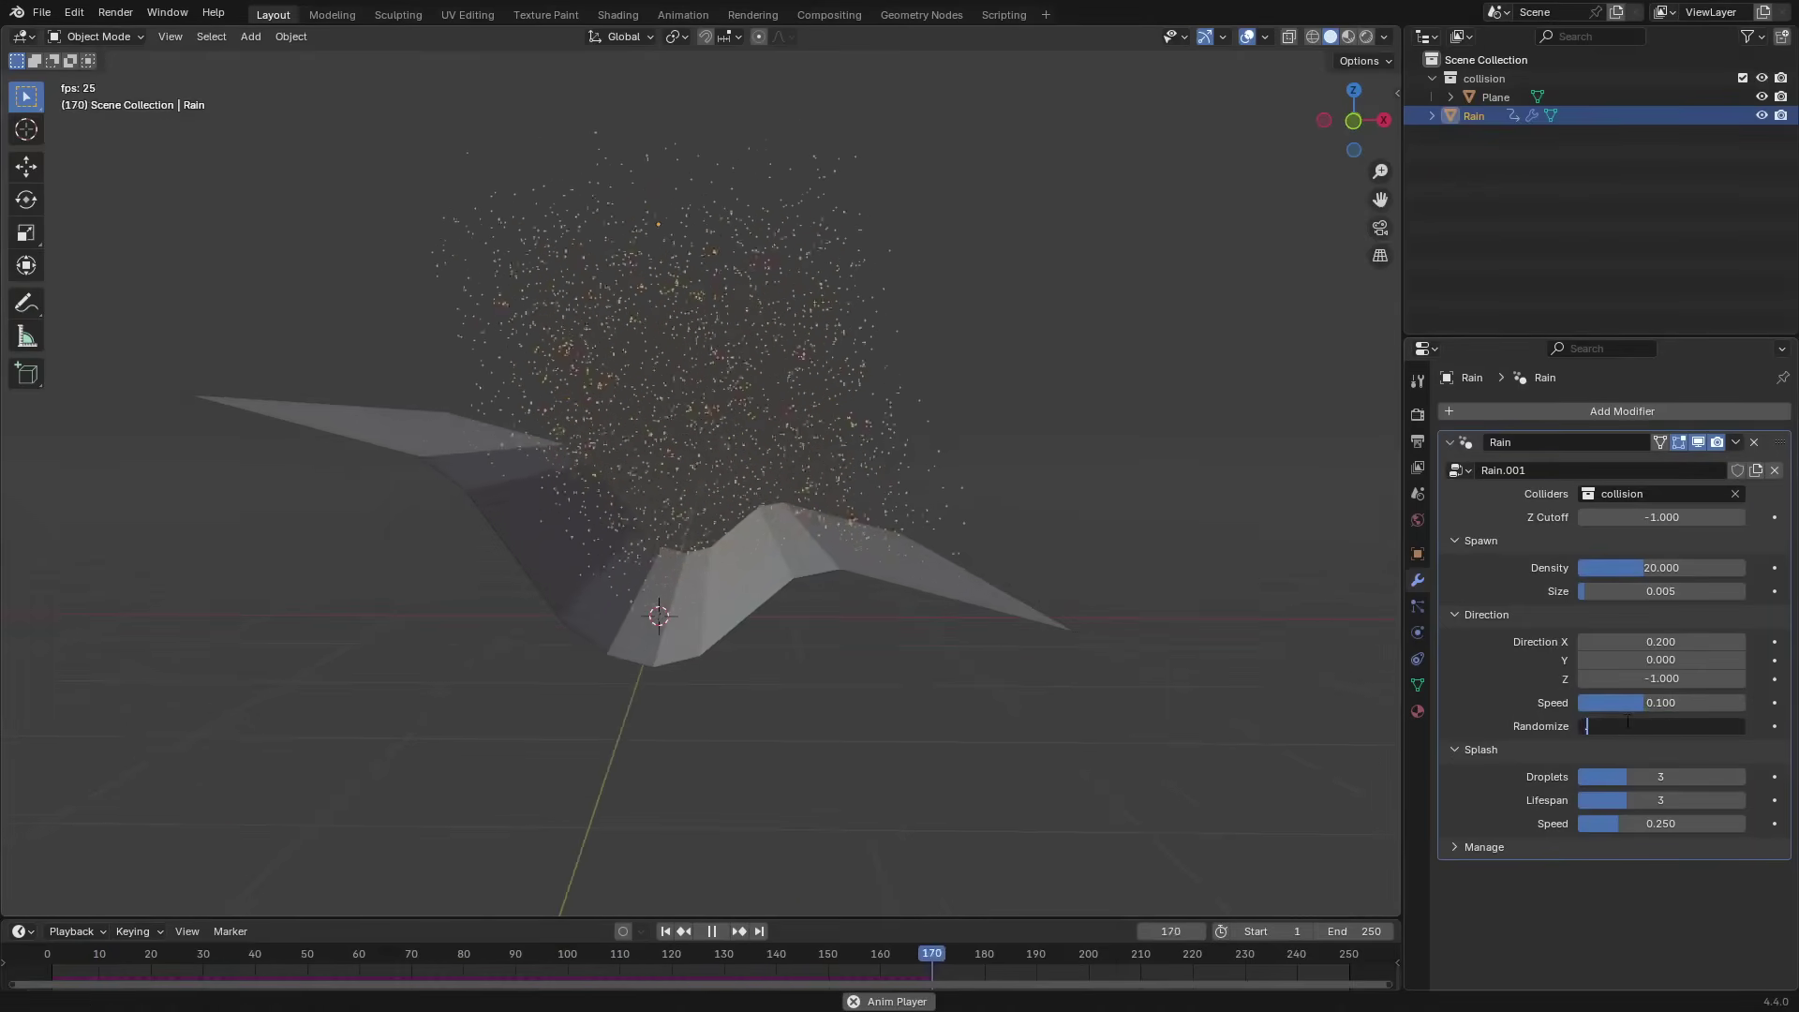
text(010)
key(Return)
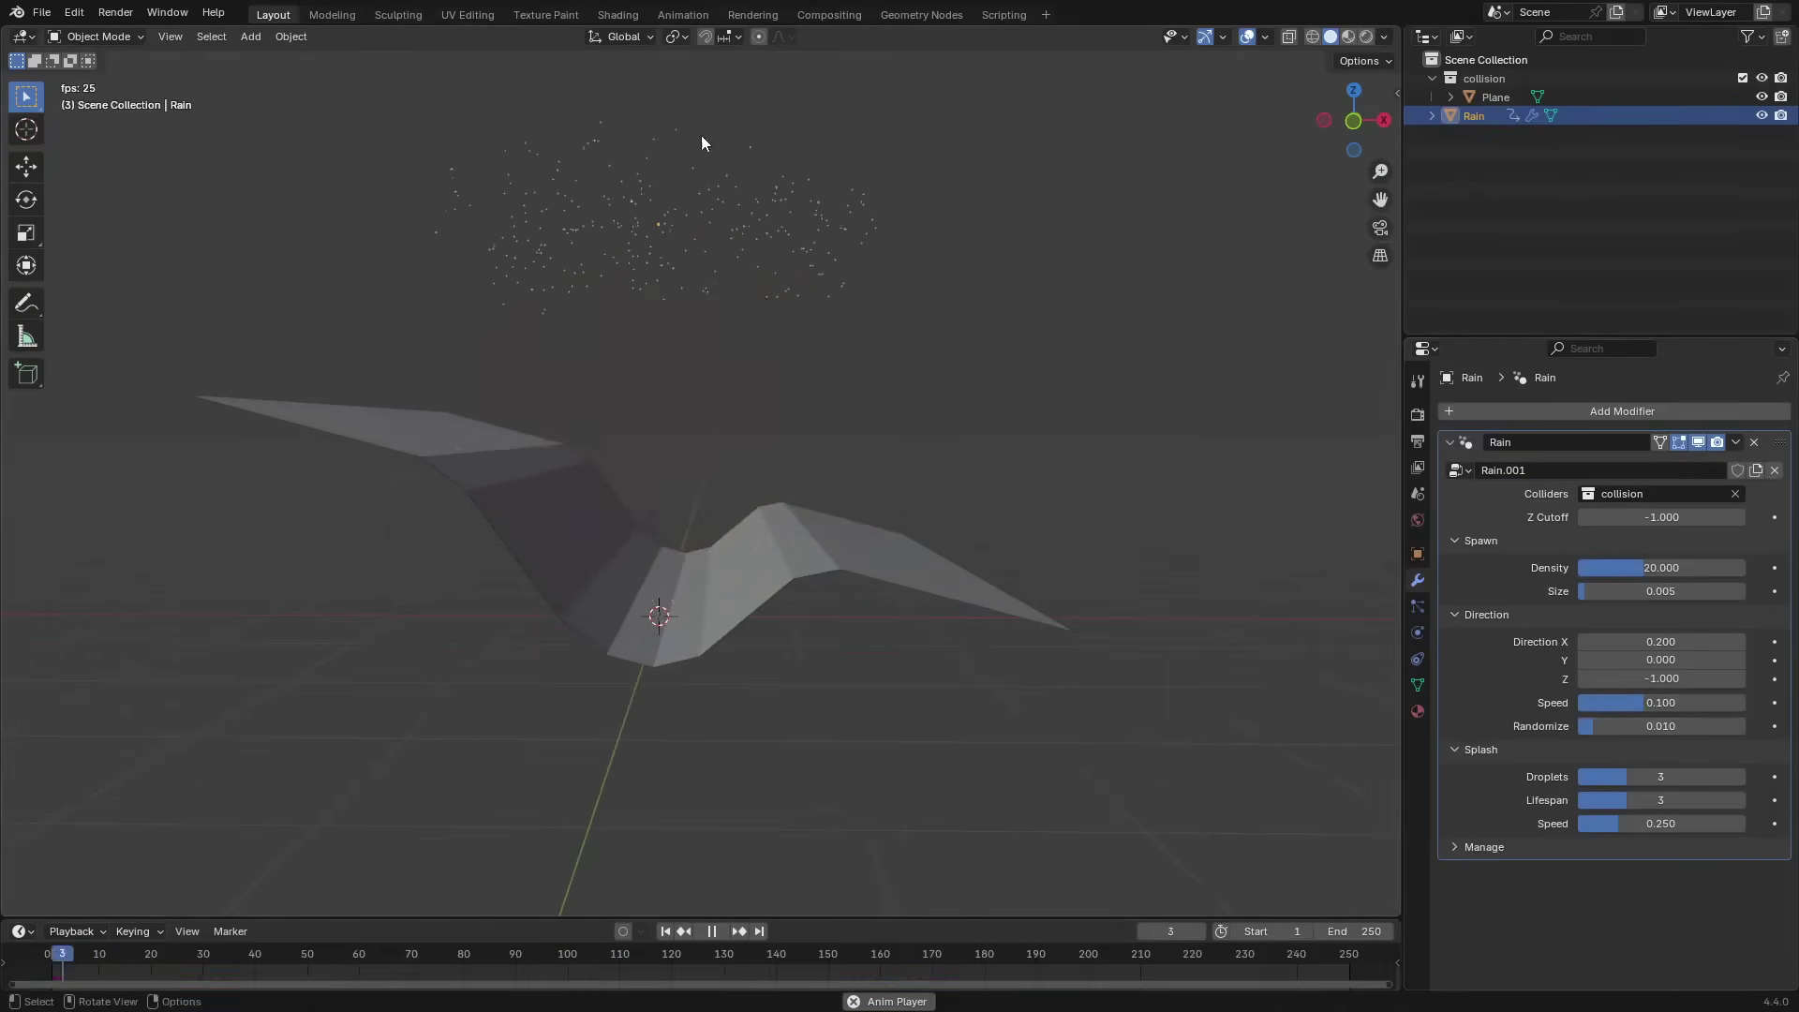
scroll(865, 582, up, 5)
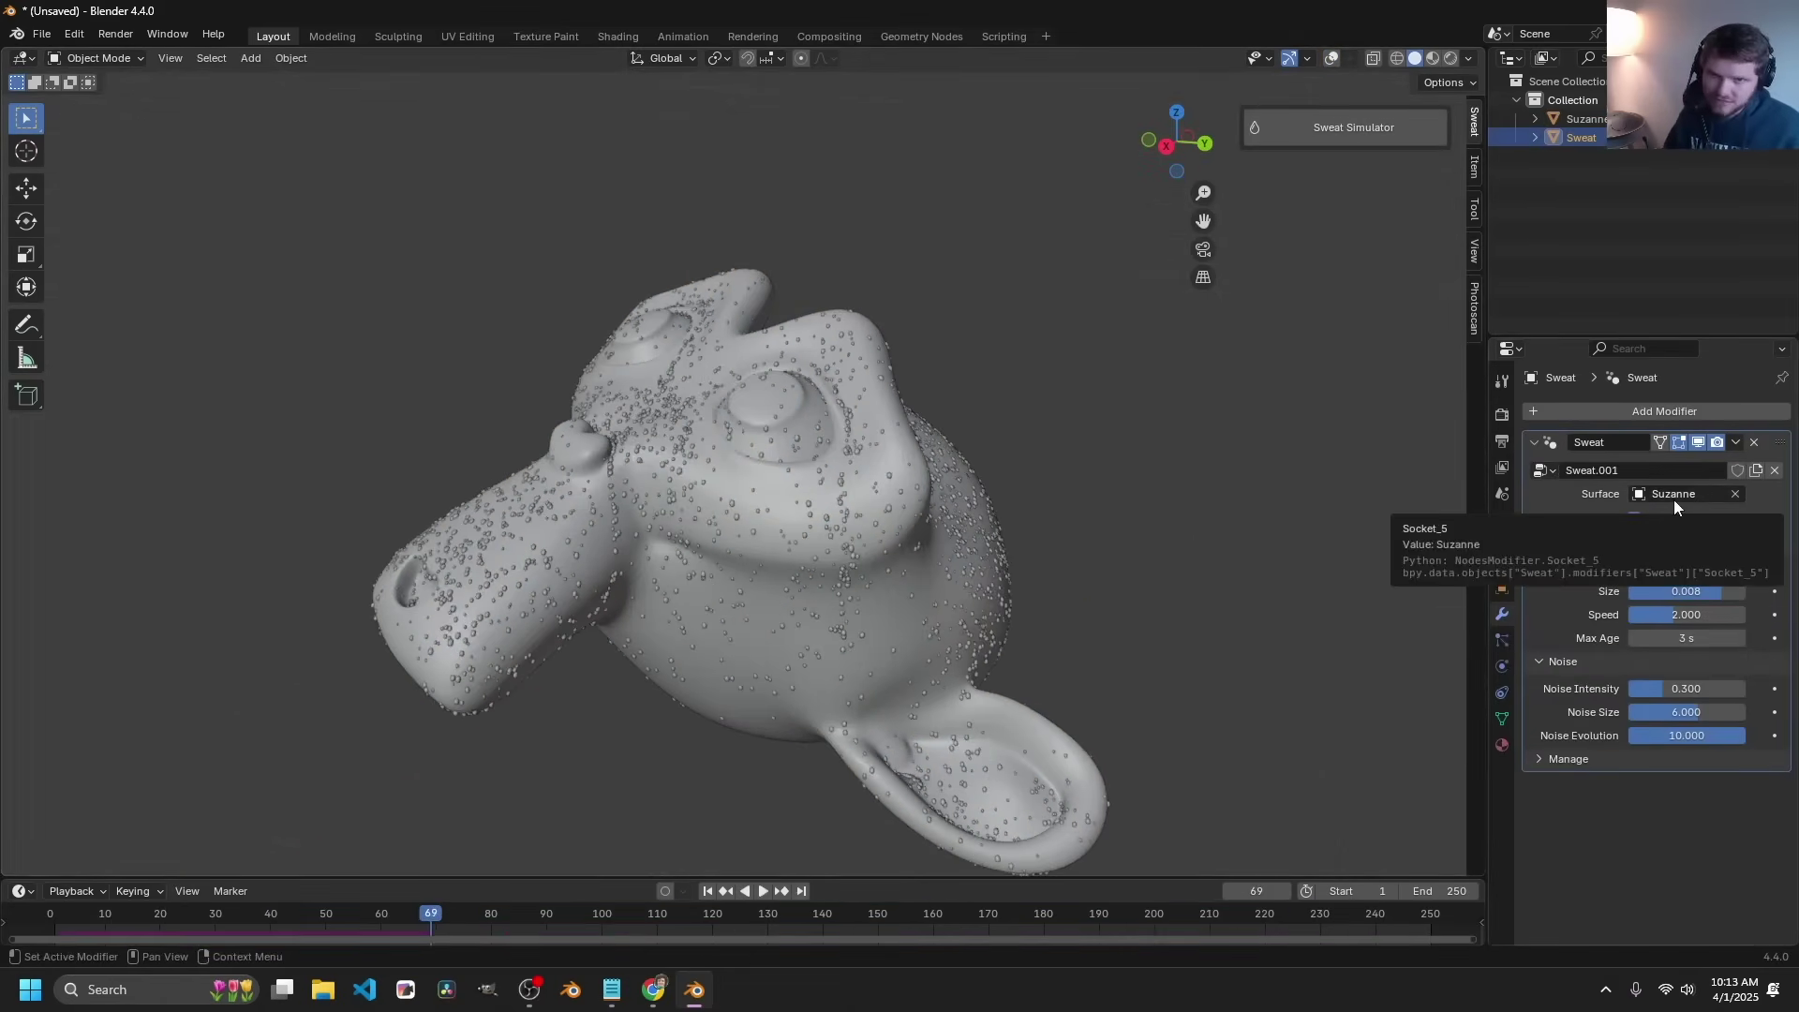
key(space)
Deselect the Sweat object and orbit closer to see the droplets on Suzanne.
middle_drag(711, 496, 759, 365)
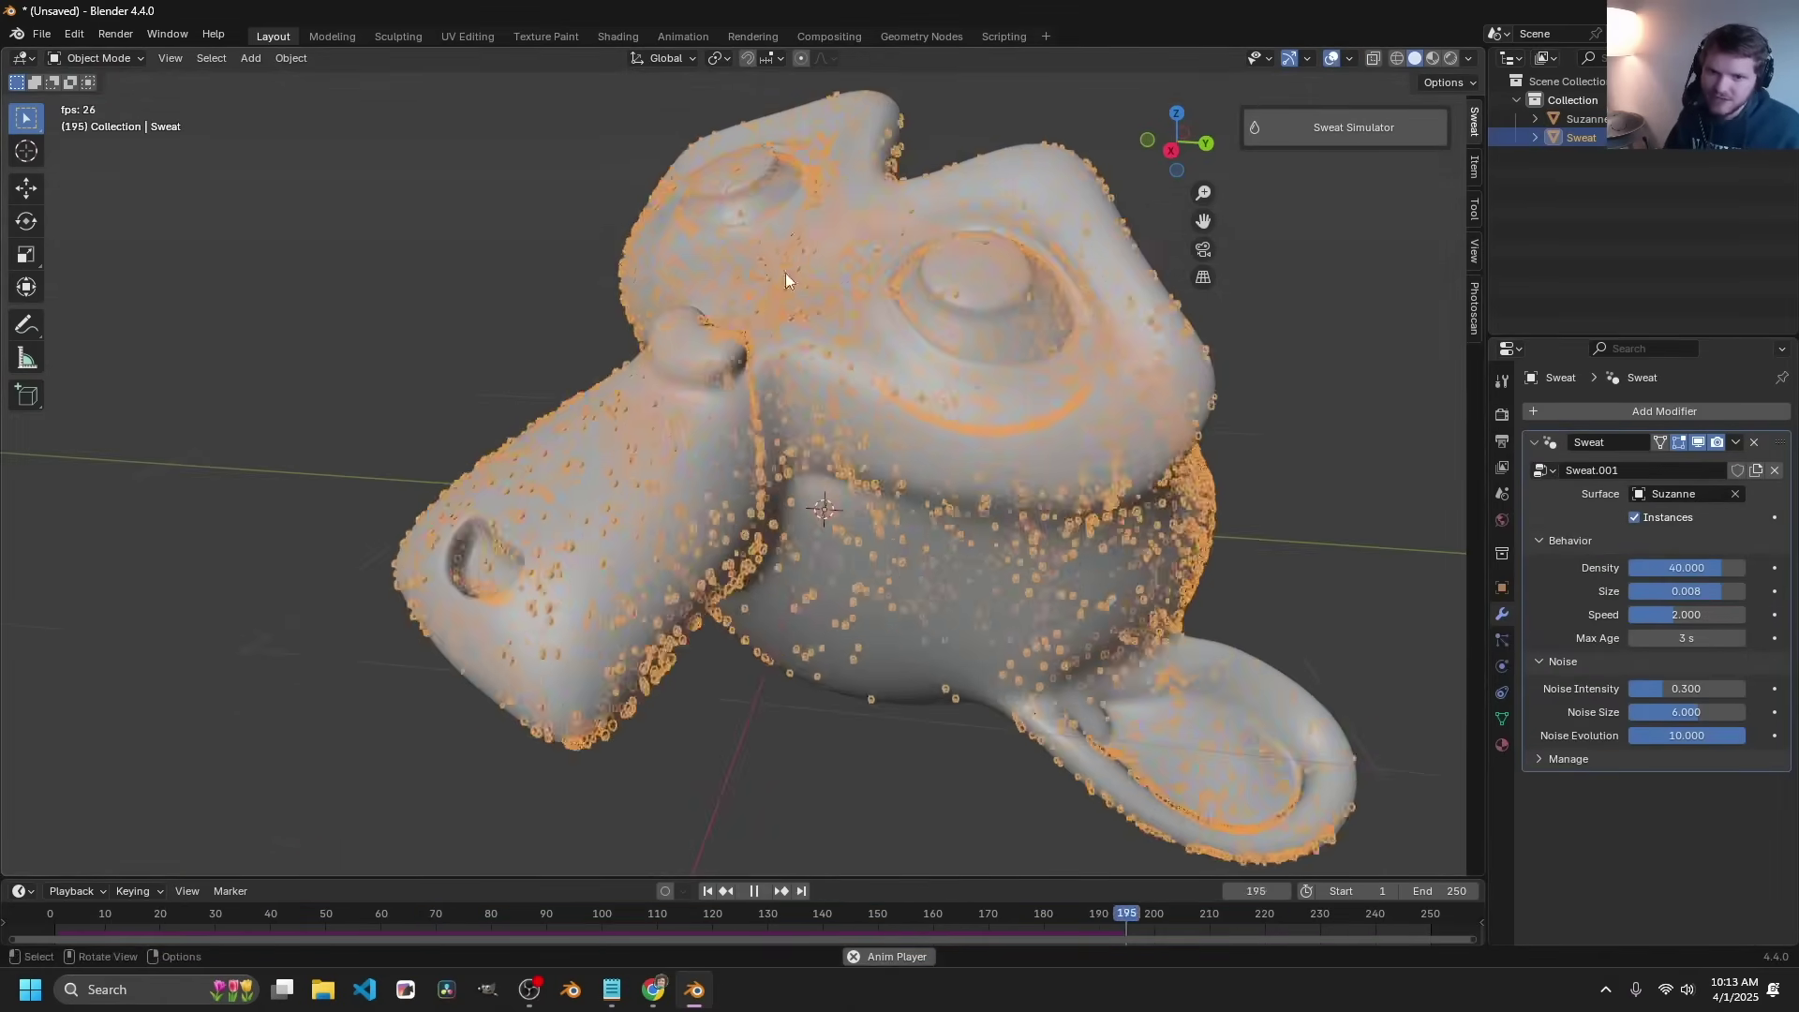
key(alt+a)
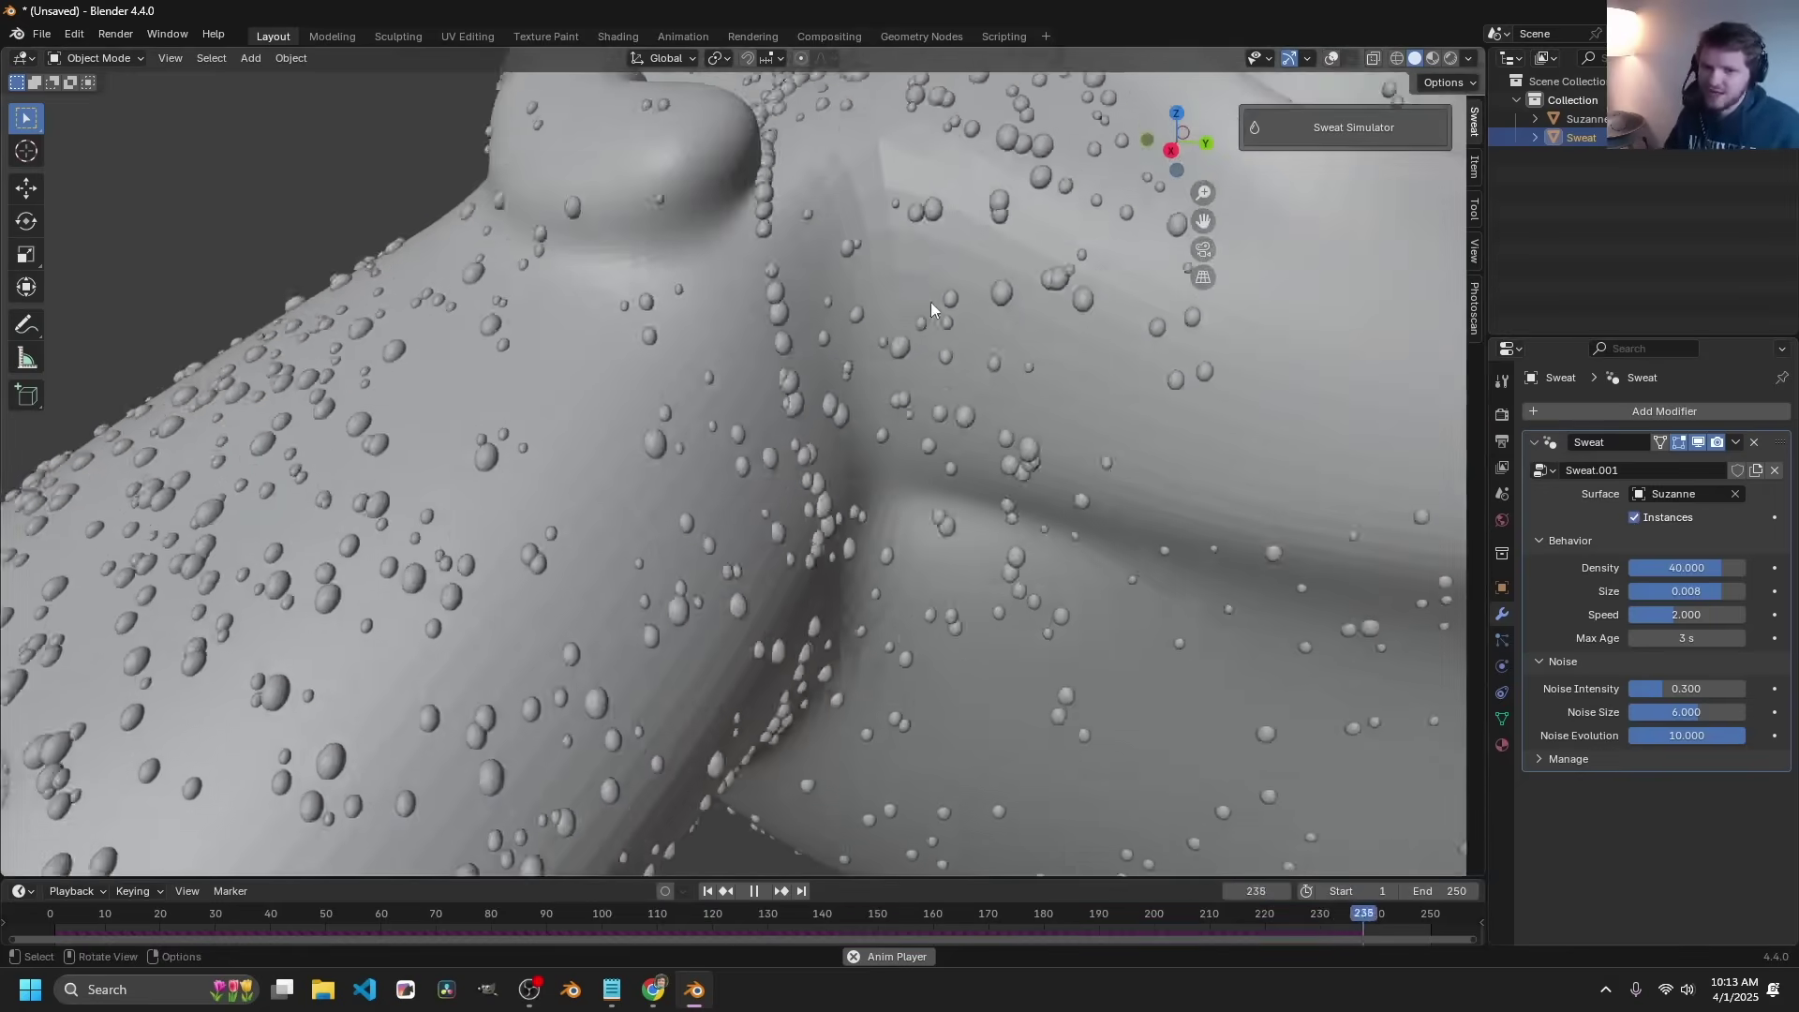
scroll(615, 509, down, 8)
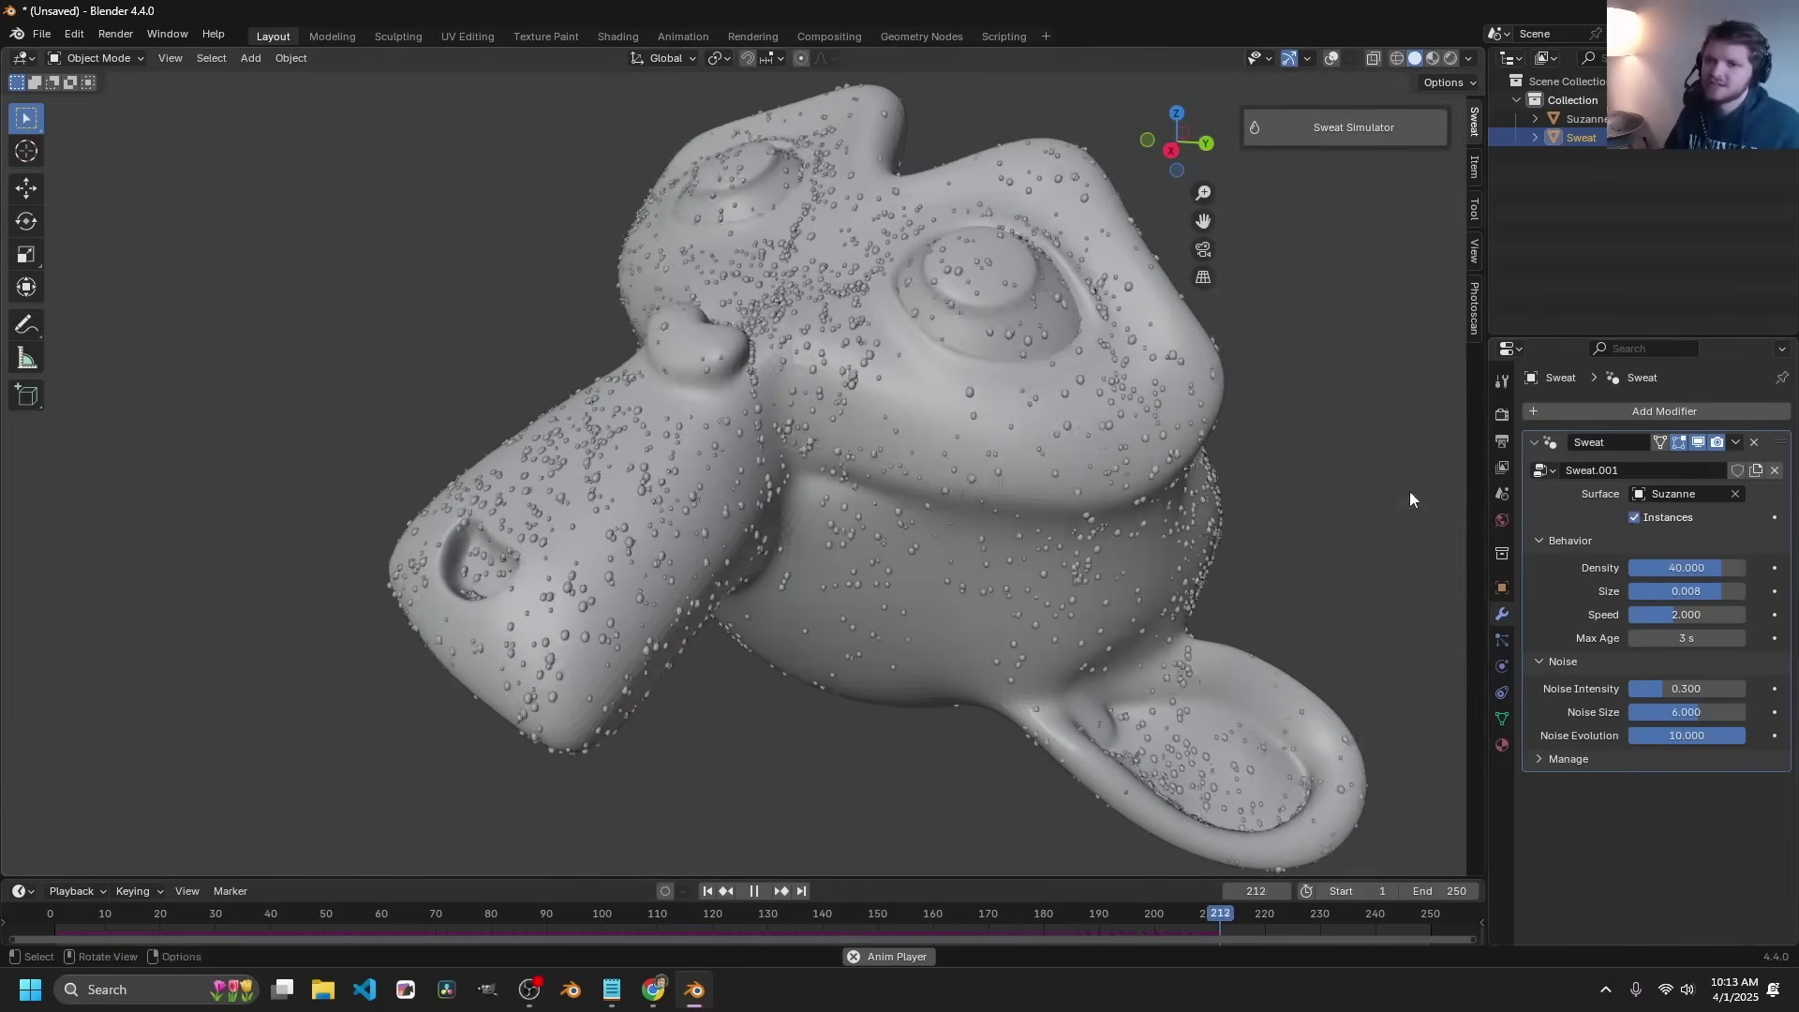
Try sweat Density values of 1 and then 100, enlarge the timeline, and rewind playback.
double_click(1687, 568)
text(1)
key(Return)
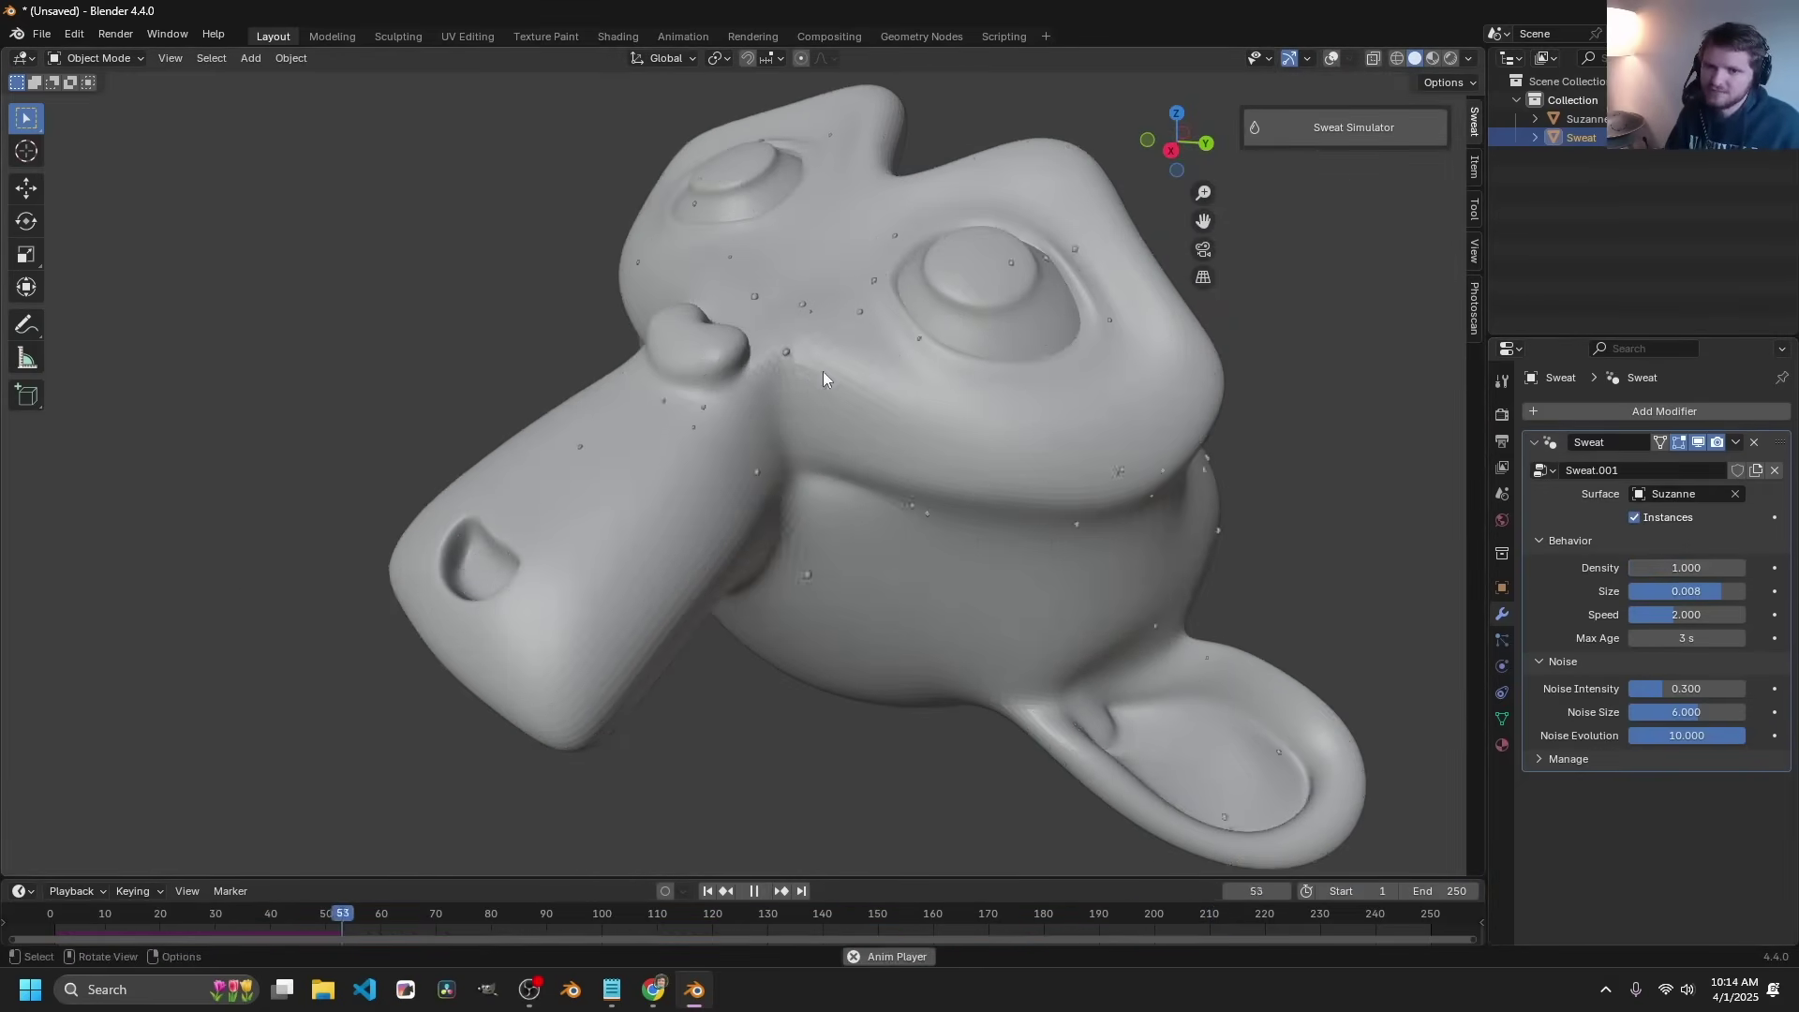
double_click(1694, 568)
text(100)
key(Return)
key(Escape)
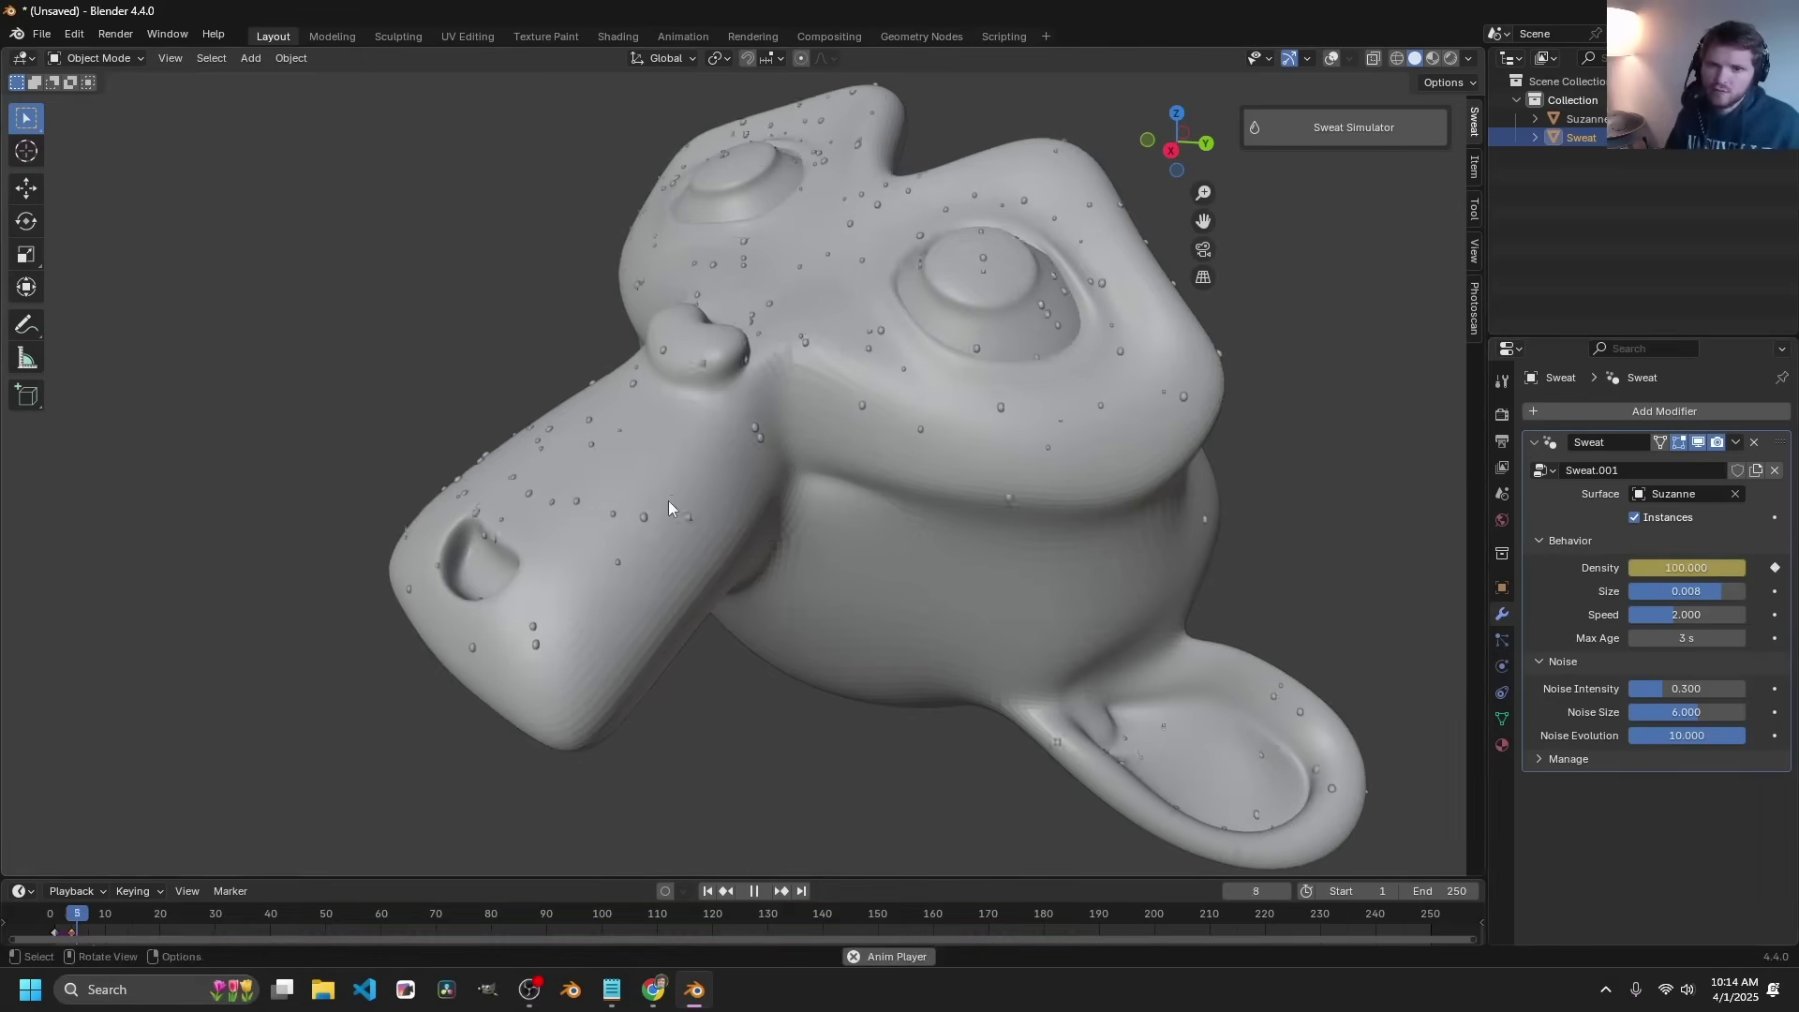
drag(375, 879, 282, 776)
key(Escape)
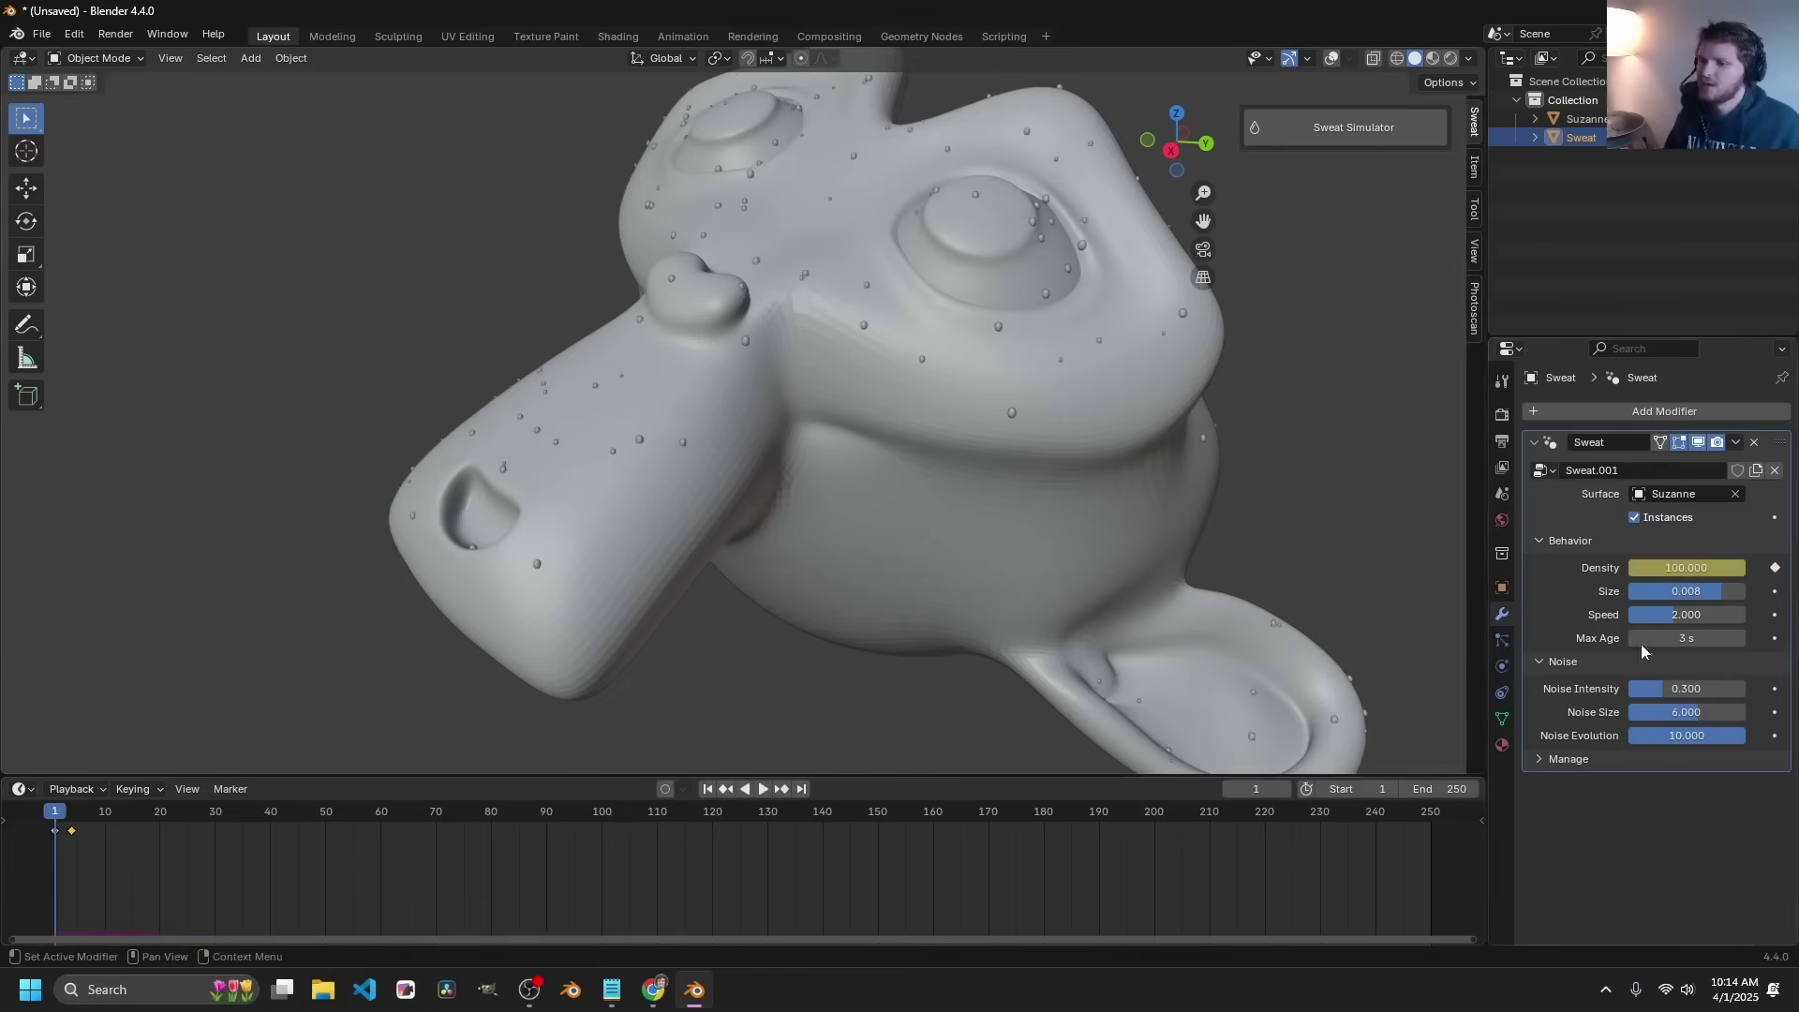
Clear the Density keyframe, set Density to 10, return Size to 0.008, and turn Instances on.
right_click(1695, 568)
click(1609, 588)
double_click(1667, 568)
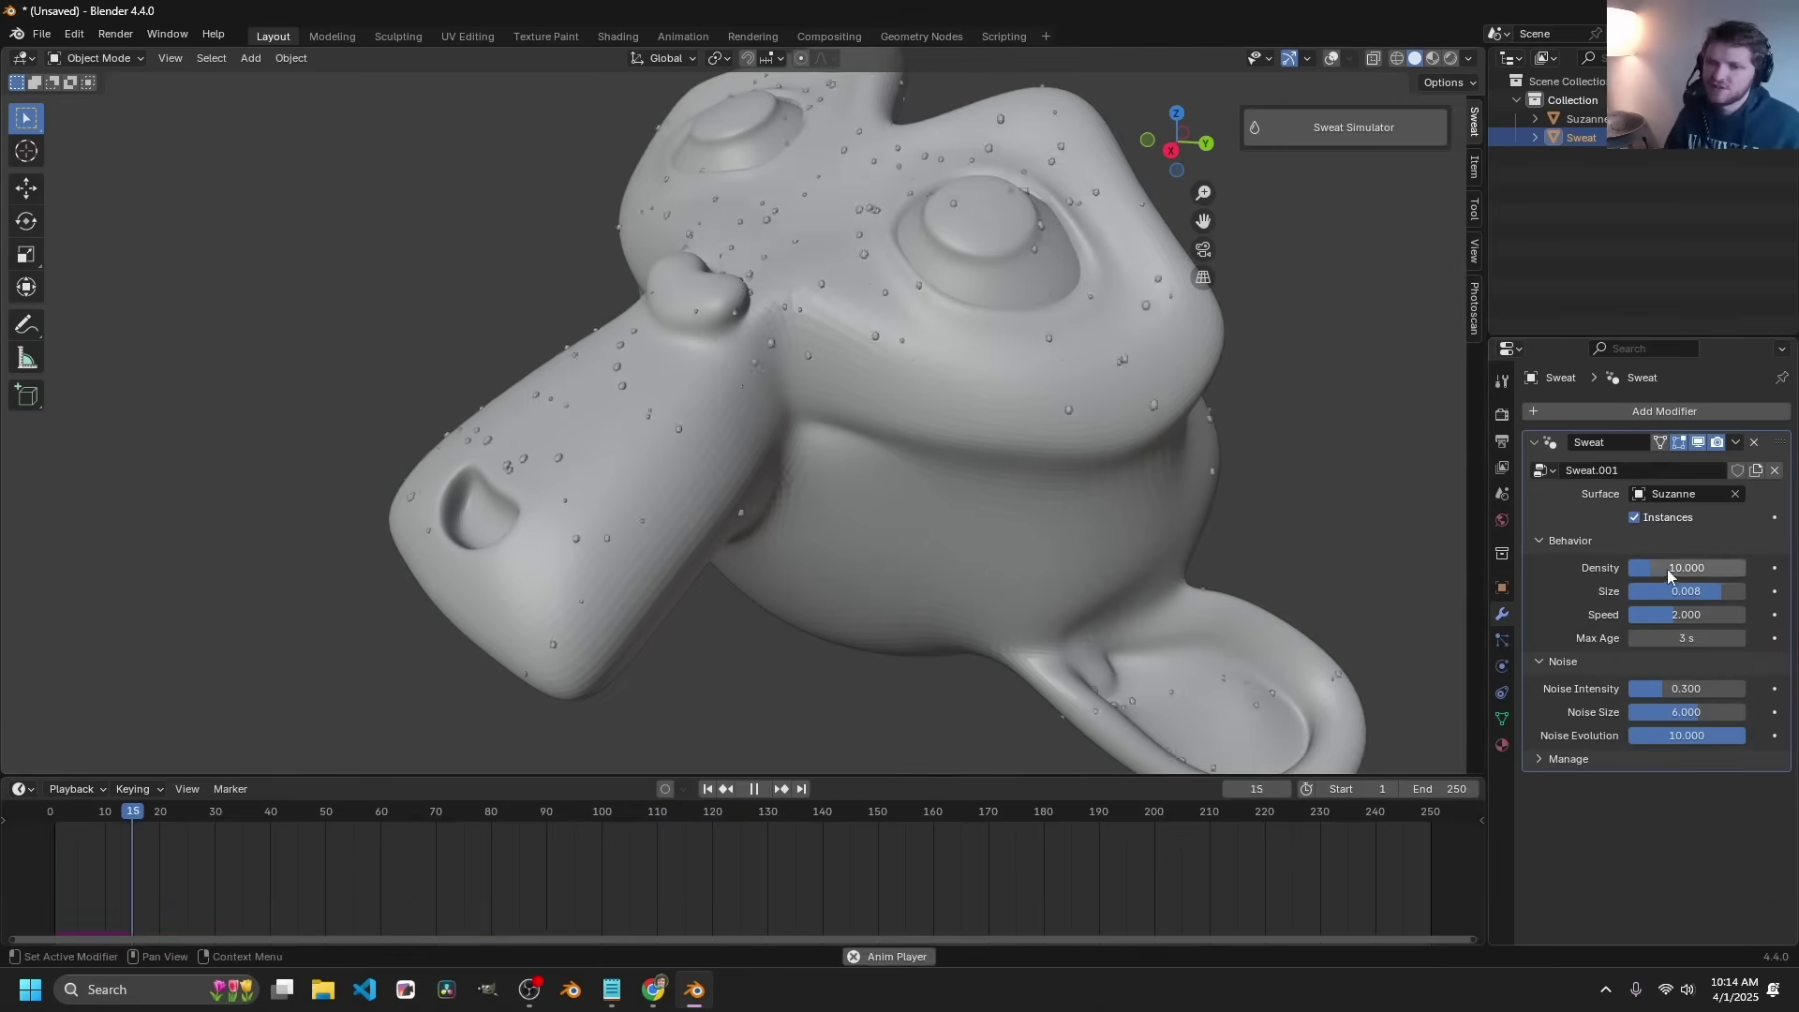
drag(1732, 591, 1632, 518)
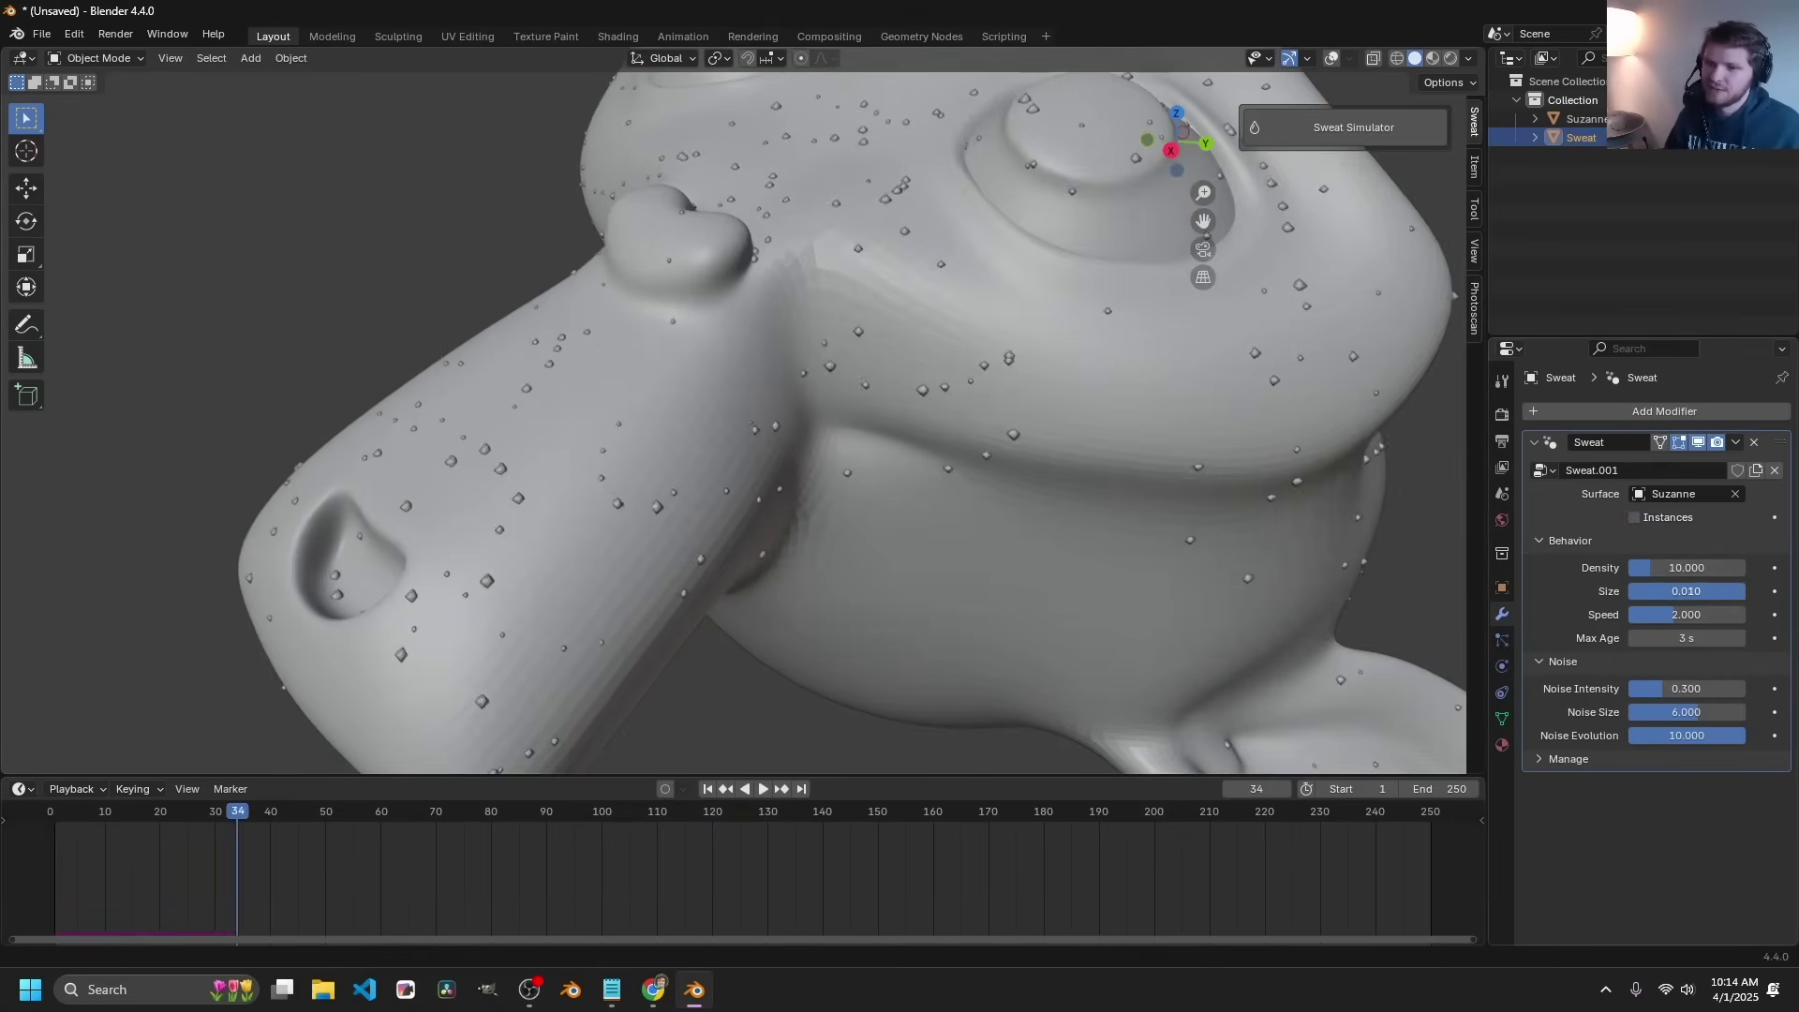
click(1635, 517)
Set the droplet Speed to 2.000.
scroll(983, 503, down, 5)
double_click(1684, 614)
scroll(1312, 395, up, 3)
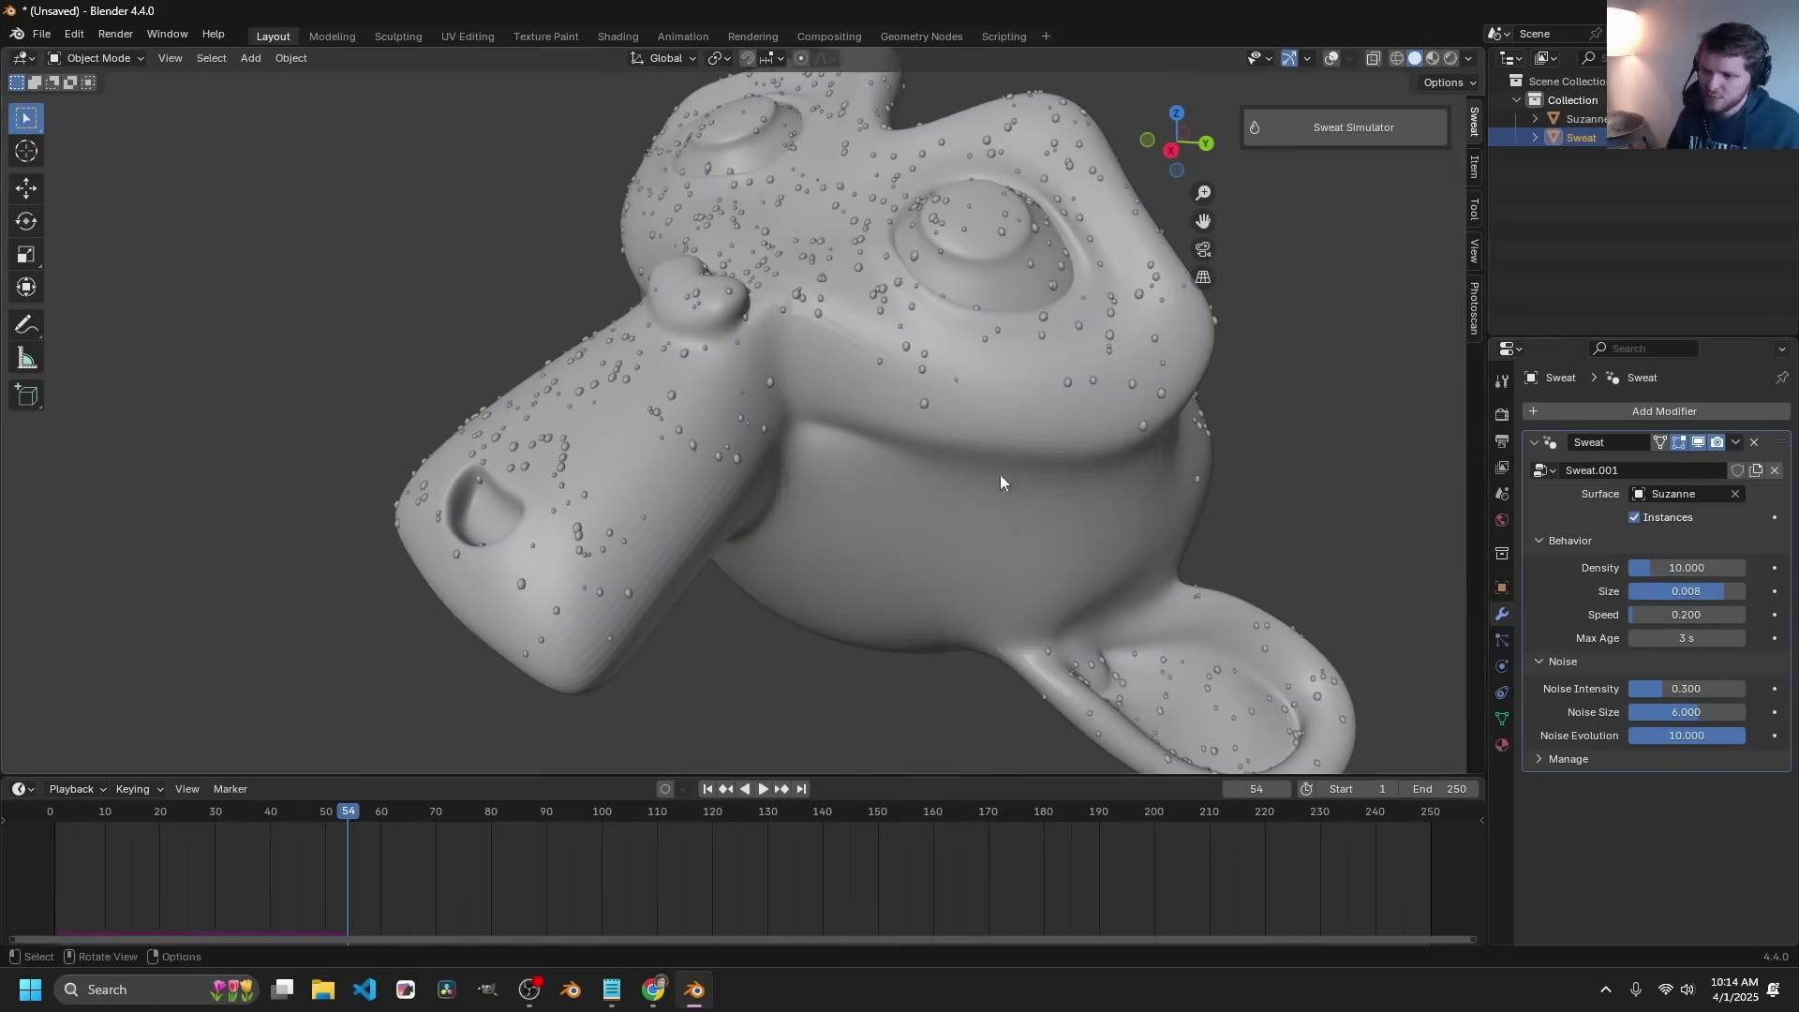
double_click(1649, 605)
text(2)
key(Return)
key(Escape)
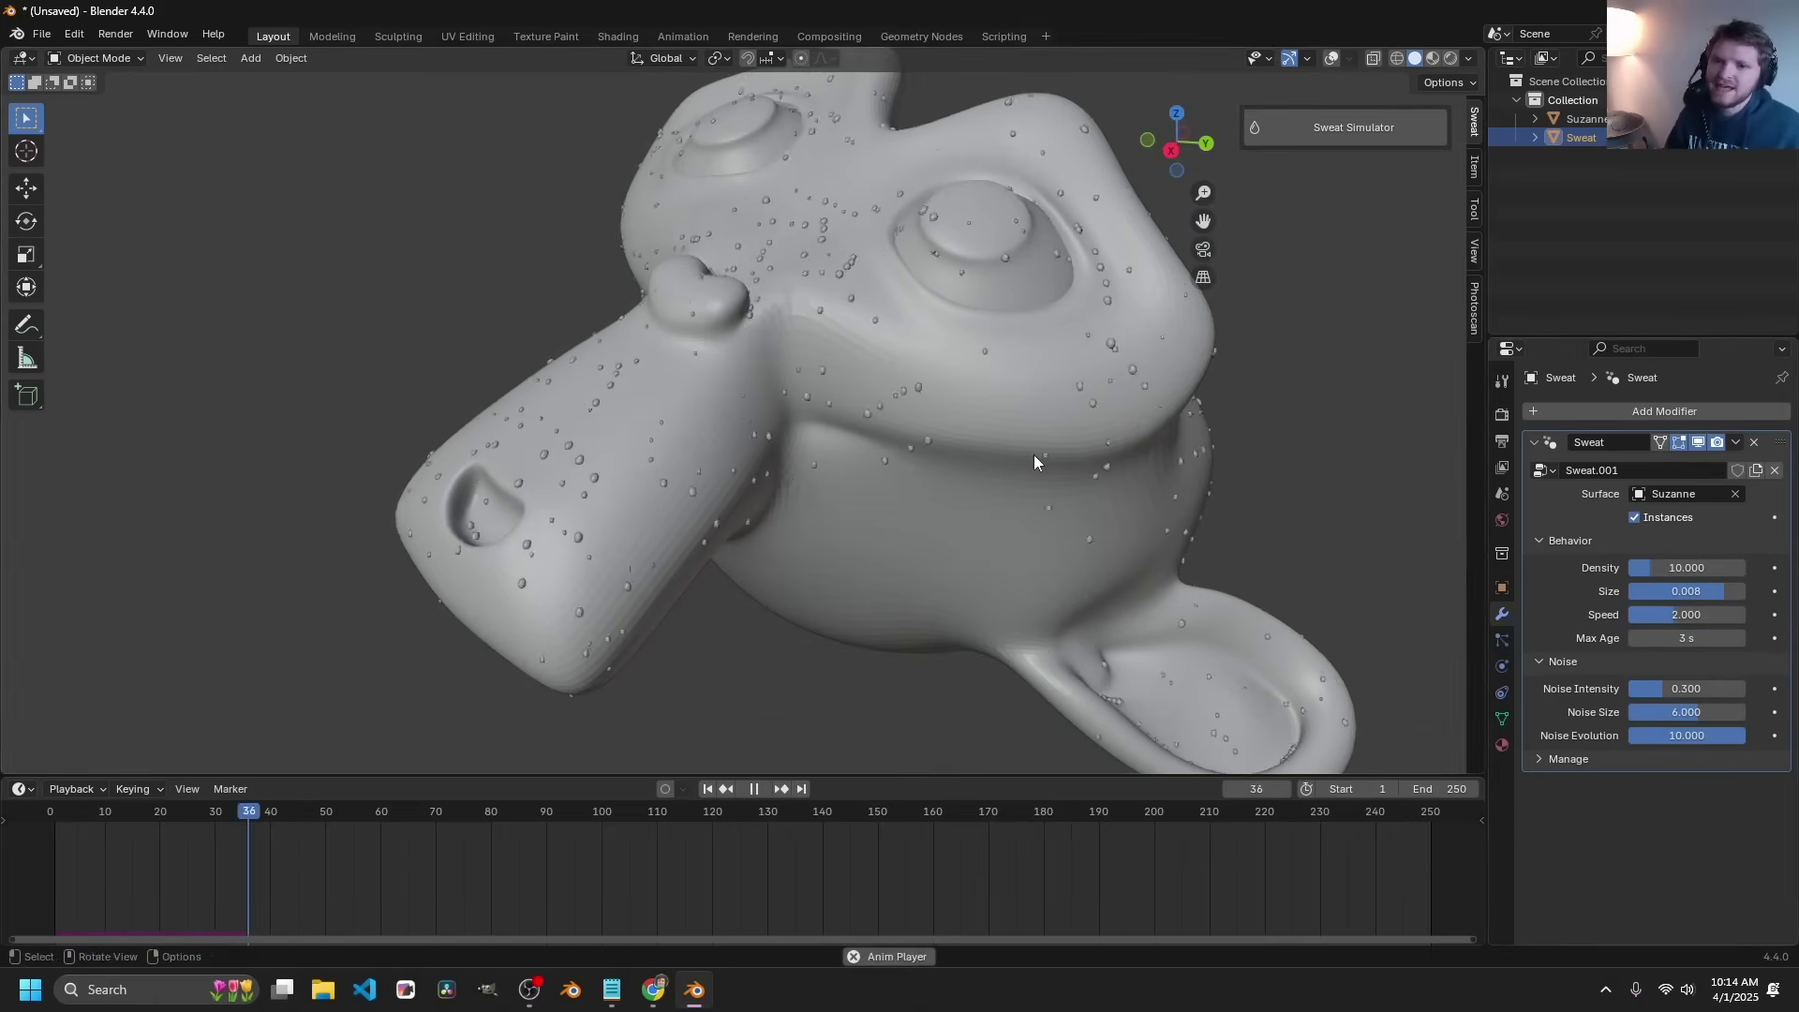
Play the sweat animation while orbiting around Suzanne.
key(space)
key(space)
middle_drag(993, 520, 1077, 450)
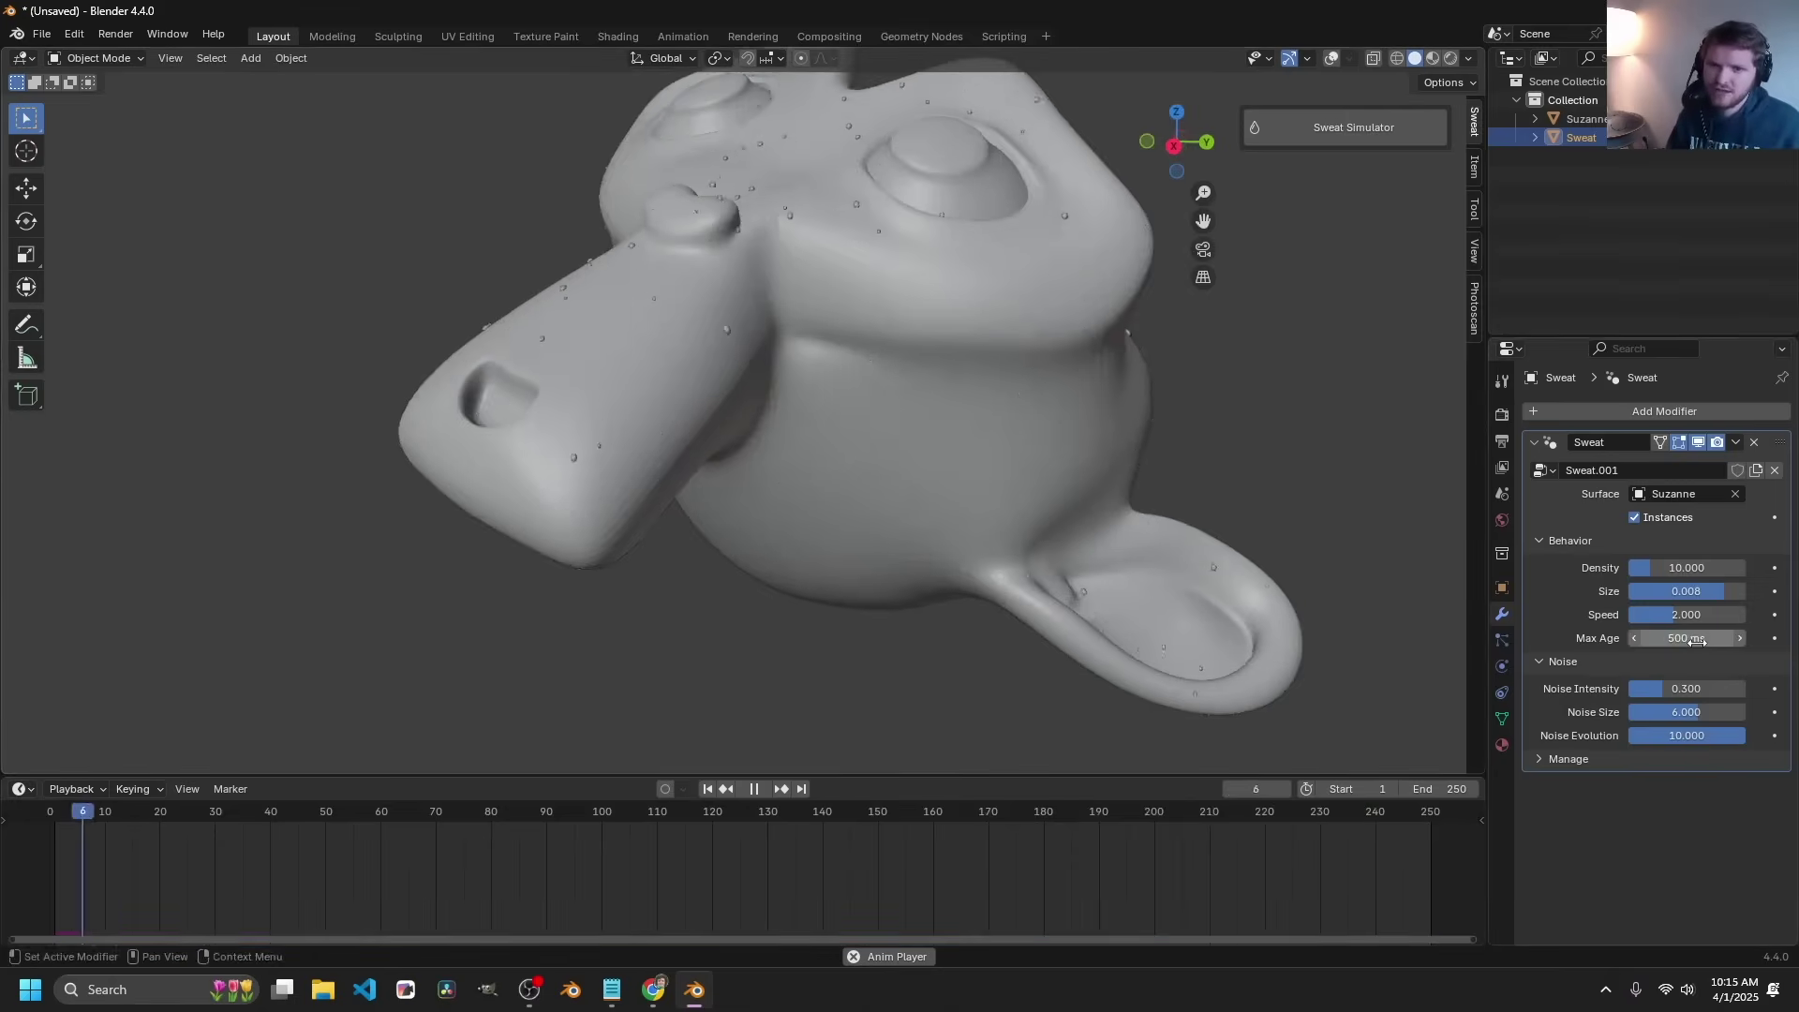
middle_drag(1003, 323, 951, 298)
key(space)
middle_drag(848, 338, 784, 285)
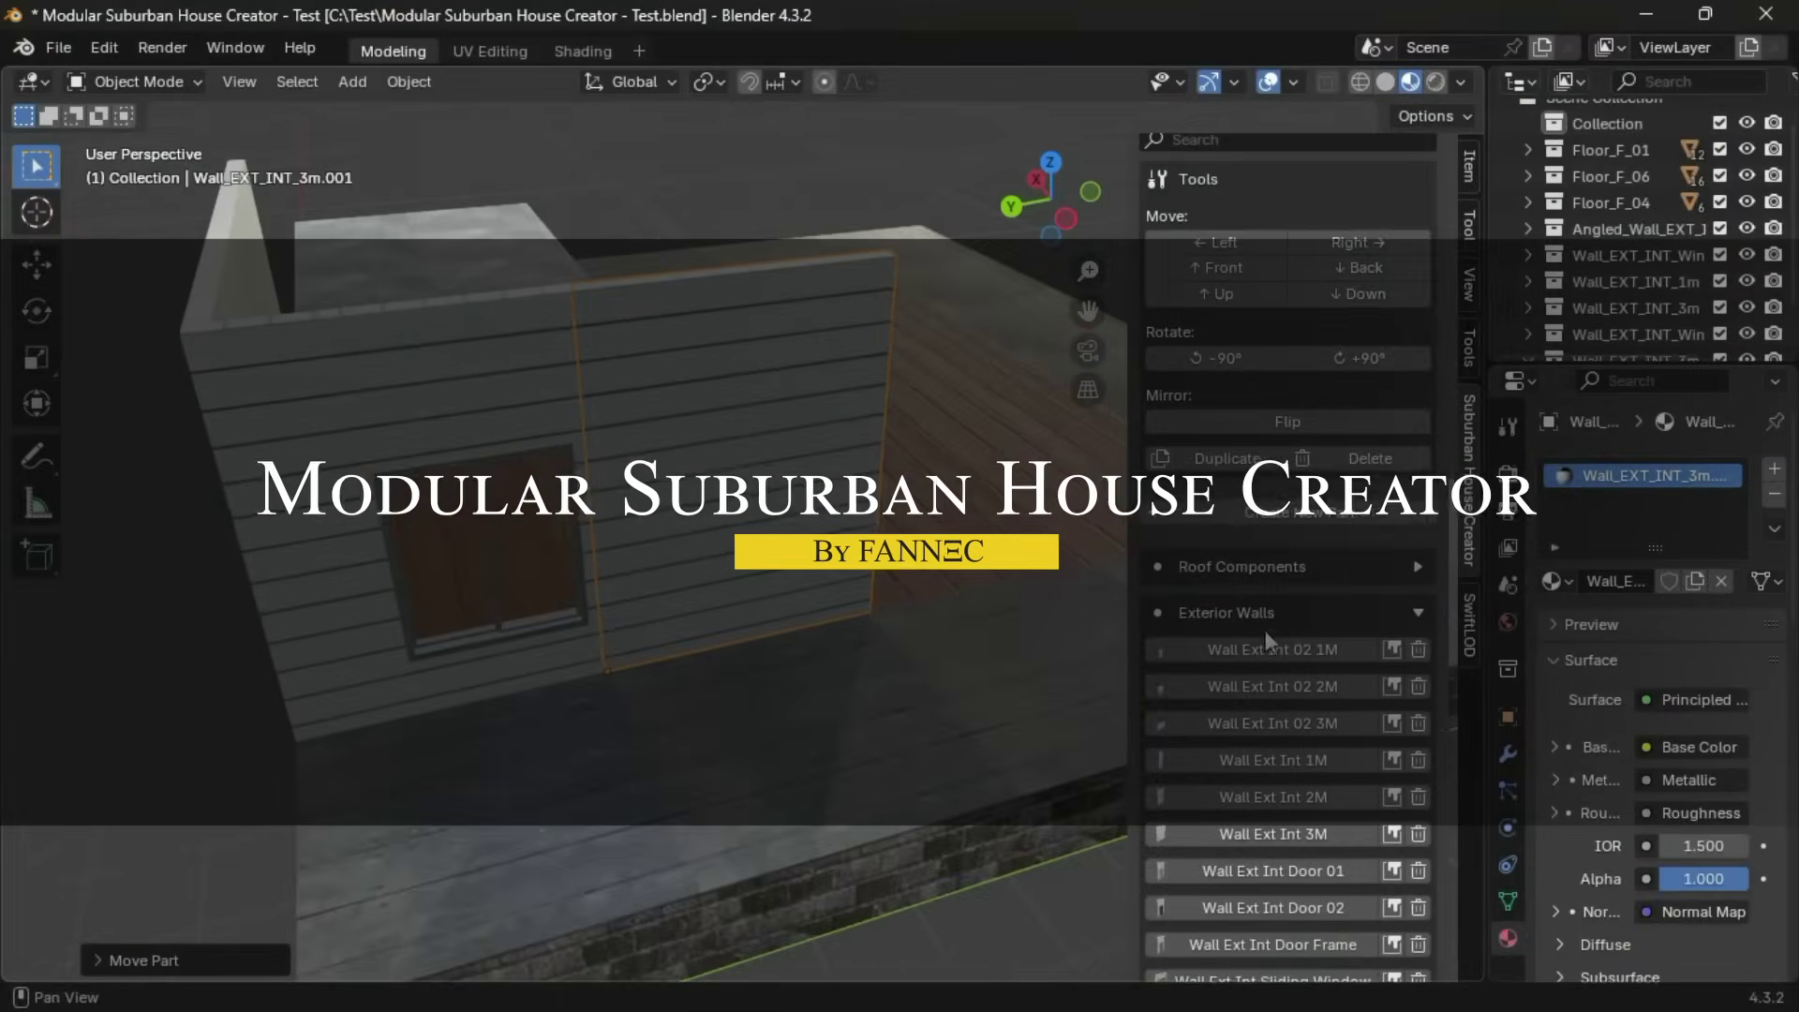
Rotate a wall piece a quarter turn and move the short wall into place.
scroll(1265, 630, down, 6)
scroll(1200, 744, up, 8)
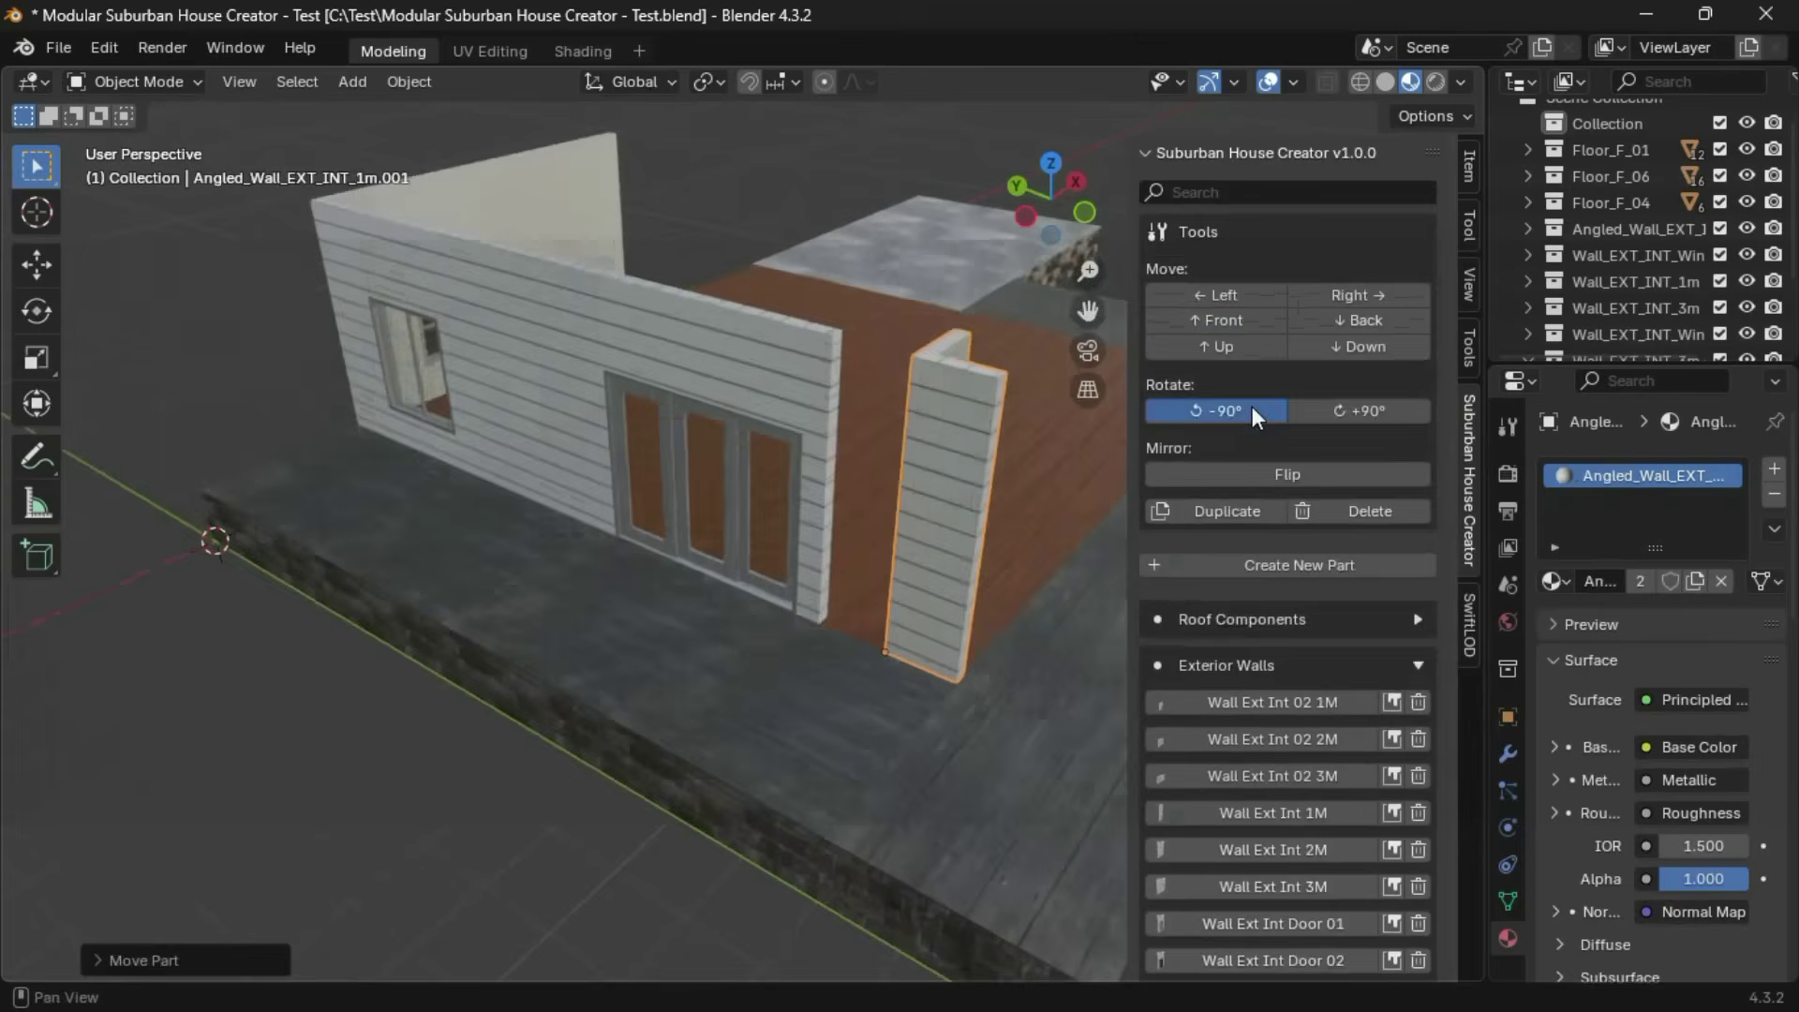
click(1252, 408)
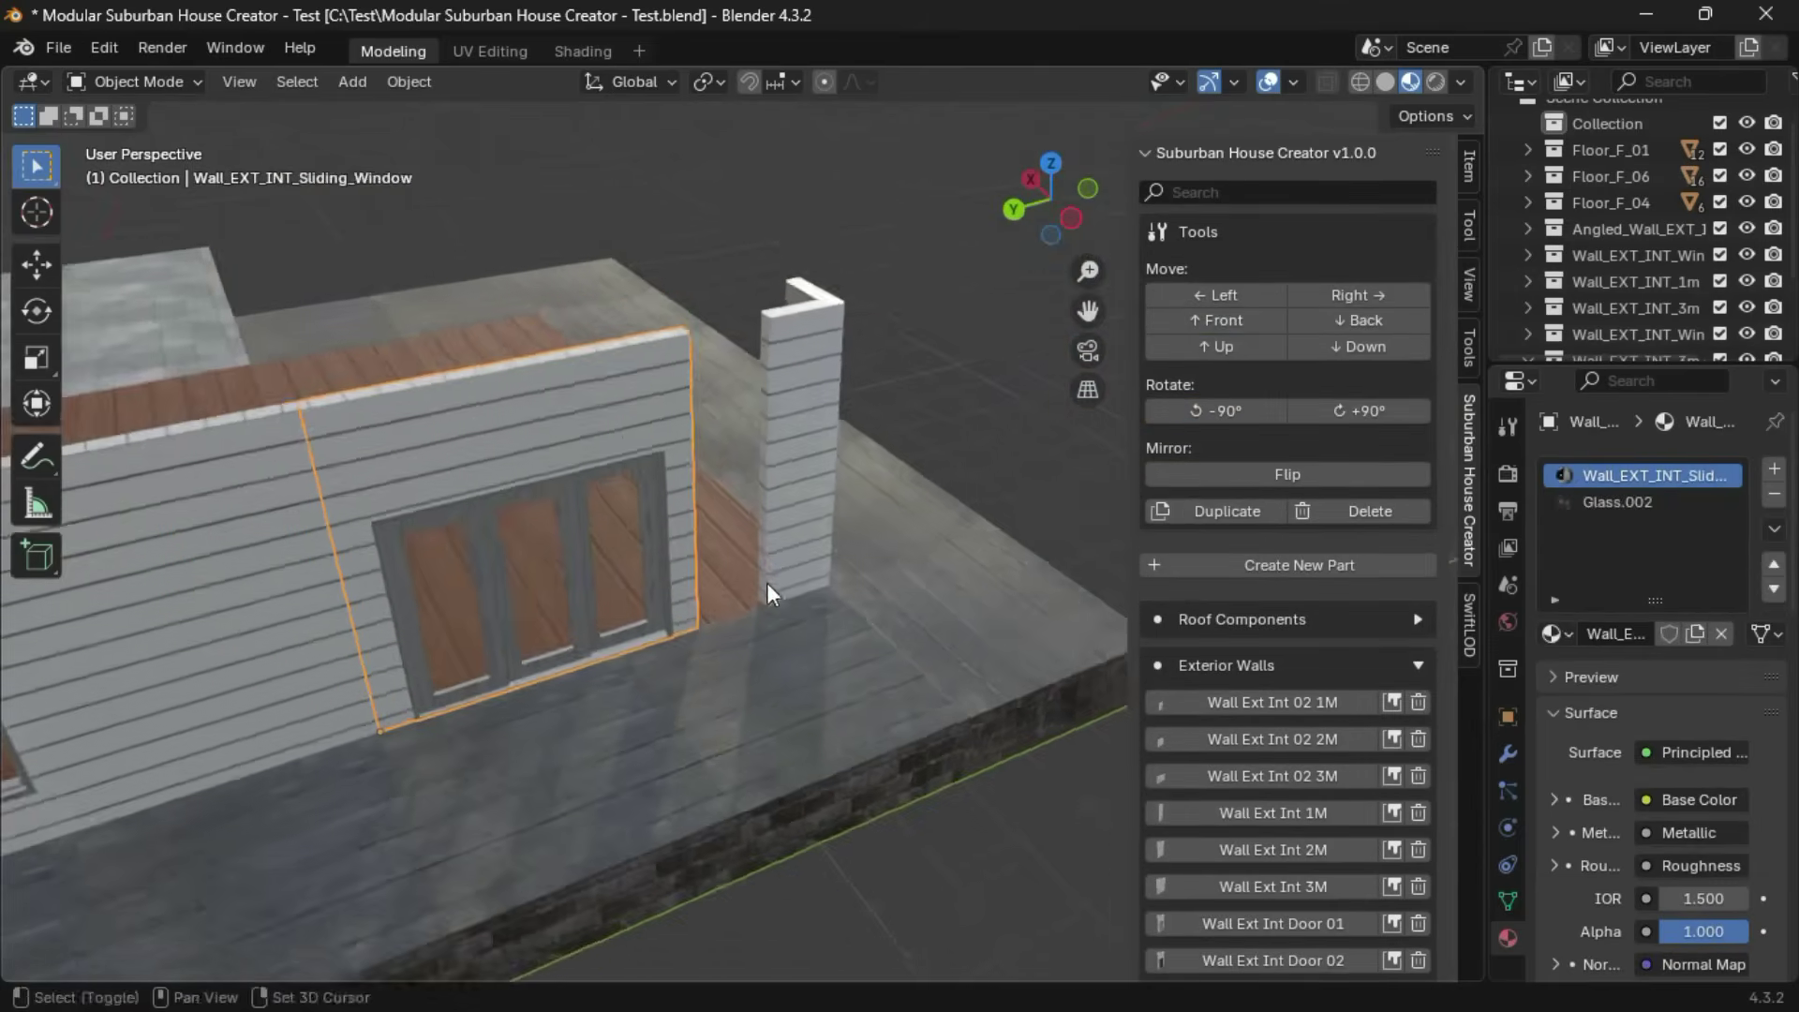
click(1218, 319)
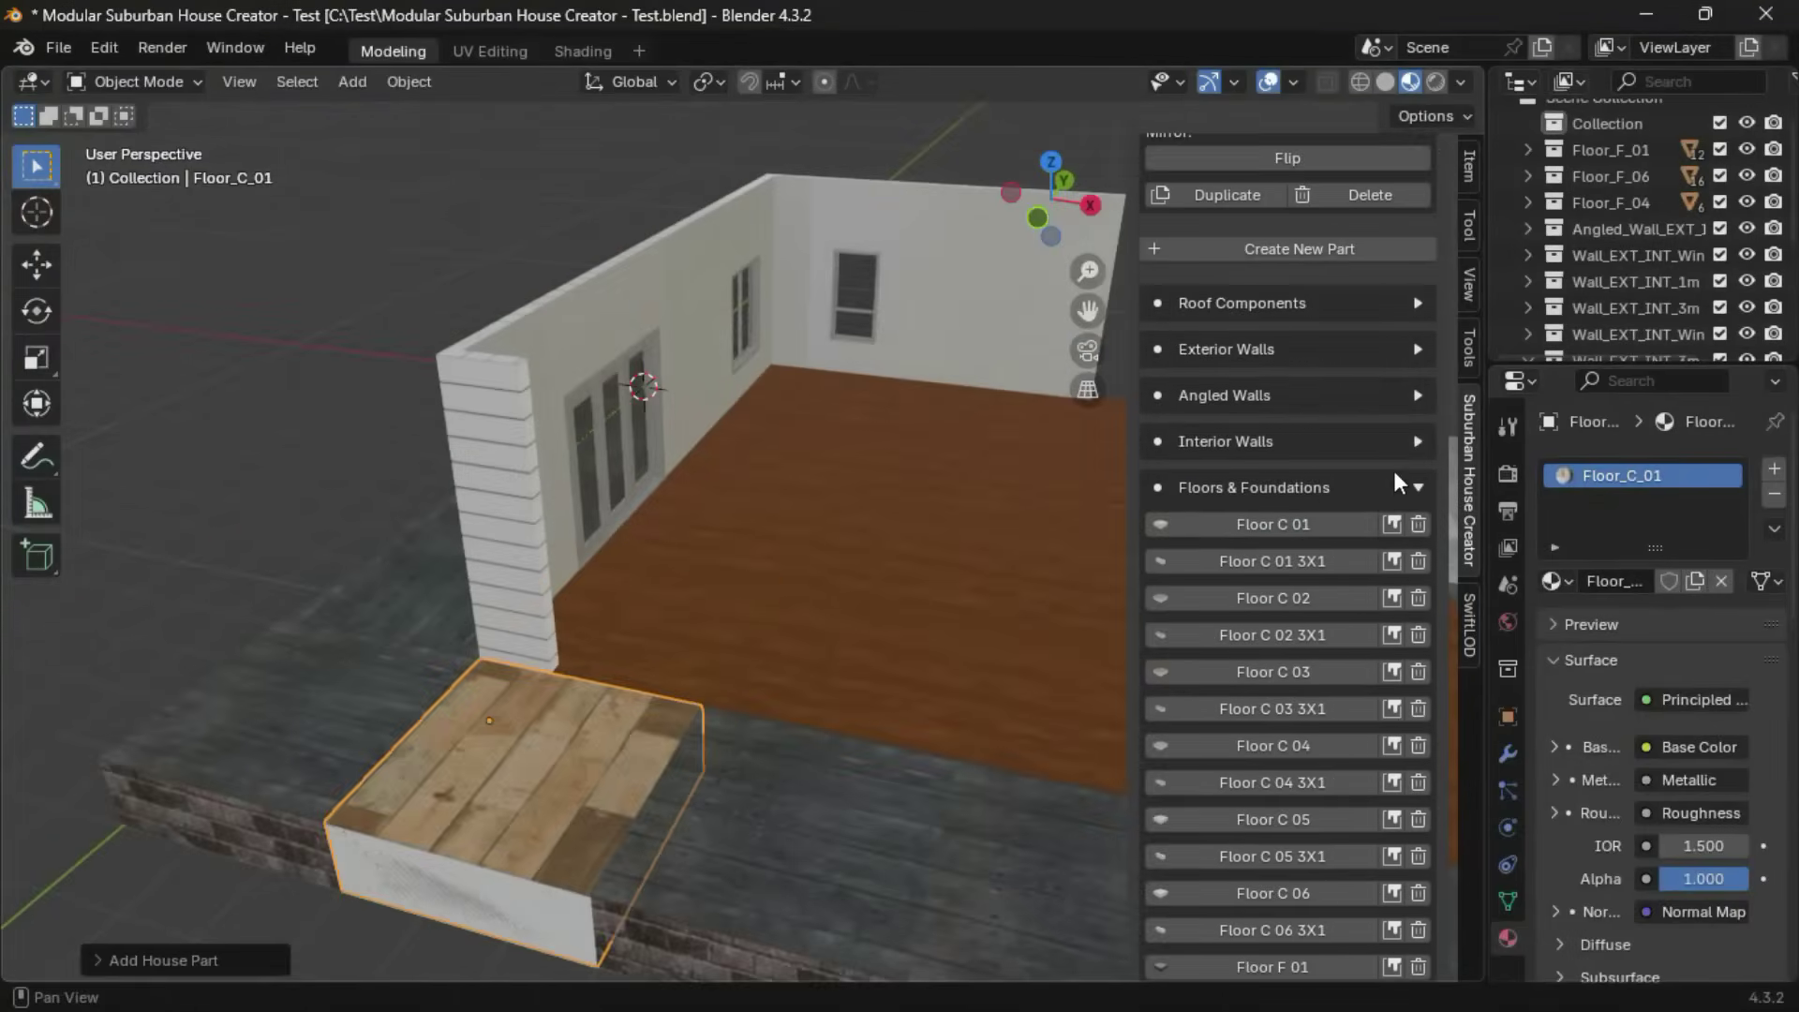
Raise the Floor_C_01 wooden platform and duplicate it back and right along the wall tops.
click(1393, 471)
click(1344, 319)
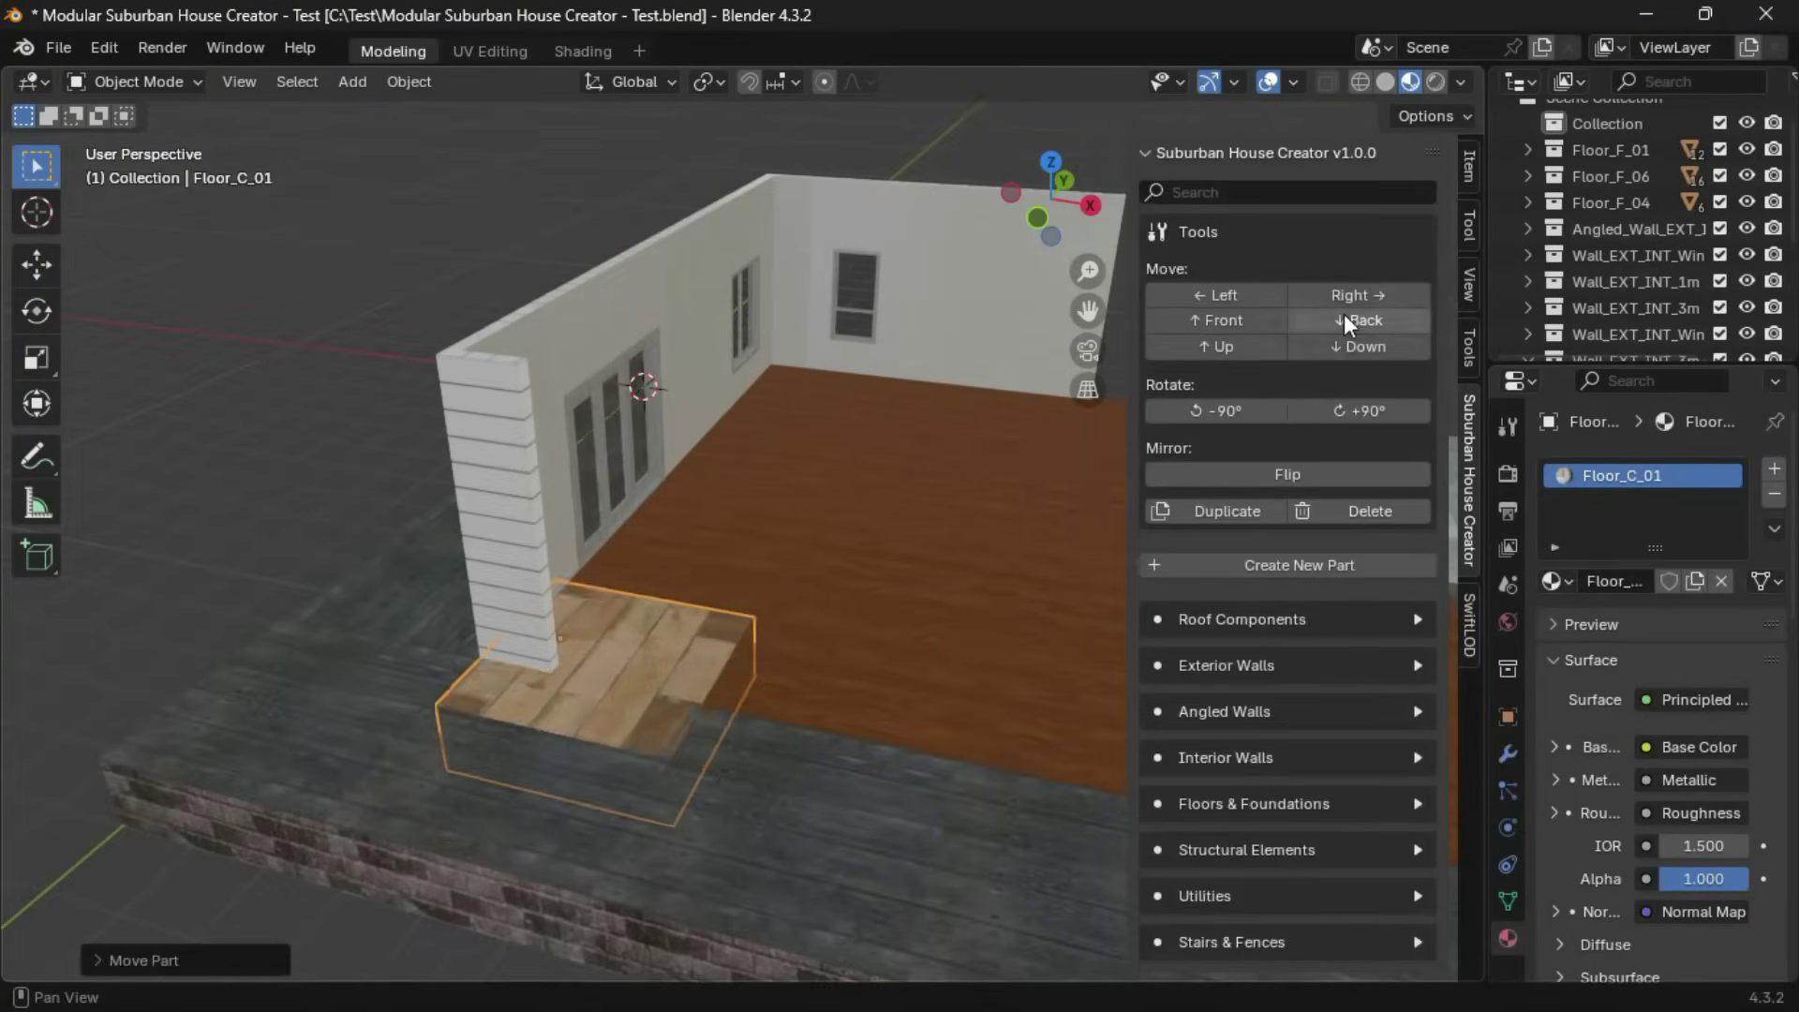
click(1234, 346)
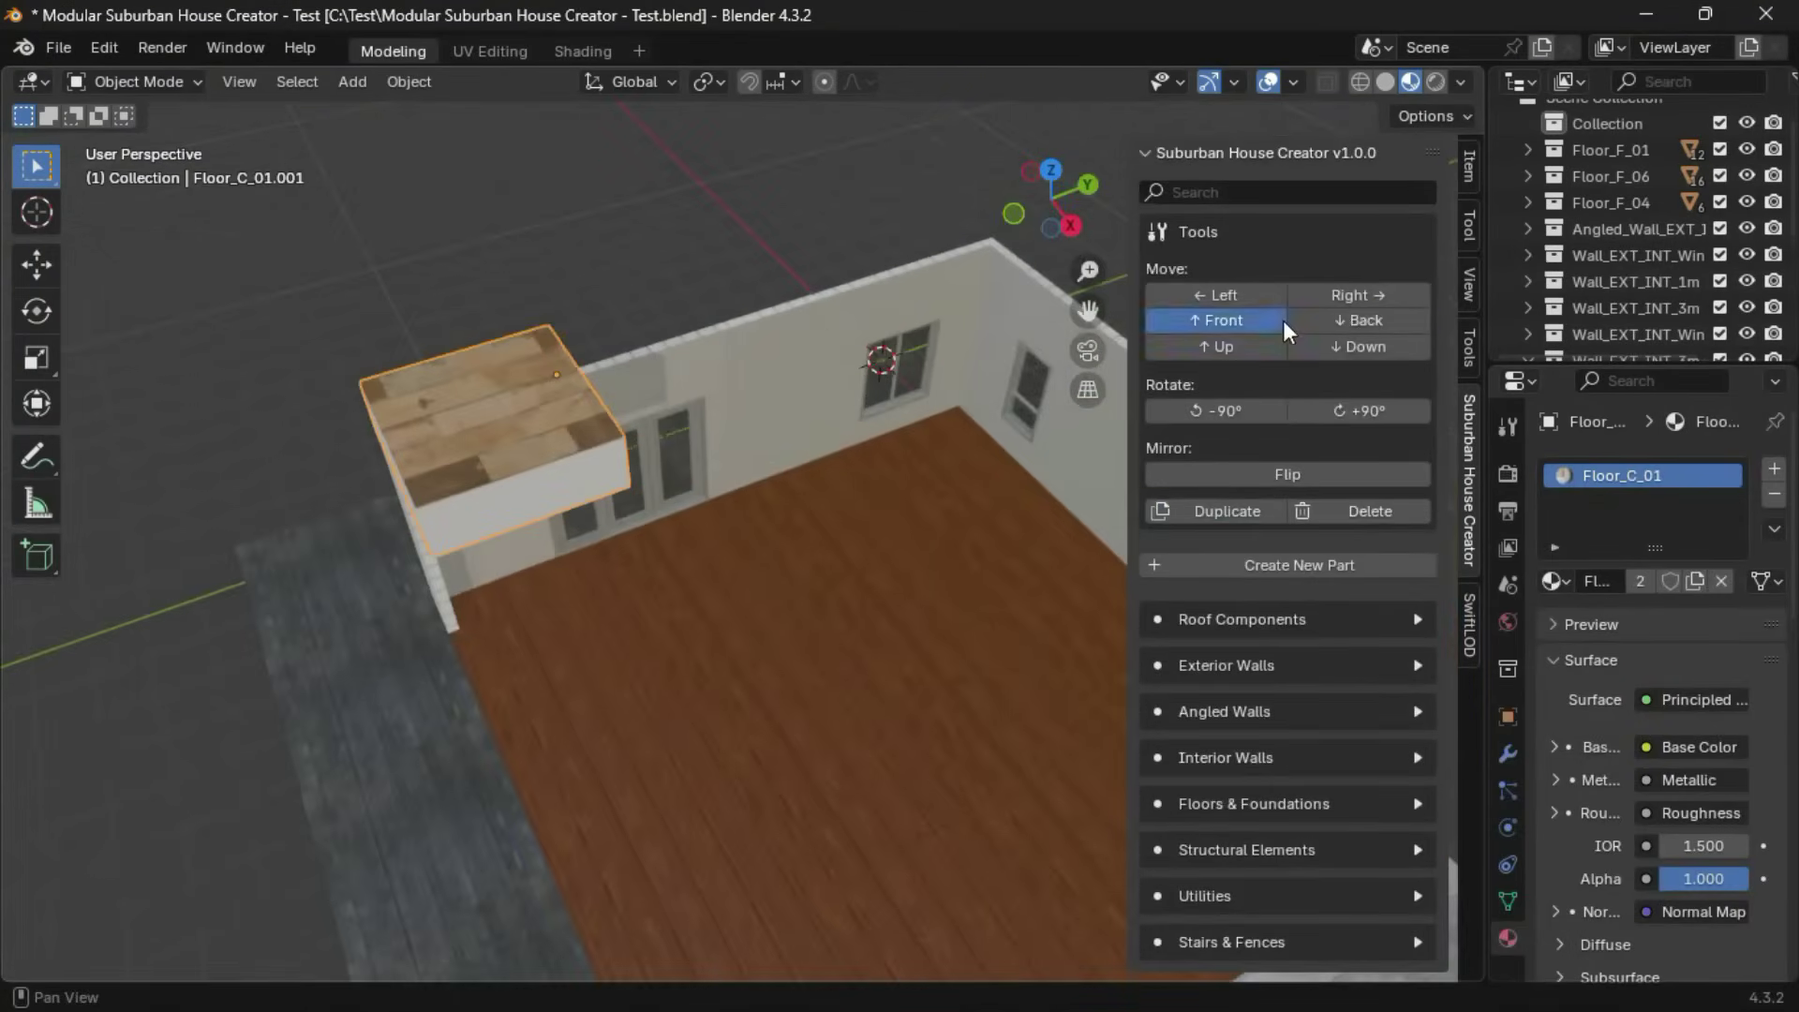
click(1228, 511)
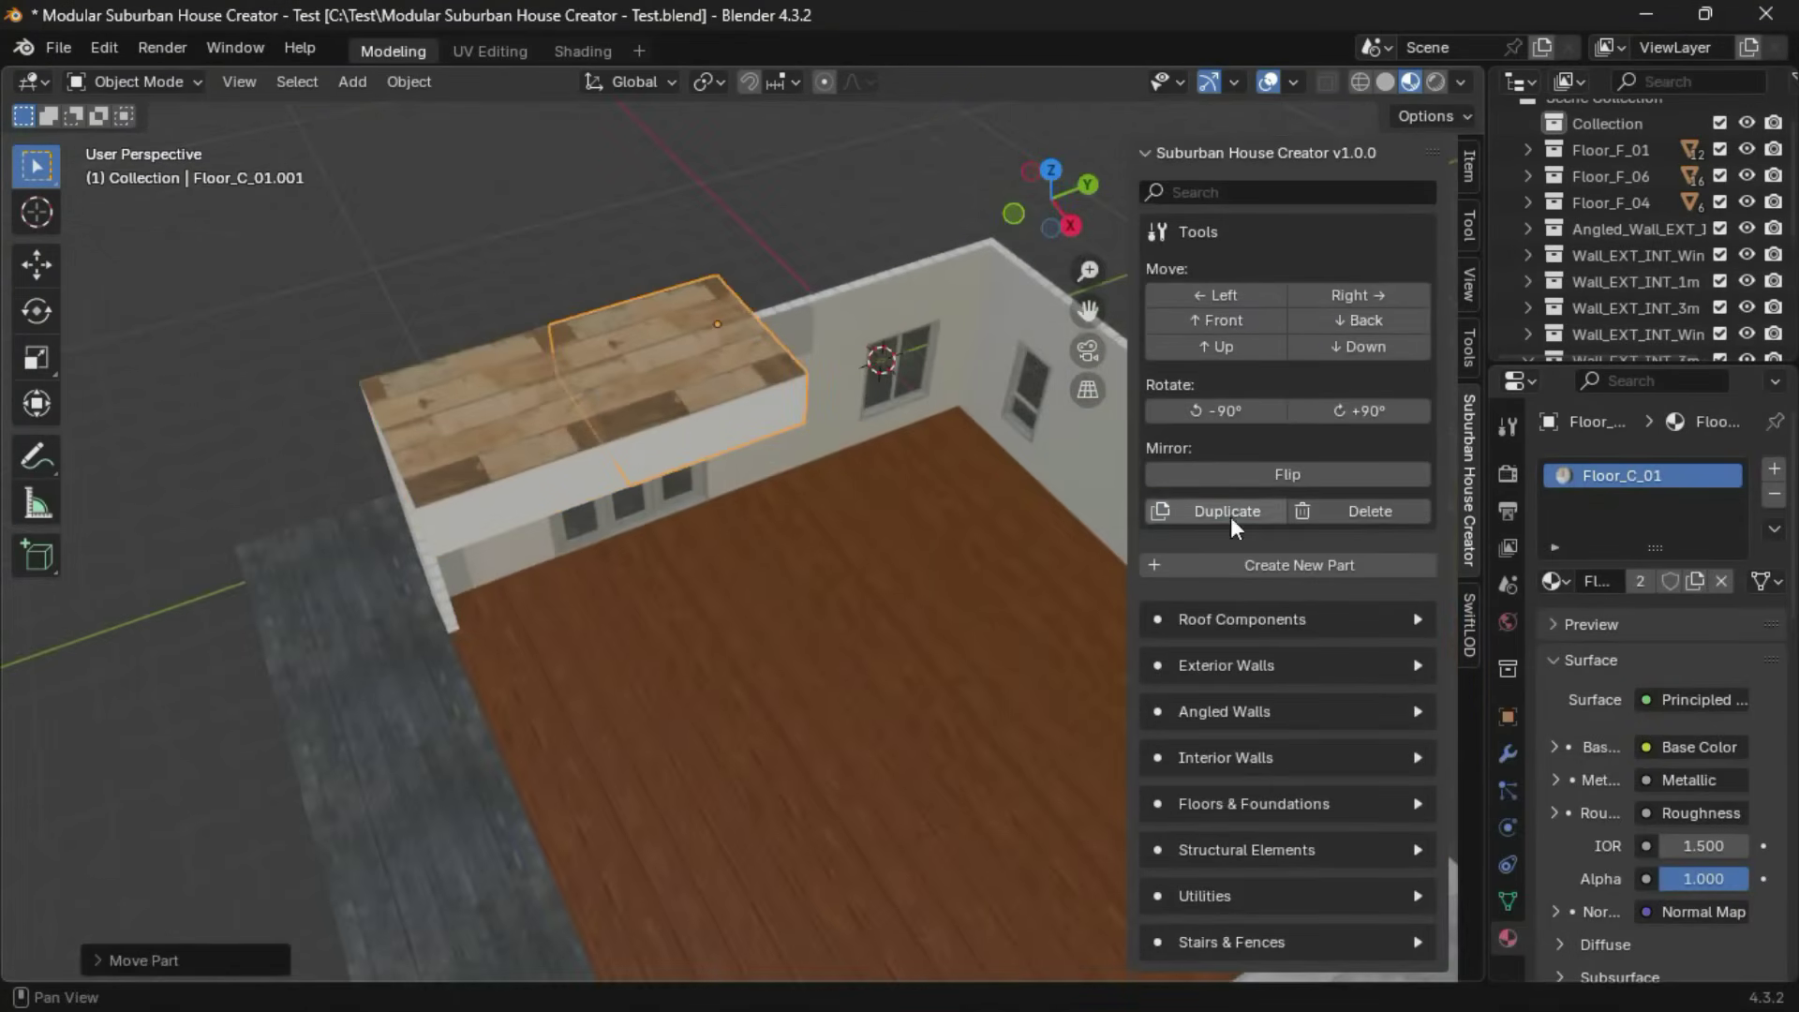
click(1374, 319)
click(1374, 321)
scroll(645, 375, down, 3)
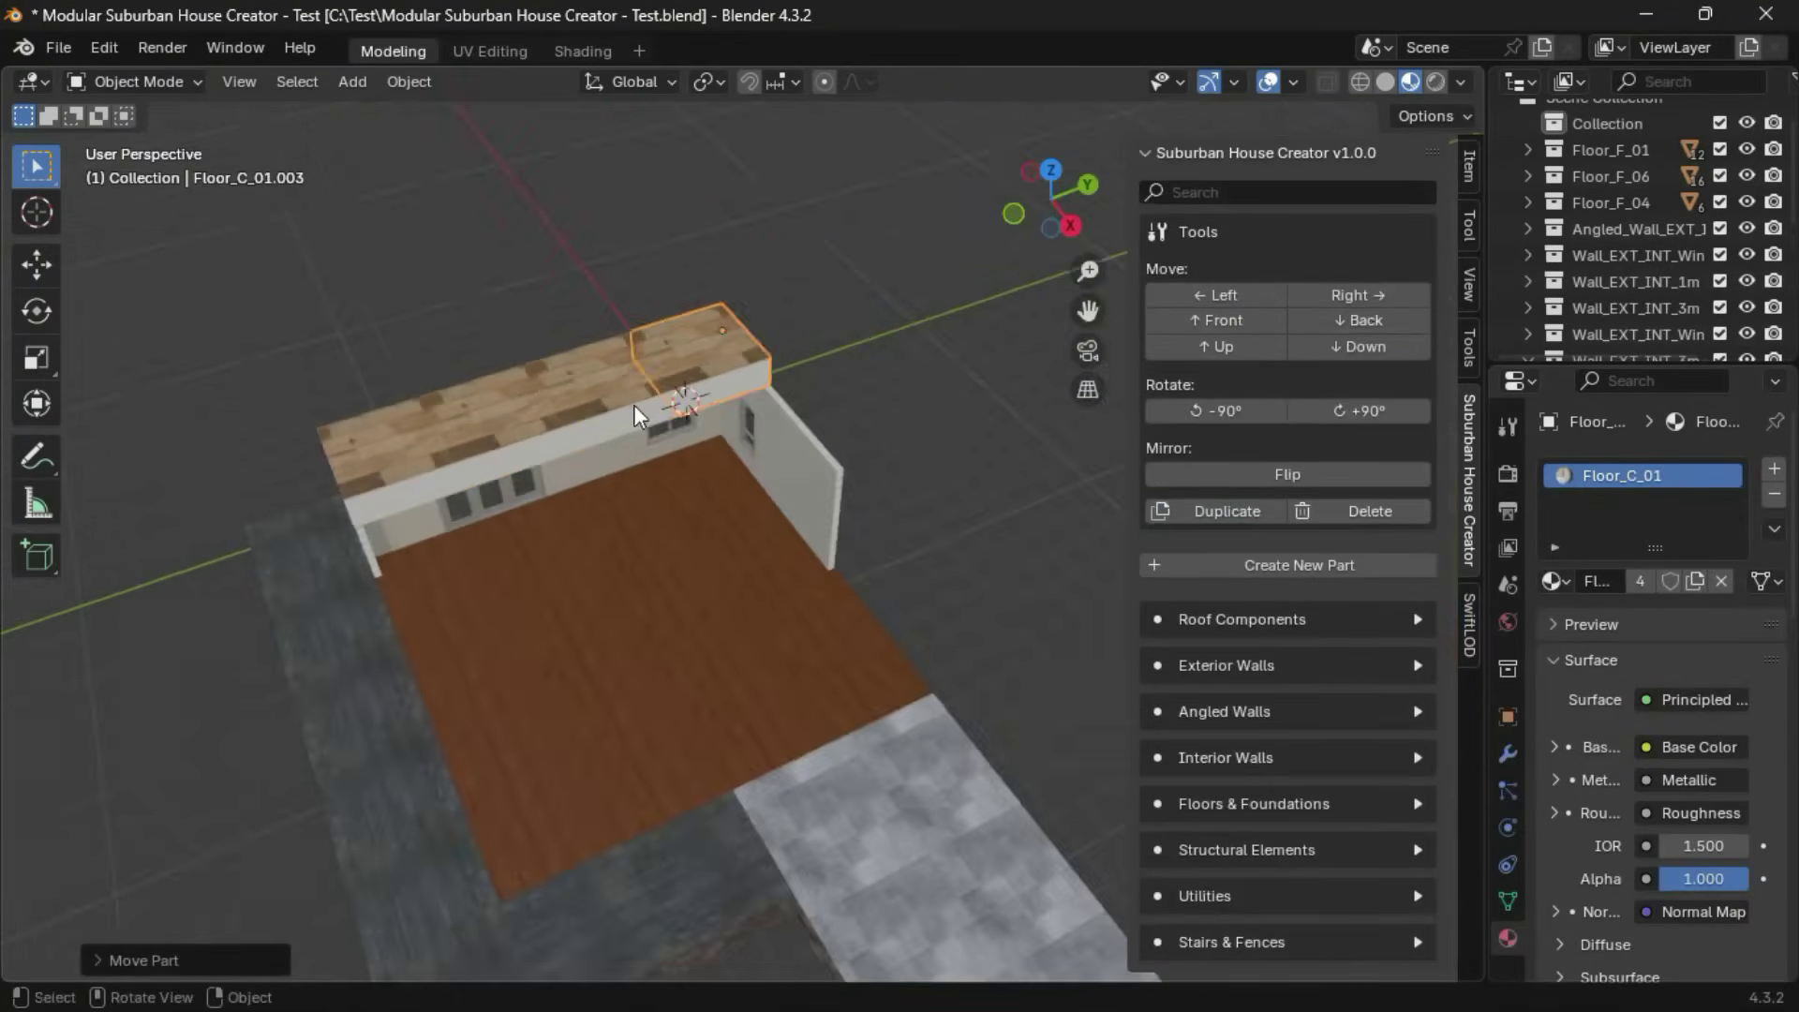
click(1267, 322)
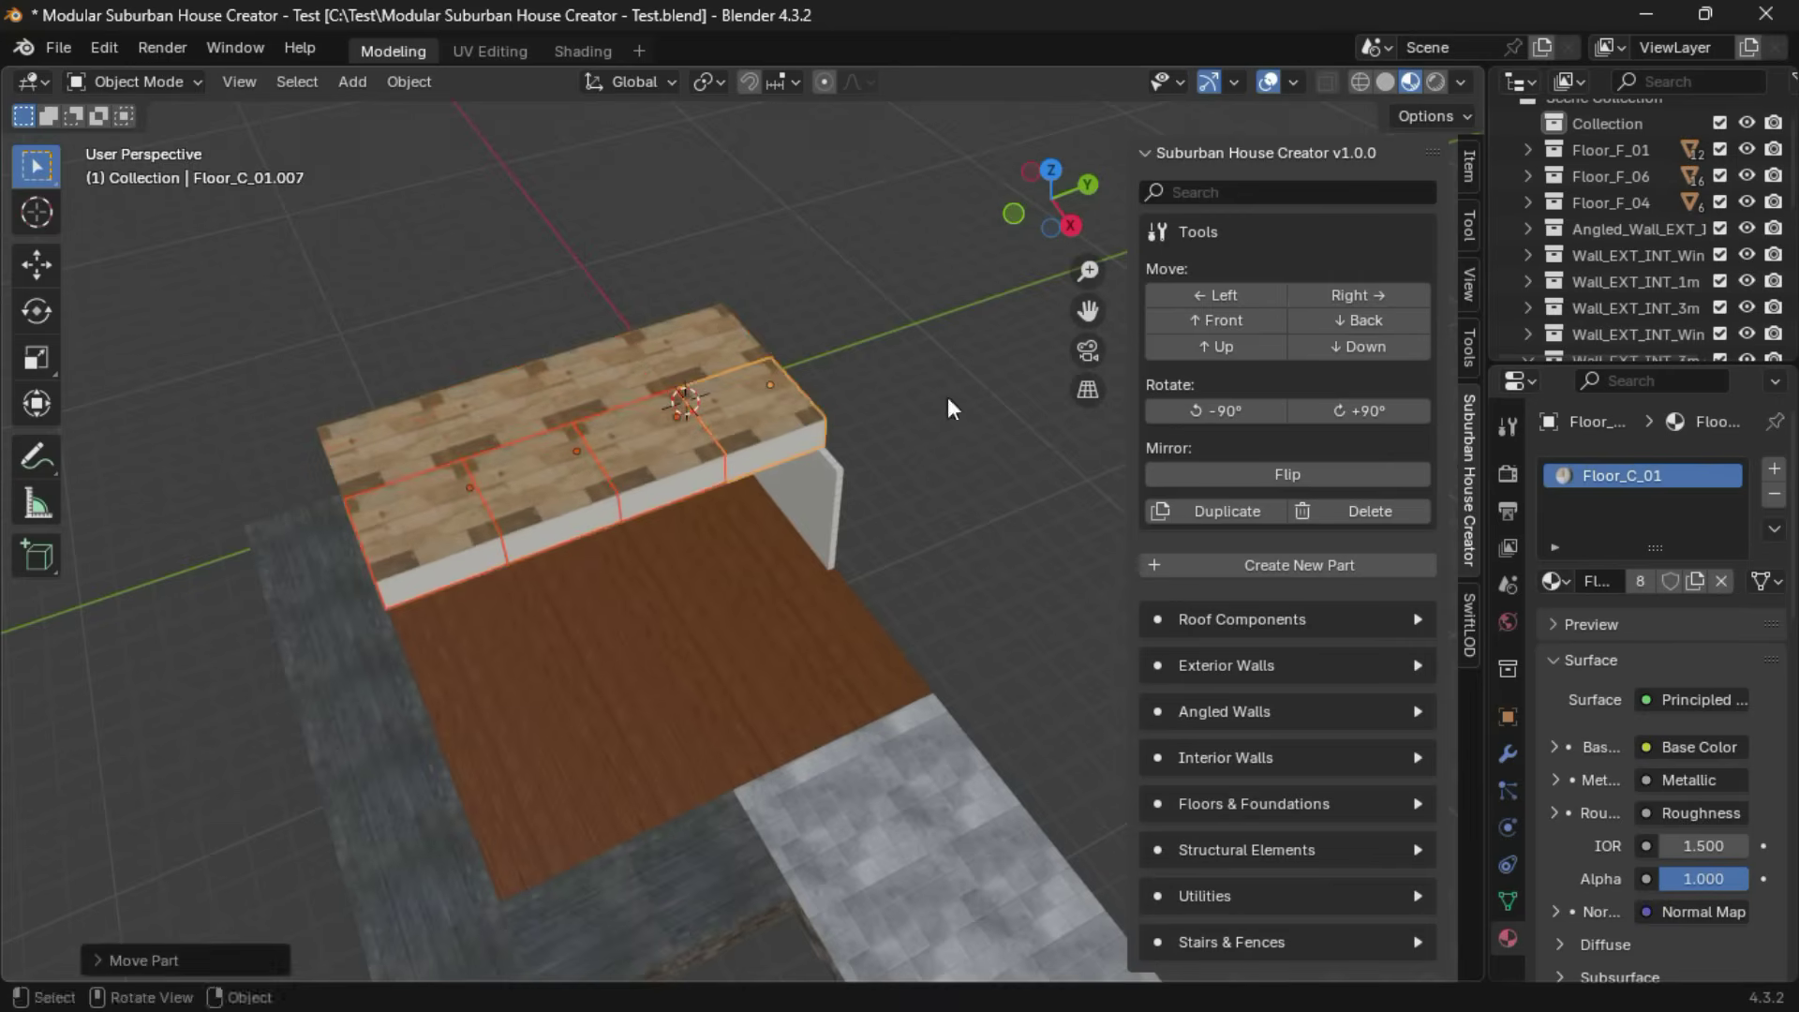
click(1380, 292)
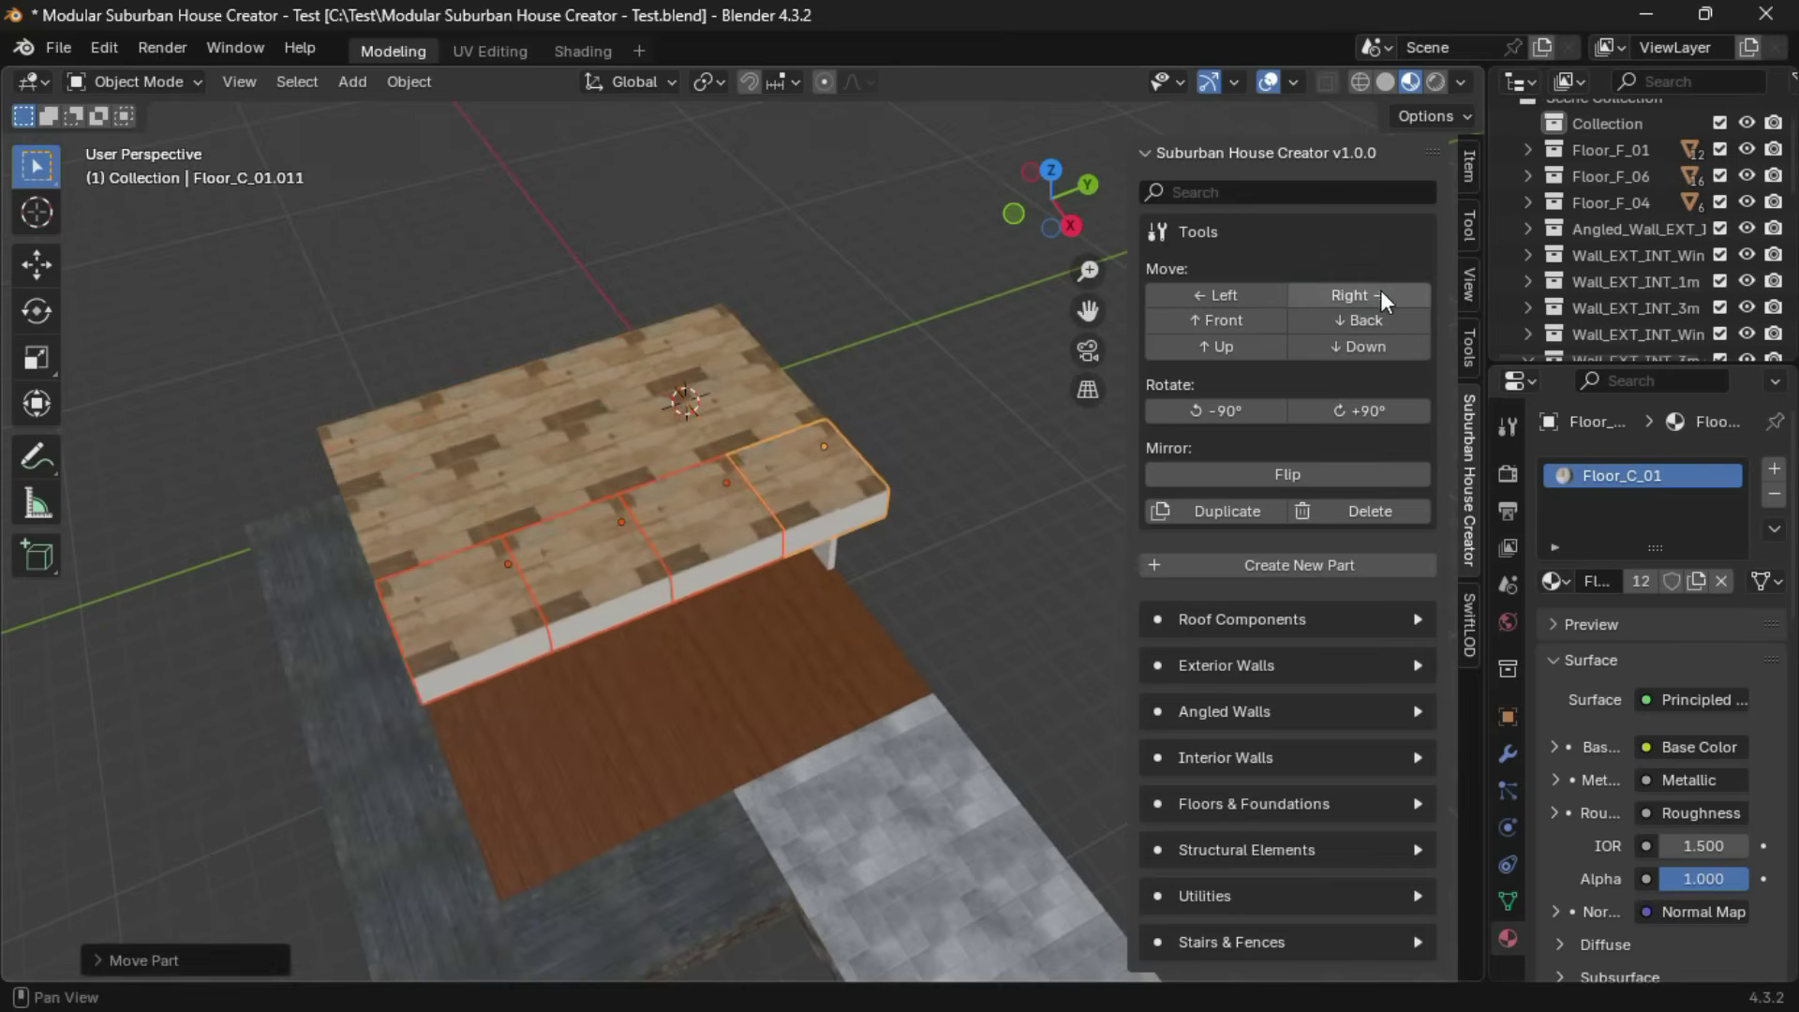
click(1378, 294)
Shift the duplicated platform pieces one more step to the right.
click(1359, 293)
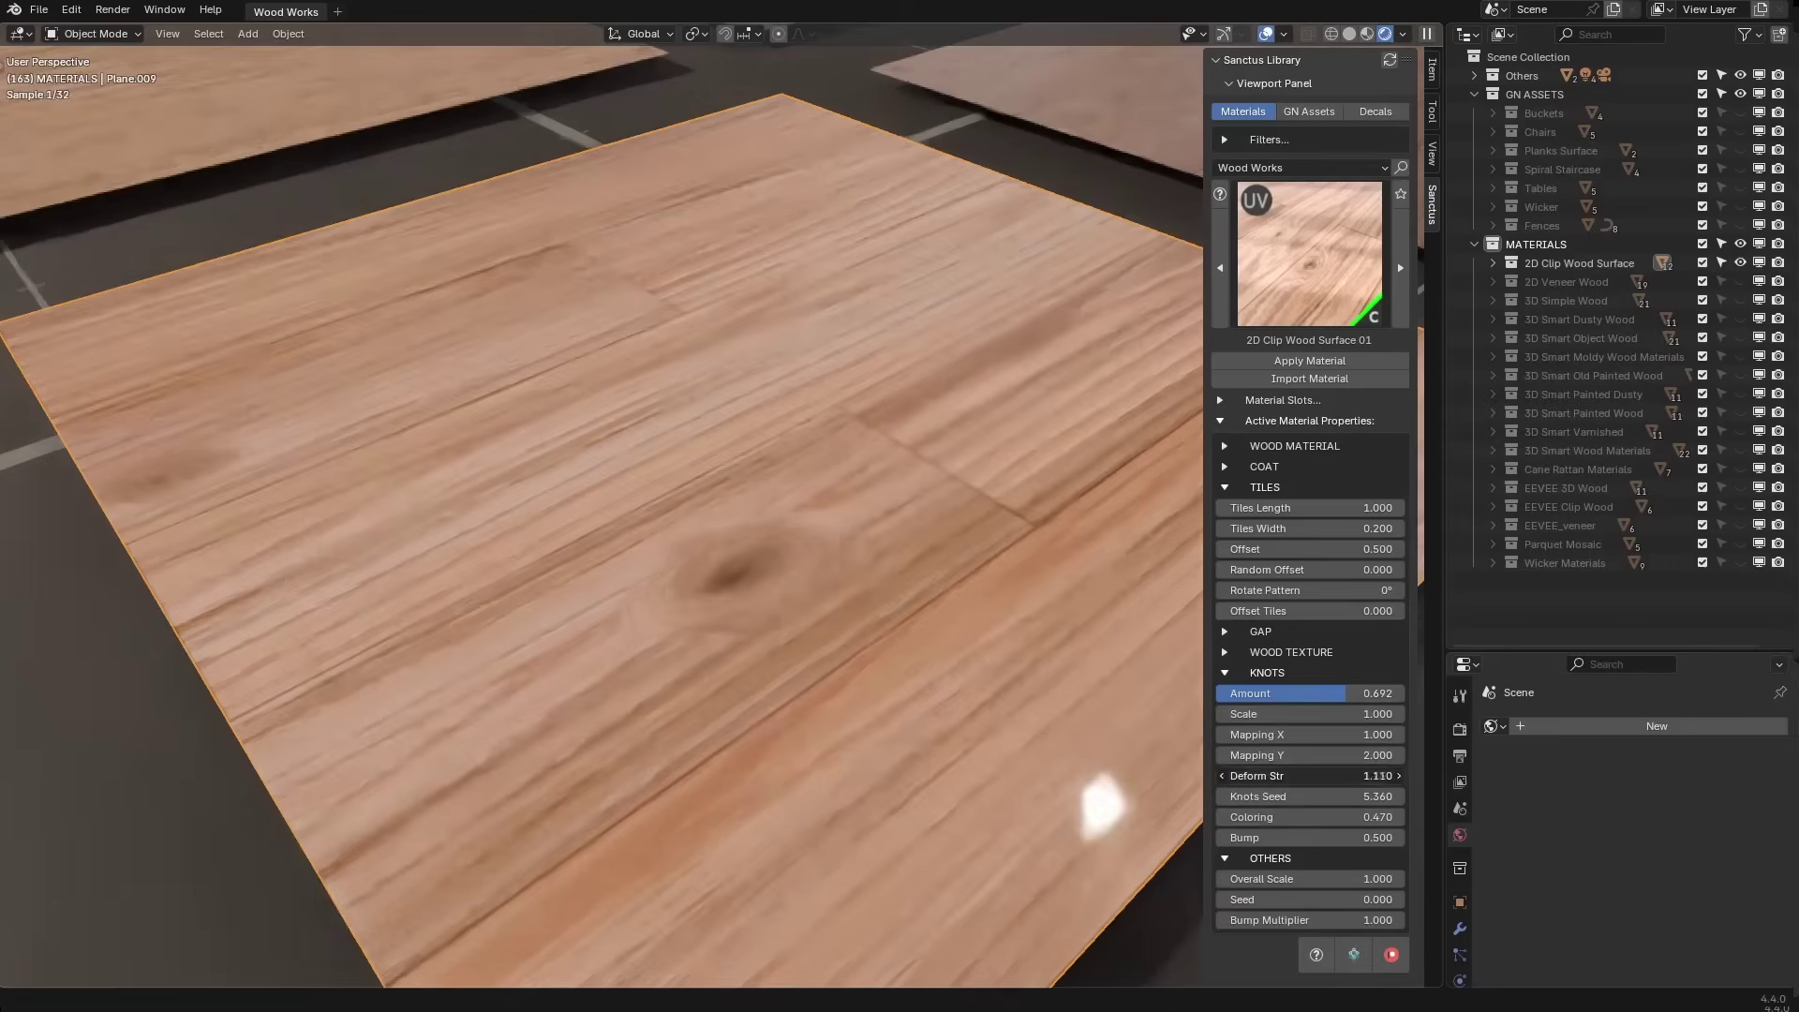